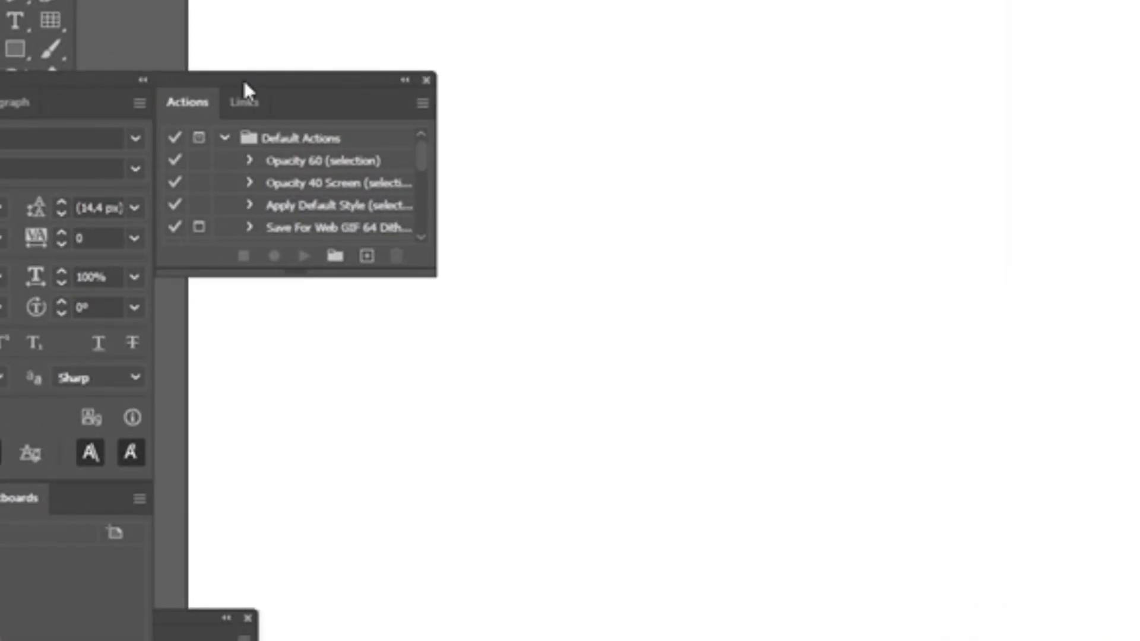
# - Move the floating Actions panel aside and activate the Rectangular Grid tool
pyautogui.moveTo(244, 82); pyautogui.dragTo(75, 469)
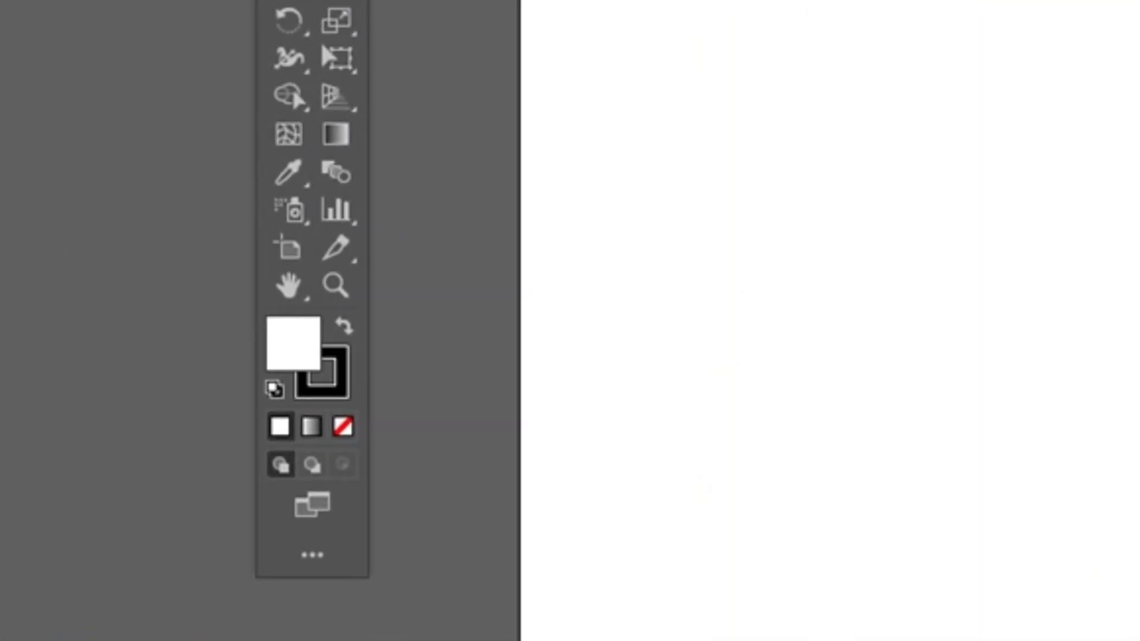
pyautogui.click(336, 0)
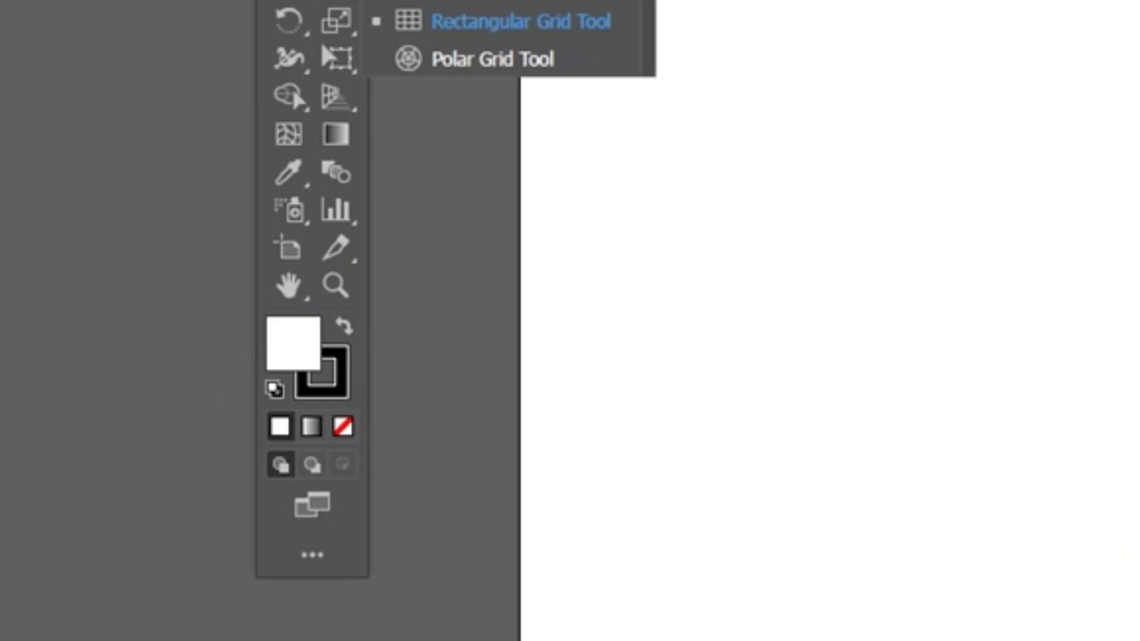
pyautogui.click(521, 22)
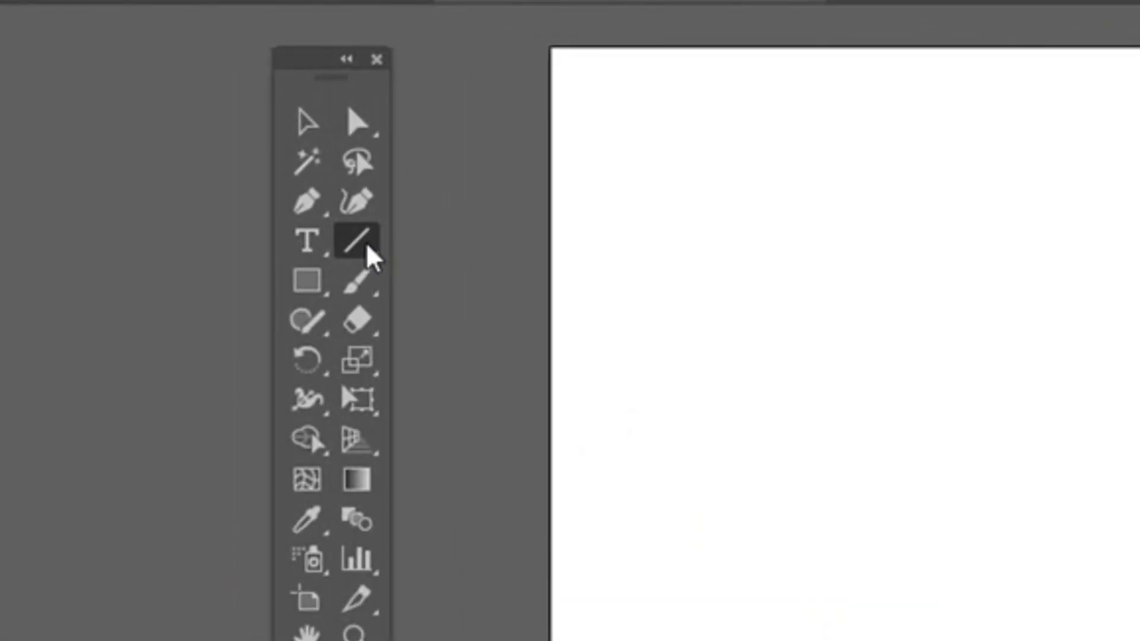
pyautogui.click(369, 255)
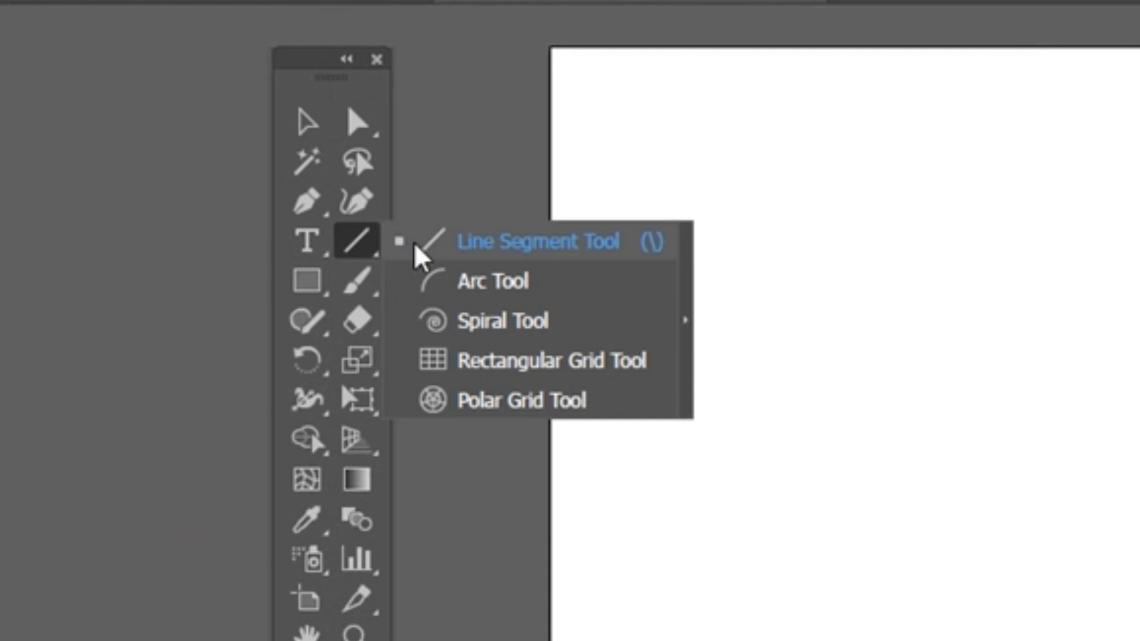
pyautogui.click(552, 369)
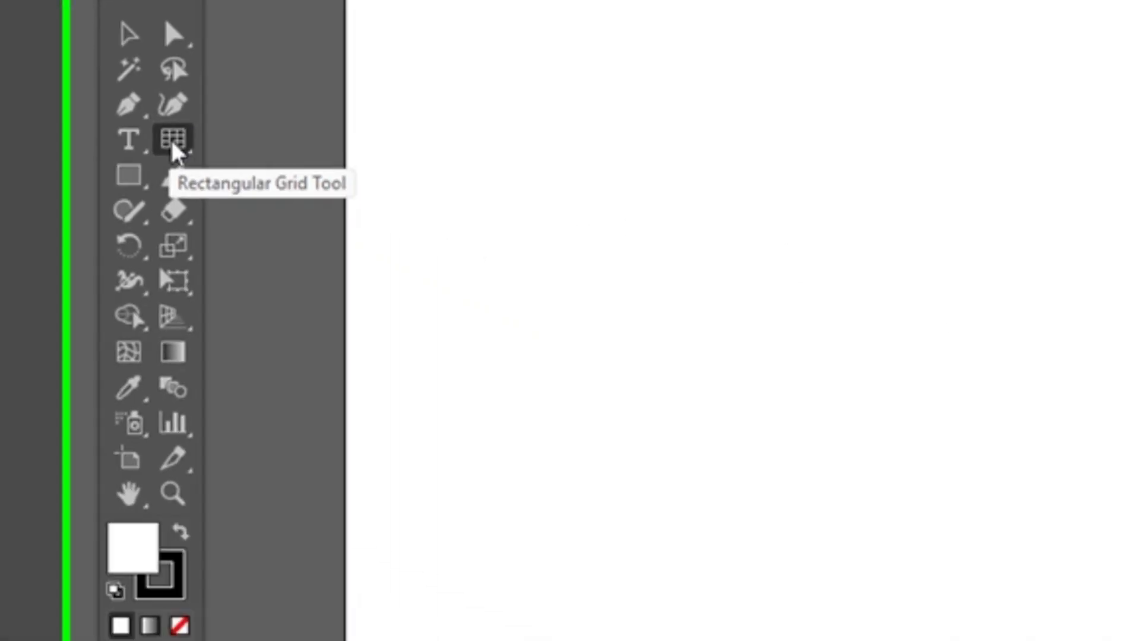
# - Set the Rectangular Grid tool's default size to 1000 px wide and 1000 px high
pyautogui.doubleClick(172, 143)
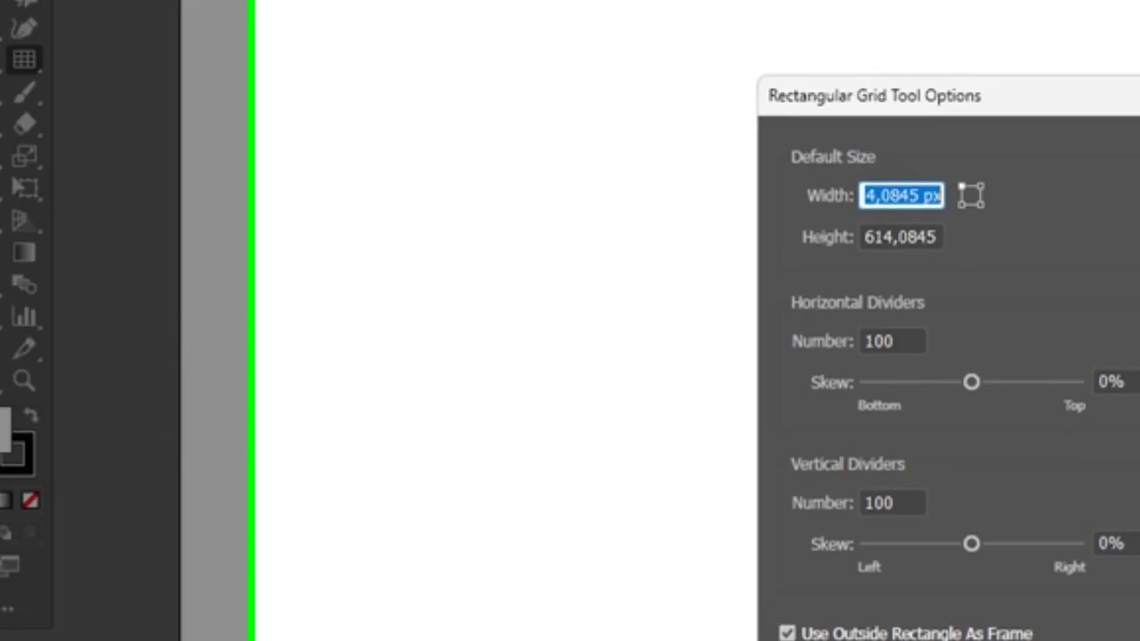
pyautogui.write('1000')
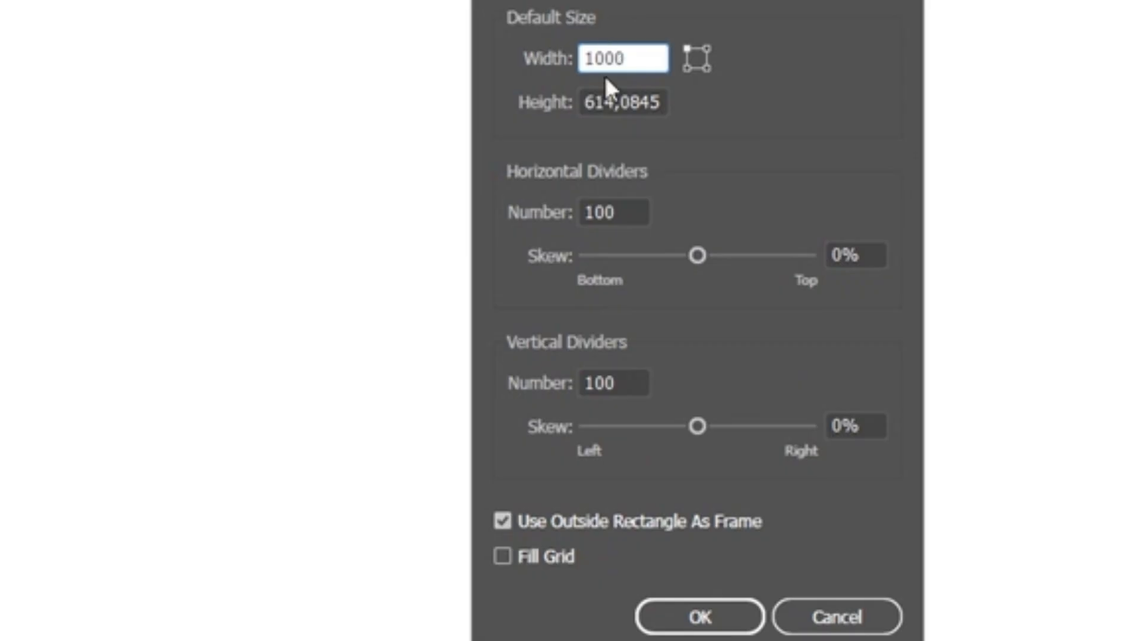
pyautogui.press('Tab')
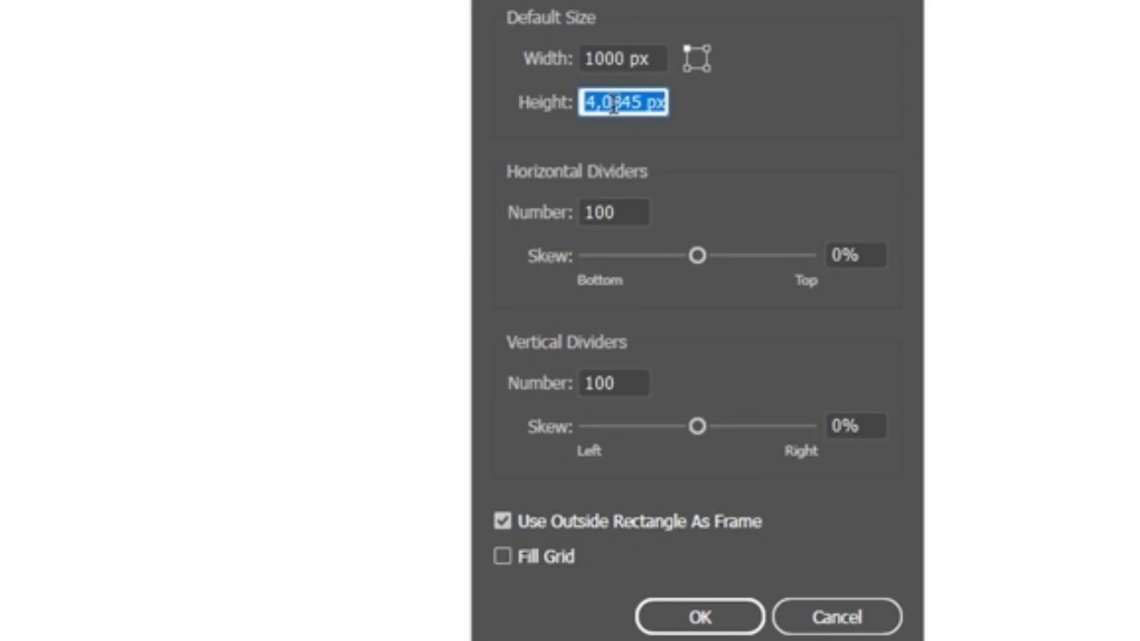
pyautogui.write('1000')
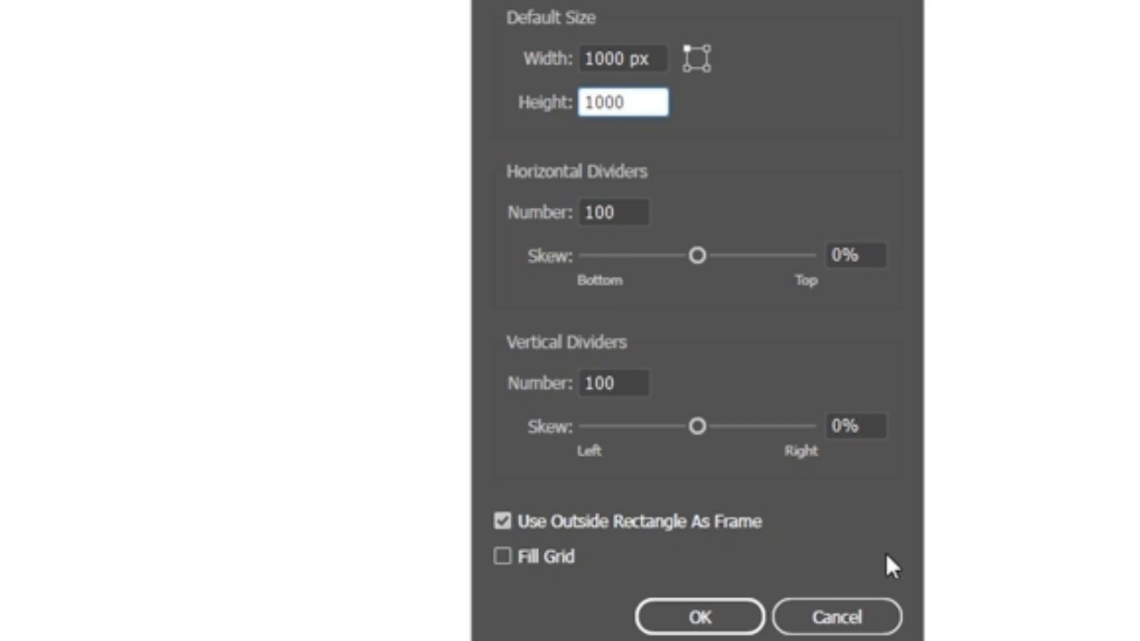
pyautogui.click(700, 618)
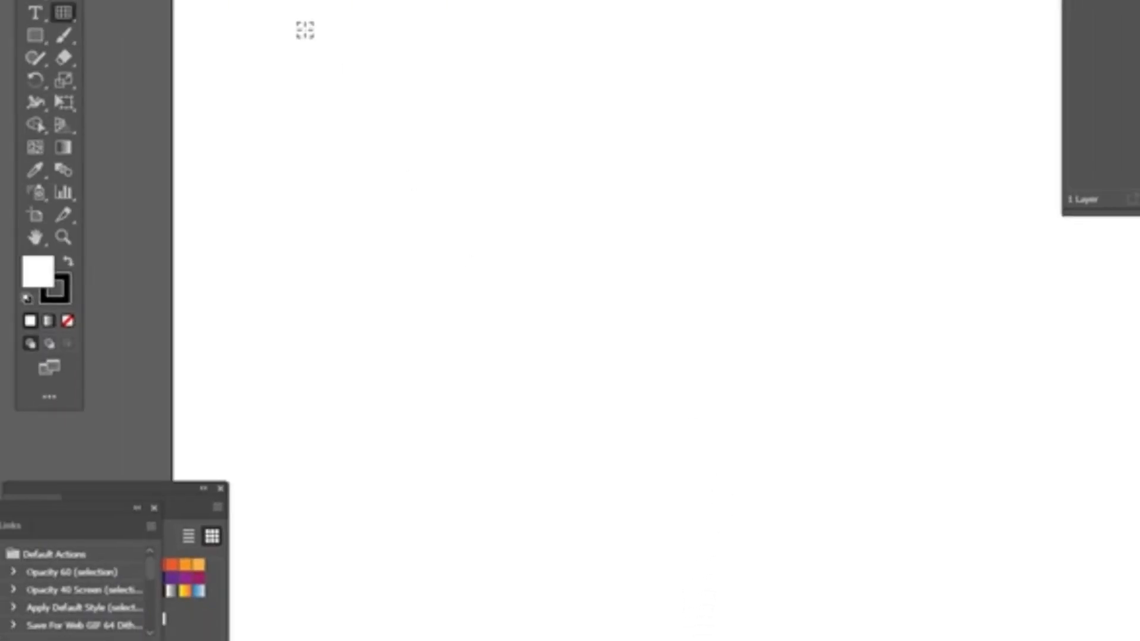
pyautogui.moveTo(297, 43); pyautogui.dragTo(1116, 638)
pyautogui.press('Down')
pyautogui.press('Down')
pyautogui.press('Down')
pyautogui.press('Down')
pyautogui.press('Down')
pyautogui.press('Left')
pyautogui.press('Left')
pyautogui.press('Left')
pyautogui.press('Left')
pyautogui.press('Left')
pyautogui.click(70, 233)
pyautogui.keyDown('alt'); pyautogui.click(483, 275); pyautogui.keyUp('alt')
pyautogui.keyDown('alt'); pyautogui.click(537, 254); pyautogui.keyUp('alt')
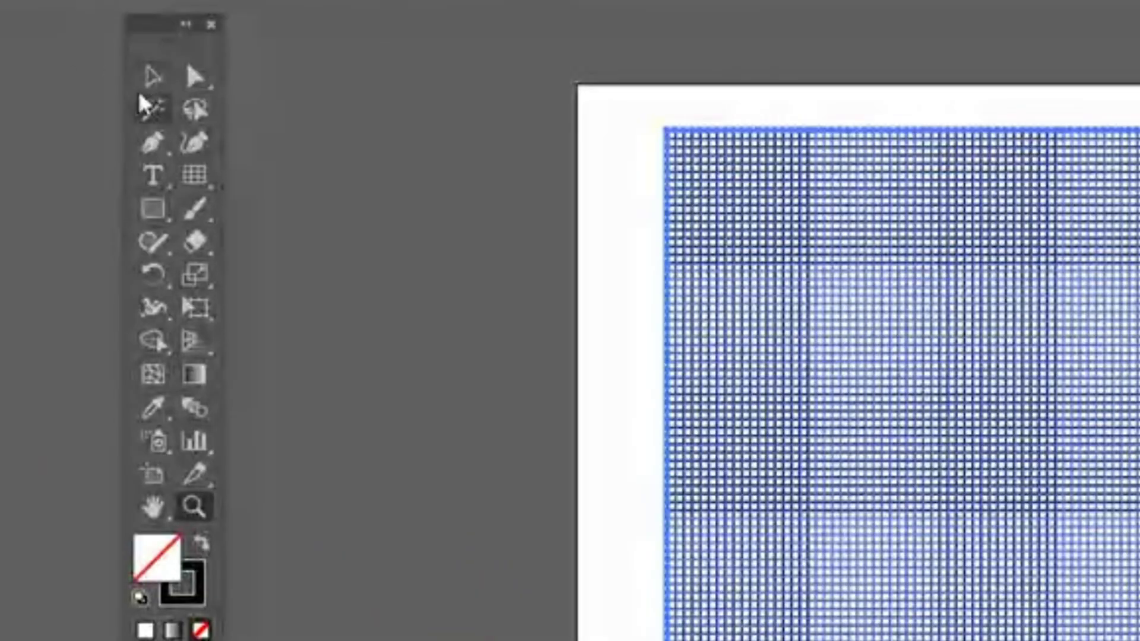
pyautogui.click(153, 76)
pyautogui.moveTo(1116, 392); pyautogui.dragTo(1120, 356)
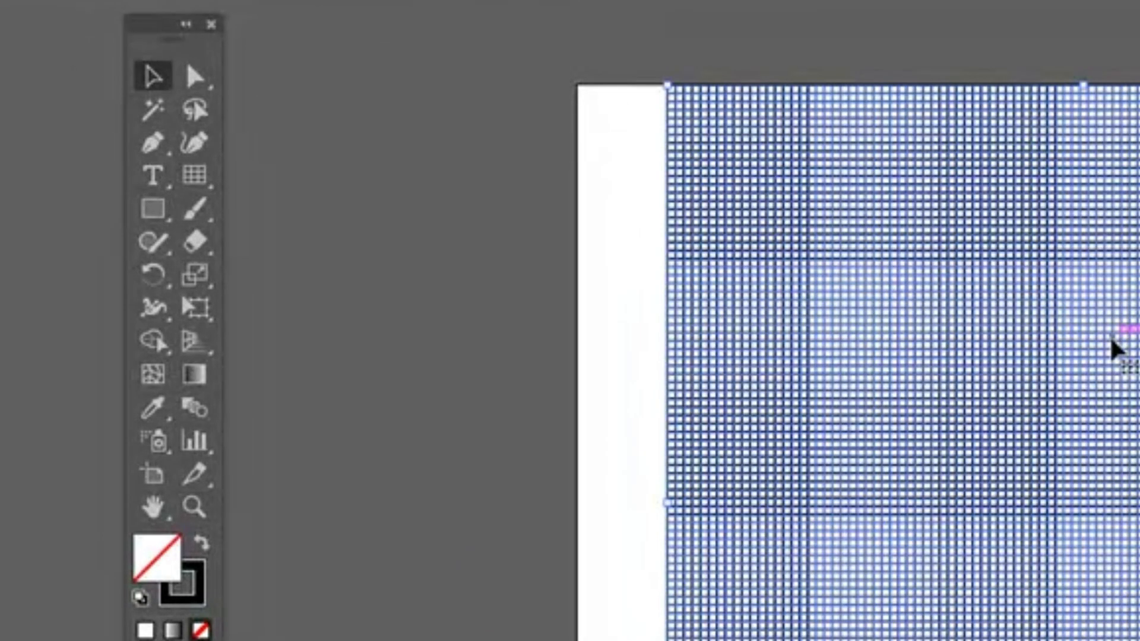
pyautogui.press('Delete')
# - Draw a rectangular grid covering most of the artboard and shift it slightly to the right
pyautogui.click(197, 179)
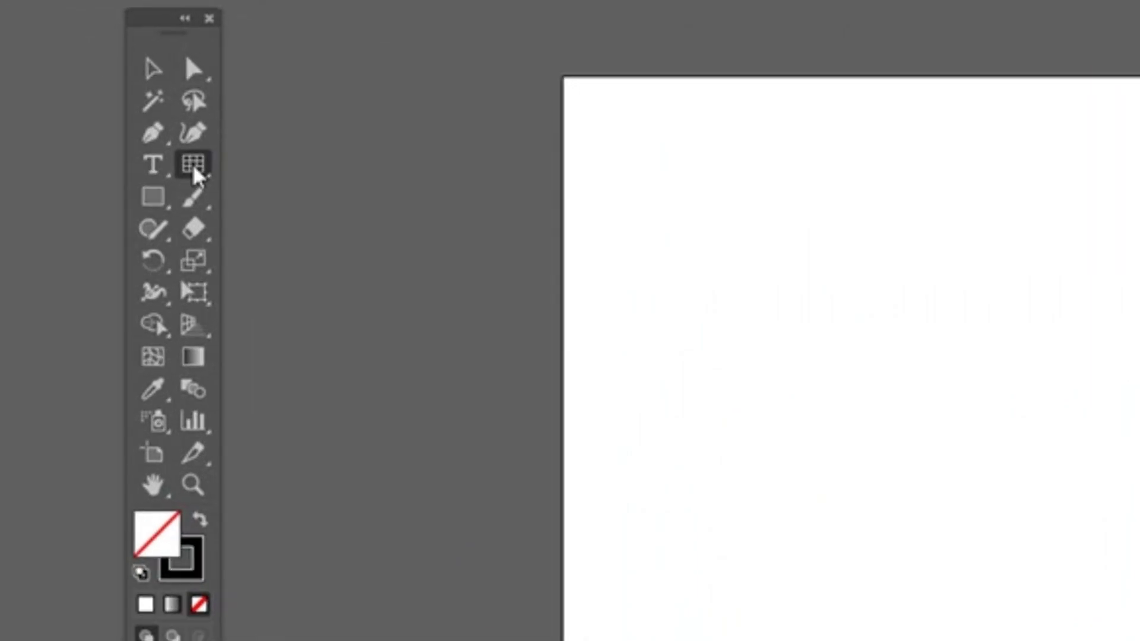
pyautogui.moveTo(522, 7); pyautogui.dragTo(1139, 640)
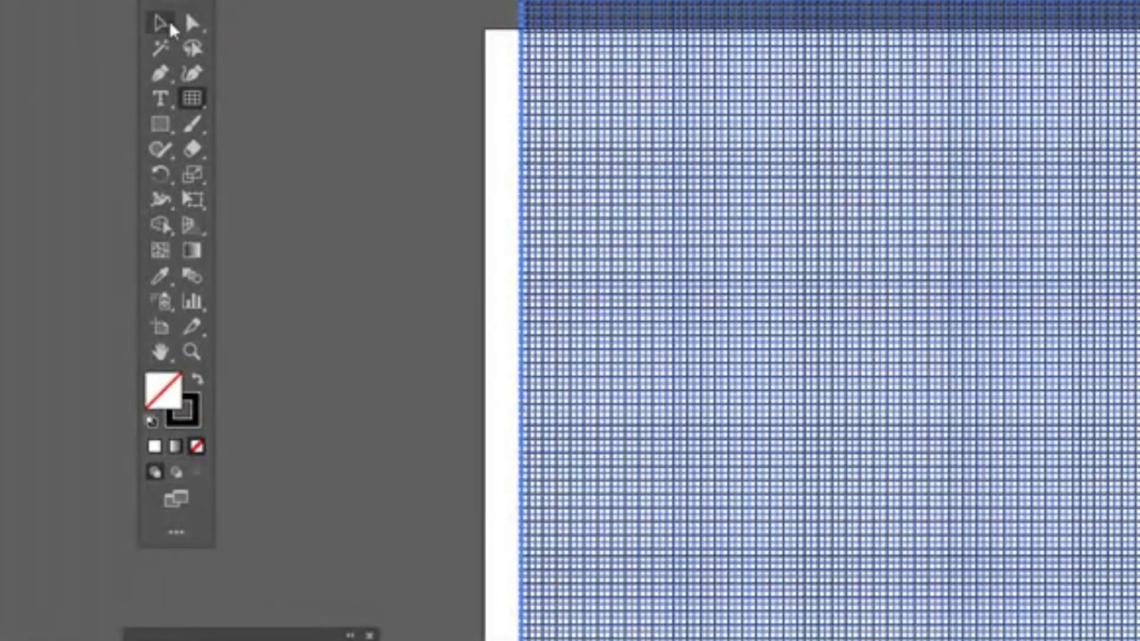
pyautogui.click(160, 23)
pyautogui.moveTo(765, 157); pyautogui.dragTo(794, 155)
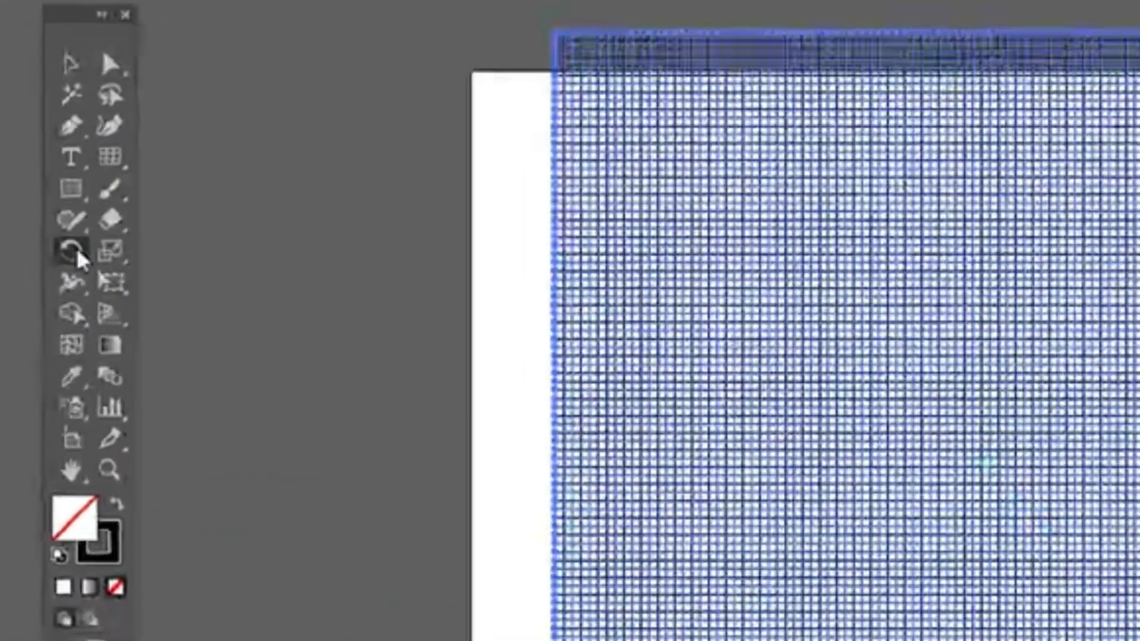
# - Rotate the grid by 45° and clear the selection
pyautogui.doubleClick(1, 375)
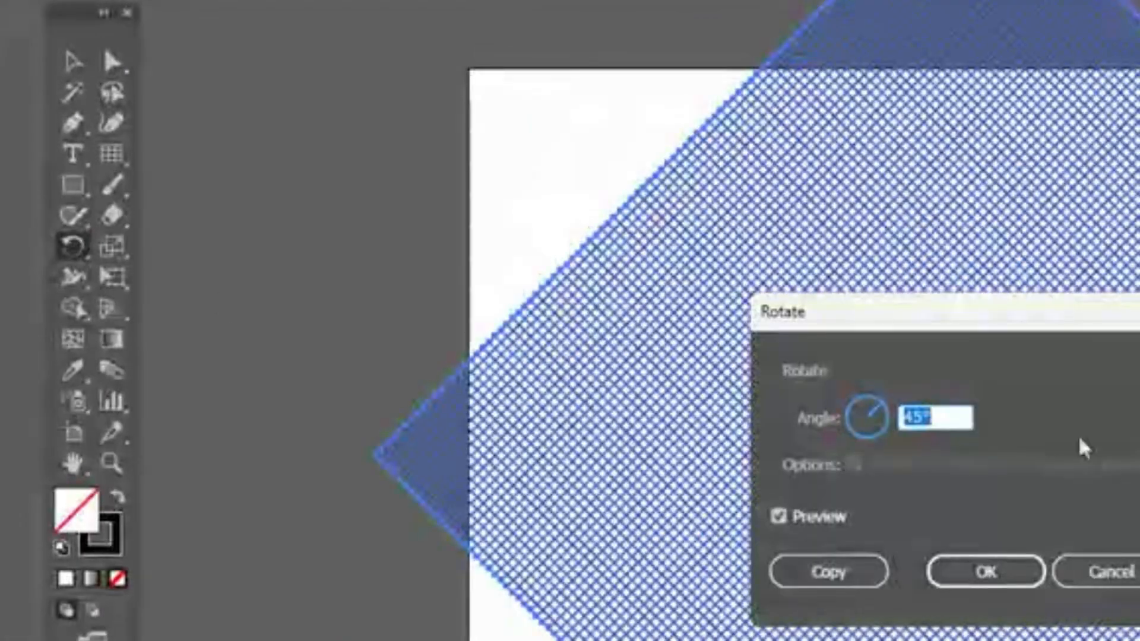
pyautogui.click(982, 571)
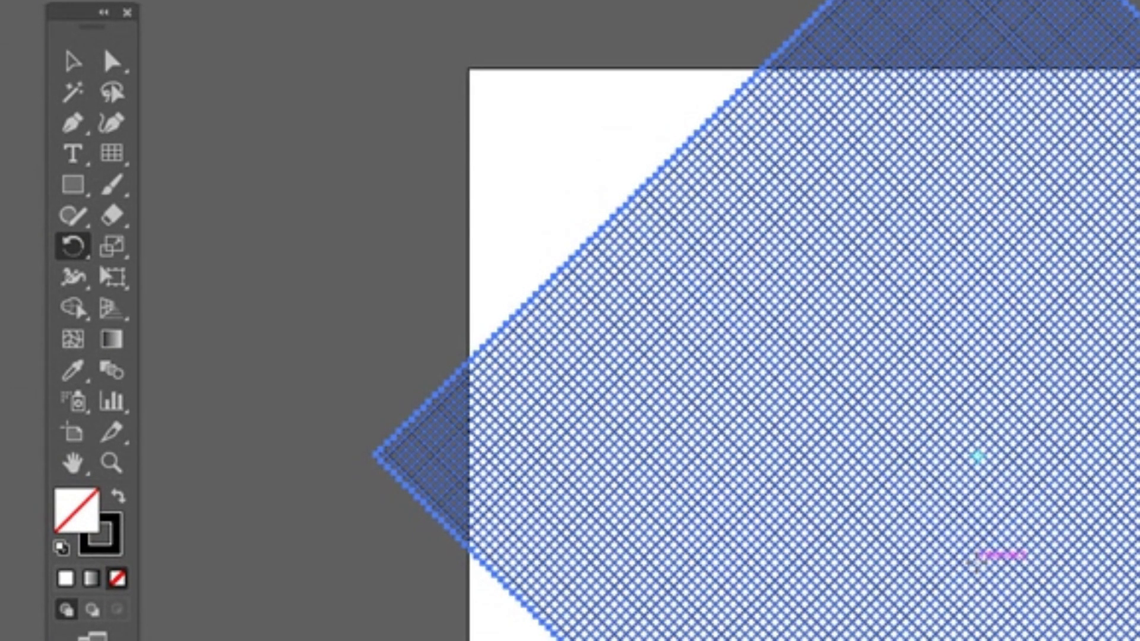
pyautogui.click(71, 60)
pyautogui.click(495, 167)
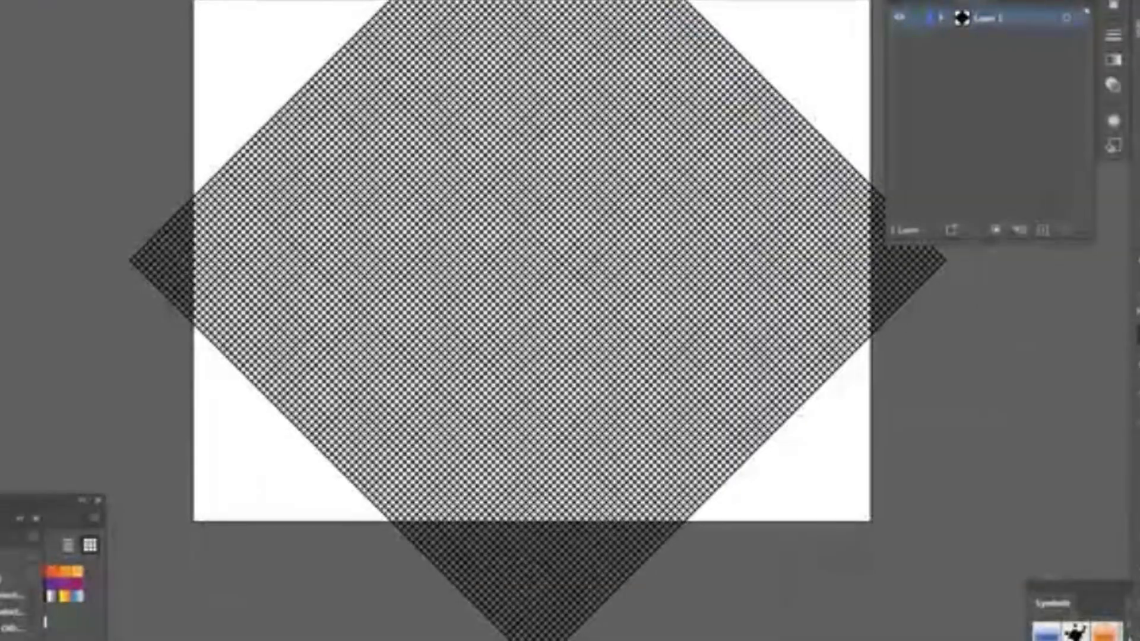
# - Switch the Transform panel's display off and back on
pyautogui.click(128, 0)
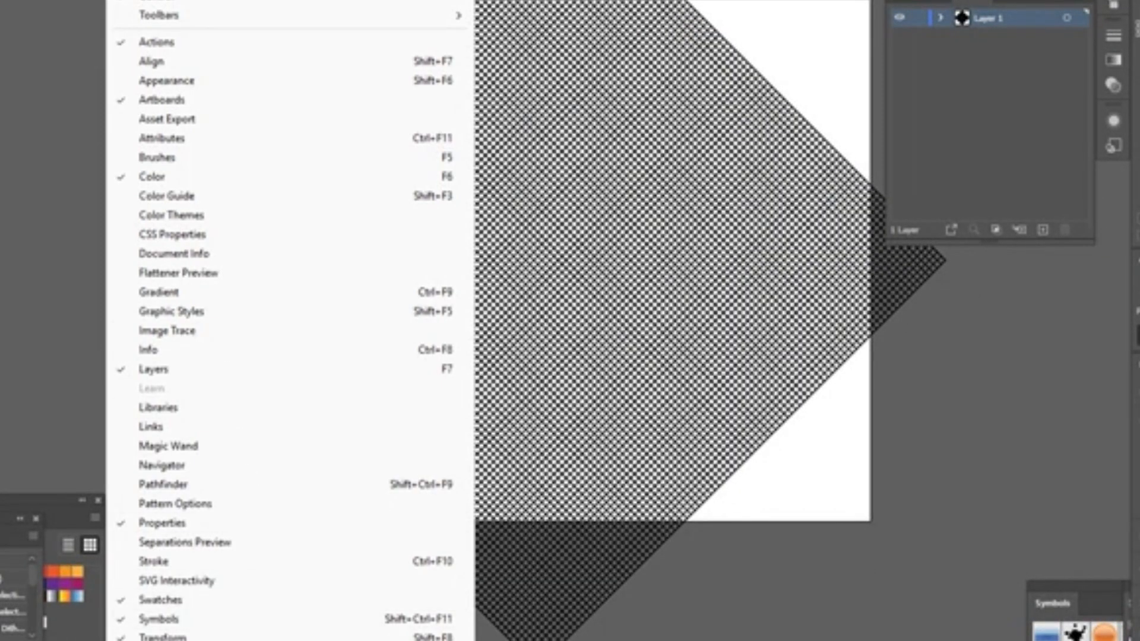
pyautogui.click(178, 637)
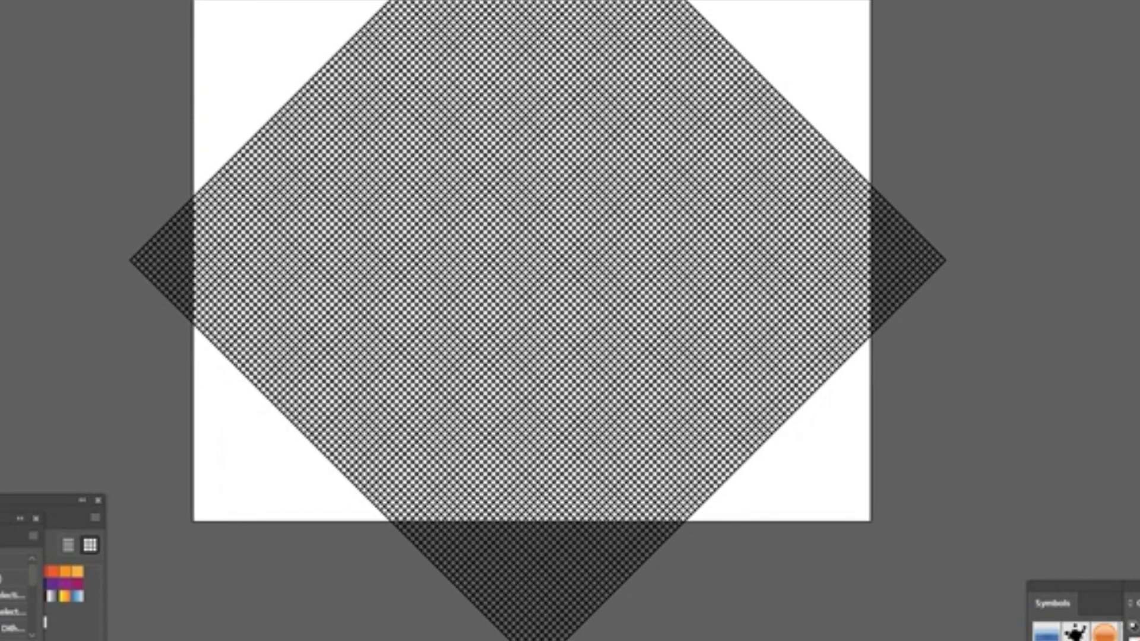
pyautogui.click(128, 0)
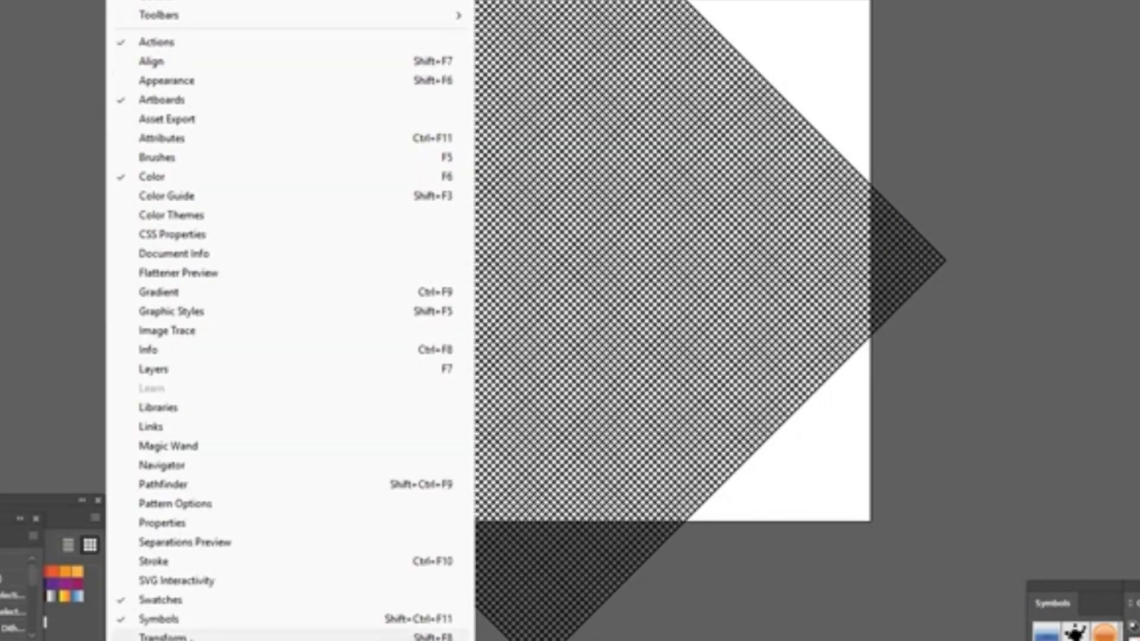
pyautogui.click(178, 637)
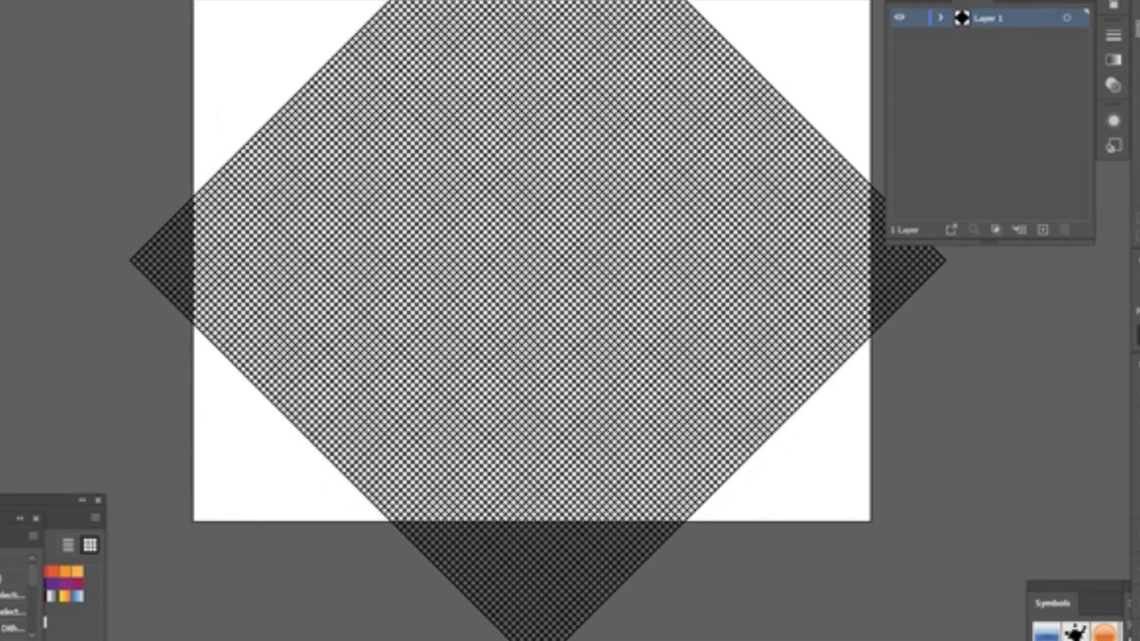
# - Select the rotated grid and set its height value to 56.74
pyautogui.click(715, 131)
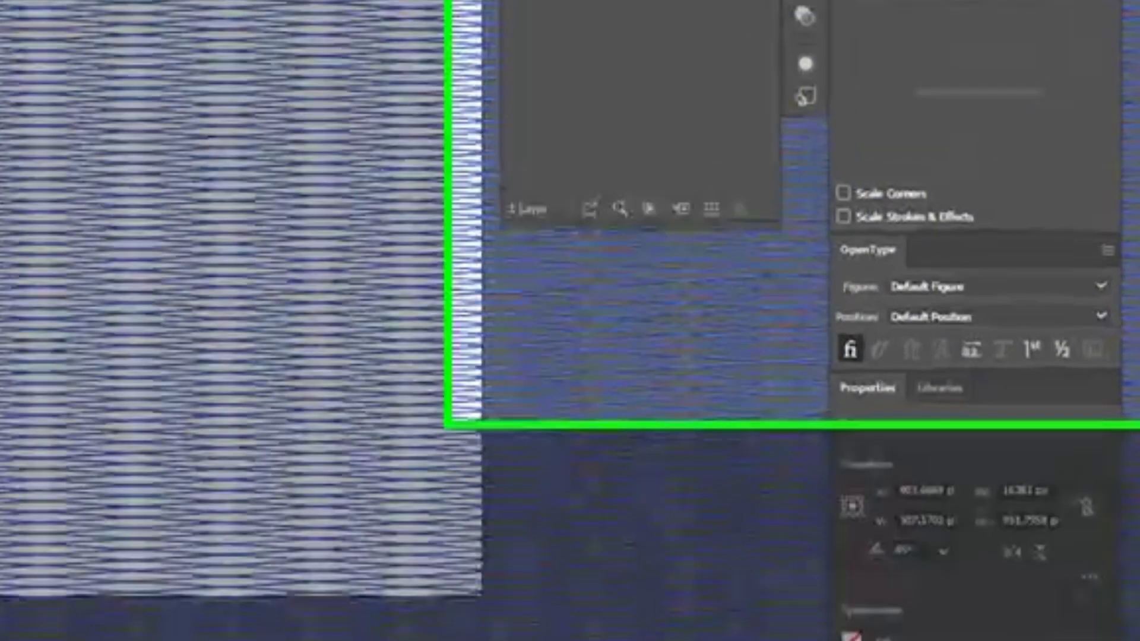
pyautogui.write('54')
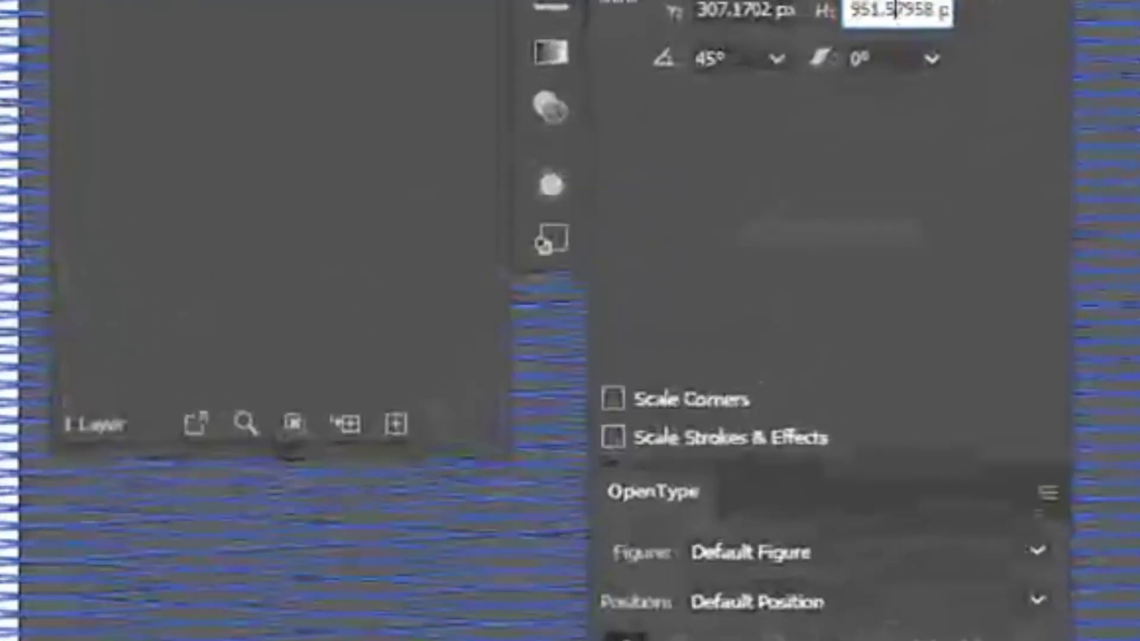
pyautogui.write('.74')
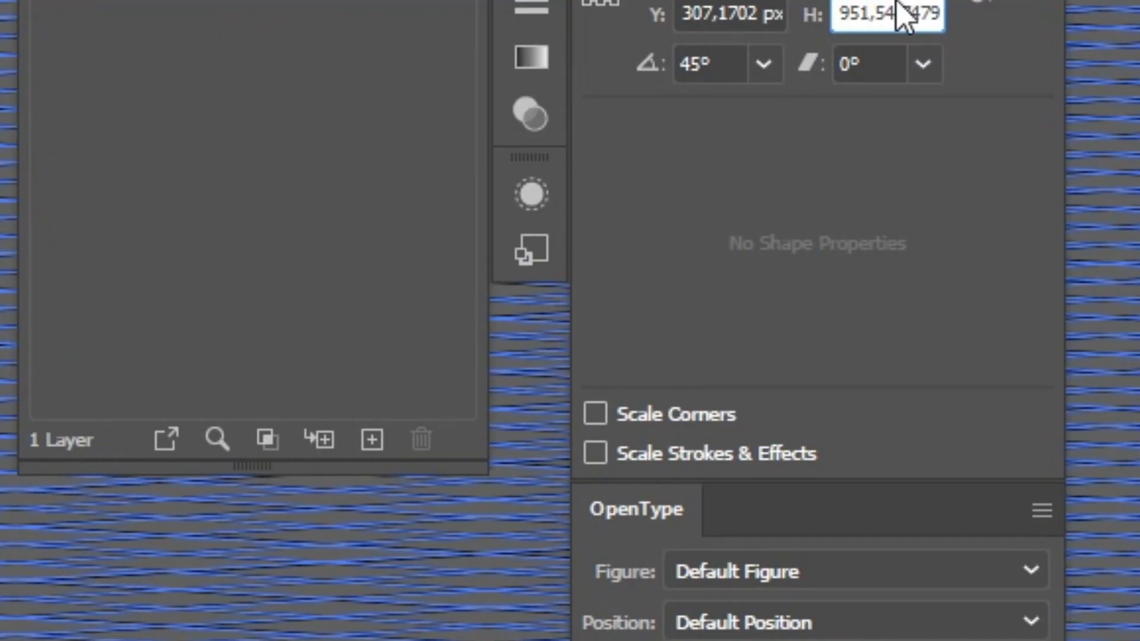
pyautogui.press('Return')
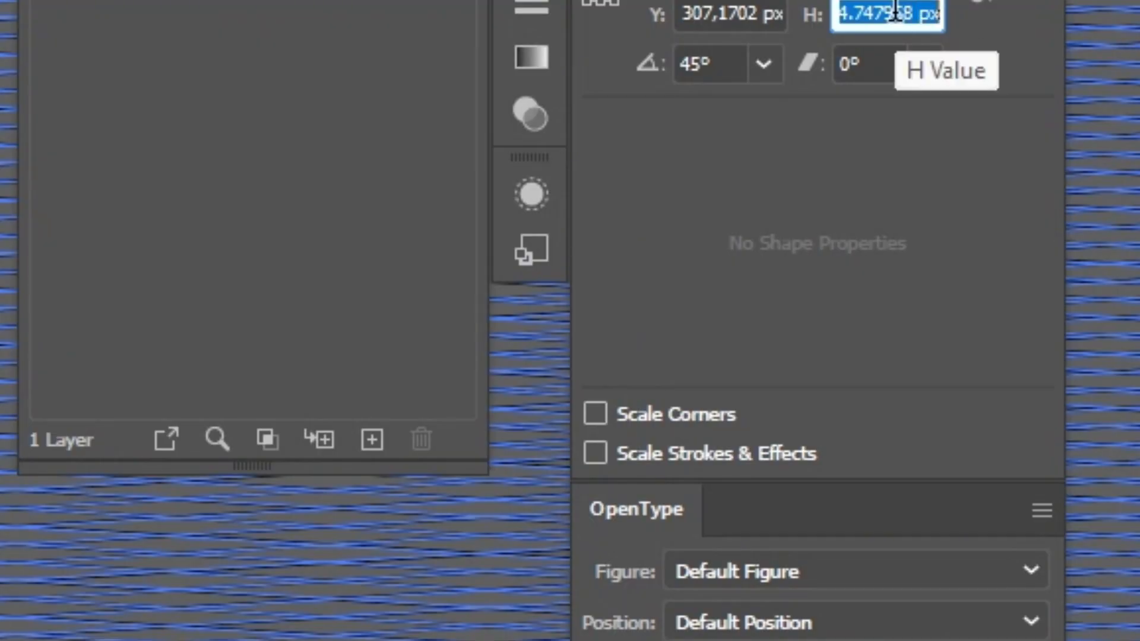
pyautogui.write('56.74')
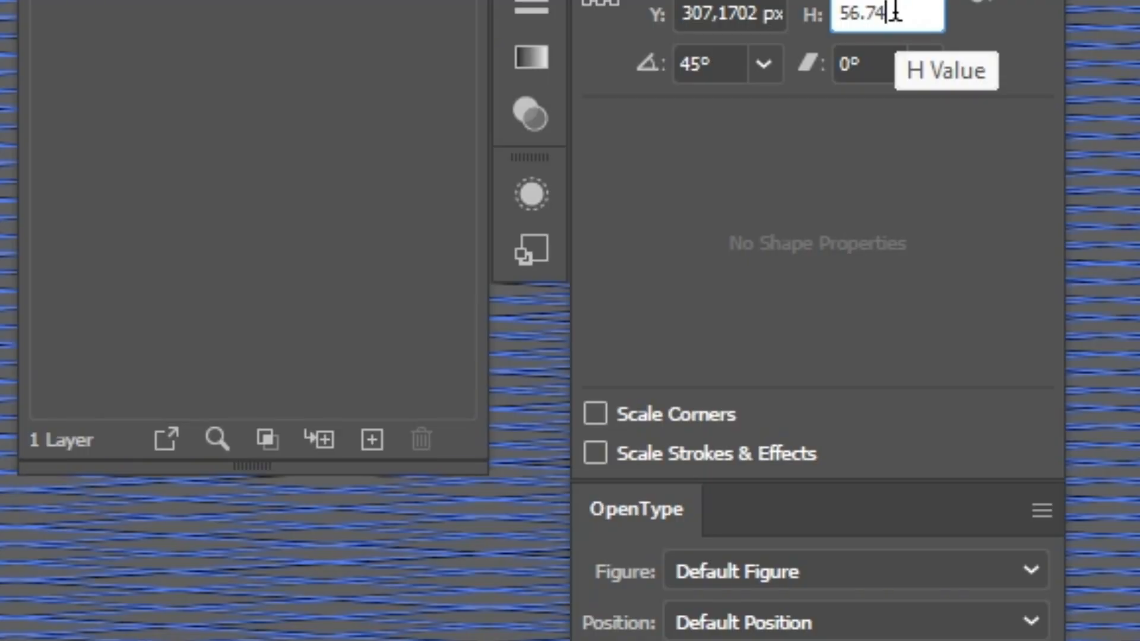
pyautogui.press('Return')
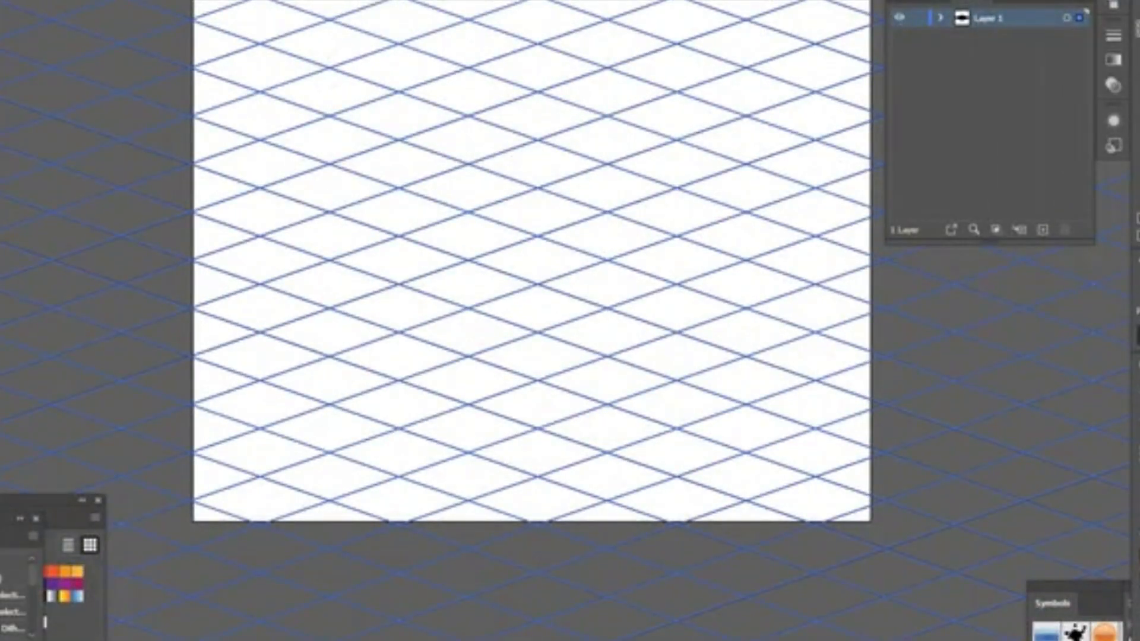
# - Move the oversized diamond-patterned grid slightly up and to the right
pyautogui.keyDown('alt'); pyautogui.click(598, 244); pyautogui.keyUp('alt')
pyautogui.keyDown('alt'); pyautogui.click(598, 244); pyautogui.keyUp('alt')
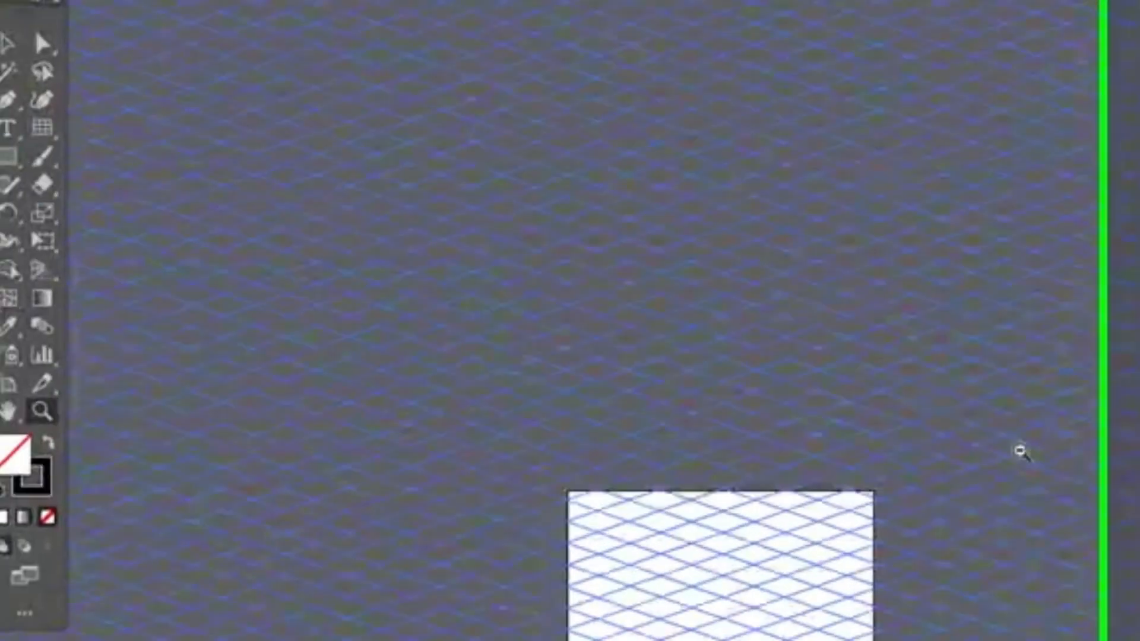
pyautogui.keyDown('alt'); pyautogui.click(1120, 495); pyautogui.keyUp('alt')
pyautogui.keyDown('alt'); pyautogui.click(1120, 495); pyautogui.keyUp('alt')
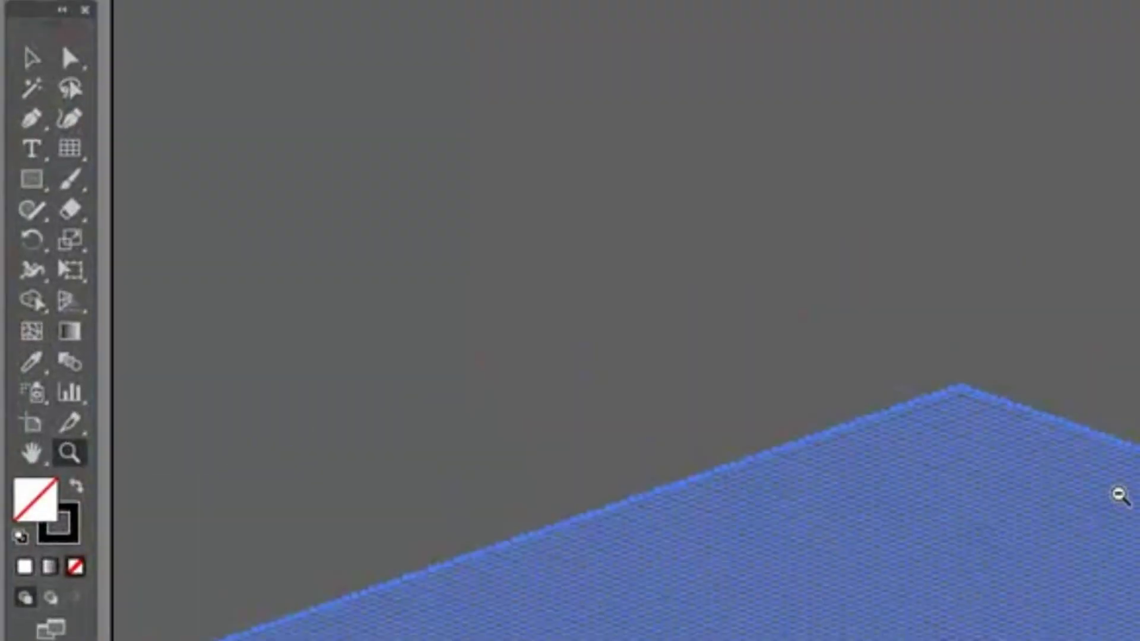
pyautogui.click(32, 58)
pyautogui.moveTo(930, 606); pyautogui.dragTo(1023, 567)
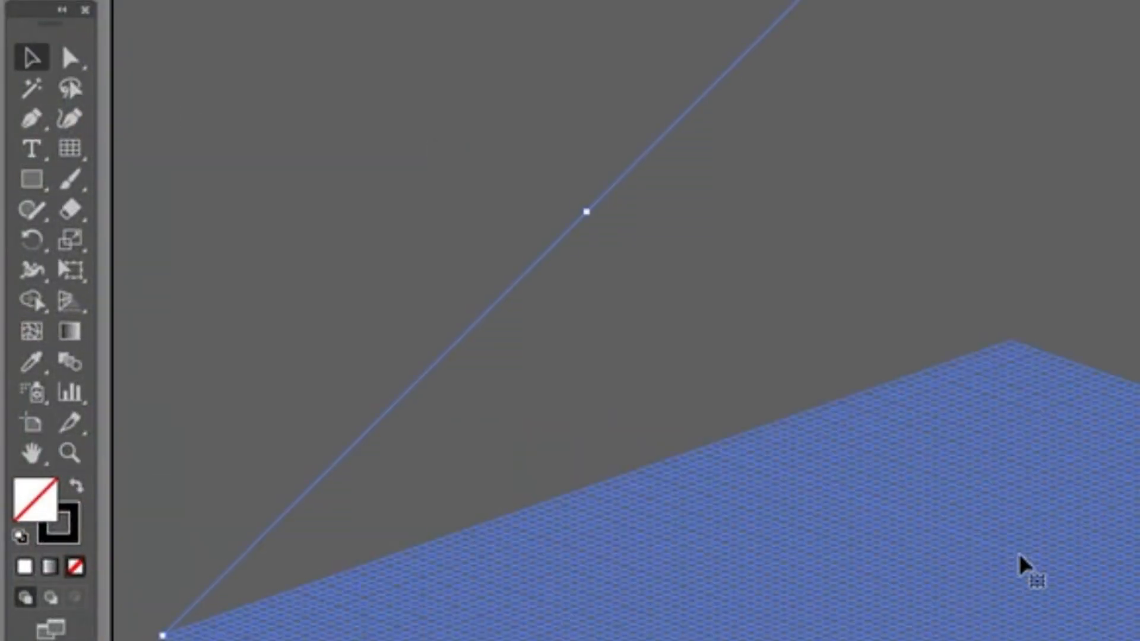
# - Scale the grid uniformly to 25%
pyautogui.doubleClick(71, 248)
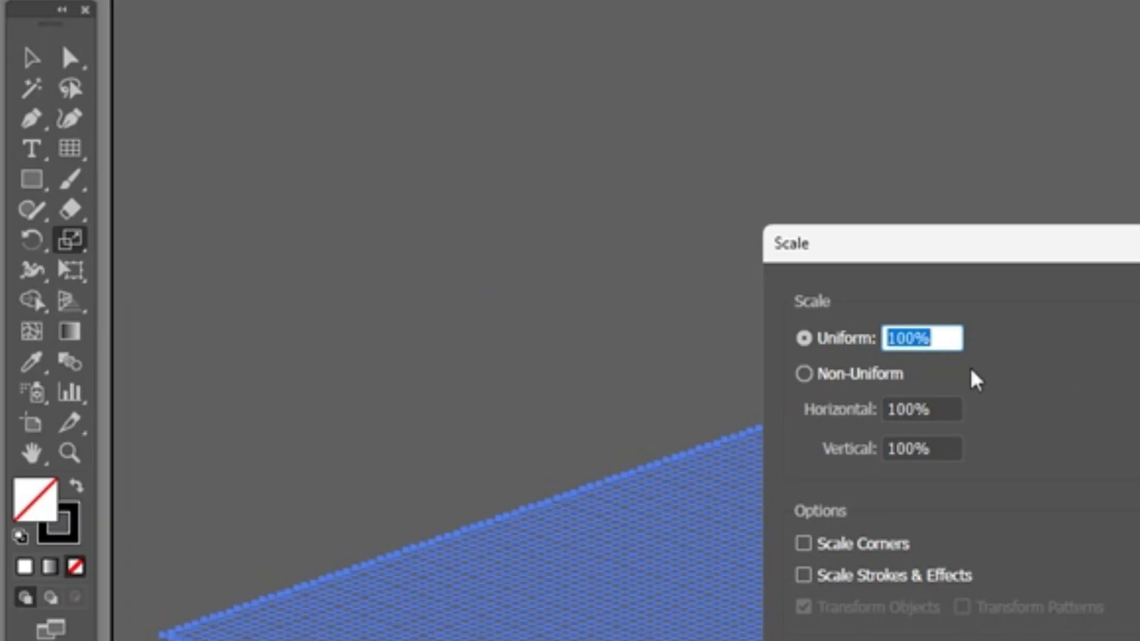
pyautogui.write('25')
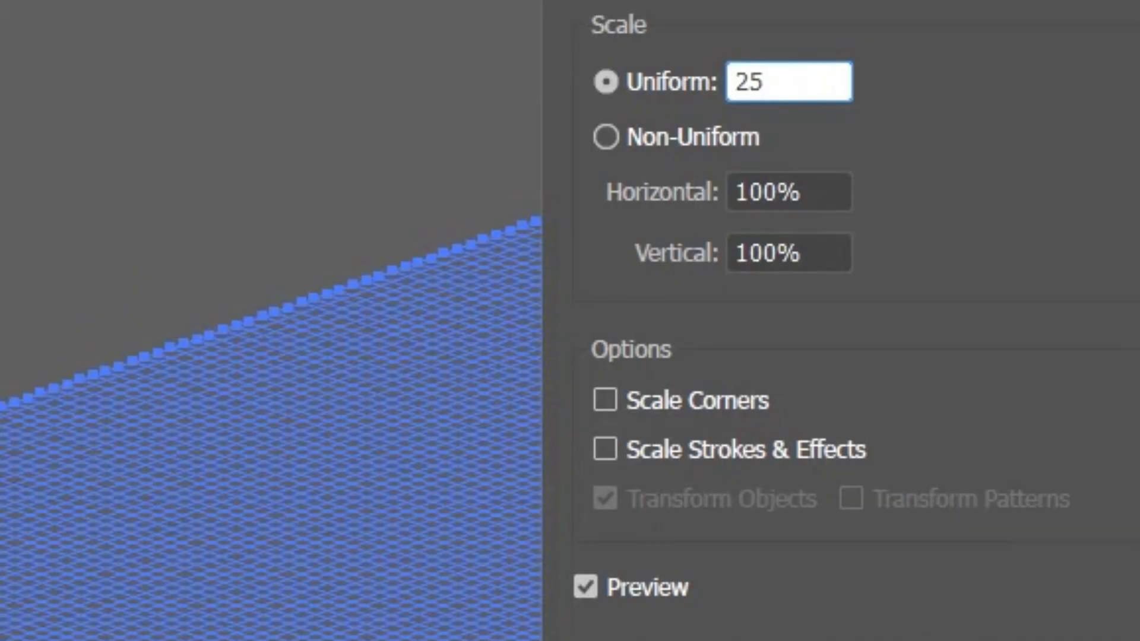
pyautogui.press('Tab')
pyautogui.press('Return')
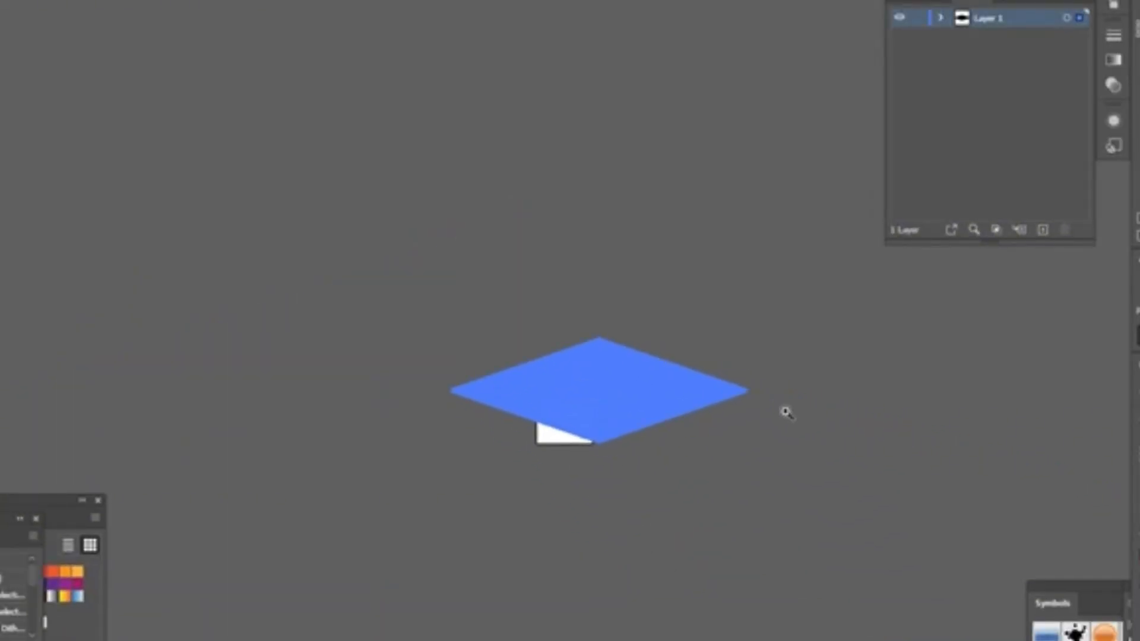
pyautogui.click(594, 409)
pyautogui.click(627, 410)
pyautogui.click(625, 404)
pyautogui.moveTo(694, 433); pyautogui.dragTo(799, 640)
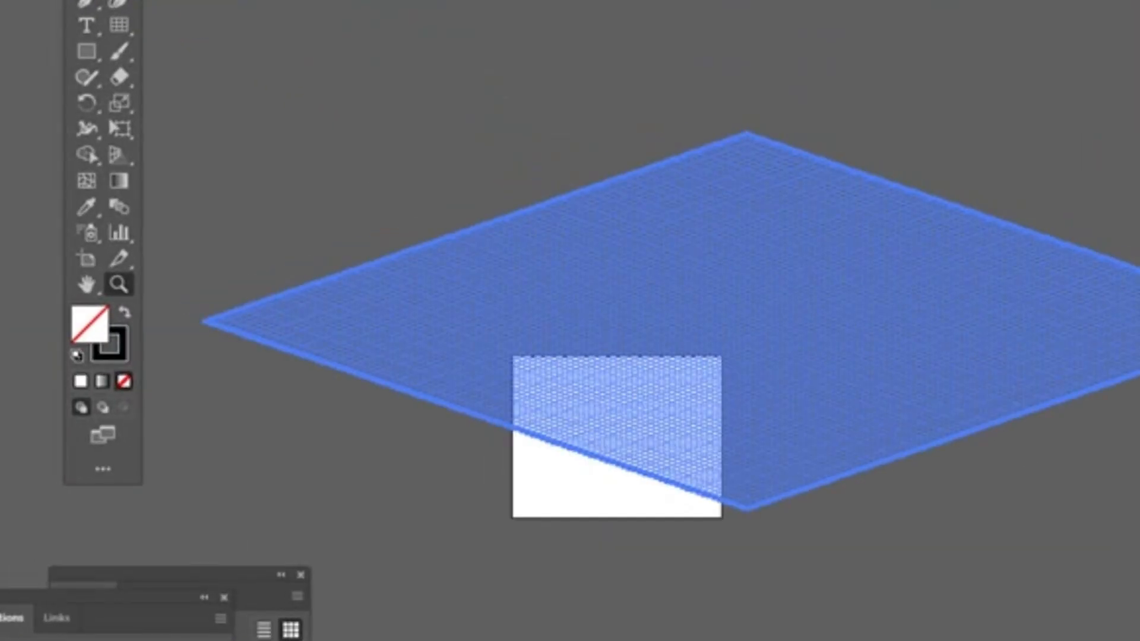
# - Move the grid over the artboard and scale it down uniformly to 25% once more
pyautogui.hotkey('shift', 'v')
pyautogui.moveTo(694, 269); pyautogui.dragTo(558, 378)
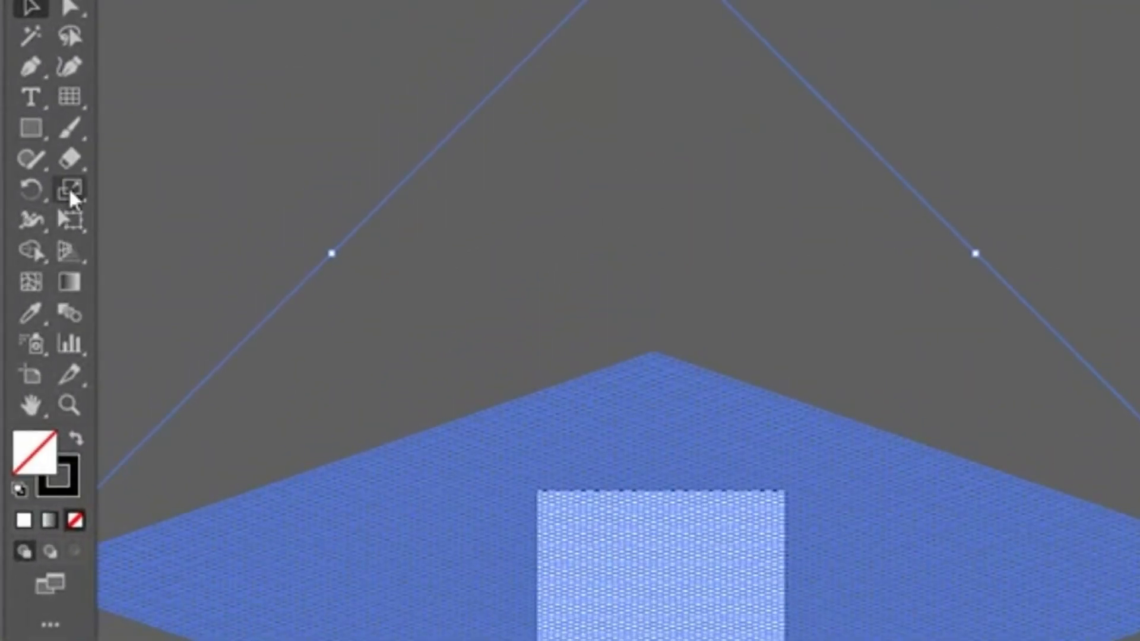
pyautogui.doubleClick(69, 190)
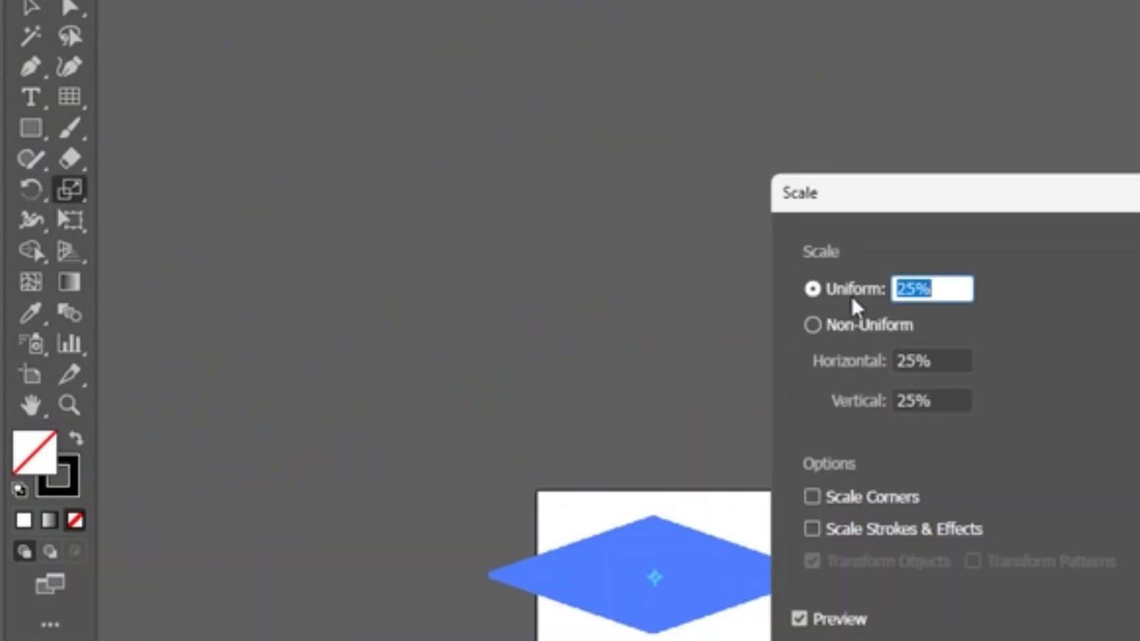
pyautogui.press('Return')
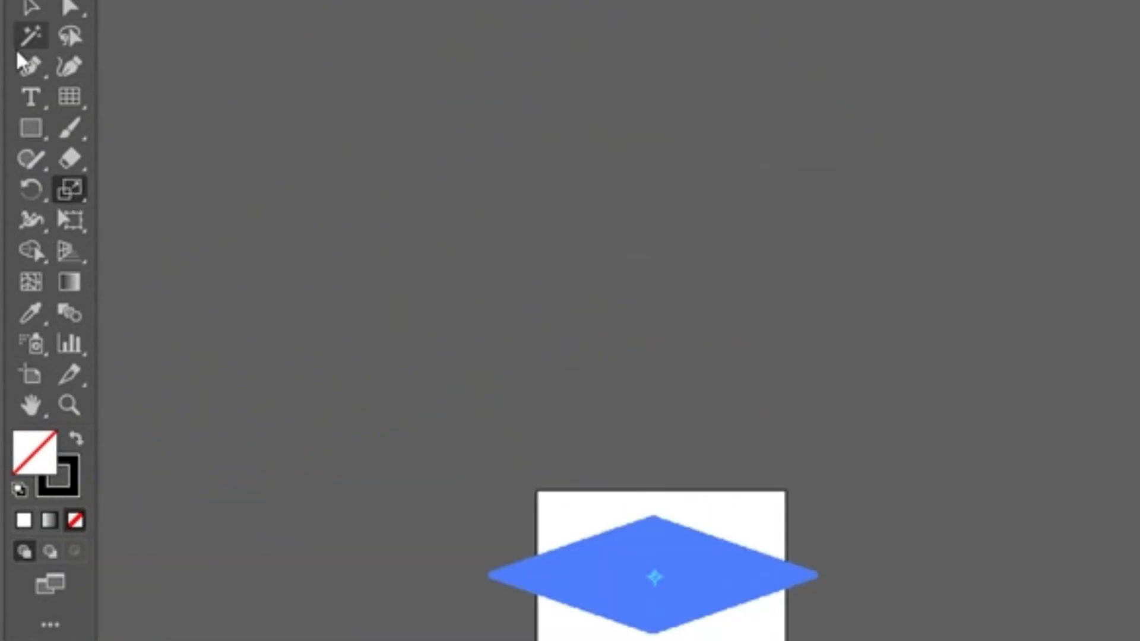
# - Reposition the reduced grid so it sits centred on the artboard, and deselect it
pyautogui.click(31, 7)
pyautogui.moveTo(665, 594); pyautogui.dragTo(678, 624)
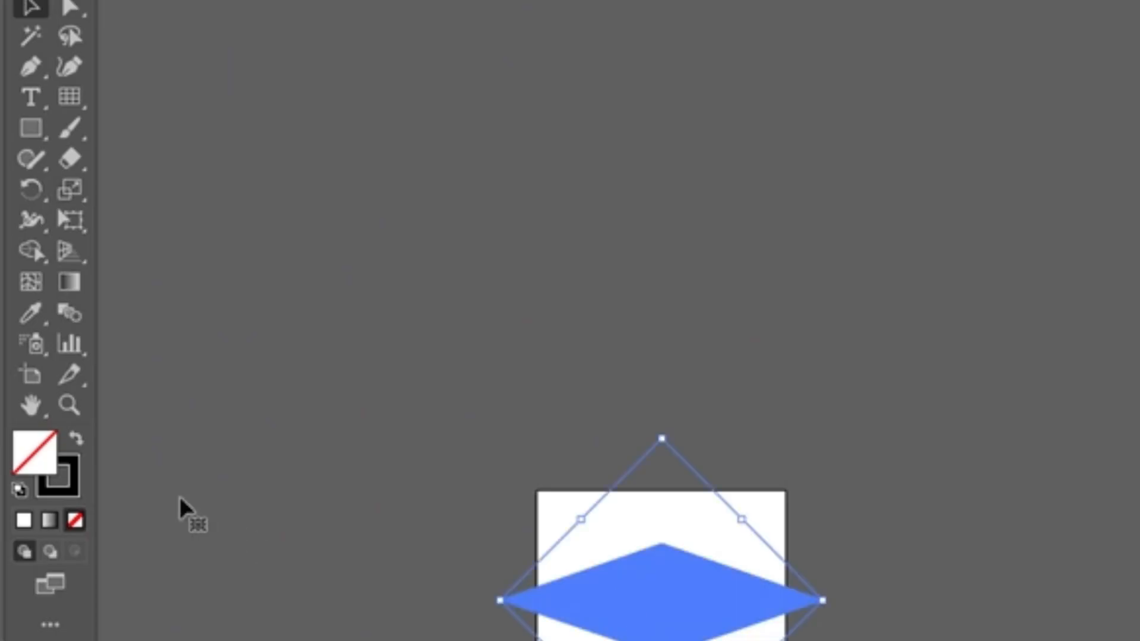
pyautogui.click(71, 405)
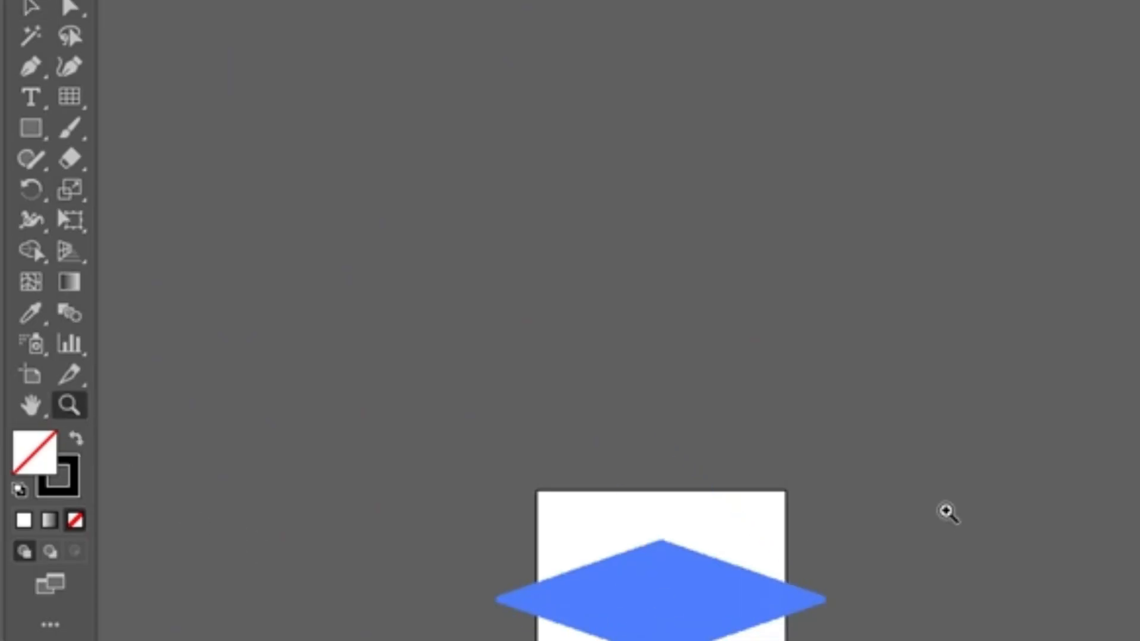
pyautogui.click(791, 564)
pyautogui.click(791, 563)
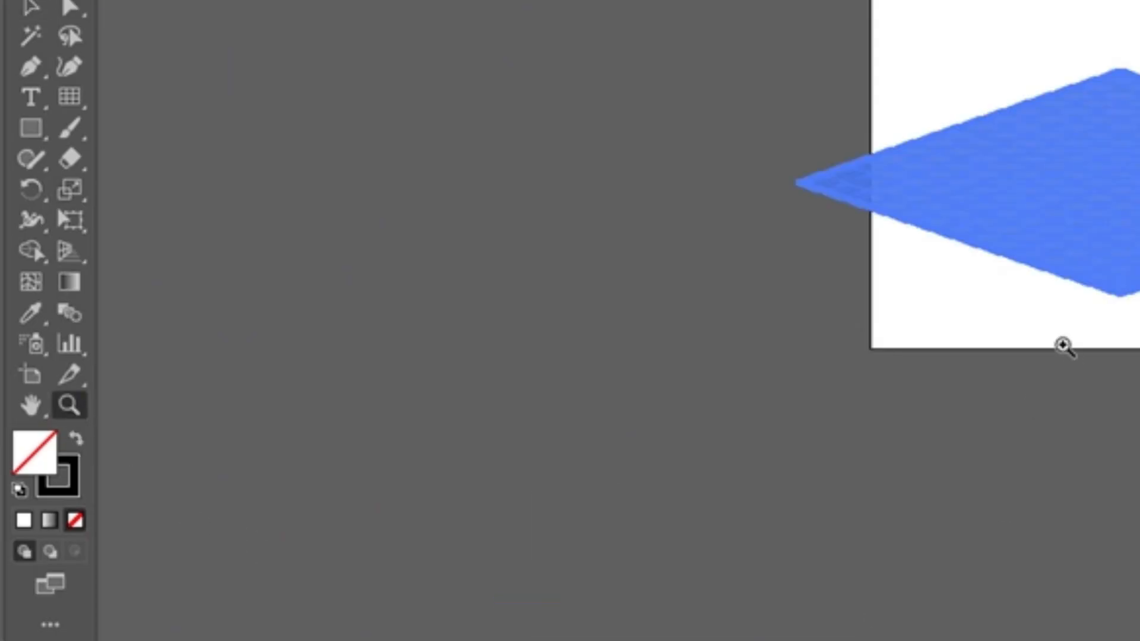
pyautogui.click(1062, 346)
pyautogui.moveTo(1135, 327); pyautogui.dragTo(938, 292)
pyautogui.click(915, 299)
pyautogui.click(914, 300)
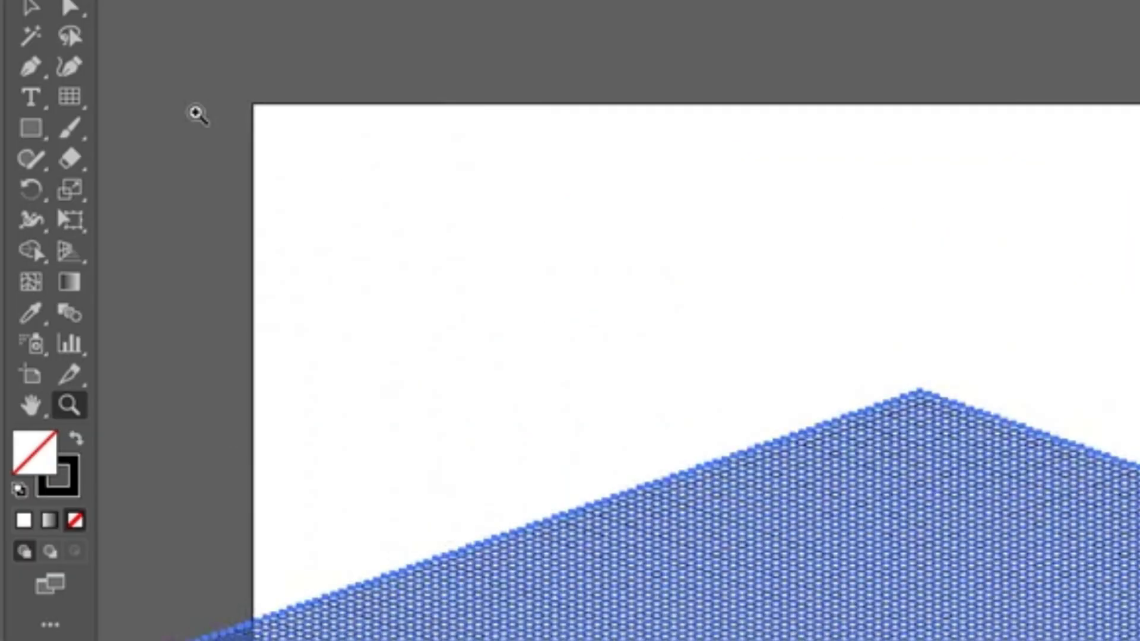
pyautogui.press('v')
pyautogui.moveTo(933, 628); pyautogui.dragTo(936, 542)
pyautogui.click(312, 38)
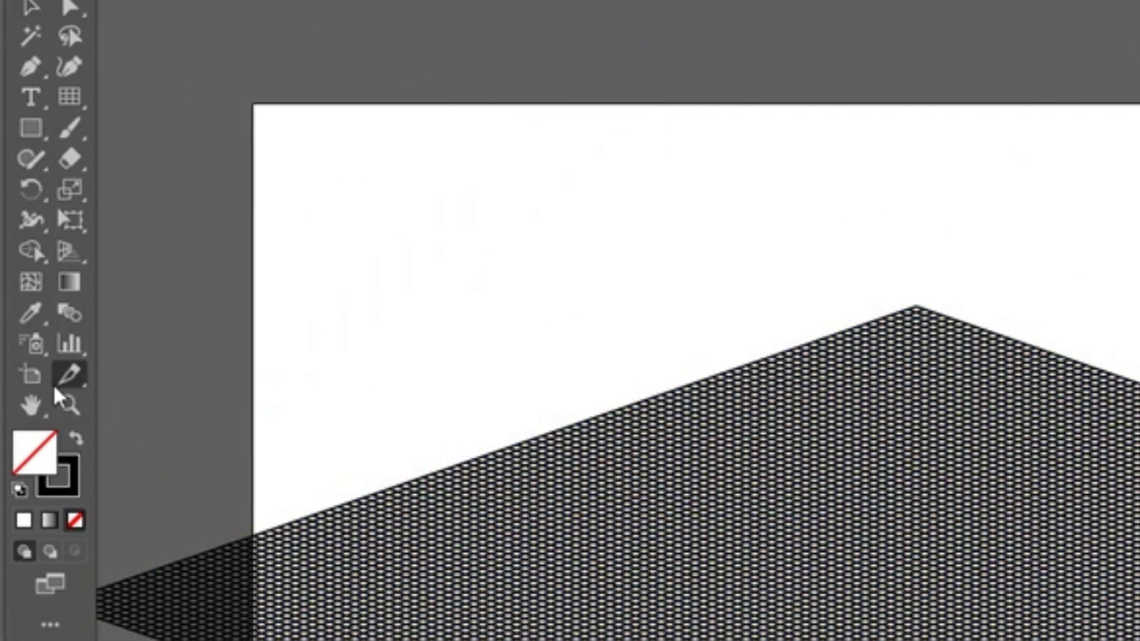
# - Select the grid and set its stroke weight to 0.5 px
pyautogui.click(69, 405)
pyautogui.click(631, 453)
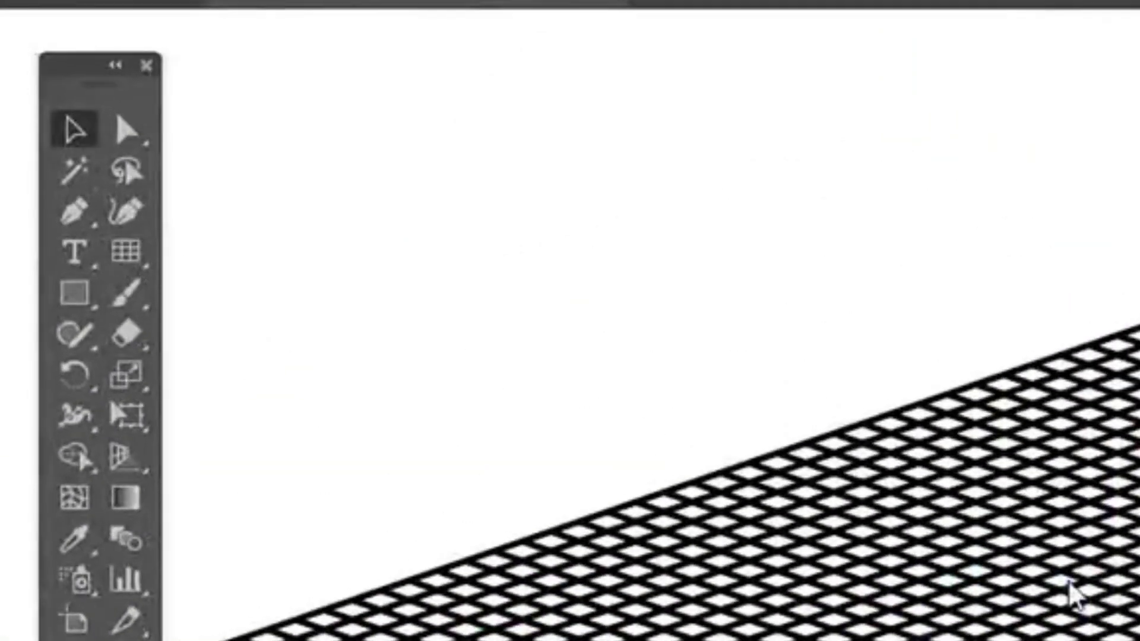
pyautogui.click(1092, 591)
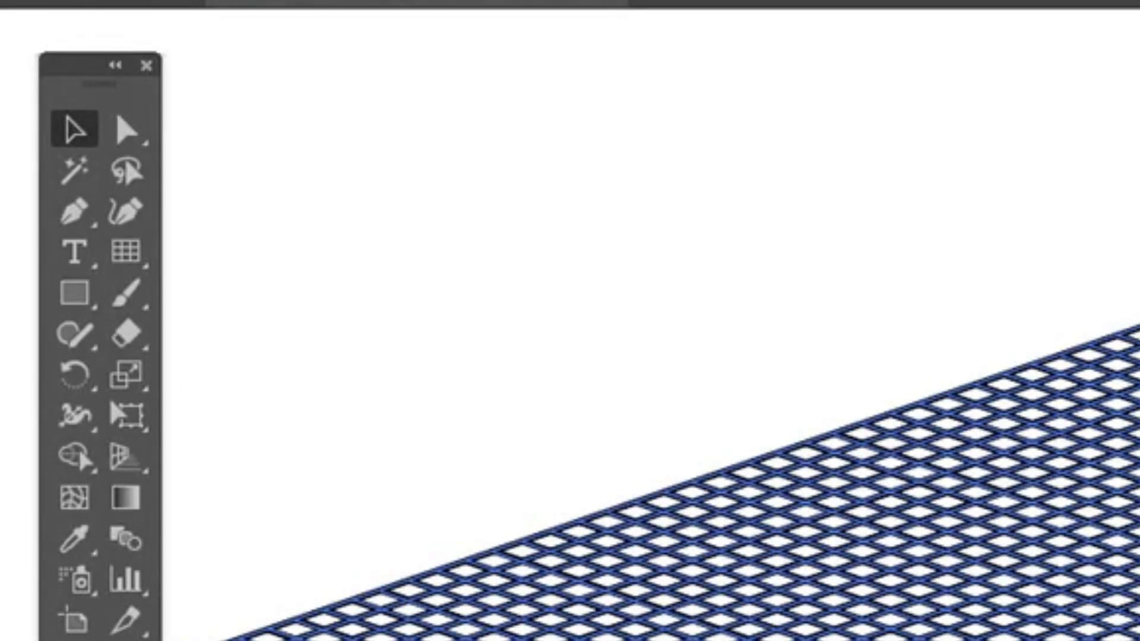
pyautogui.click(298, 1)
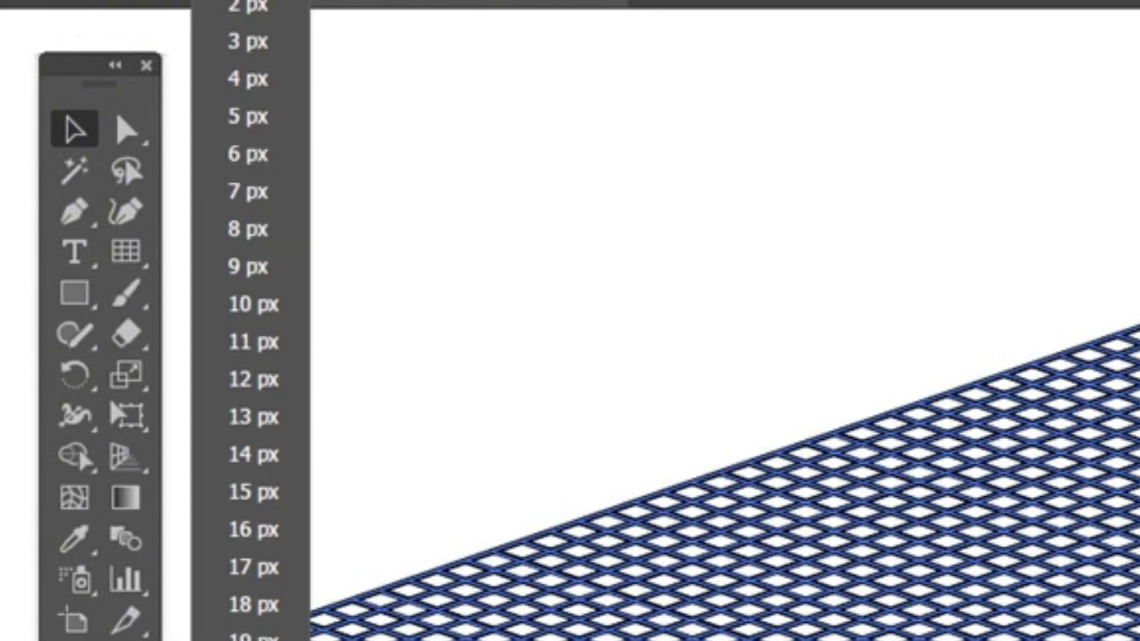
pyautogui.click(249, 1)
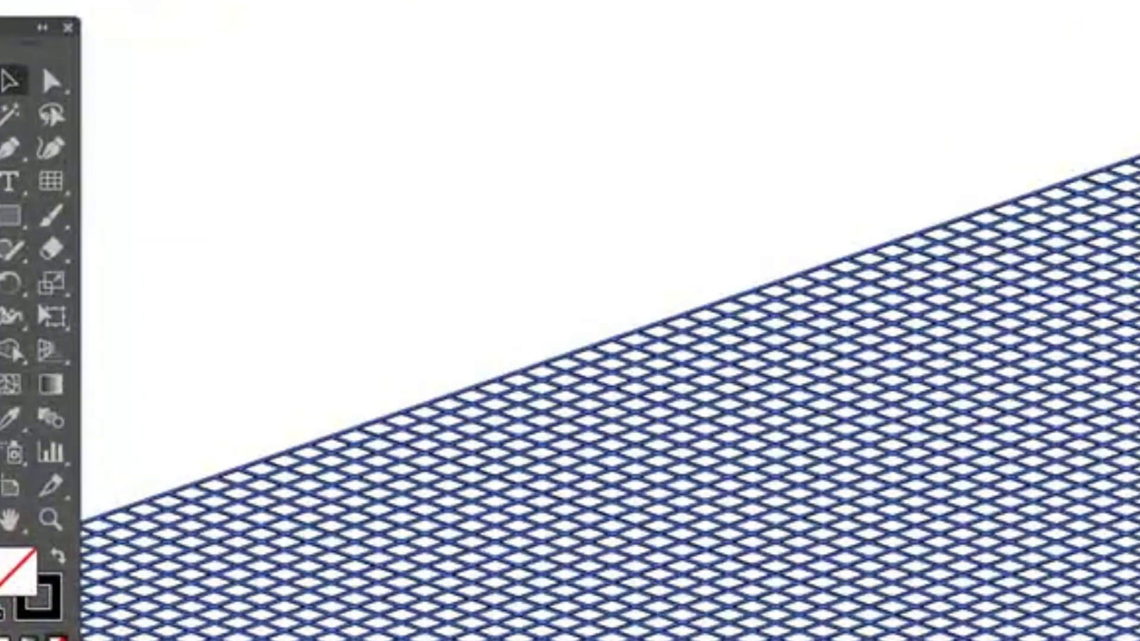
pyautogui.press('Return')
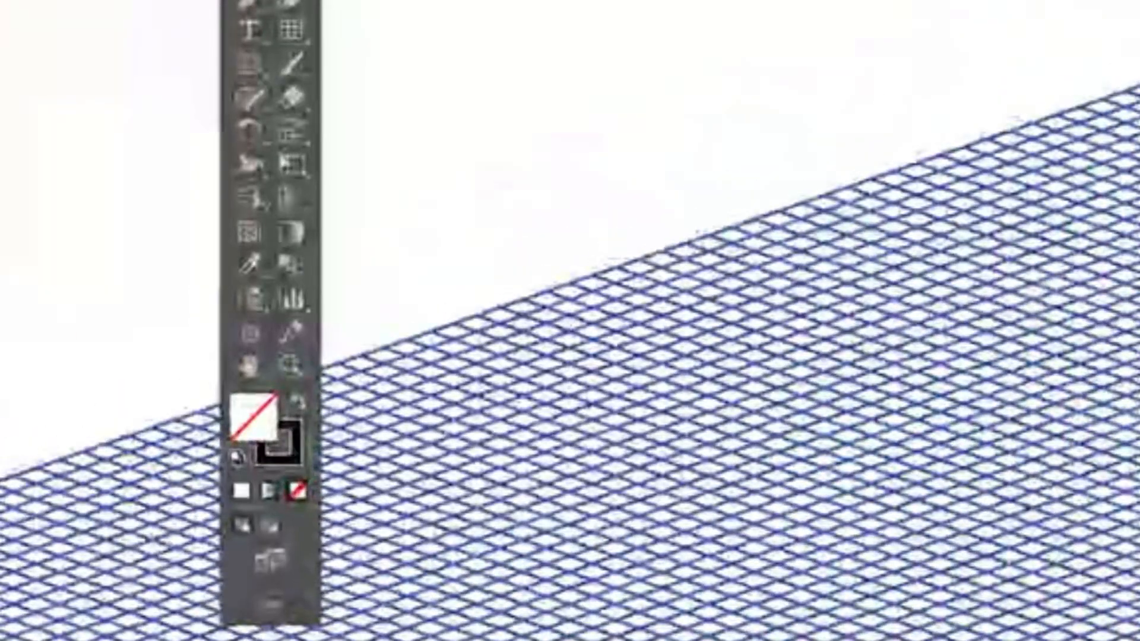
# - Apply the light blue swatch to the grid's stroke
pyautogui.moveTo(23, 499); pyautogui.dragTo(172, 35)
pyautogui.moveTo(640, 5); pyautogui.dragTo(594, 0)
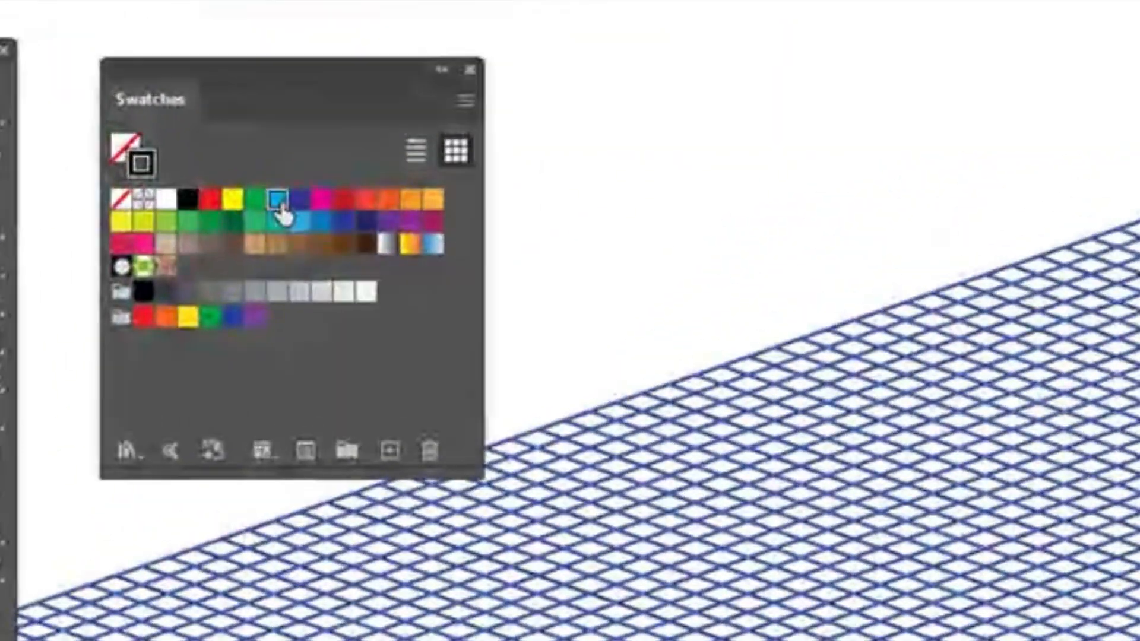
pyautogui.click(549, 8)
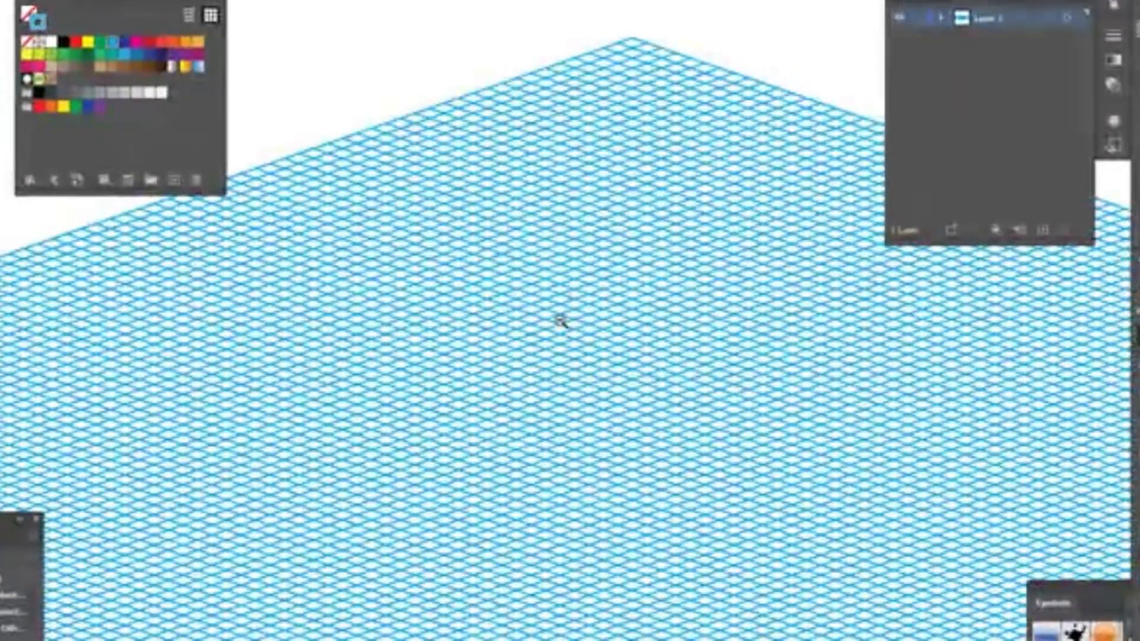
# - Enlarge the grid proportionally to about 1294 × 448 px and centre it over the artboard
pyautogui.keyDown('alt'); pyautogui.click(610, 323); pyautogui.keyUp('alt')
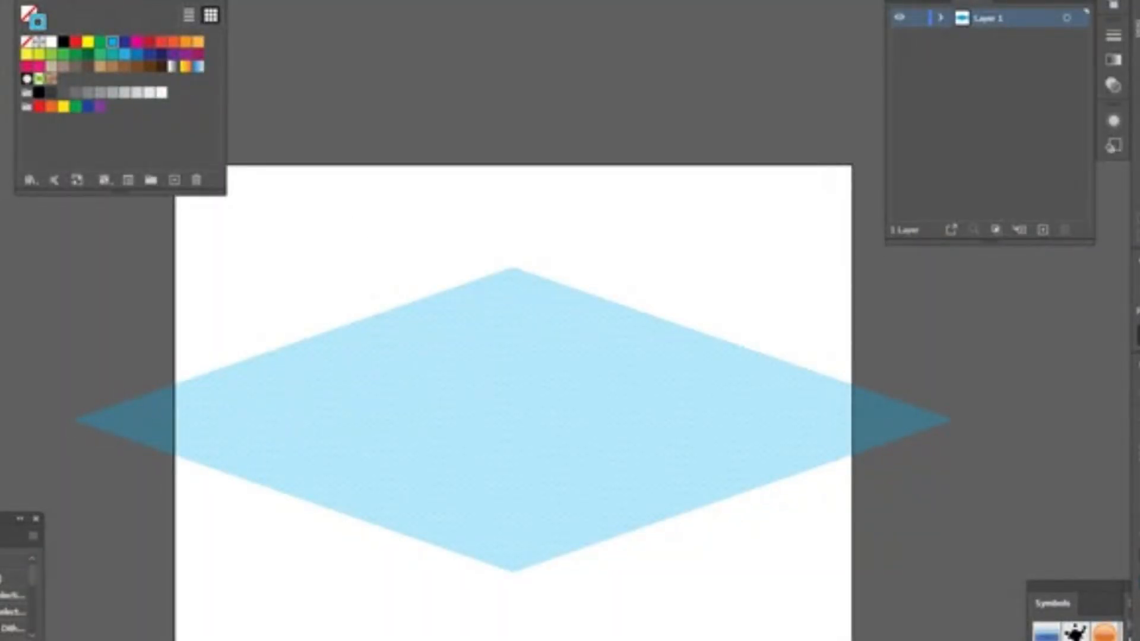
pyautogui.click(860, 385)
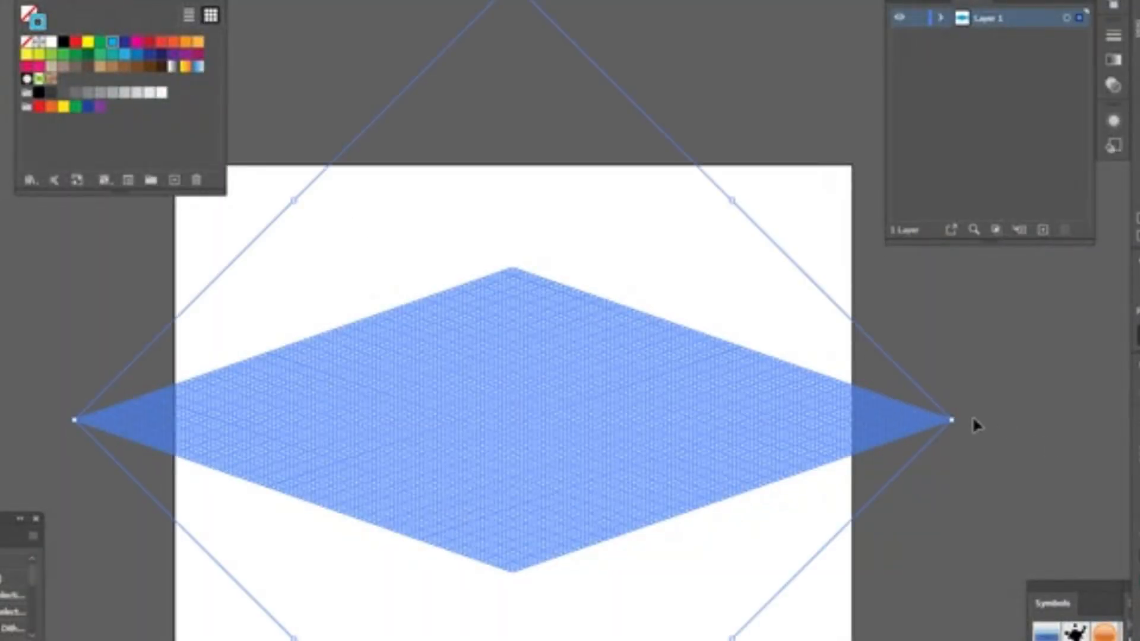
pyautogui.moveTo(955, 421); pyautogui.dragTo(1015, 490)
pyautogui.moveTo(870, 491); pyautogui.dragTo(1106, 557)
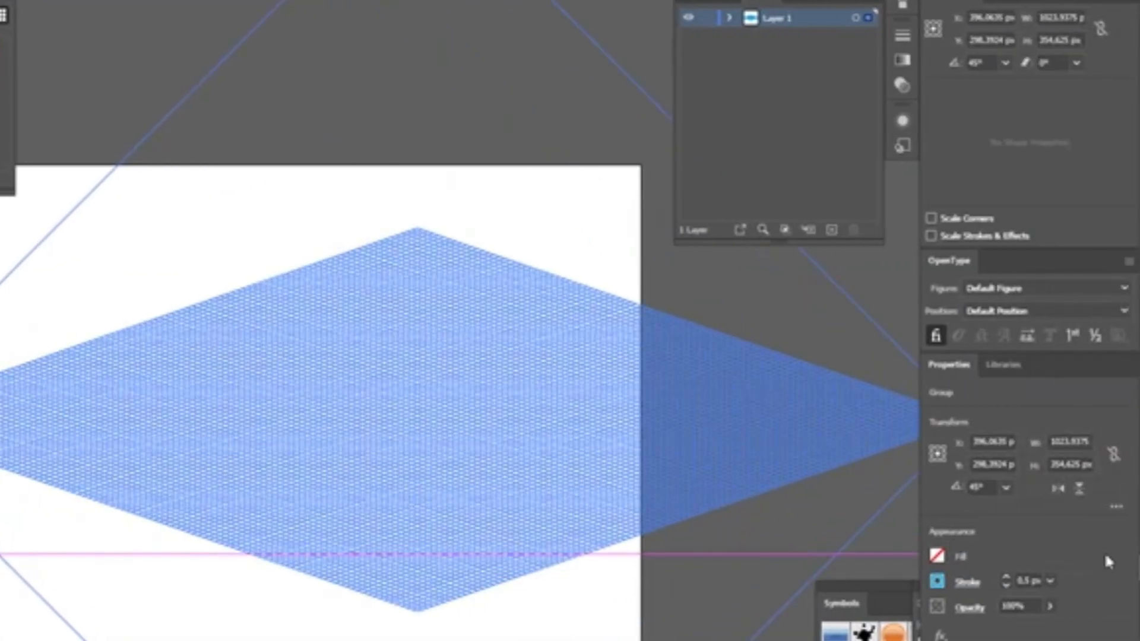
pyautogui.moveTo(545, 444); pyautogui.dragTo(438, 446)
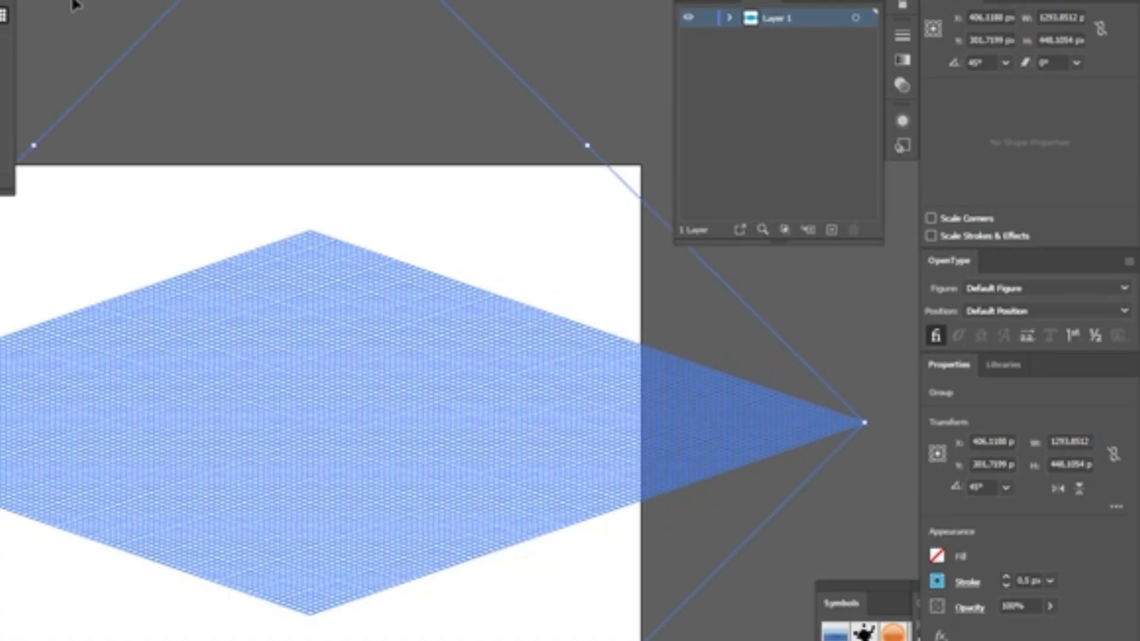
# - Rename the grid's layer as pattern and lock it
pyautogui.click(68, 8)
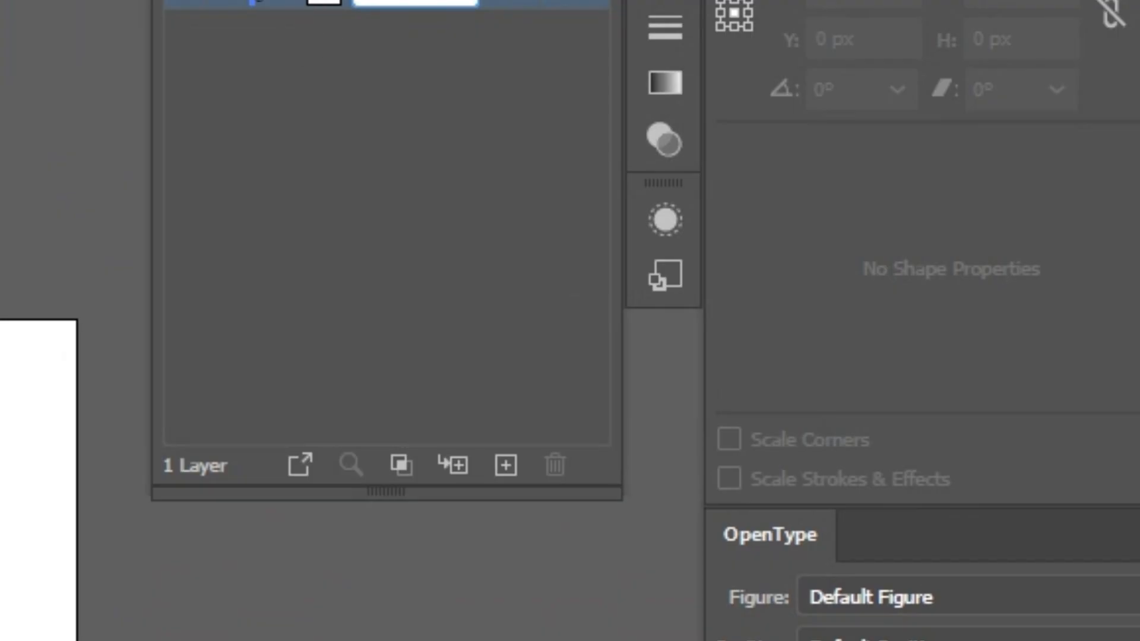
pyautogui.press('Return')
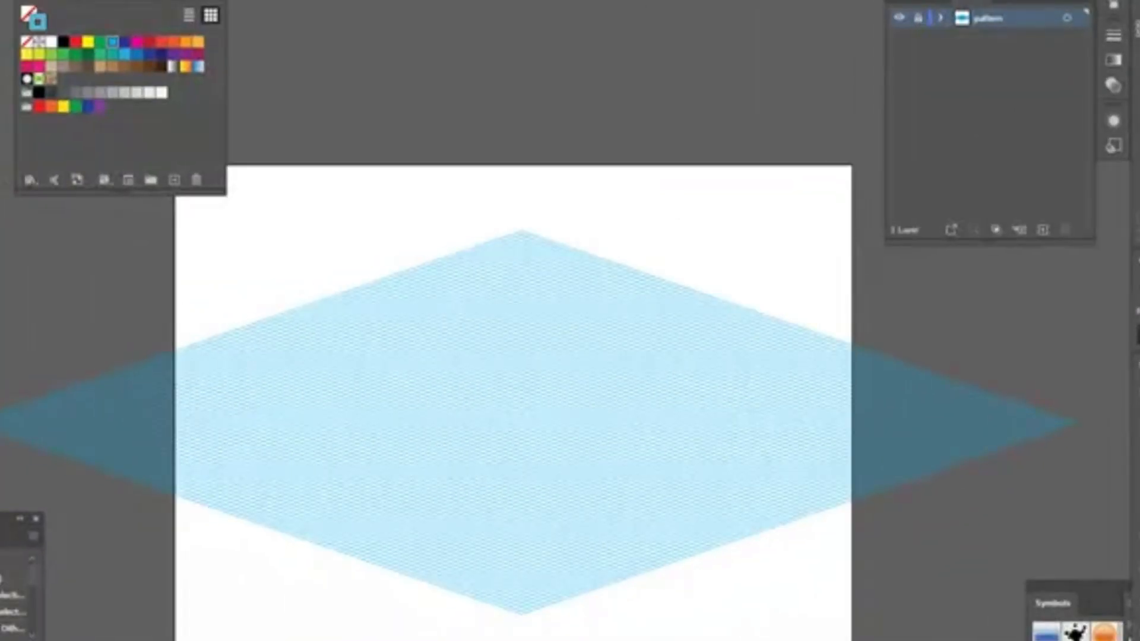
# - Create a new layer above the pattern layer and name it kamar
pyautogui.moveTo(512, 368); pyautogui.dragTo(720, 479)
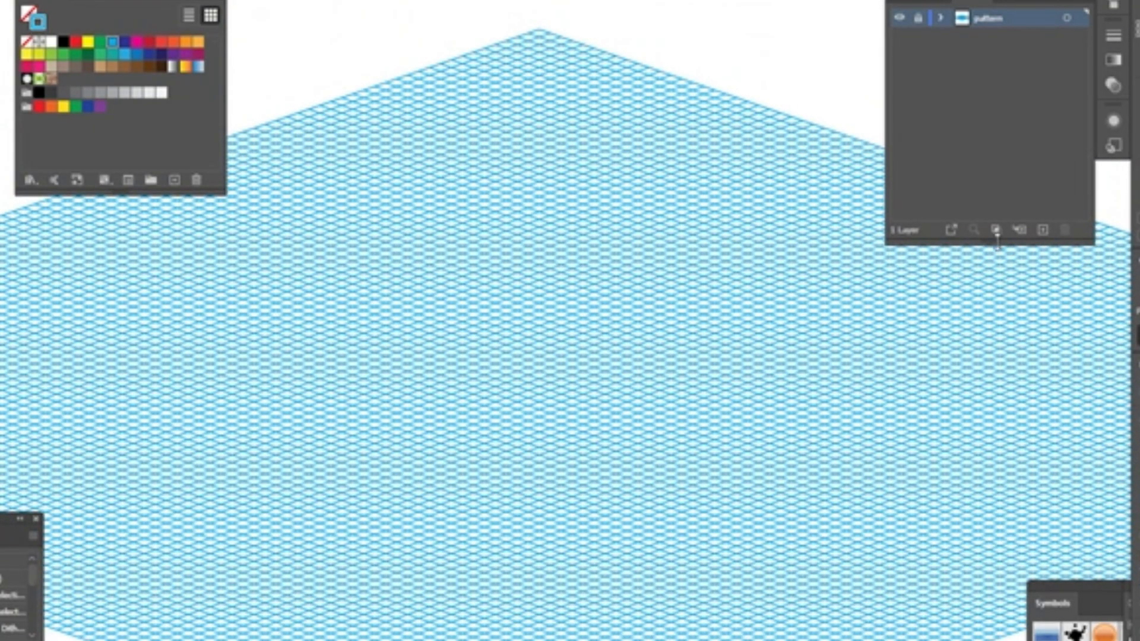
pyautogui.click(1042, 230)
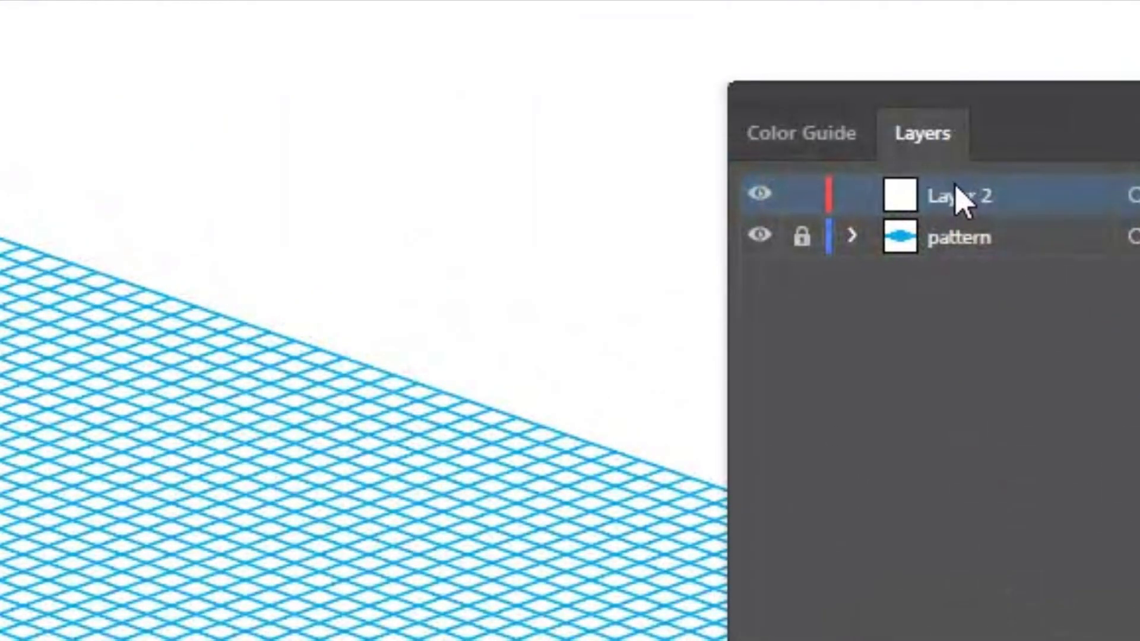
pyautogui.doubleClick(961, 196)
pyautogui.hotkey('ctrl', 'a')
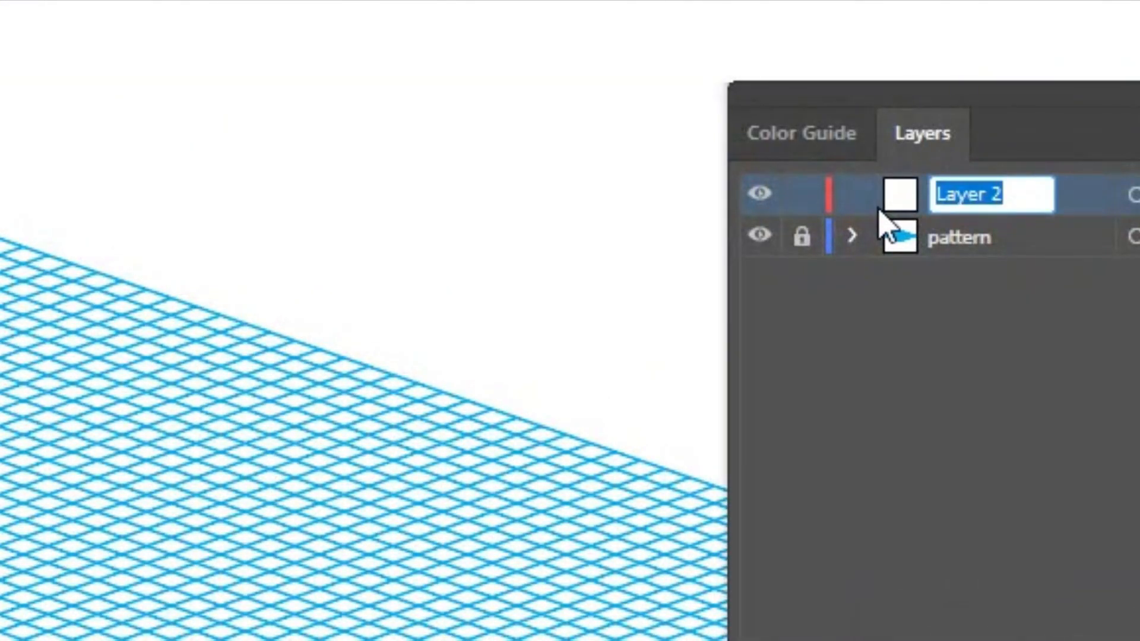
pyautogui.write('kamar')
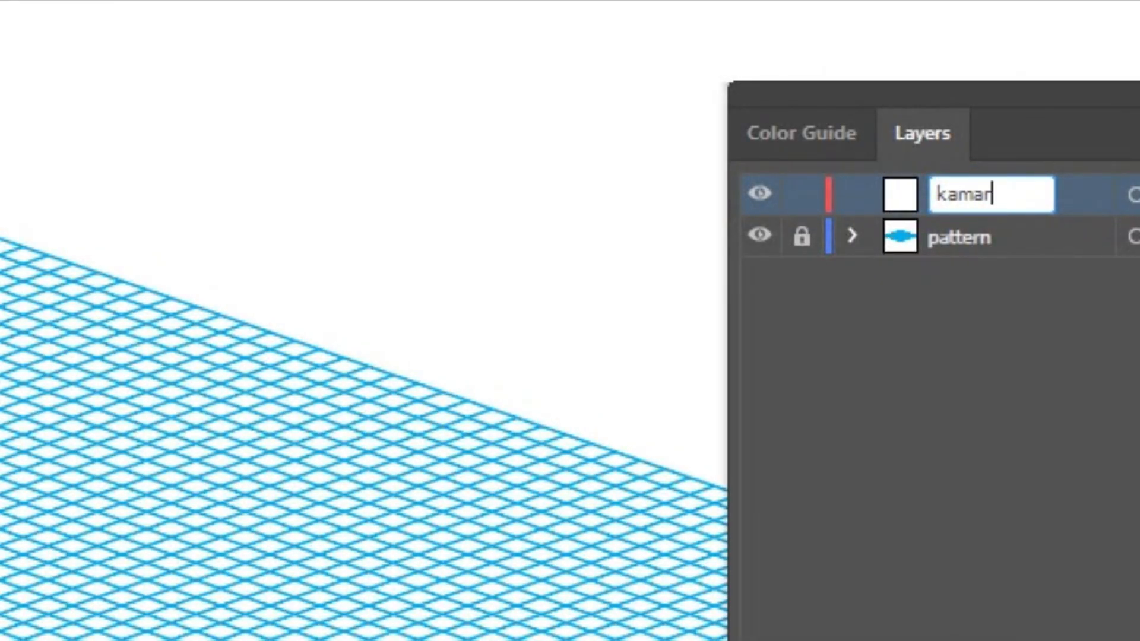
pyautogui.press('Return')
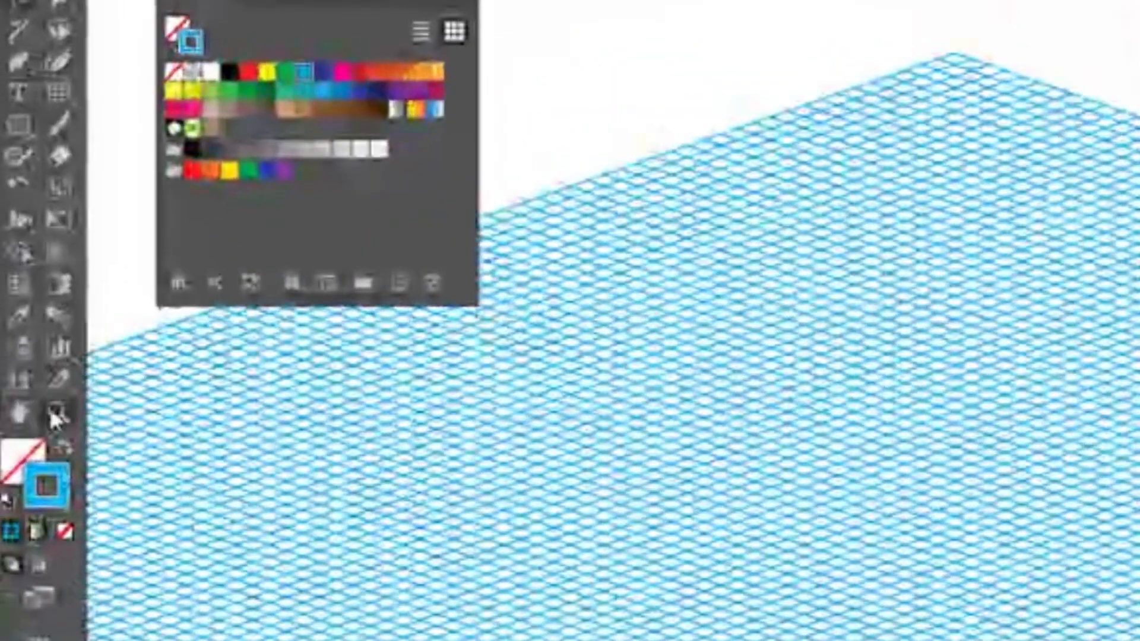
# - Activate the Pen tool for drawing on the kamar layer, with the grid cells viewed up close
pyautogui.press('z')
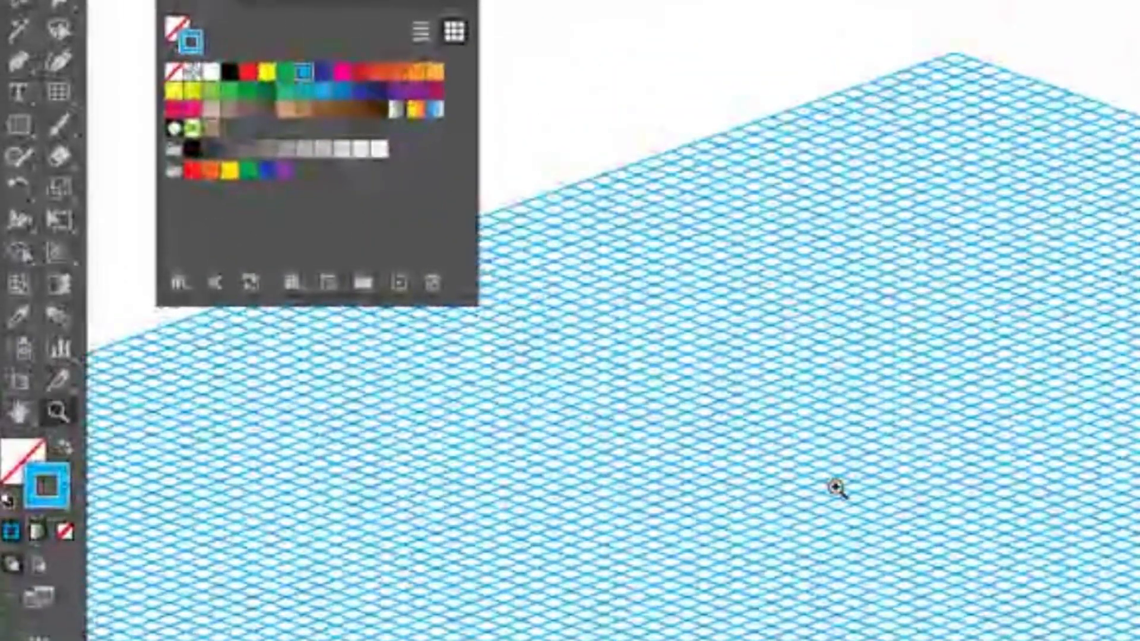
pyautogui.click(836, 488)
pyautogui.click(24, 63)
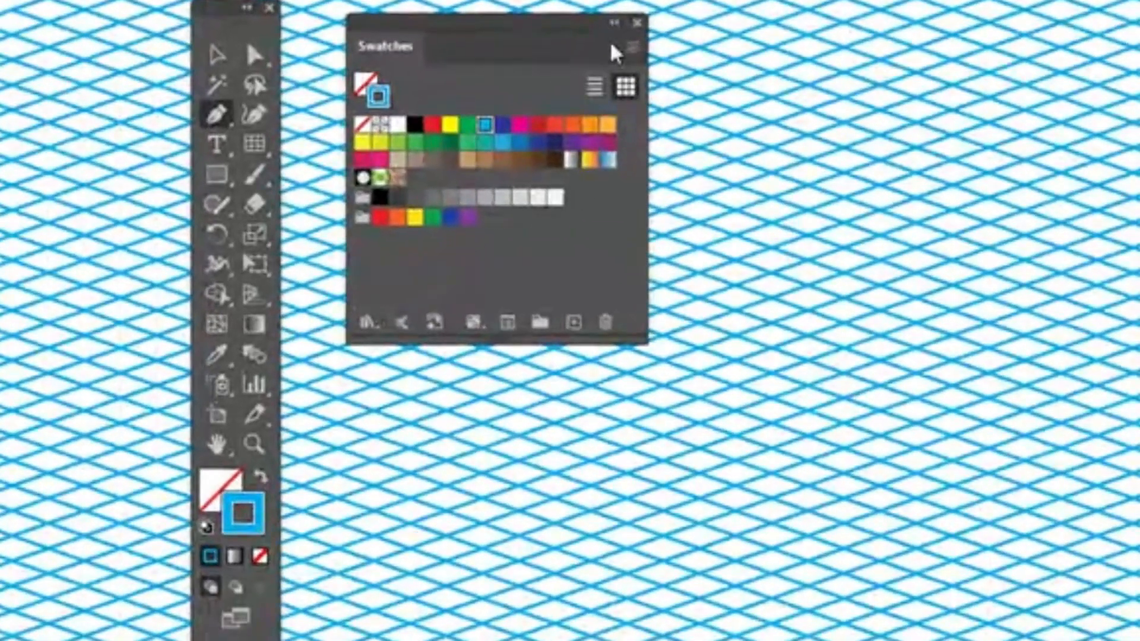
pyautogui.click(381, 1)
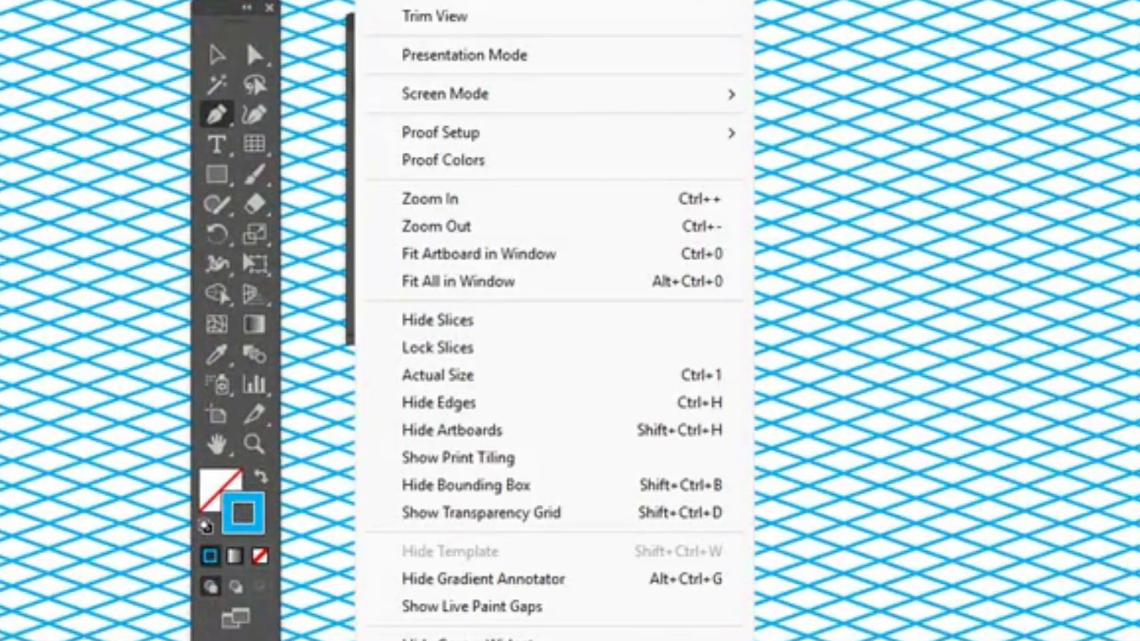
pyautogui.press('Escape')
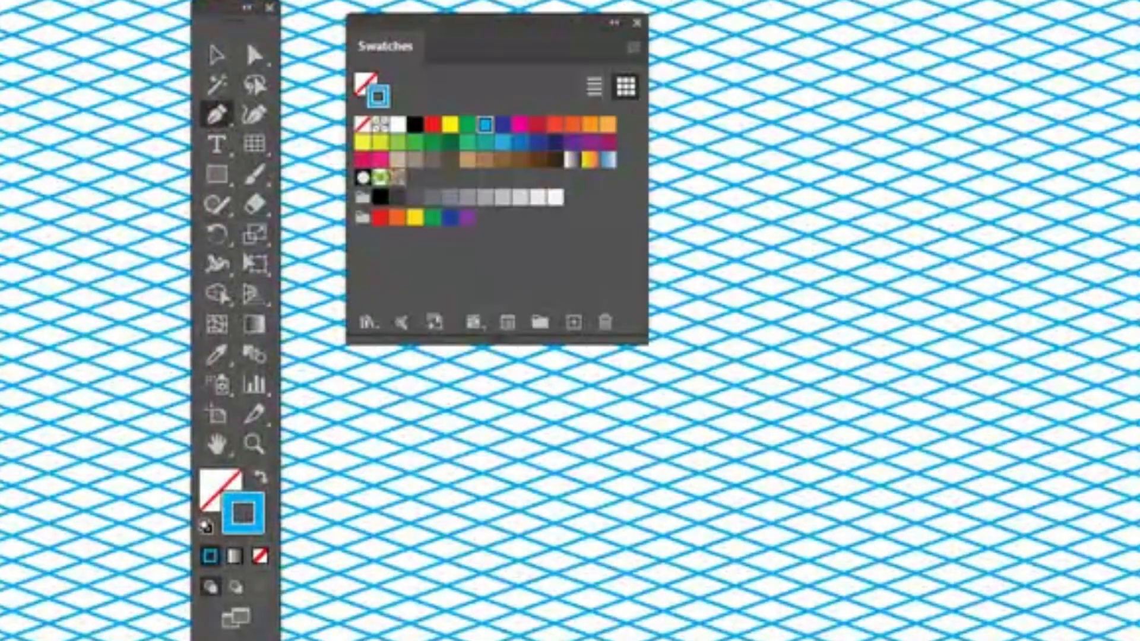
pyautogui.click(381, 1)
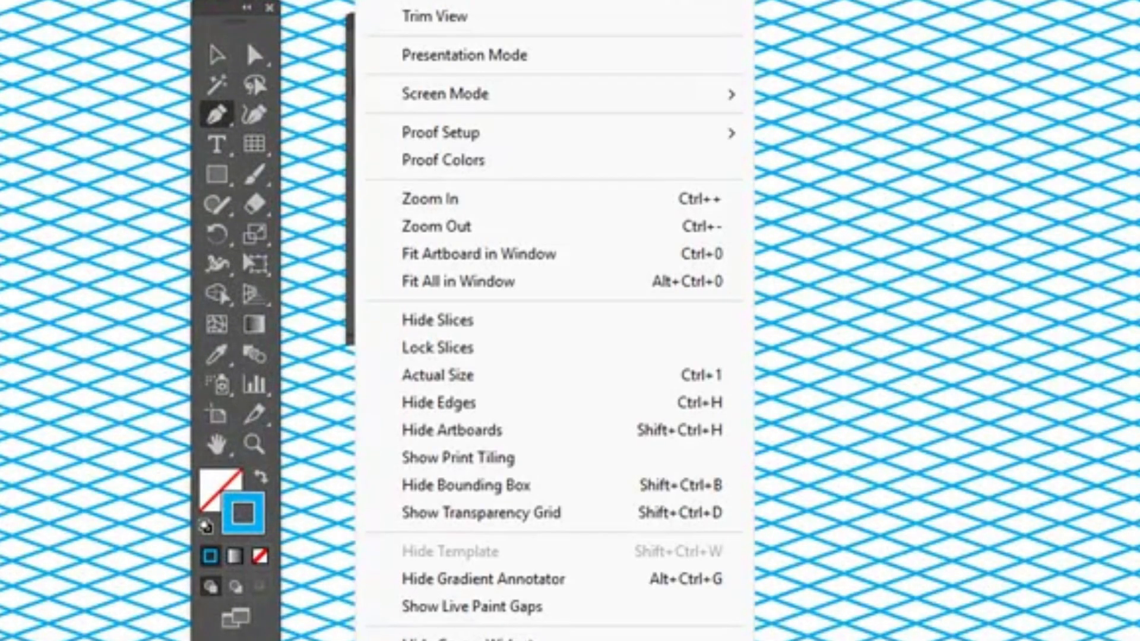
pyautogui.press('Escape')
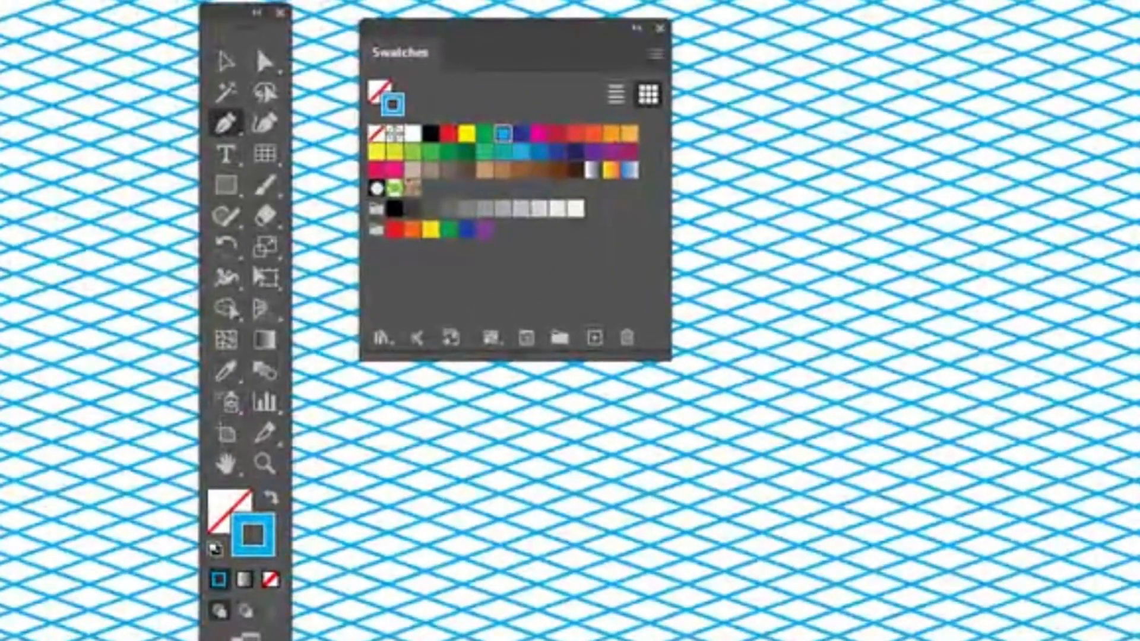
pyautogui.hotkey('alt', 'v')
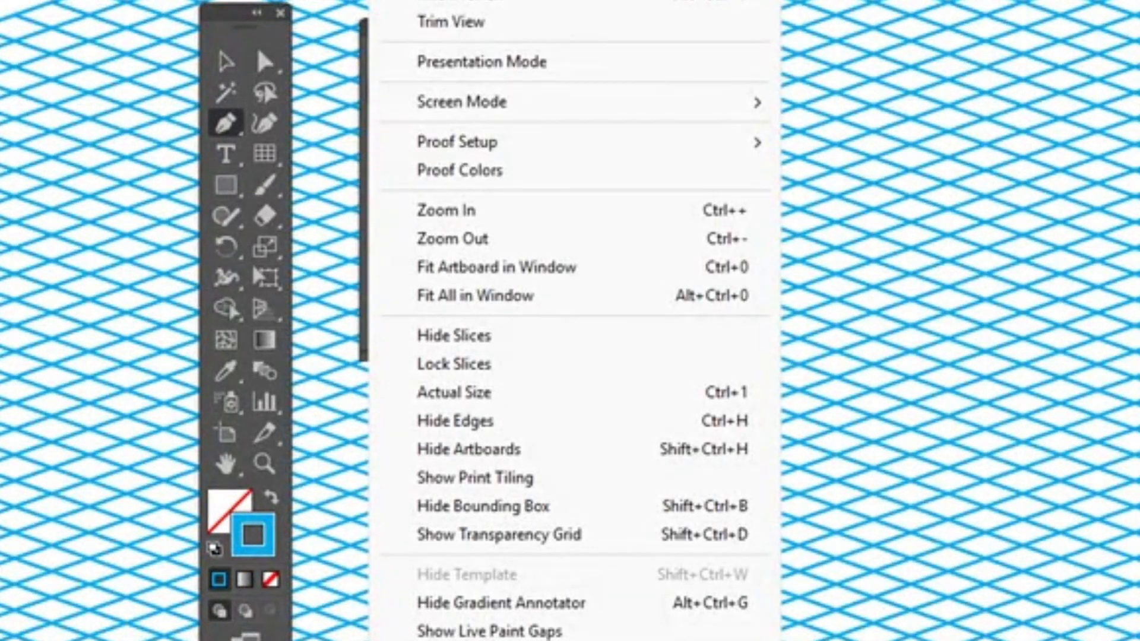
pyautogui.press('Escape')
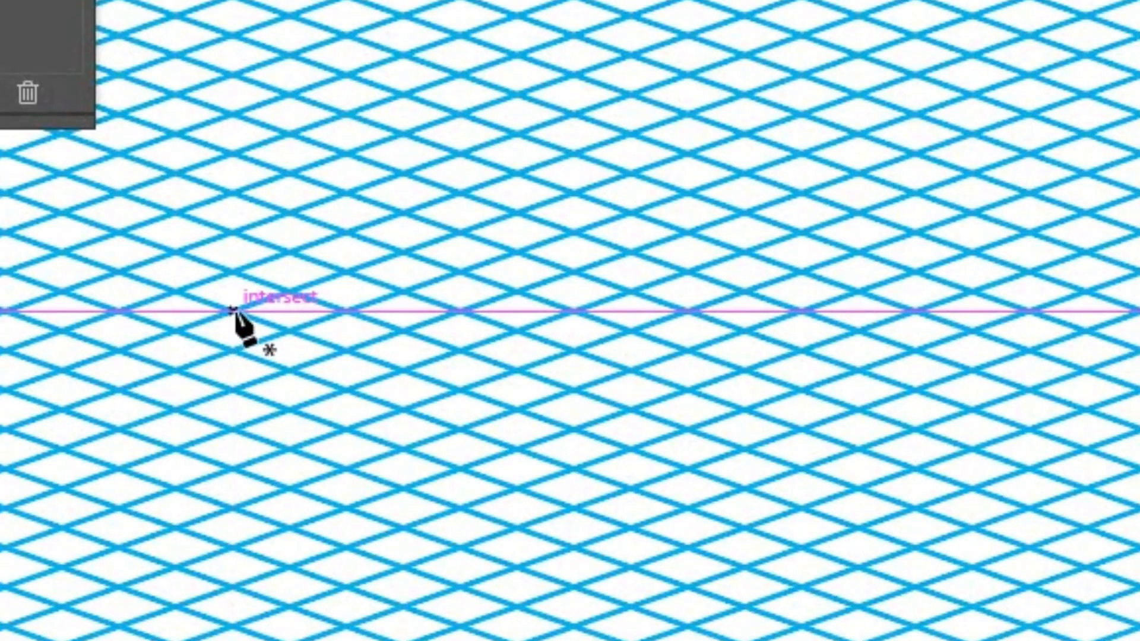
# - Draw the floor as a large rhombus along the grid with the Pen tool, with no stroke and an orange-red fill
pyautogui.click(232, 308)
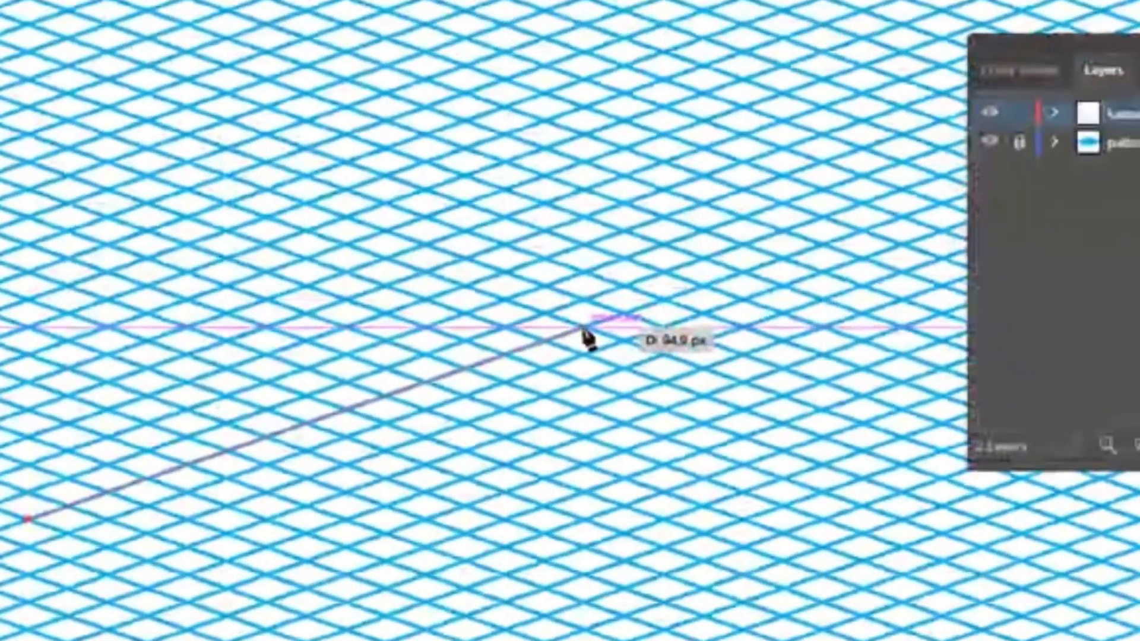
pyautogui.click(923, 66)
pyautogui.click(1136, 520)
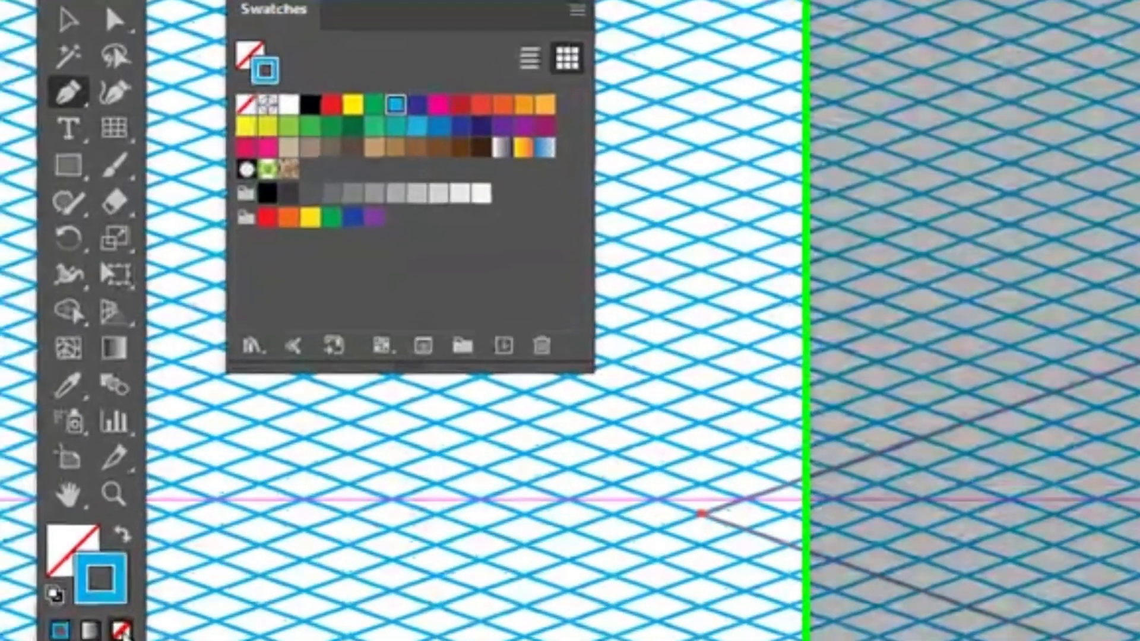
pyautogui.click(45, 618)
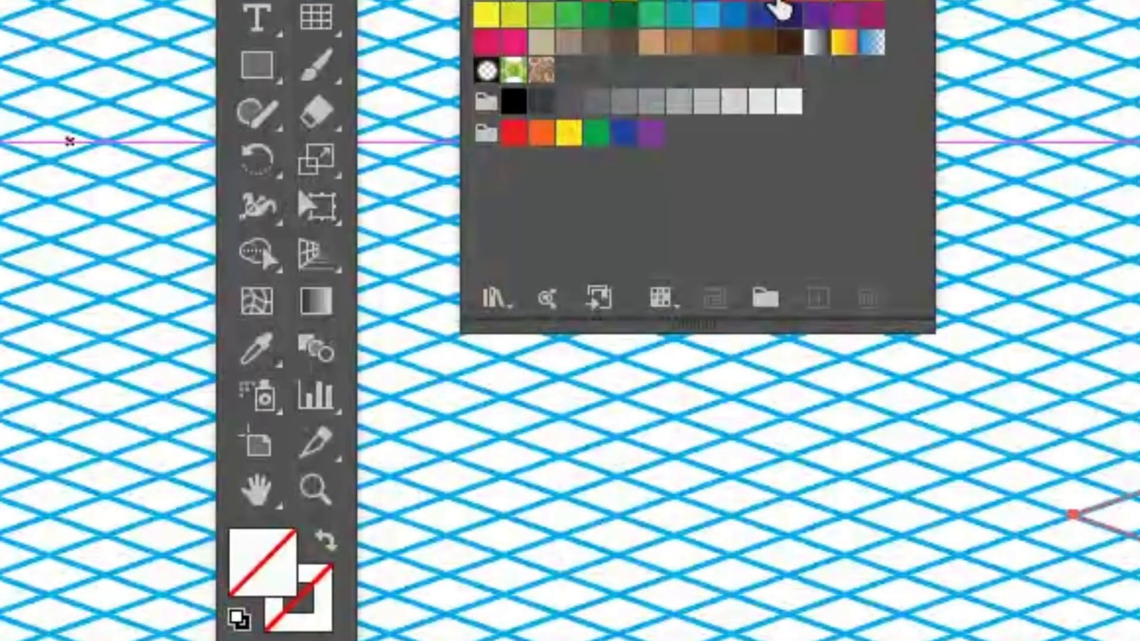
pyautogui.click(818, 2)
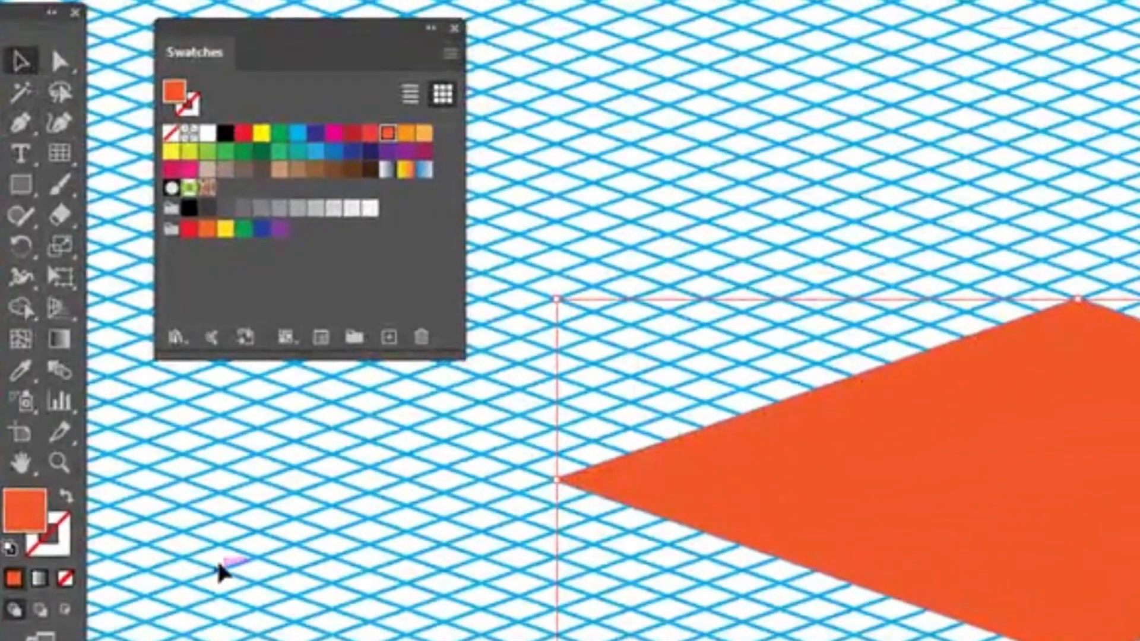
# - Draw the left wall about 102 px high along the floor's back-left edge with the Pen tool and fill it orange
pyautogui.click(60, 462)
pyautogui.keyDown('alt'); pyautogui.click(1051, 504); pyautogui.keyUp('alt')
pyautogui.keyDown('alt'); pyautogui.click(1068, 493); pyautogui.keyUp('alt')
pyautogui.click(1001, 520)
pyautogui.click(1003, 521)
pyautogui.moveTo(1015, 462); pyautogui.dragTo(1137, 638)
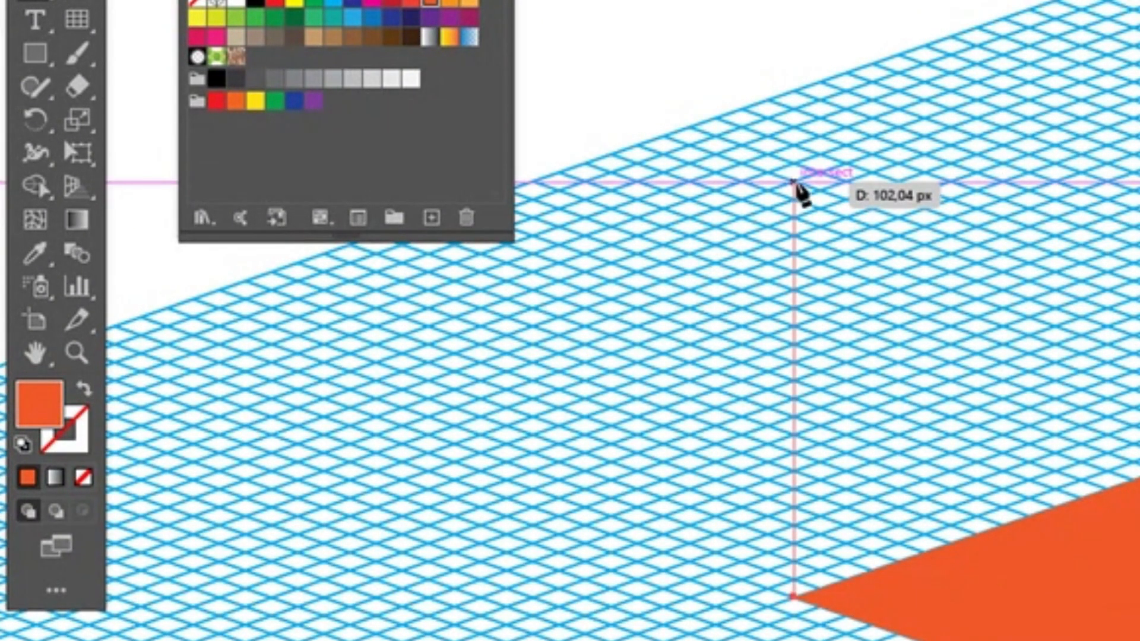
pyautogui.click(794, 182)
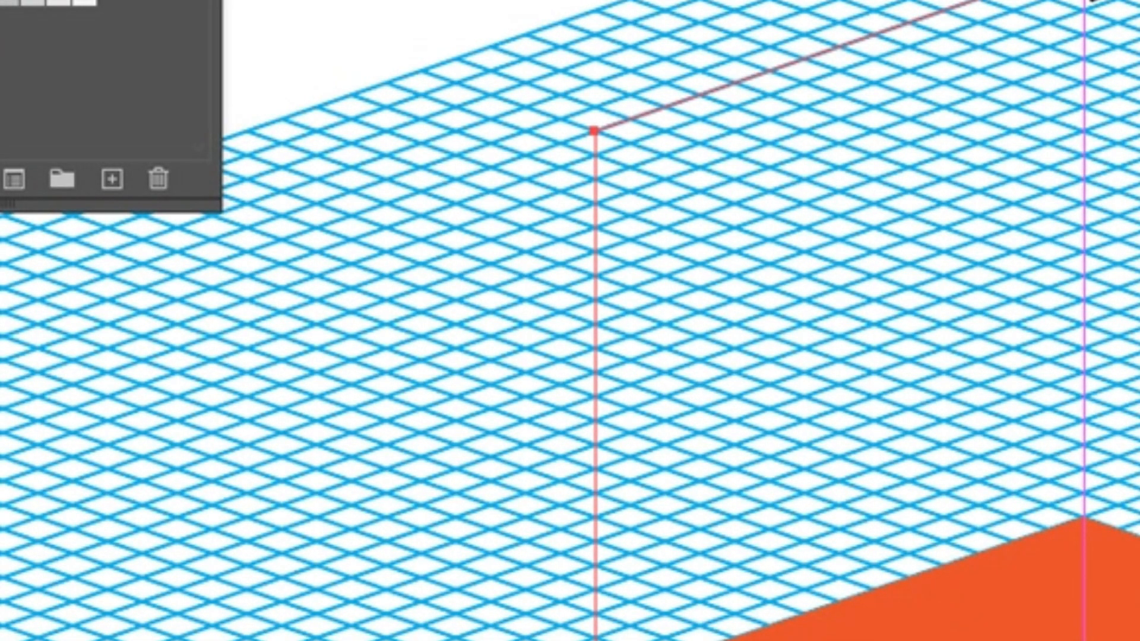
pyautogui.click(1084, 1)
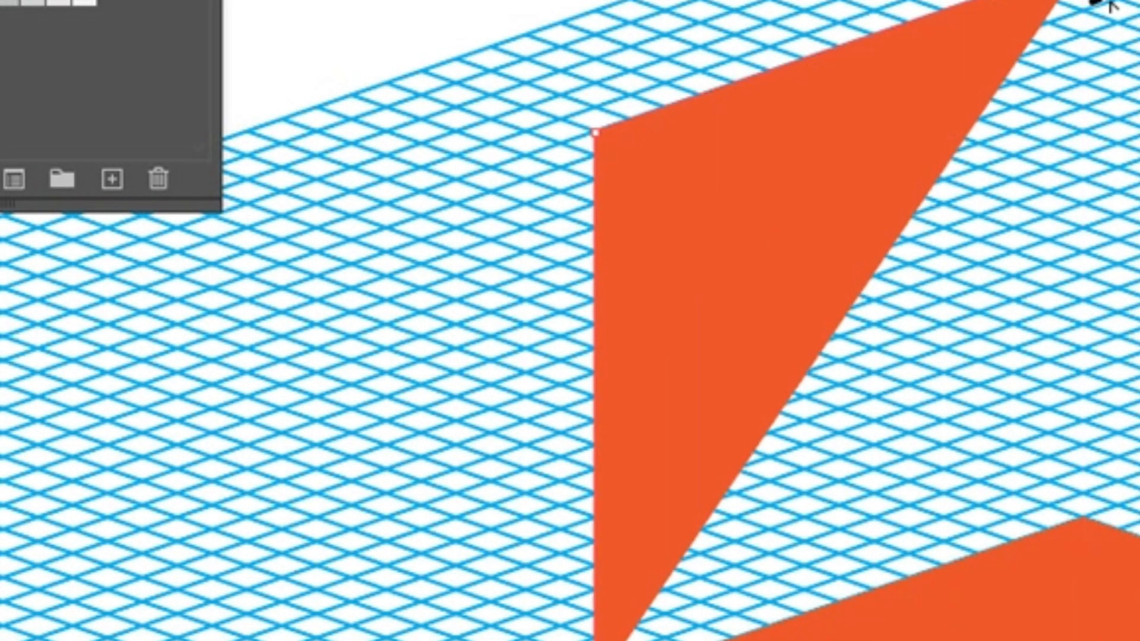
pyautogui.click(1082, 516)
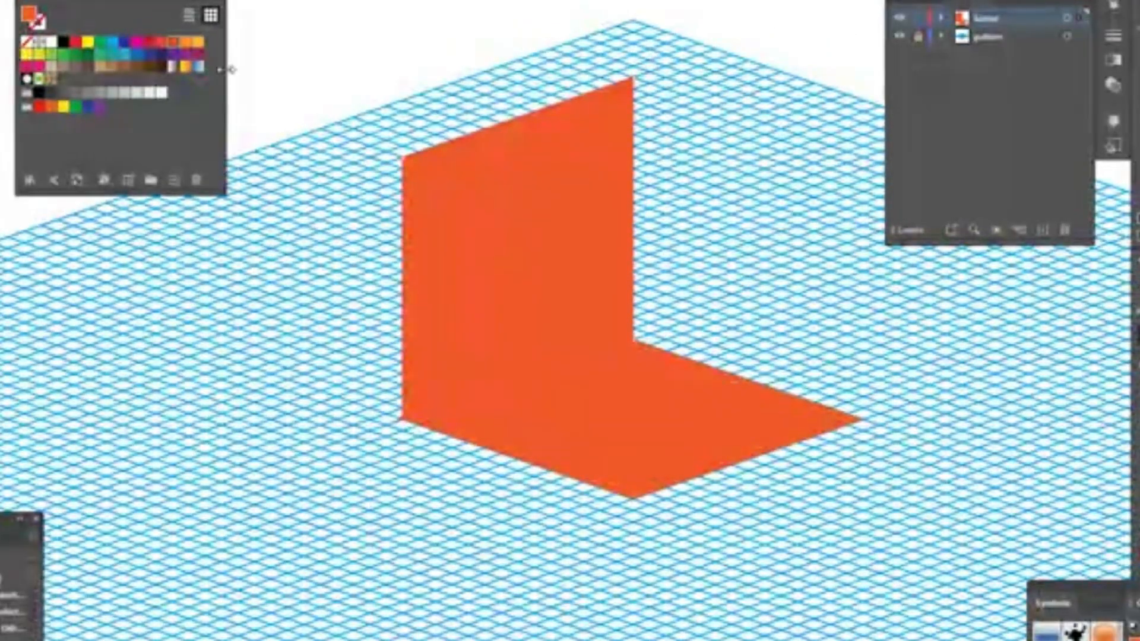
pyautogui.click(189, 46)
# - Draw the matching right wall along the floor's back-right edge, fill it yellow C=5 M=0 Y=90 K=0, and deselect it
pyautogui.press('p')
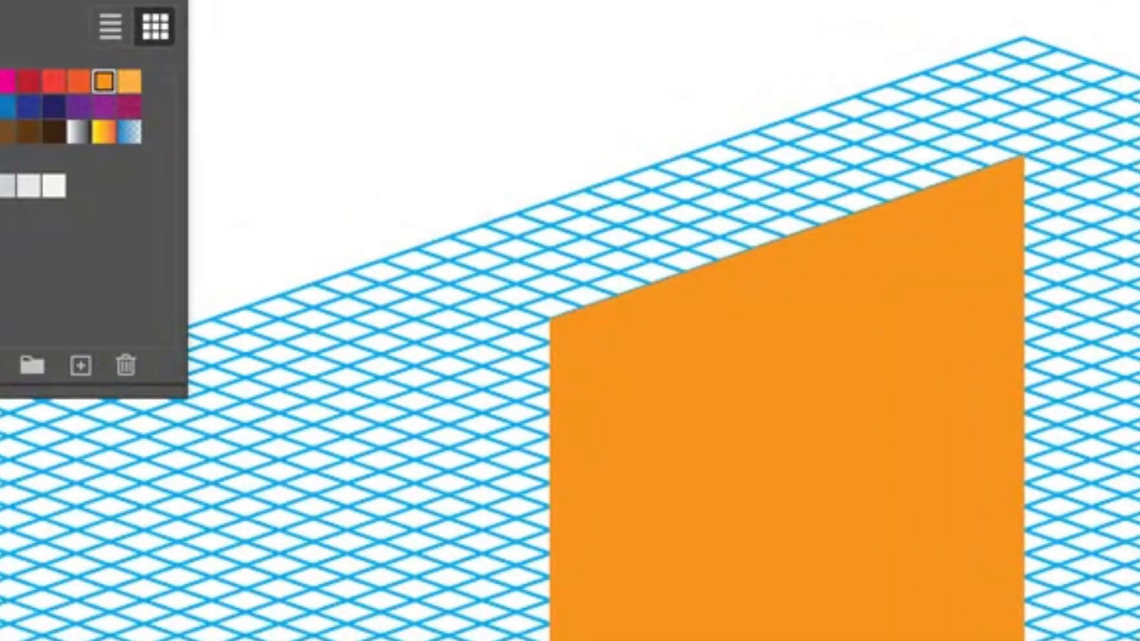
pyautogui.click(1024, 156)
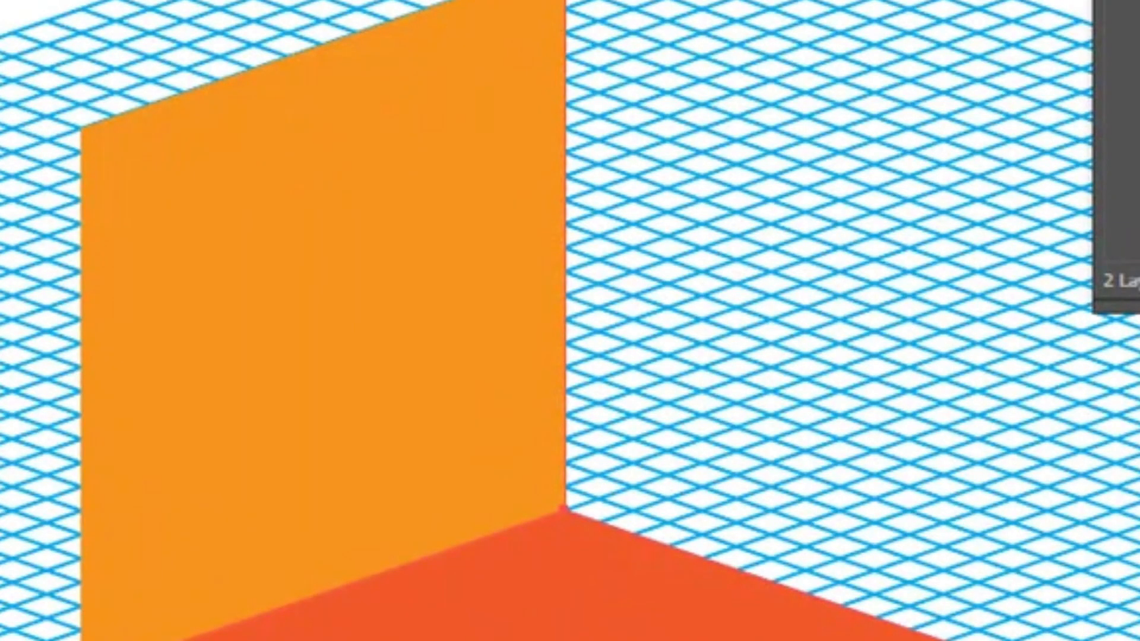
pyautogui.click(1043, 640)
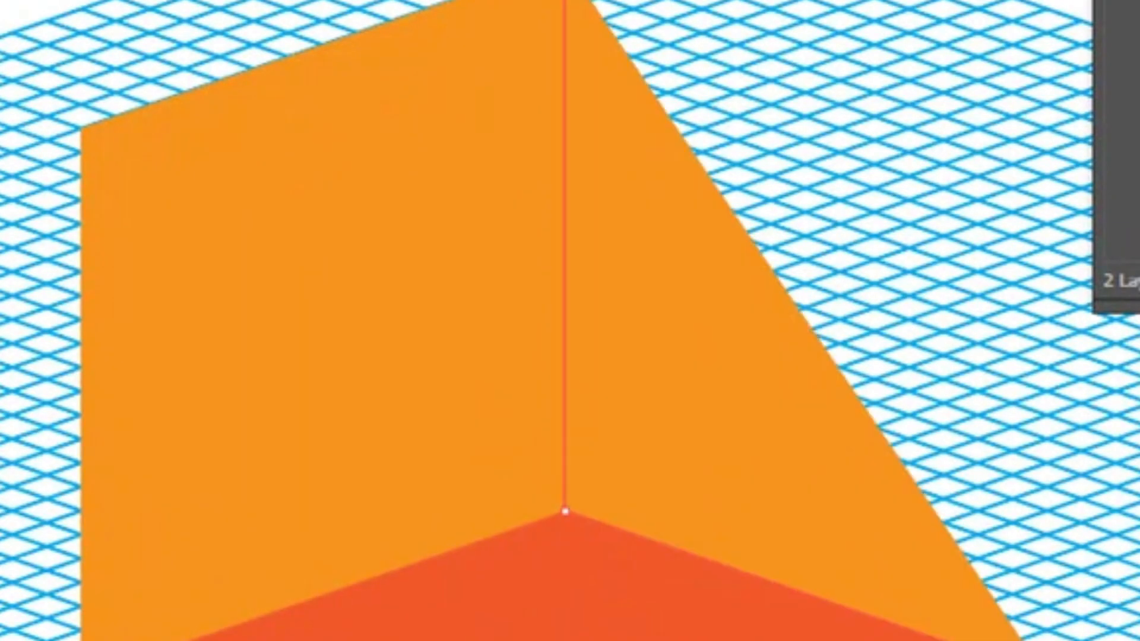
pyautogui.moveTo(1108, 575); pyautogui.dragTo(597, 636)
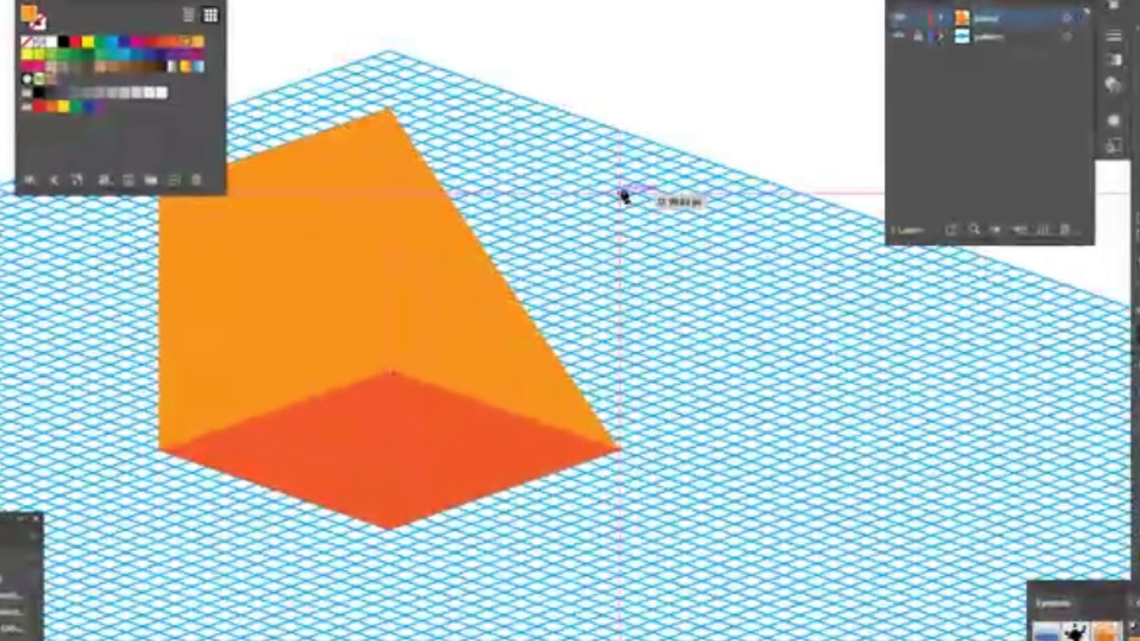
pyautogui.moveTo(623, 196); pyautogui.dragTo(626, 196)
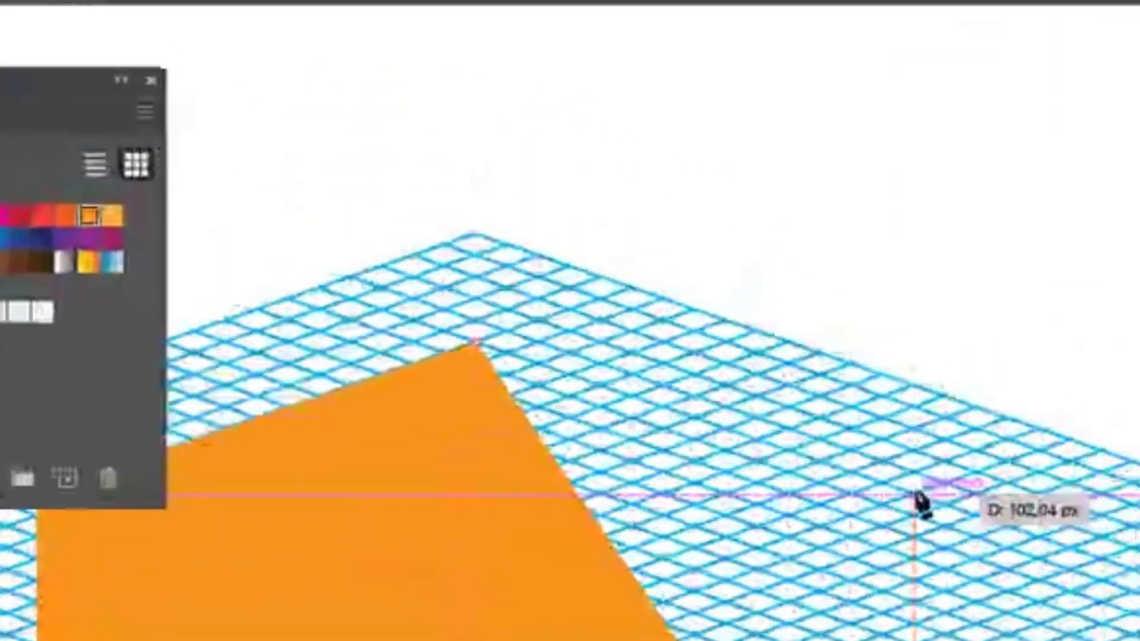
pyautogui.click(621, 194)
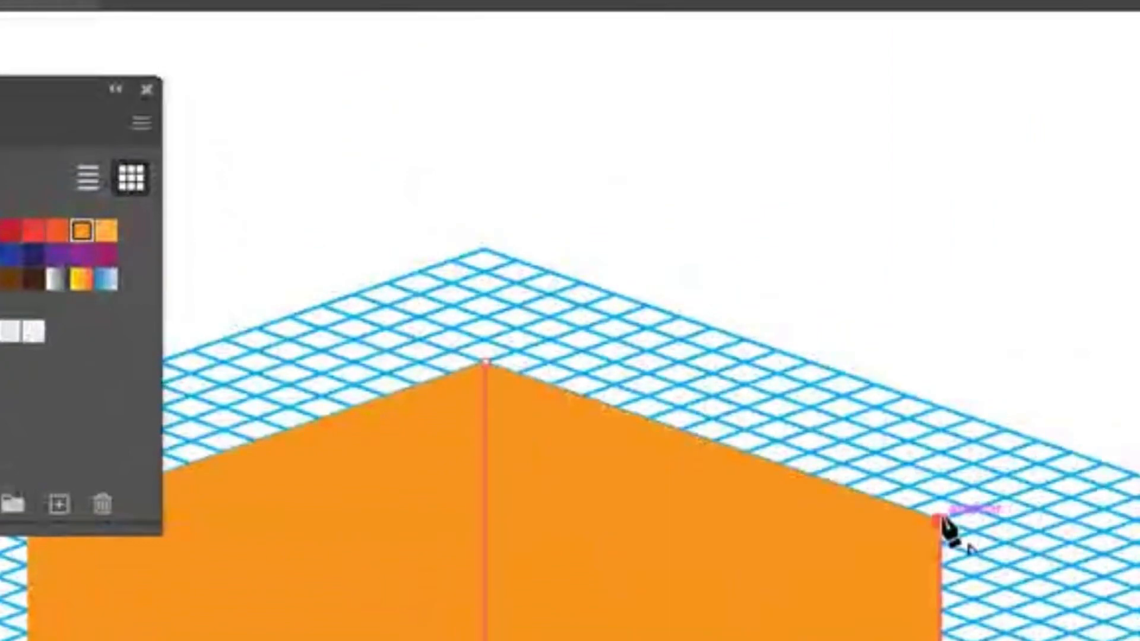
pyautogui.click(484, 362)
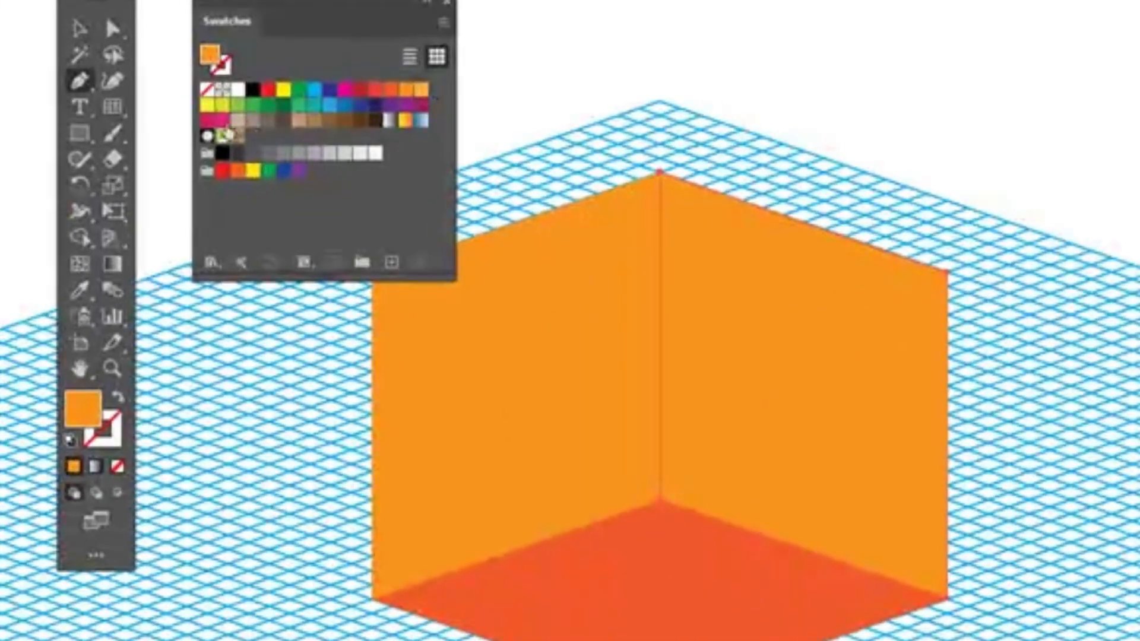
pyautogui.click(127, 132)
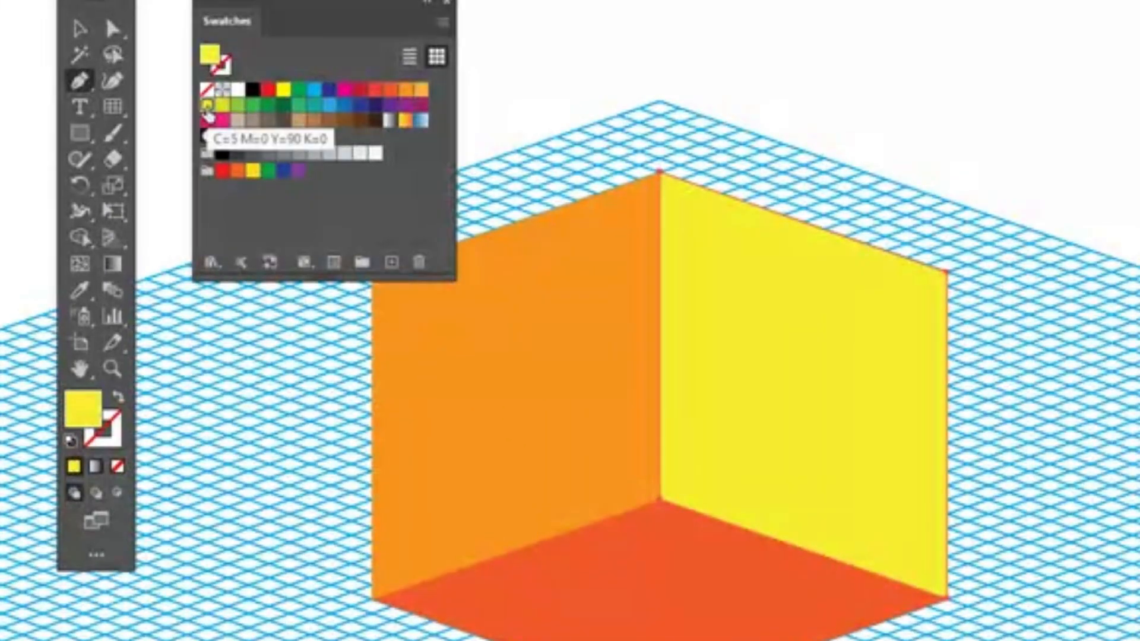
pyautogui.keyDown('ctrl'); pyautogui.click(1035, 95); pyautogui.keyUp('ctrl')
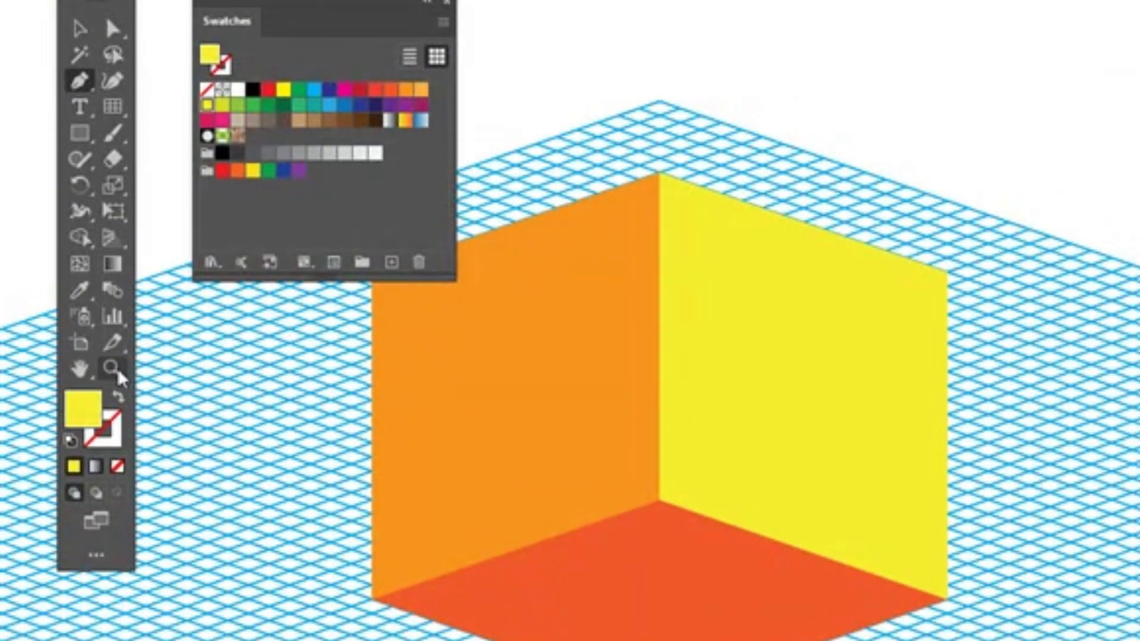
# - Unlock the pattern layer and move it above the kamar layer so the grid overlays the room
pyautogui.click(113, 369)
pyautogui.keyDown('alt'); pyautogui.click(983, 567); pyautogui.keyUp('alt')
pyautogui.click(807, 497)
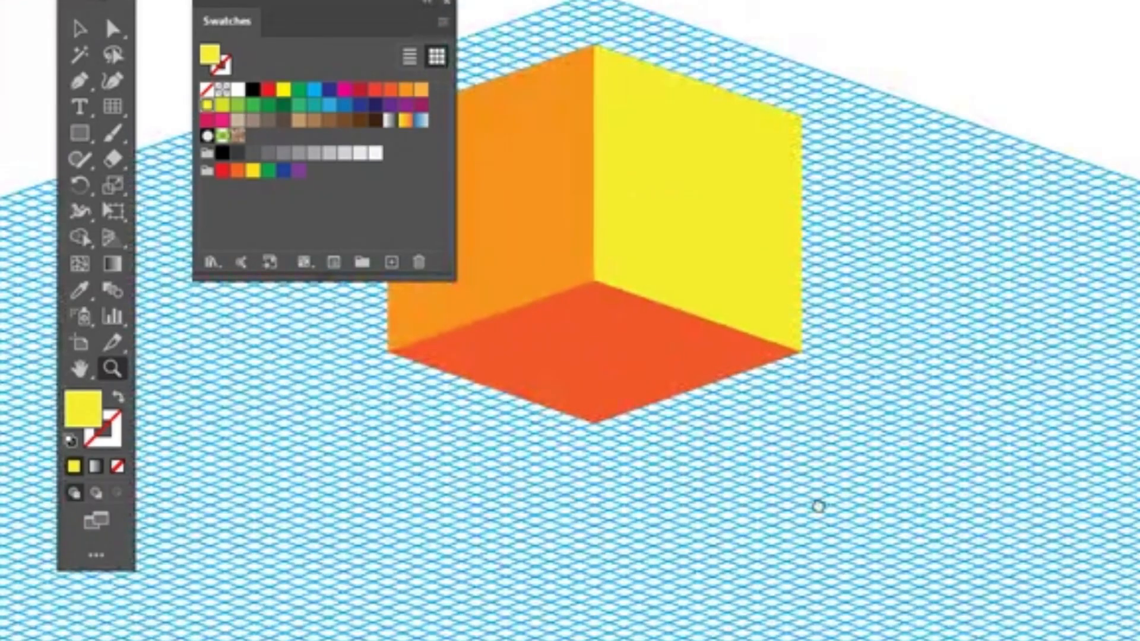
pyautogui.keyDown('alt'); pyautogui.click(963, 580); pyautogui.keyUp('alt')
pyautogui.keyDown('alt'); pyautogui.click(959, 580); pyautogui.keyUp('alt')
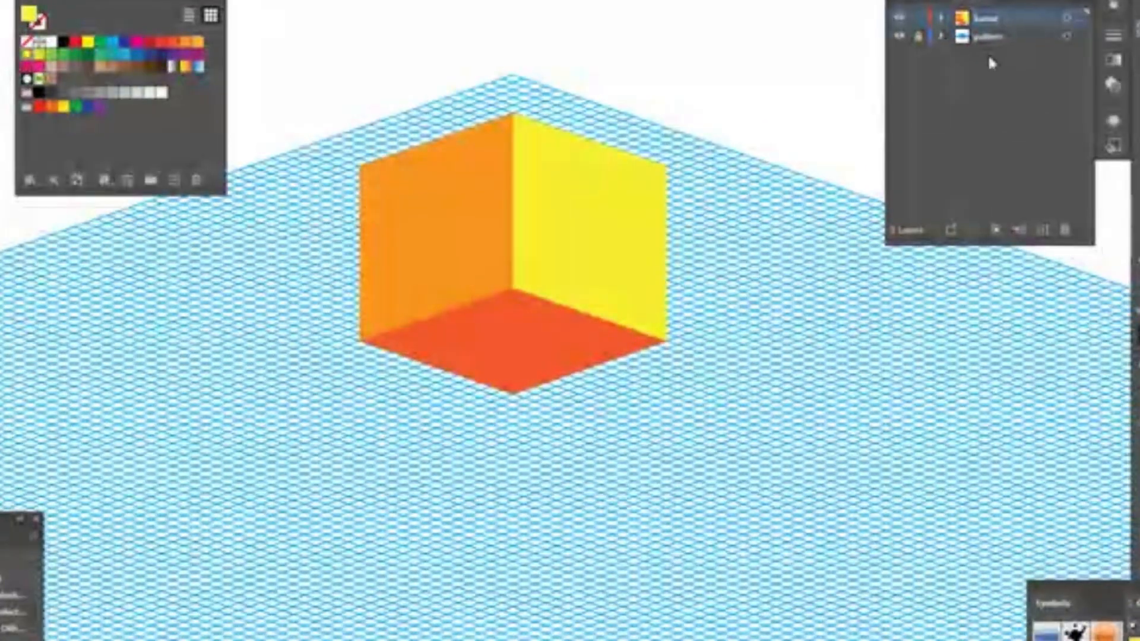
pyautogui.click(914, 37)
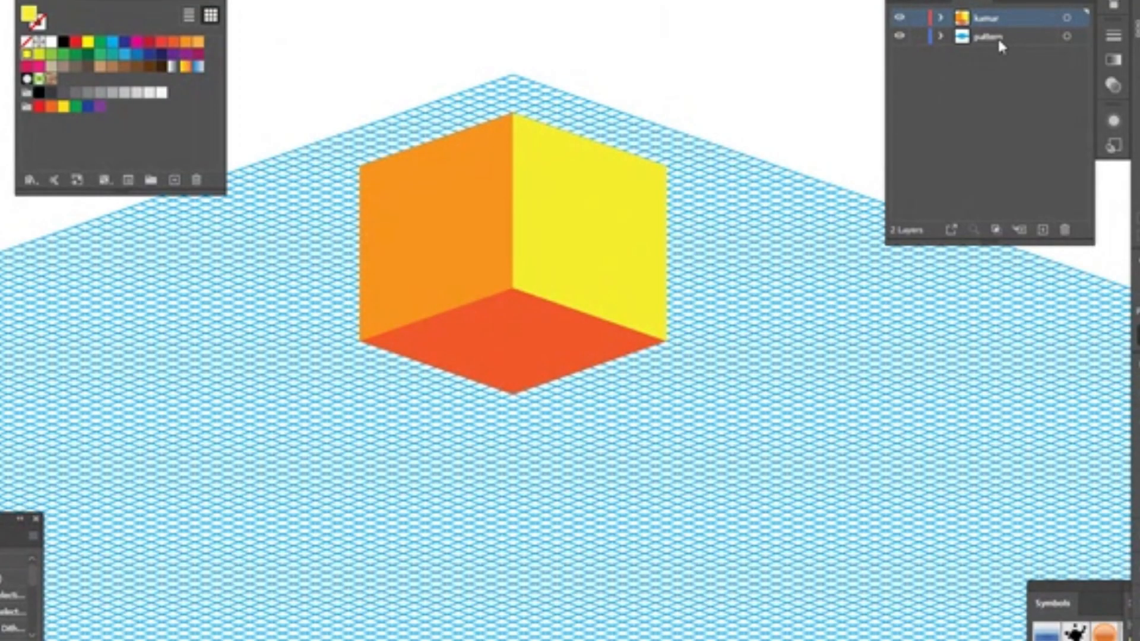
pyautogui.moveTo(997, 36); pyautogui.dragTo(999, 21)
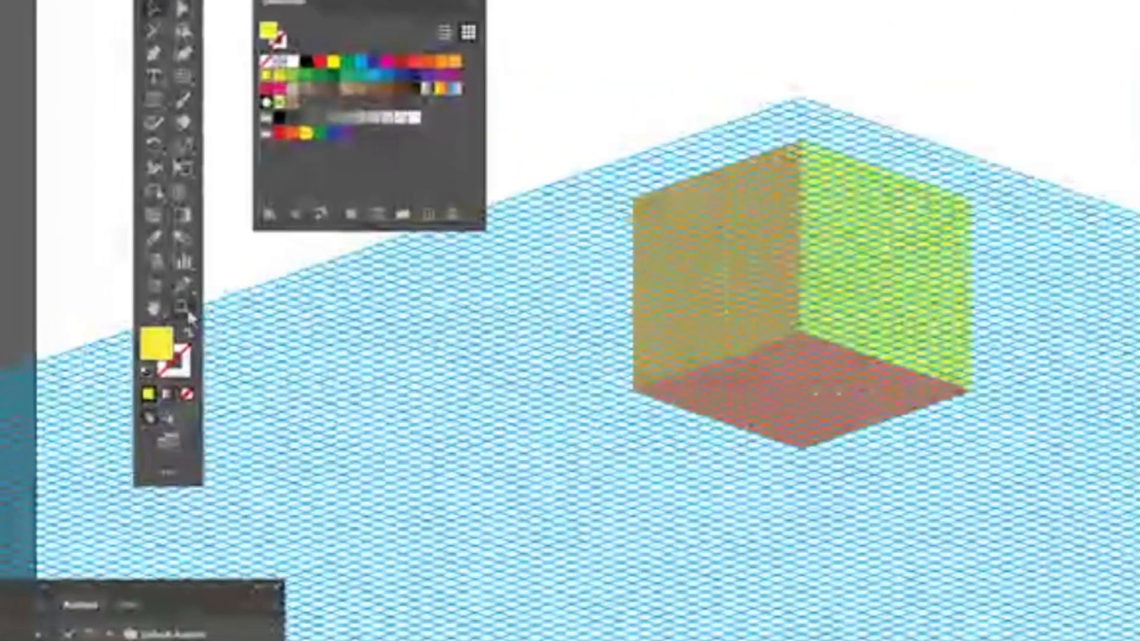
pyautogui.click(183, 308)
pyautogui.moveTo(551, 426); pyautogui.dragTo(734, 579)
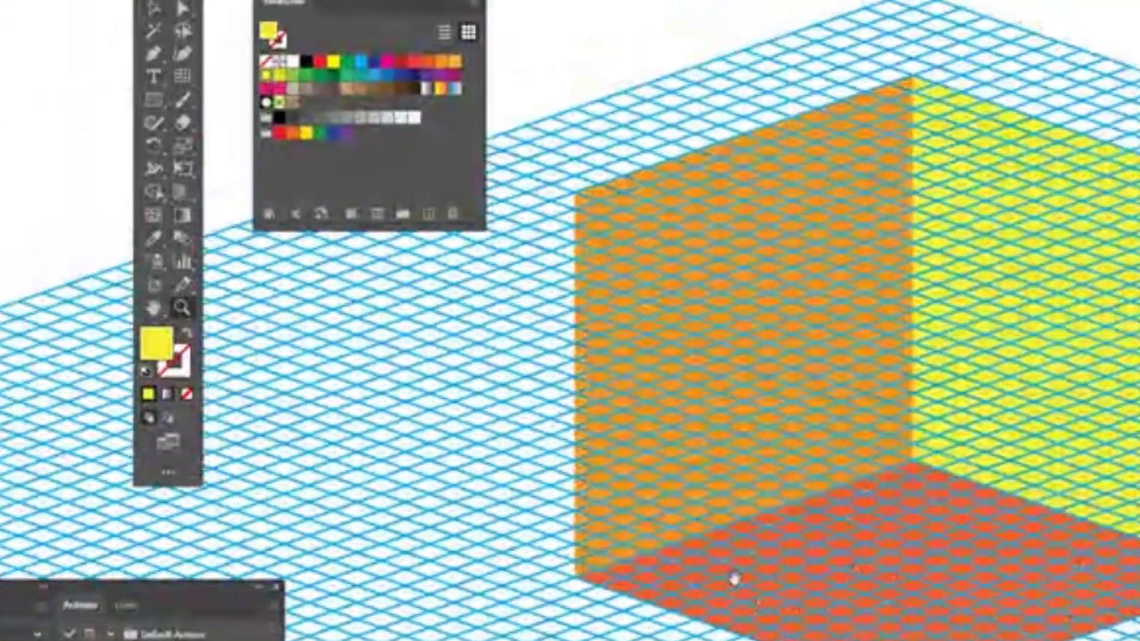
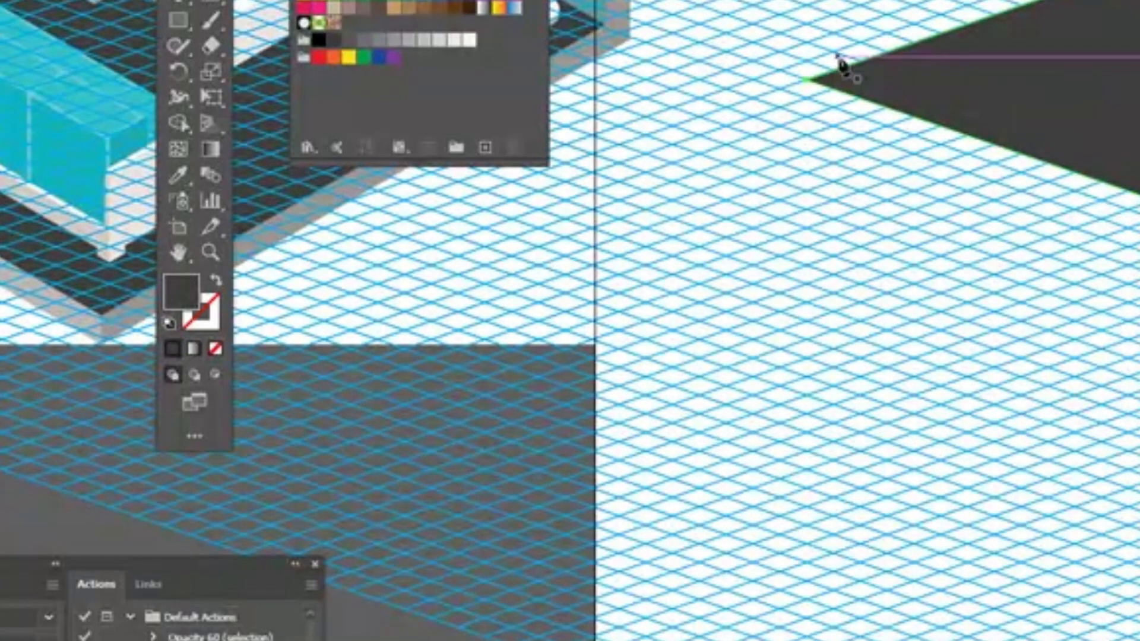
# - Draw a side strip about 8.82 px deep beneath the dark floor's front-left edge with the Pen tool and fill it beige
pyautogui.hotkey('ctrl', 'shift', 'a')
pyautogui.press('p')
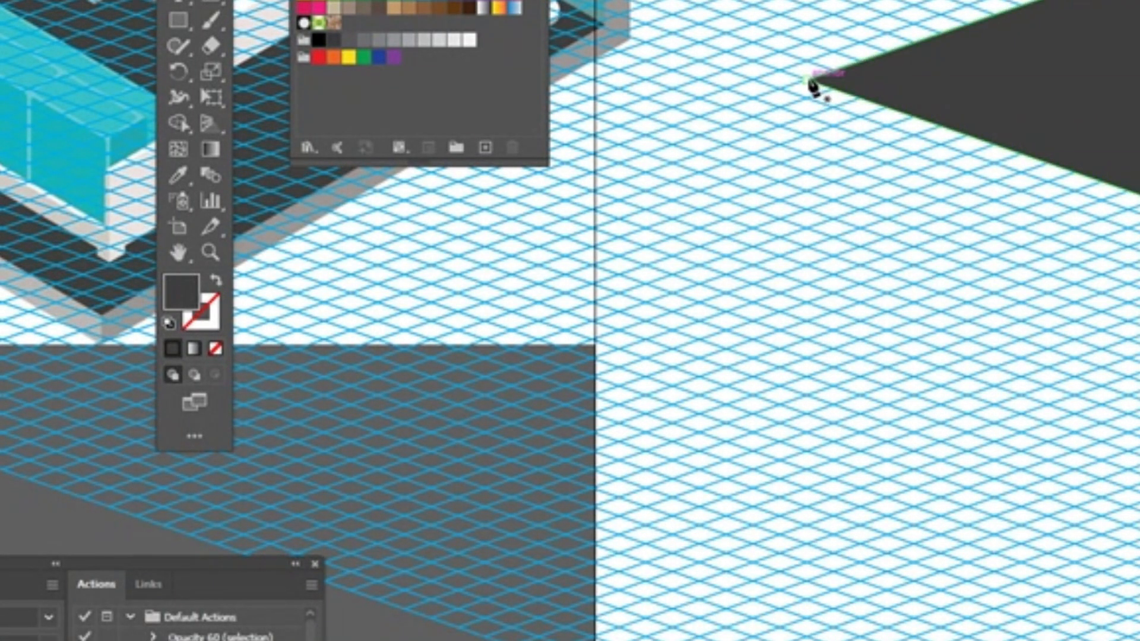
pyautogui.moveTo(814, 86); pyautogui.dragTo(812, 101)
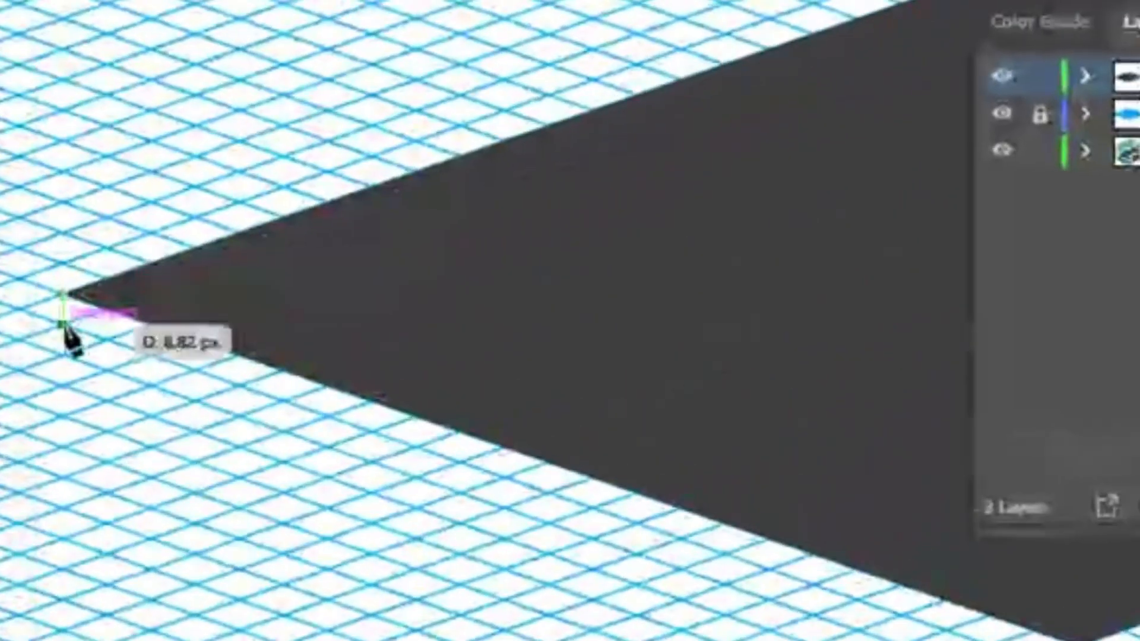
pyautogui.click(64, 326)
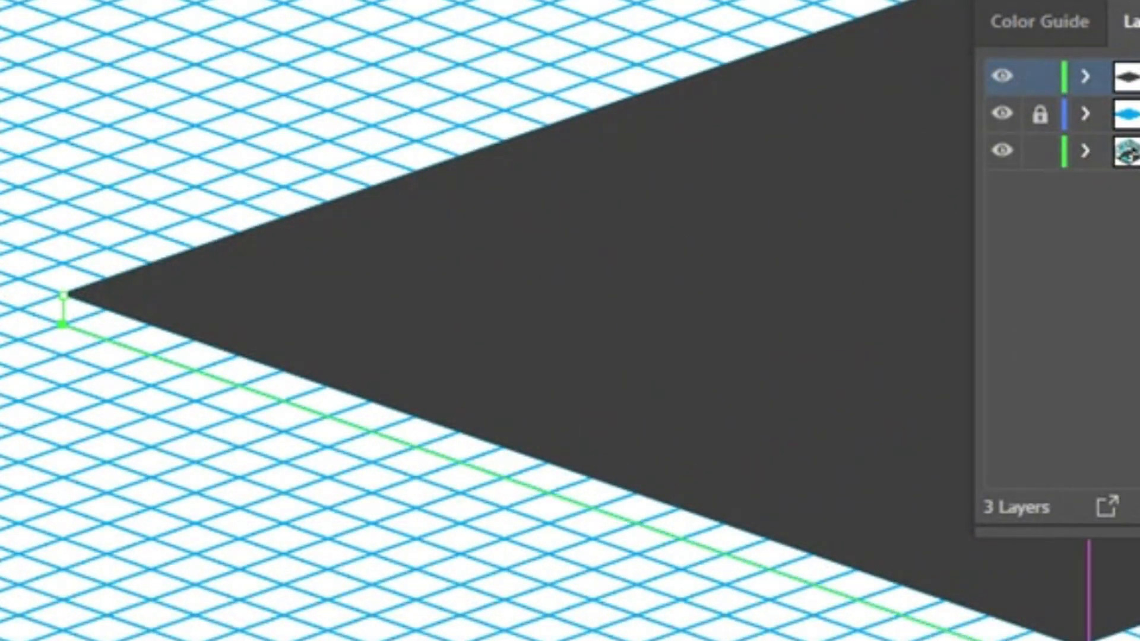
pyautogui.click(1088, 640)
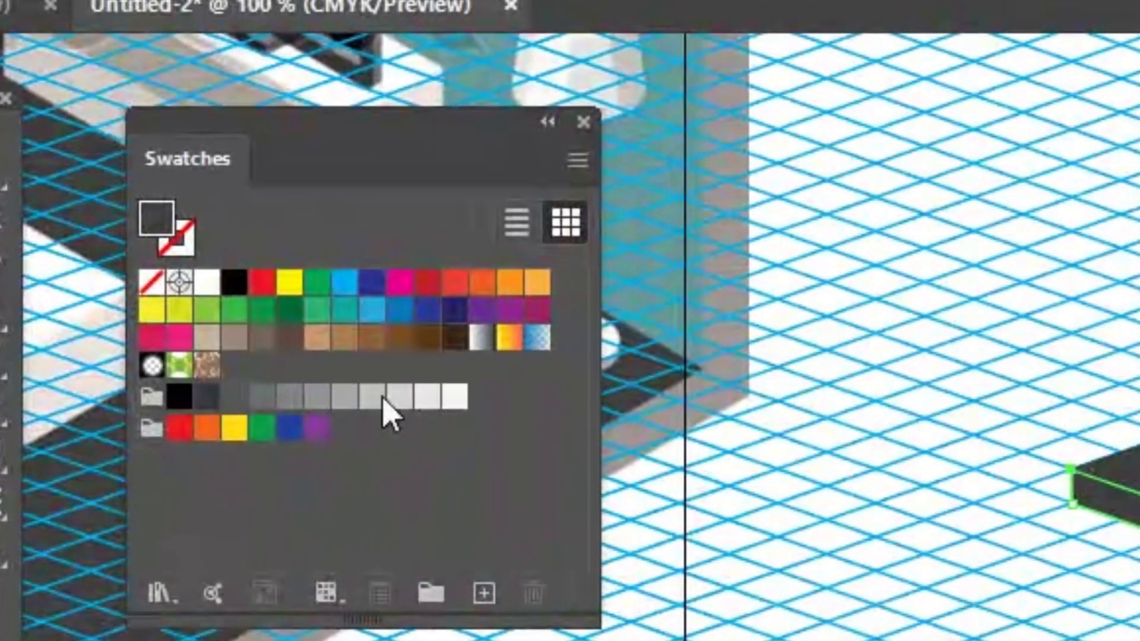
pyautogui.click(207, 338)
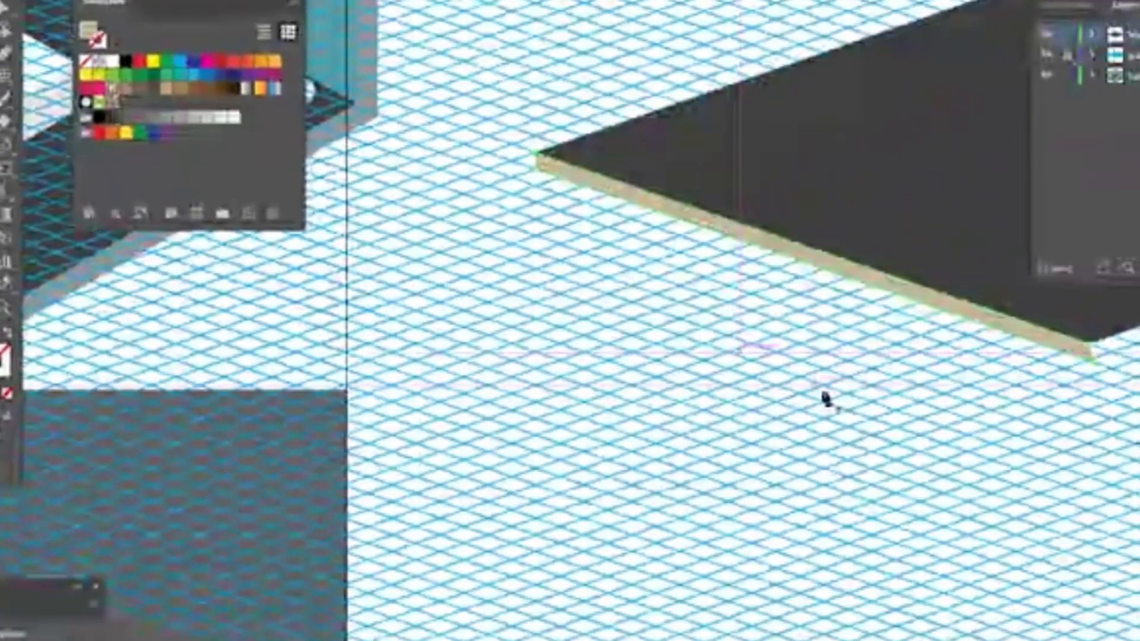
# - Align the beige strip's lower end anchor to the grid intersection directly below the floor's front corner
pyautogui.moveTo(997, 412); pyautogui.dragTo(672, 441)
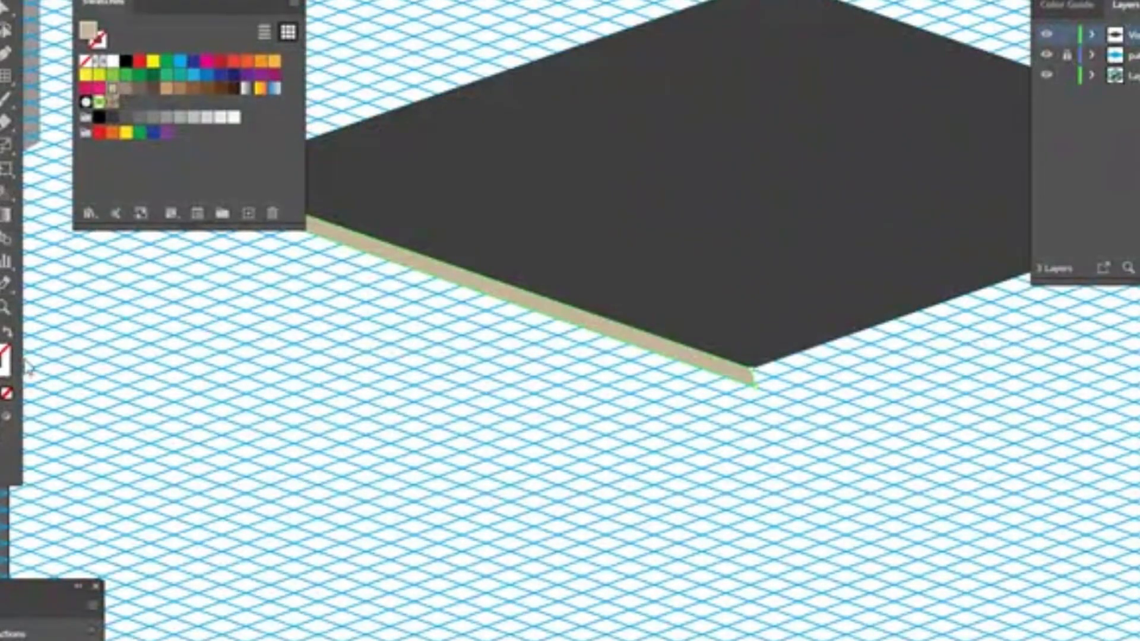
pyautogui.moveTo(811, 354); pyautogui.dragTo(1127, 616)
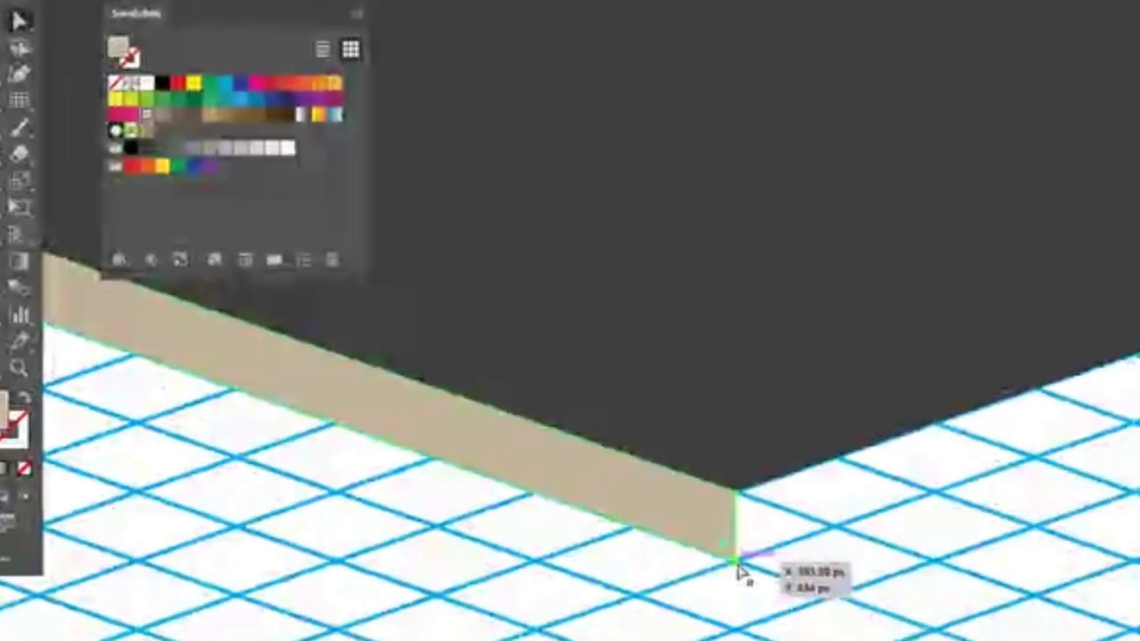
pyautogui.moveTo(819, 554); pyautogui.dragTo(581, 640)
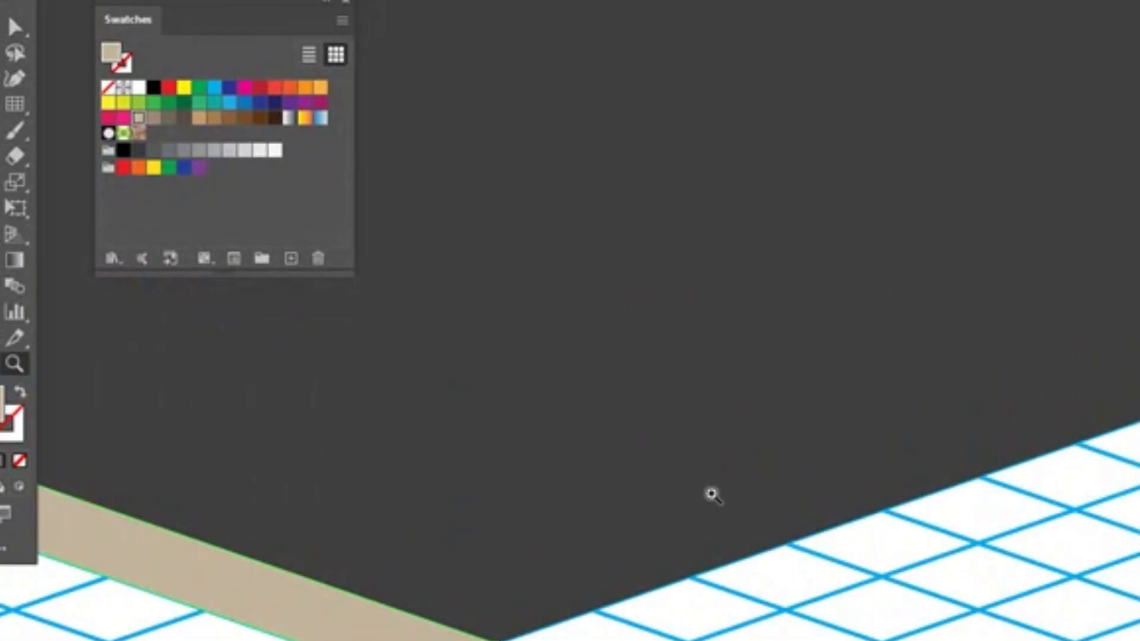
# - Draw the matching side strip beneath the dark floor's front-right edge and fill it a darker grey-brown
pyautogui.keyDown('alt'); pyautogui.click(883, 558); pyautogui.keyUp('alt')
pyautogui.keyDown('alt'); pyautogui.click(947, 560); pyautogui.keyUp('alt')
pyautogui.keyDown('alt'); pyautogui.click(977, 529); pyautogui.keyUp('alt')
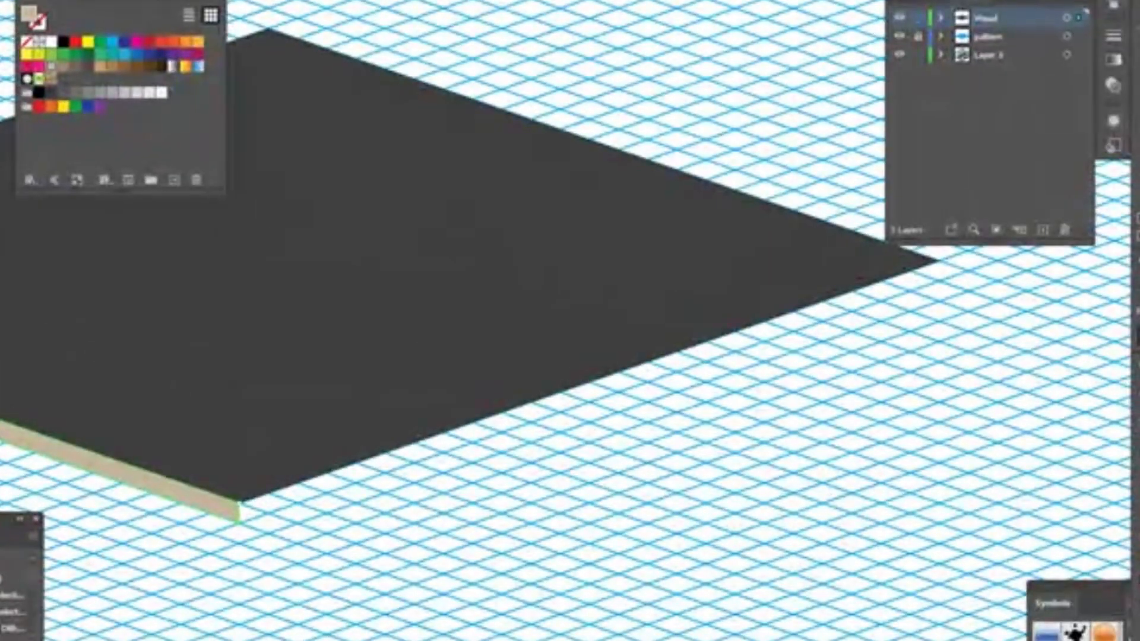
pyautogui.click(940, 265)
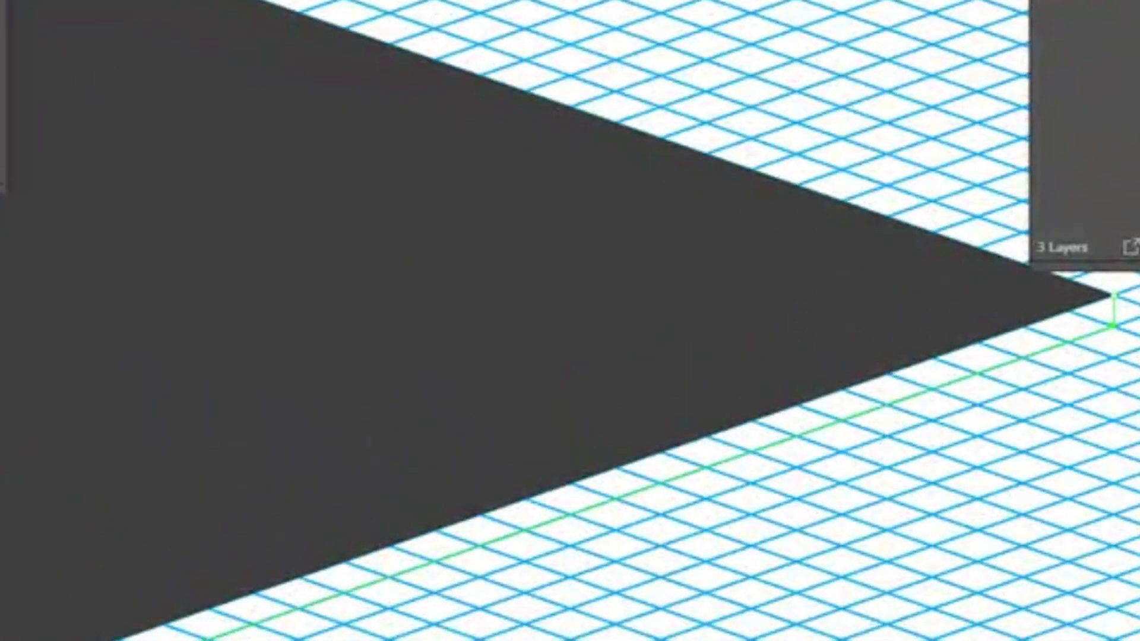
pyautogui.click(35, 640)
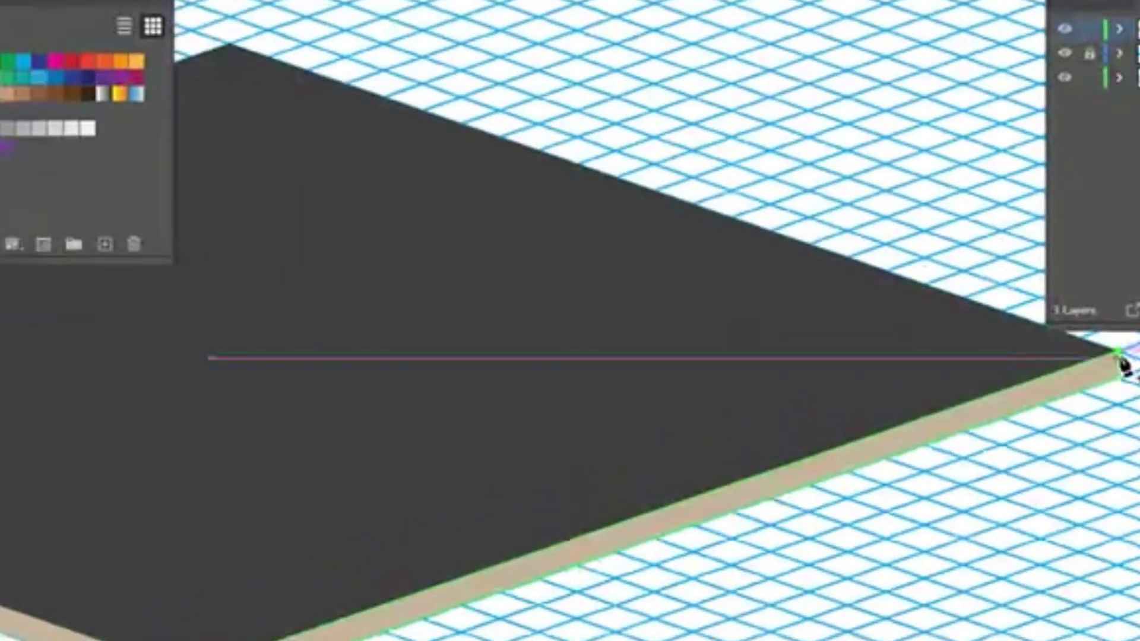
pyautogui.click(1116, 300)
pyautogui.click(13, 128)
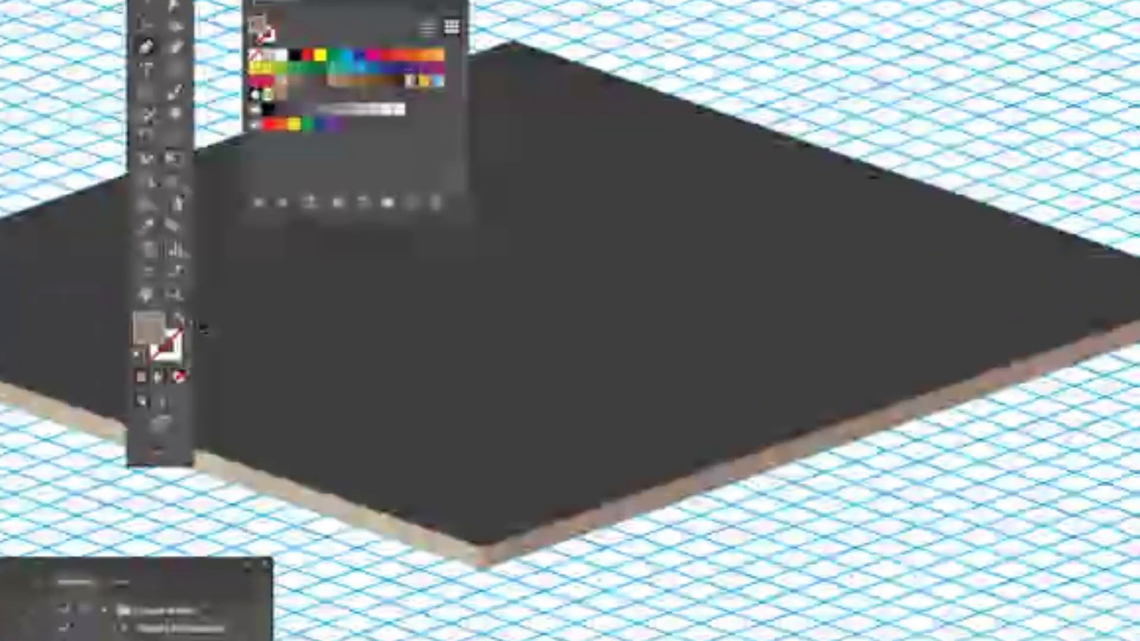
# - Move the finished floor and its grid down together toward the artboard's lower part, leaving room above for the walls
pyautogui.click(173, 293)
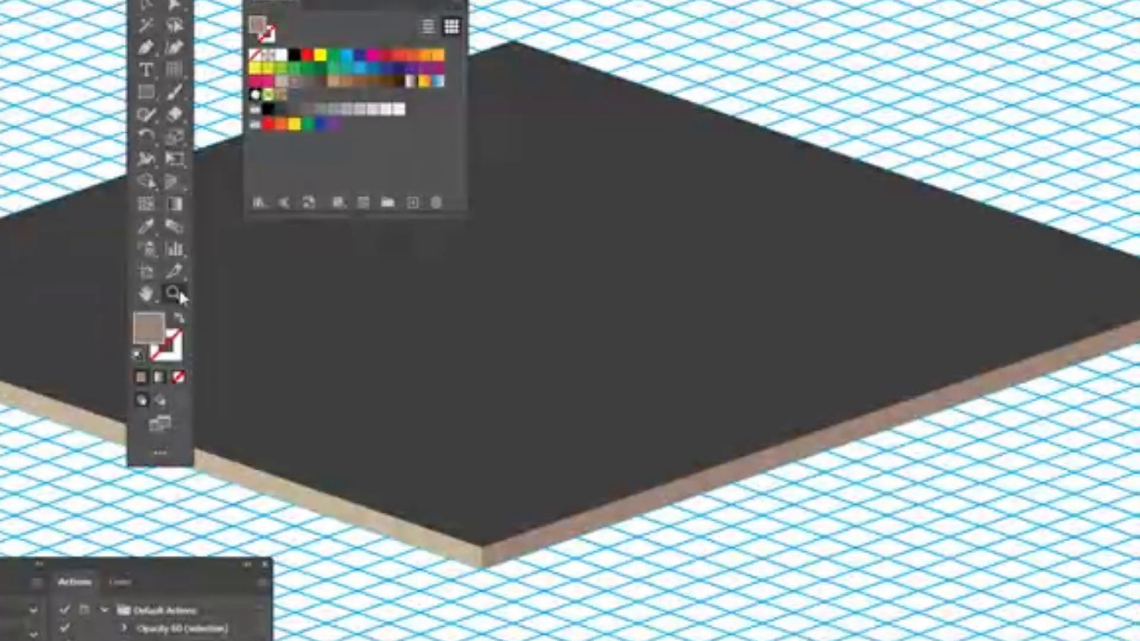
pyautogui.keyDown('alt'); pyautogui.click(786, 386); pyautogui.keyUp('alt')
pyautogui.keyDown('alt'); pyautogui.click(786, 386); pyautogui.keyUp('alt')
pyautogui.keyDown('alt'); pyautogui.click(785, 386); pyautogui.keyUp('alt')
pyautogui.moveTo(611, 393); pyautogui.dragTo(840, 512)
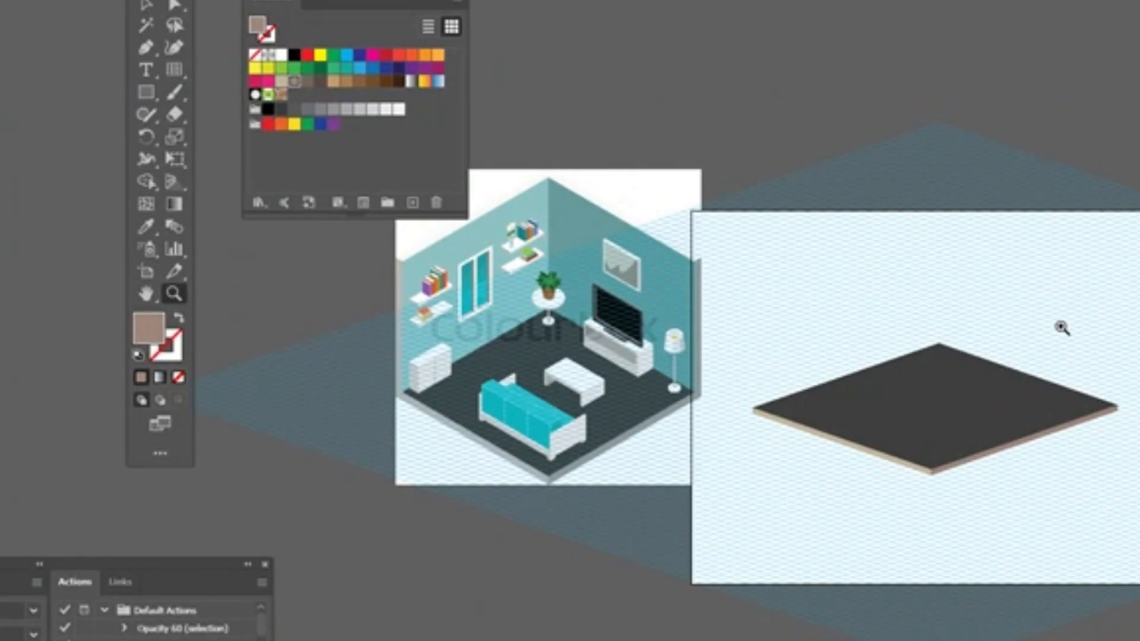
pyautogui.click(146, 5)
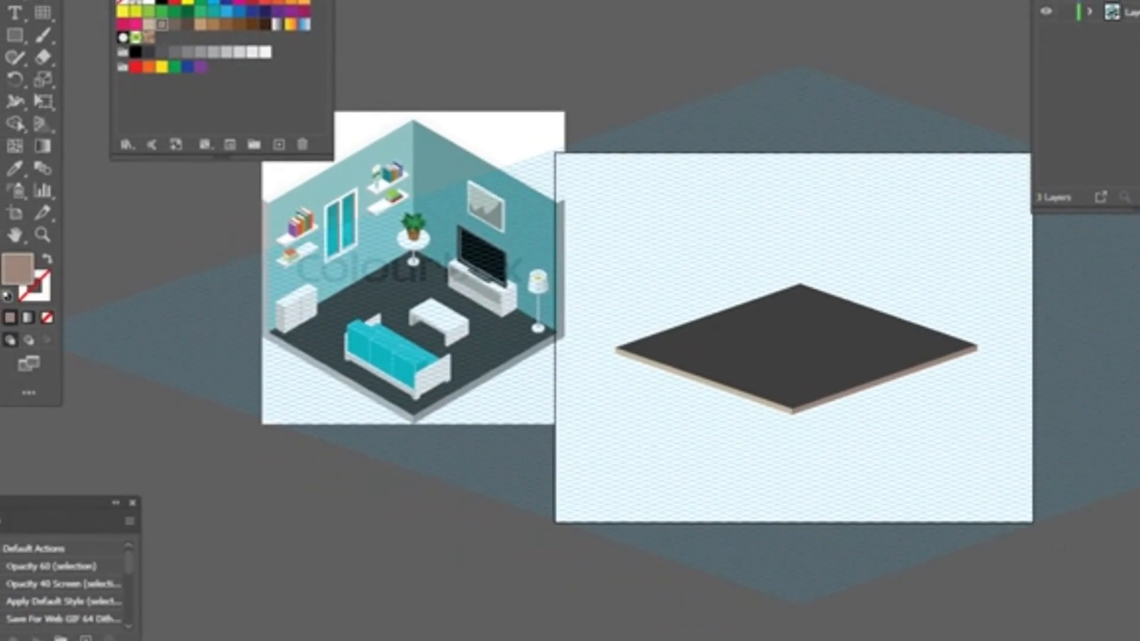
pyautogui.scroll(-3, 753, 237)
pyautogui.hotkey('ctrl', 'a')
pyautogui.moveTo(845, 312); pyautogui.dragTo(839, 408)
pyautogui.click(771, 38)
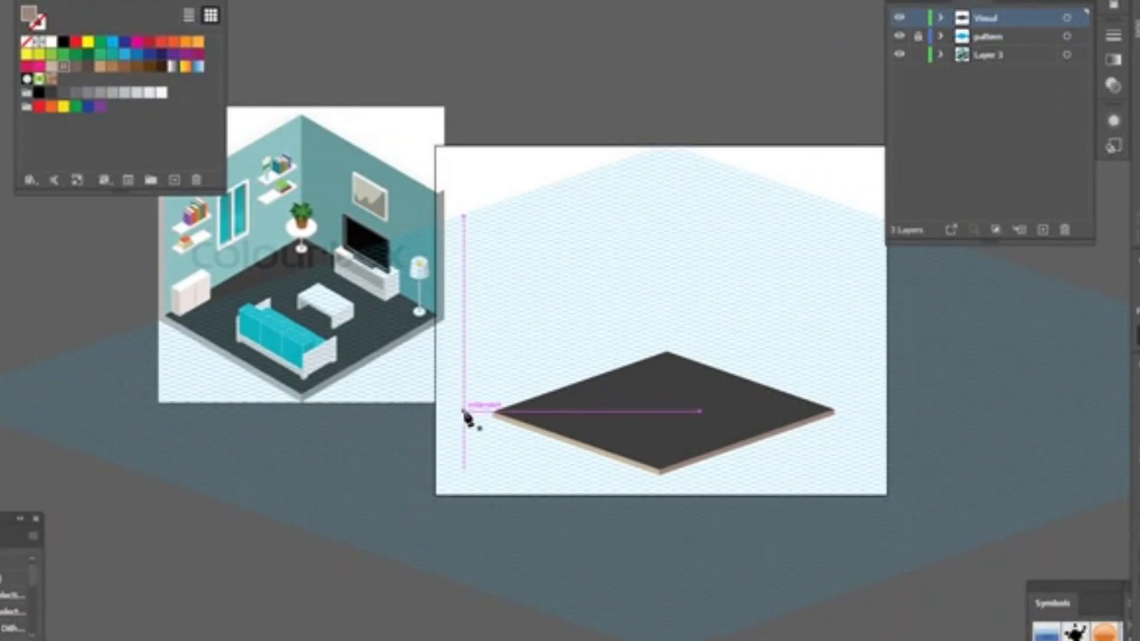
# - Draw the left wall as a four-cornered Pen shape rising vertically from the floor's back-left edge, with a top edge about 323 px long
pyautogui.moveTo(492, 405); pyautogui.dragTo(582, 231)
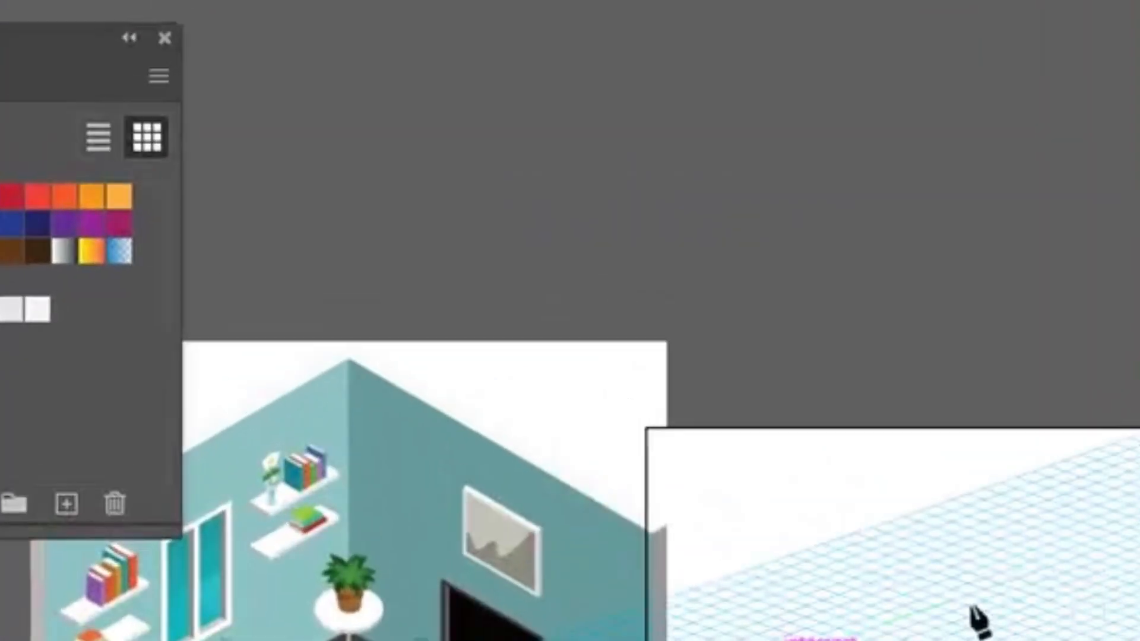
pyautogui.moveTo(976, 620); pyautogui.dragTo(1119, 583)
pyautogui.hotkey('ctrl', '+')
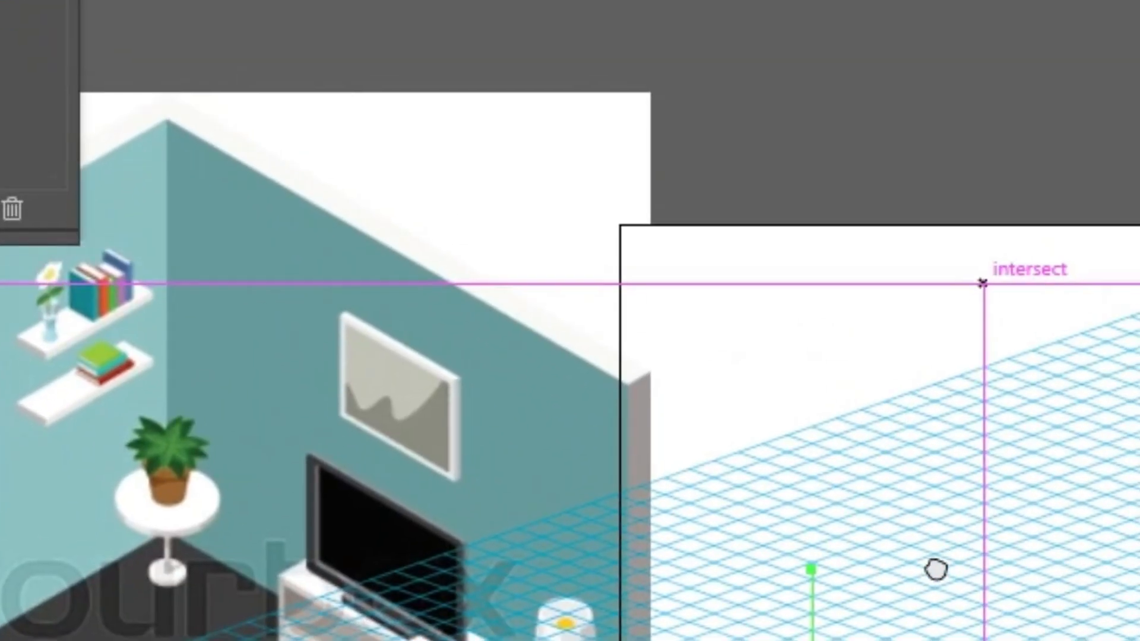
pyautogui.moveTo(936, 570); pyautogui.dragTo(697, 635)
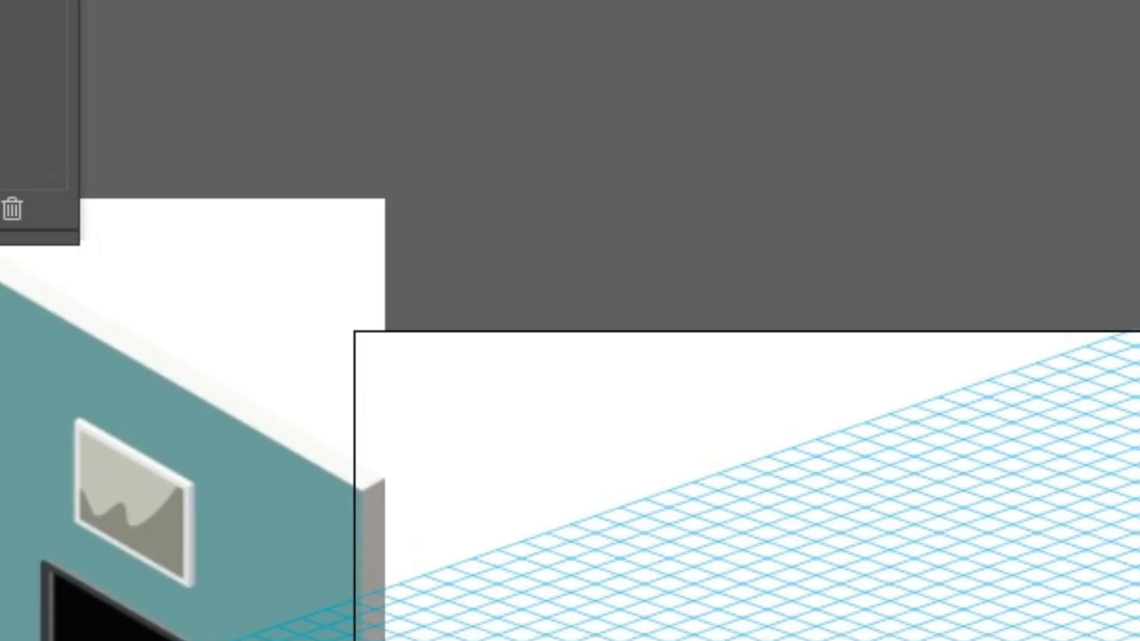
pyautogui.moveTo(730, 630); pyautogui.dragTo(1123, 479)
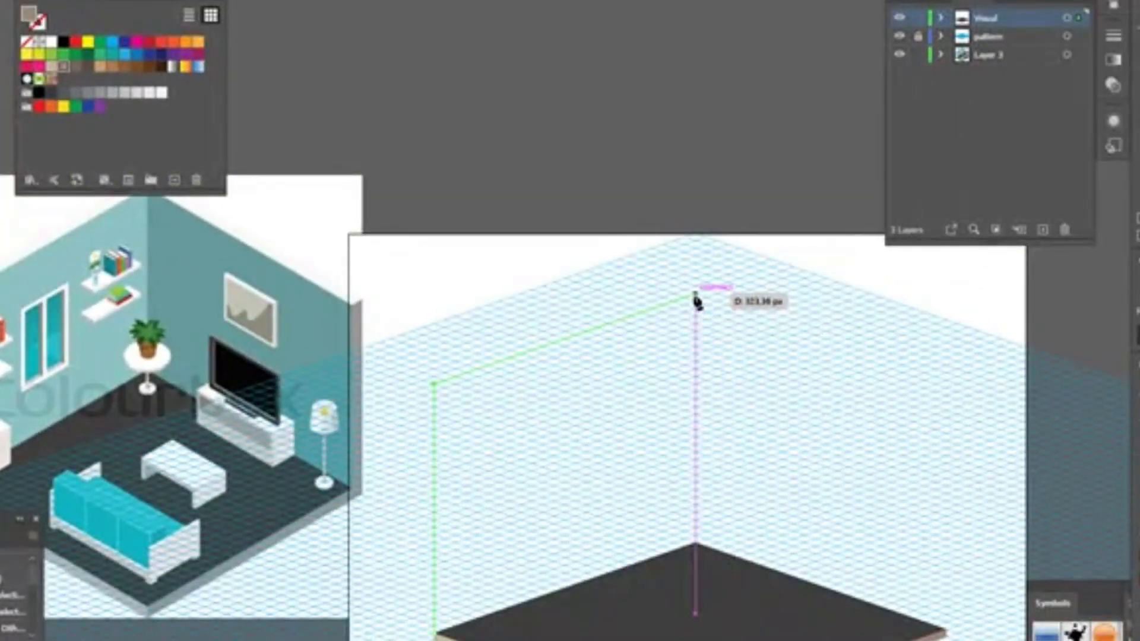
pyautogui.click(695, 295)
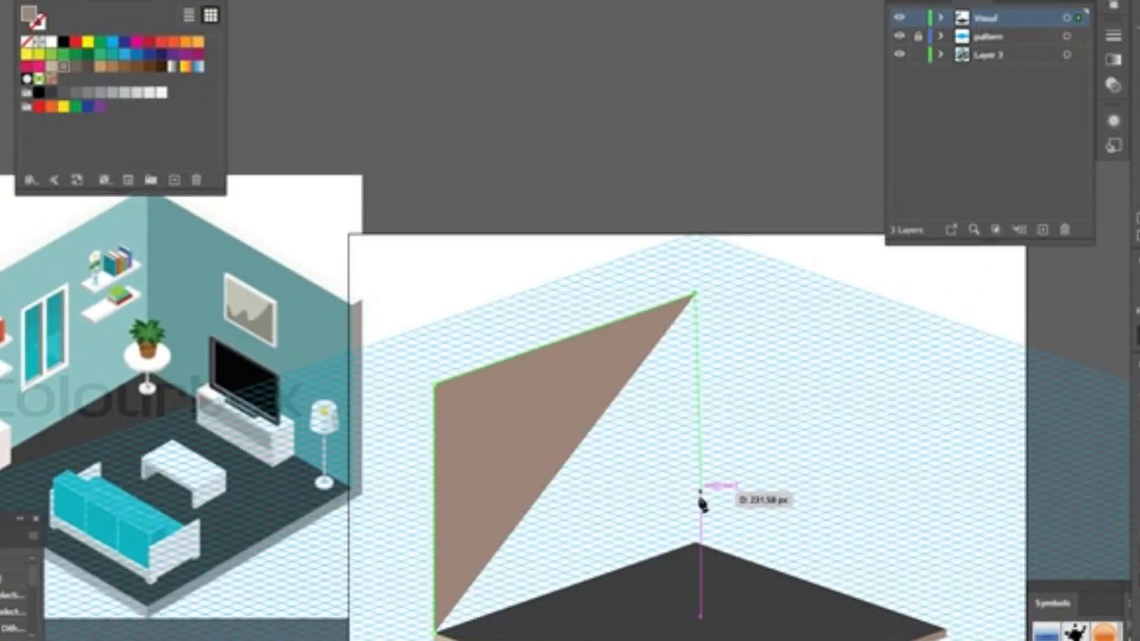
pyautogui.click(696, 544)
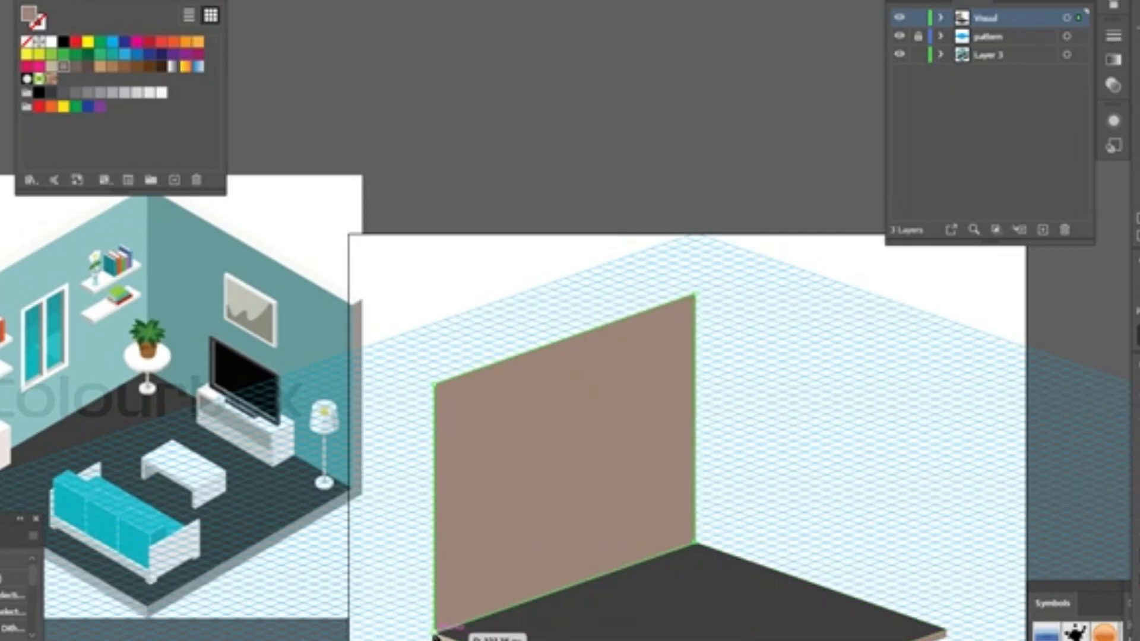
pyautogui.click(435, 634)
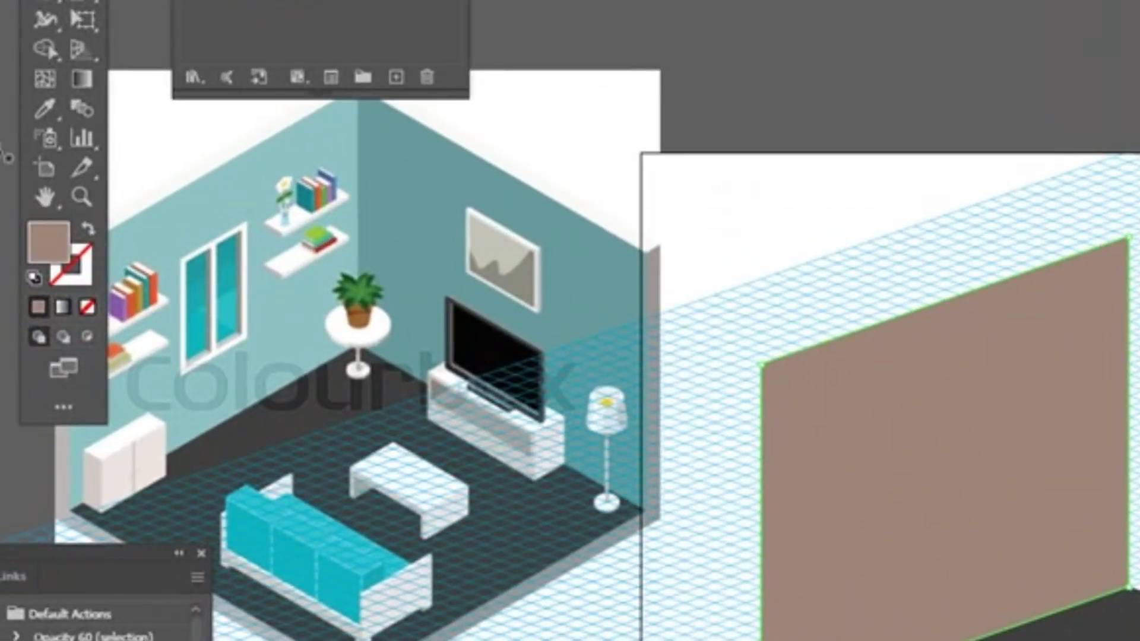
# - Fill the left wall with the light teal sampled from the reference room's left wall
pyautogui.click(45, 108)
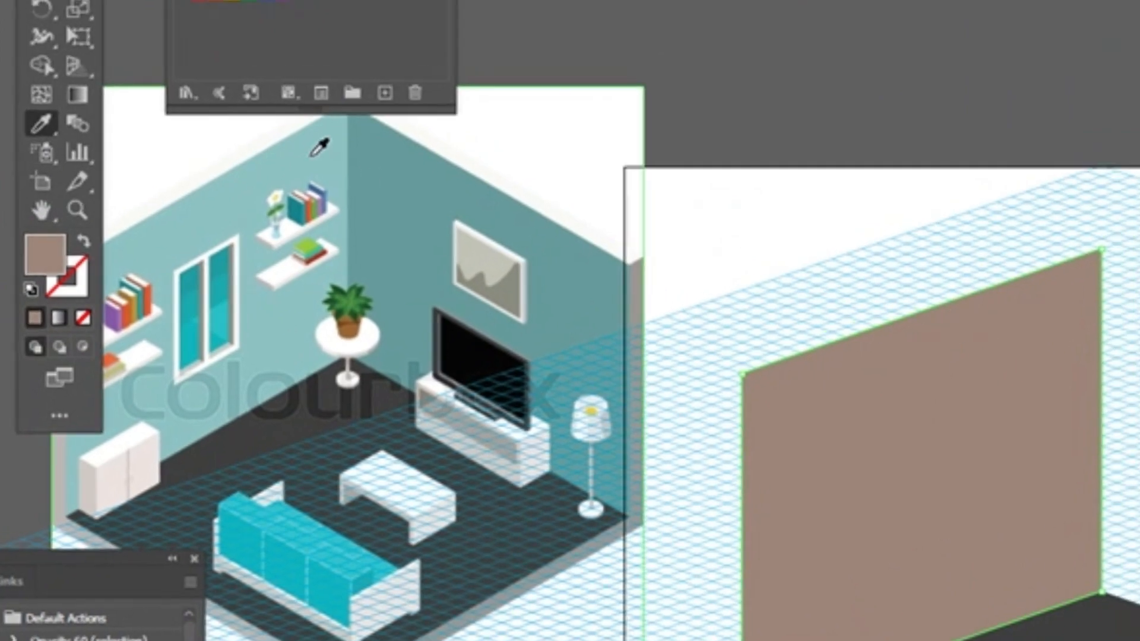
pyautogui.click(330, 133)
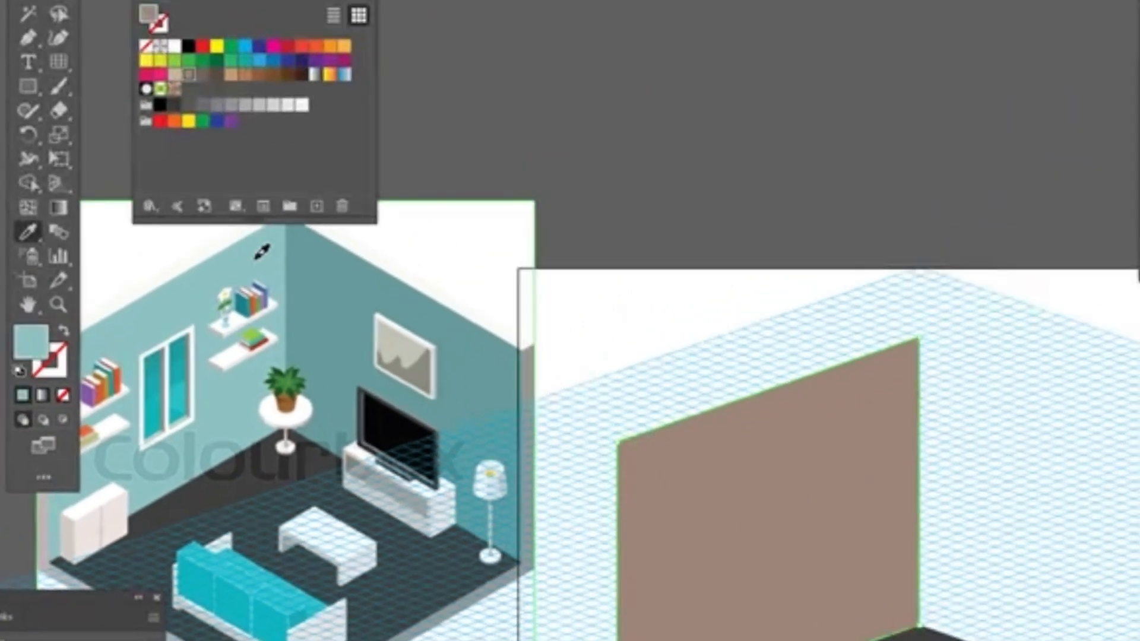
pyautogui.click(262, 252)
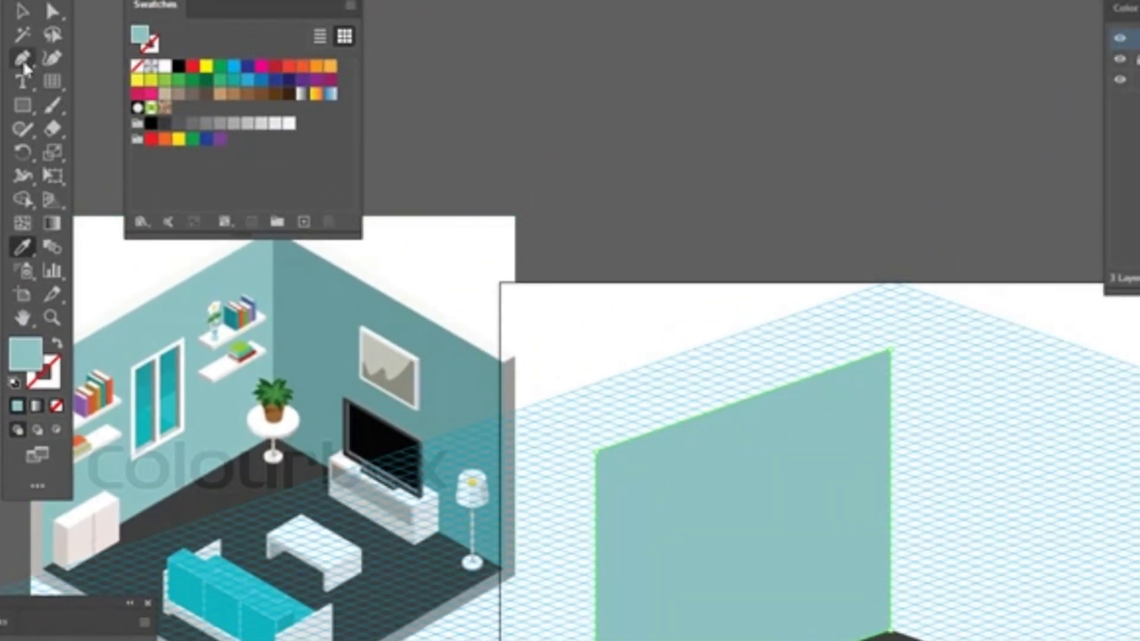
# - Draw the right wall with the Pen tool from the shared corner along the floor's back-right edge, with a top edge about 310 px long
pyautogui.click(24, 61)
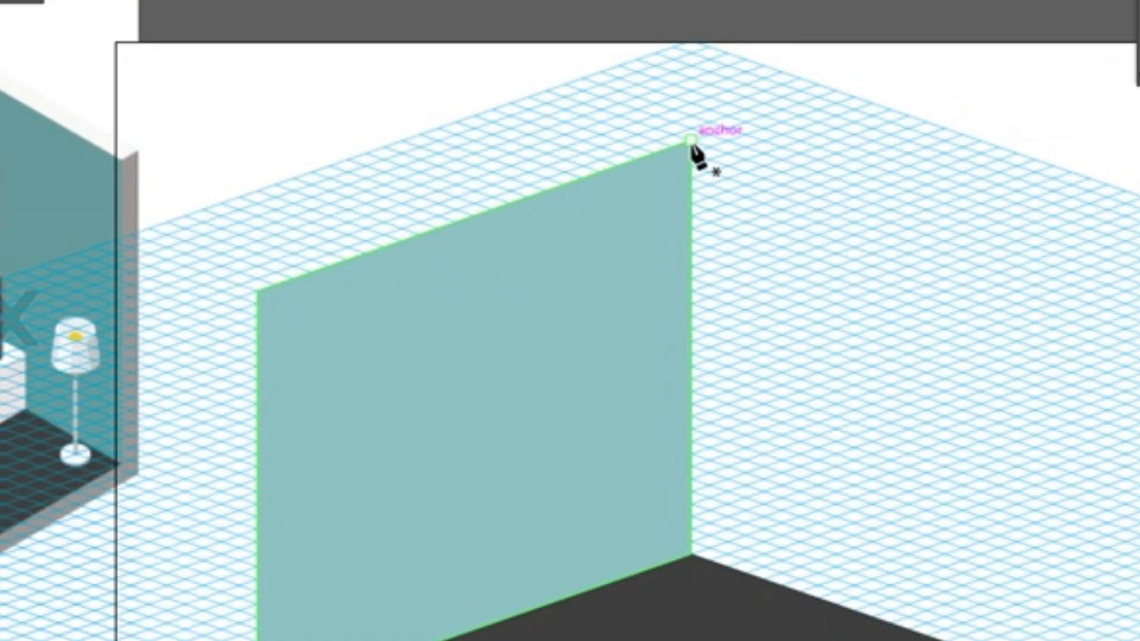
pyautogui.click(691, 556)
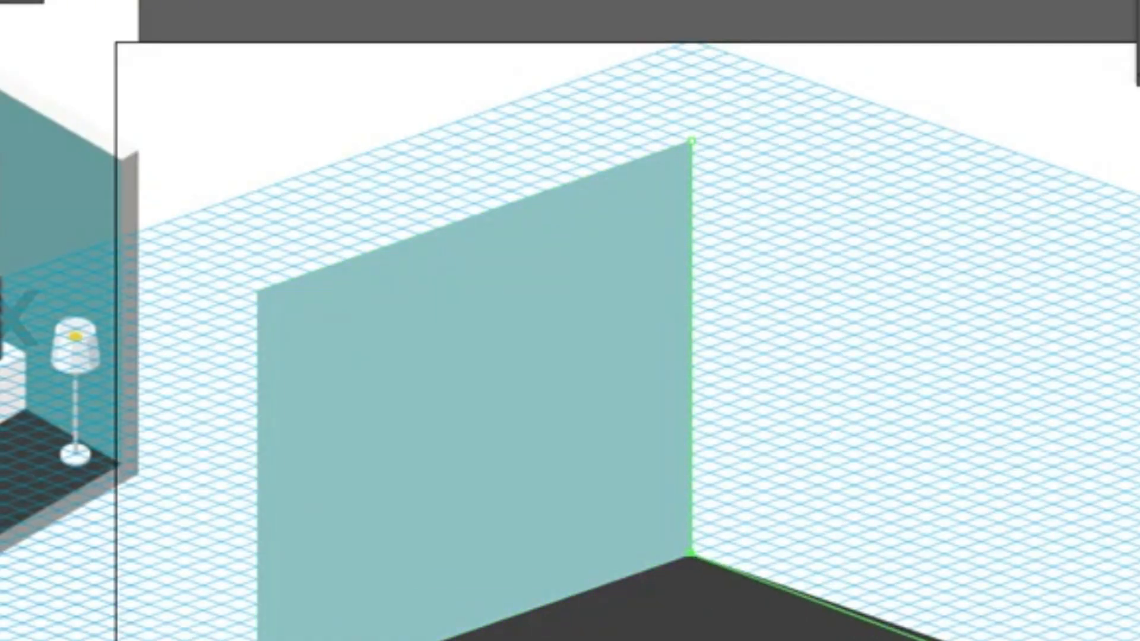
pyautogui.click(1108, 640)
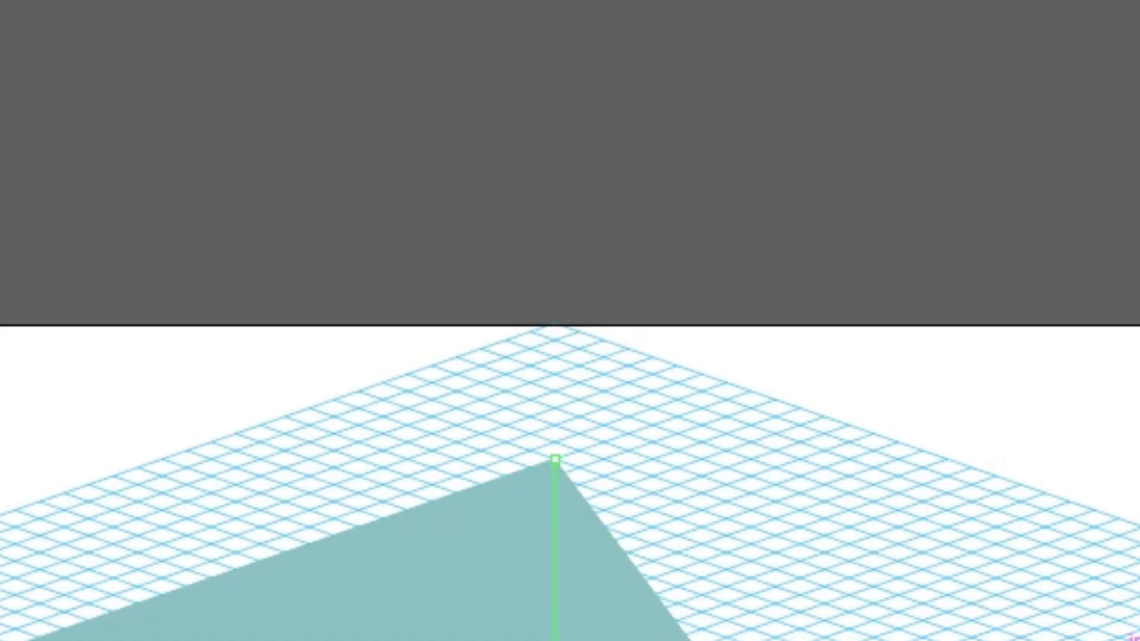
pyautogui.click(1120, 640)
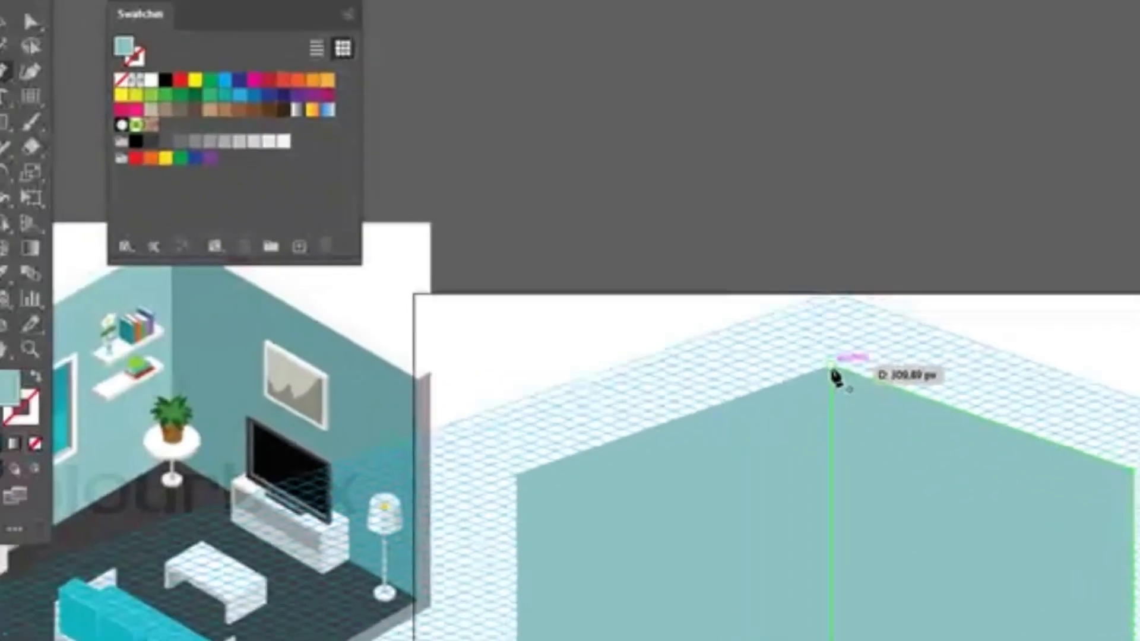
pyautogui.click(835, 375)
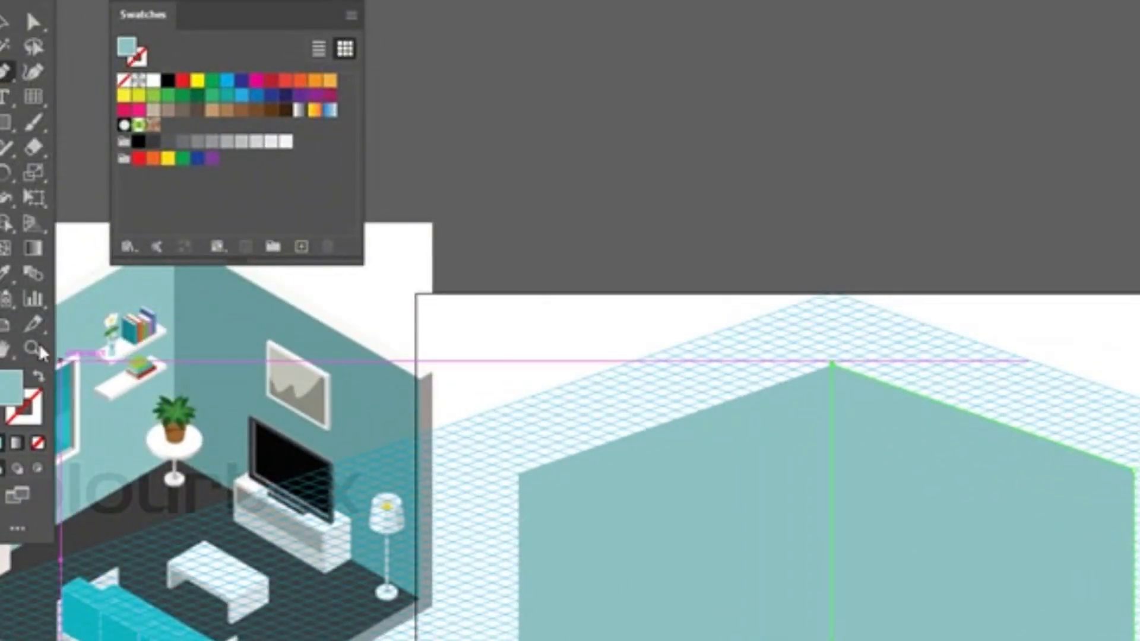
# - Fill the right wall with the darker teal sampled from the reference room's right wall
pyautogui.click(5, 274)
pyautogui.click(377, 389)
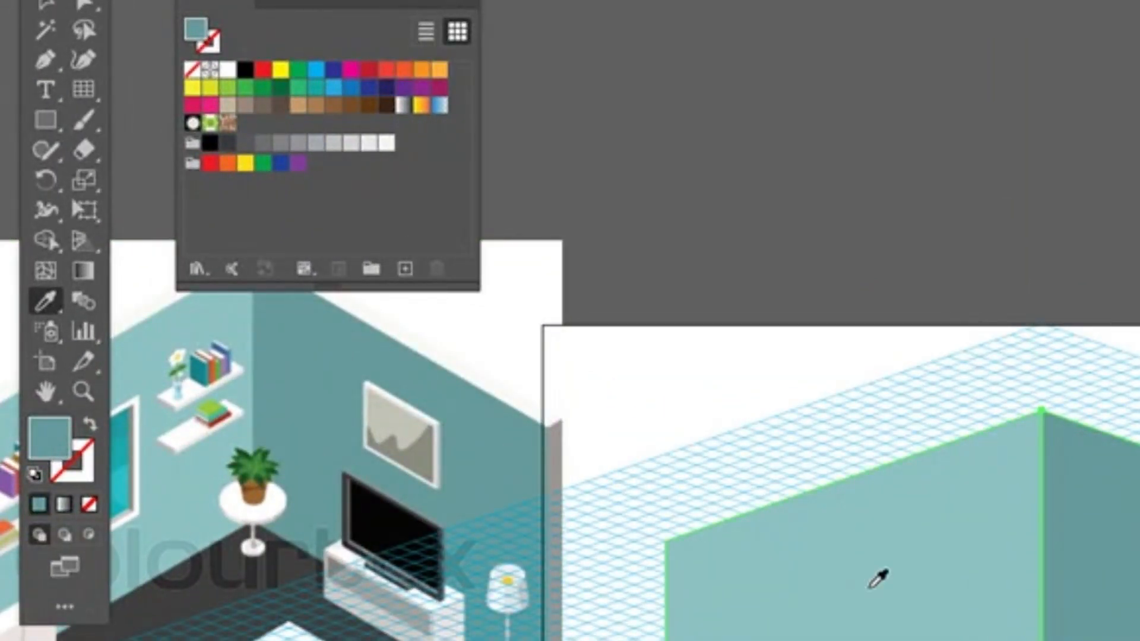
# - Place the pattern layer above the room layer so the grid overlays both walls and the floor
pyautogui.moveTo(878, 540); pyautogui.dragTo(1135, 441)
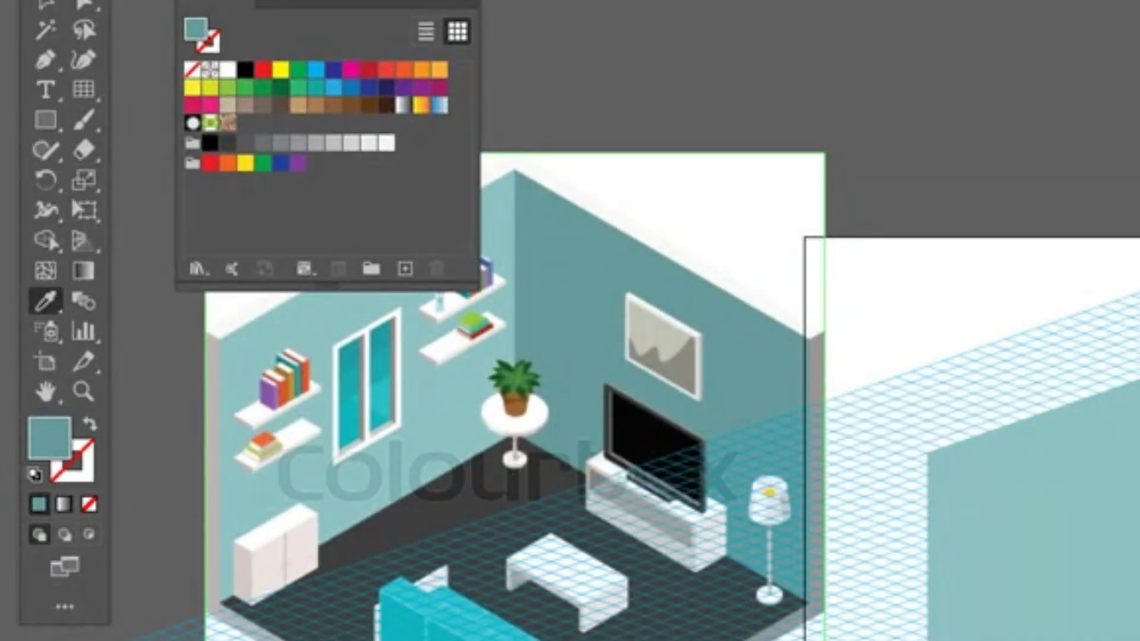
pyautogui.moveTo(767, 640); pyautogui.dragTo(795, 599)
pyautogui.click(46, 10)
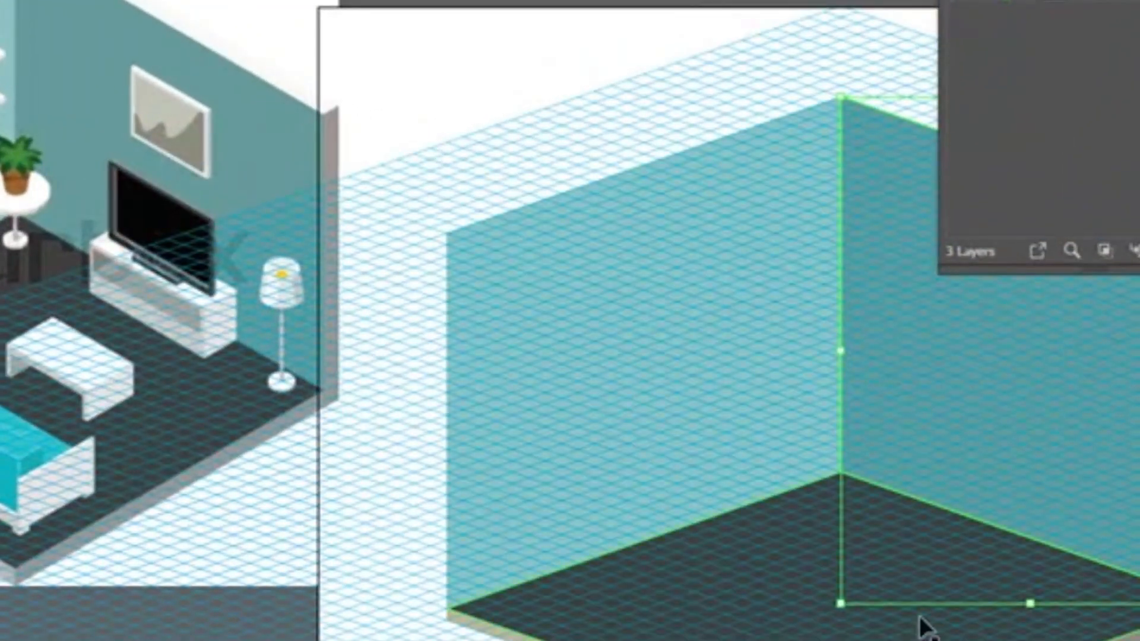
pyautogui.keyDown('shift'); pyautogui.click(705, 625); pyautogui.keyUp('shift')
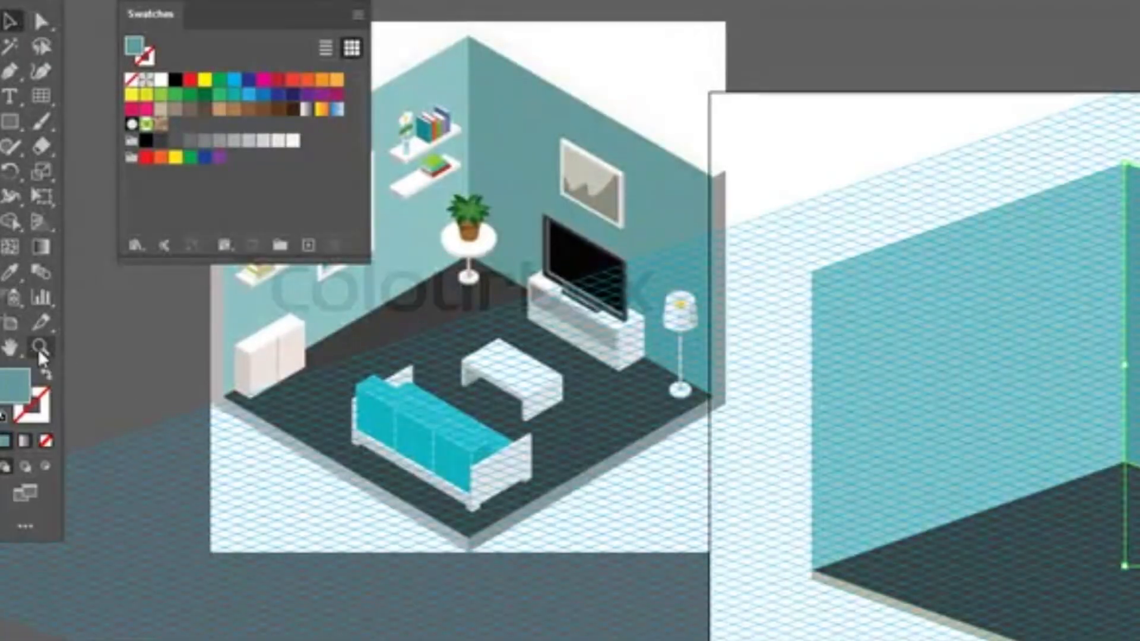
pyautogui.moveTo(846, 562); pyautogui.dragTo(932, 593)
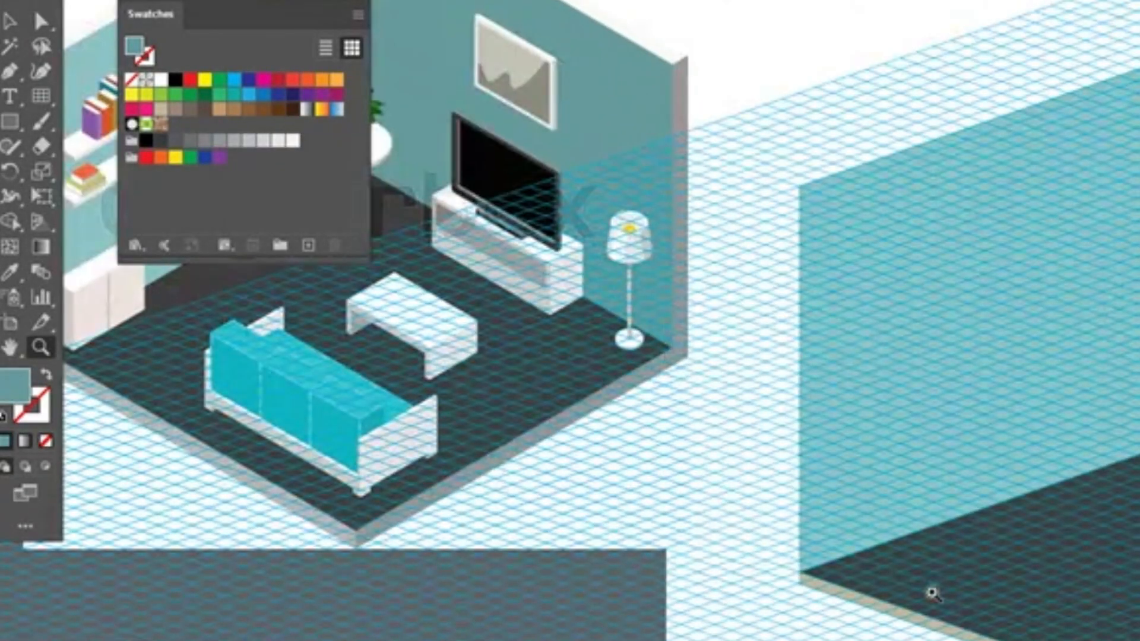
pyautogui.moveTo(700, 570); pyautogui.dragTo(828, 604)
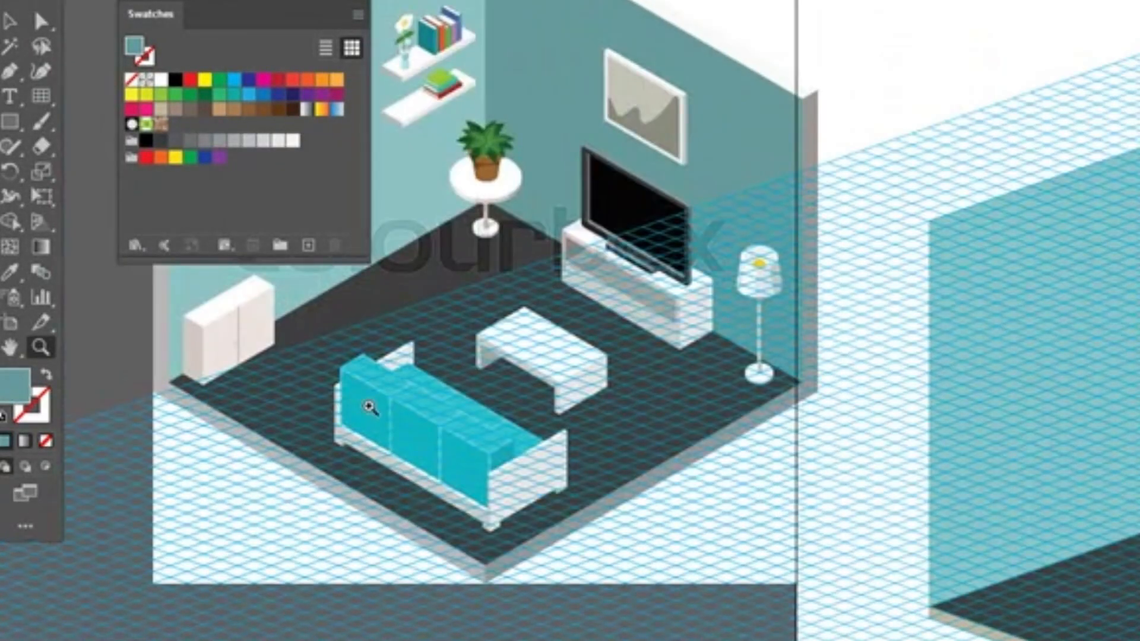
pyautogui.click(9, 71)
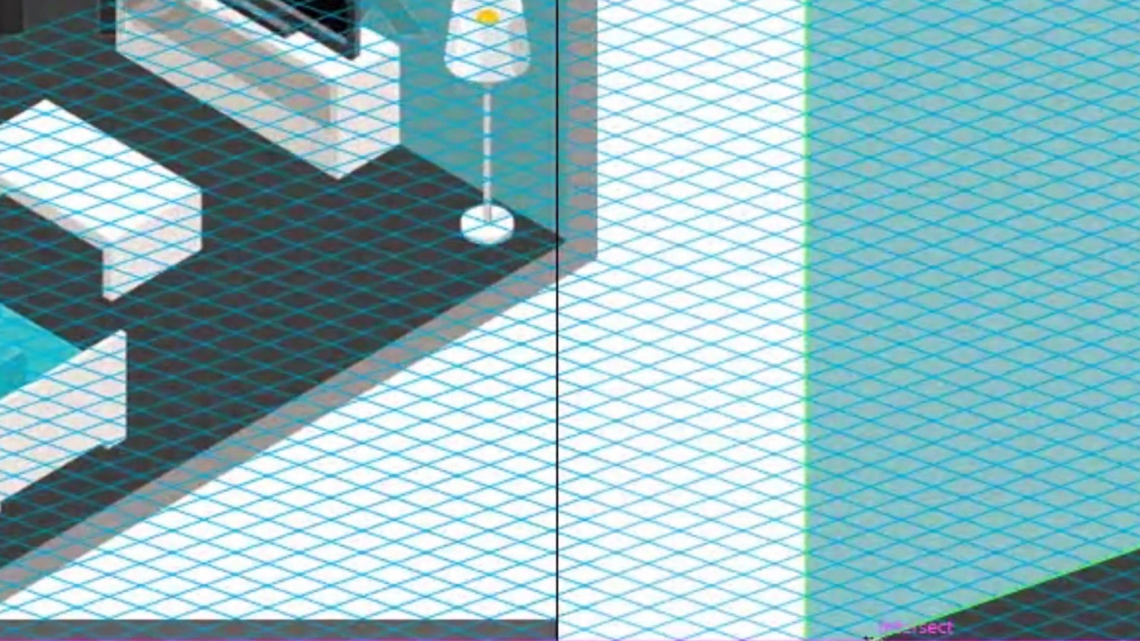
pyautogui.click(866, 638)
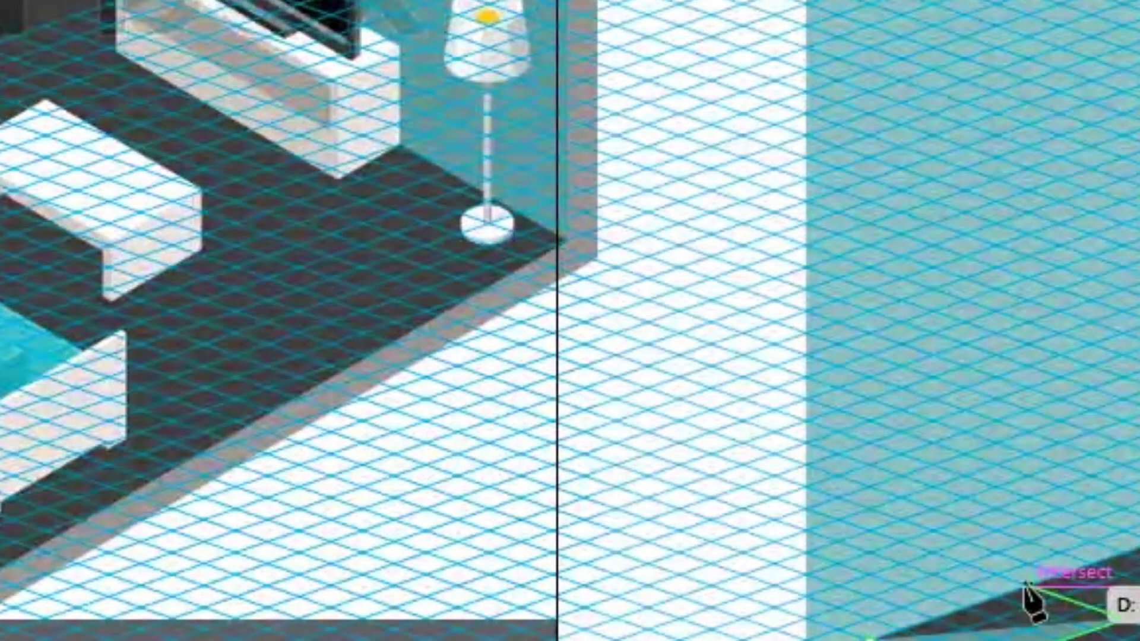
pyautogui.click(1027, 585)
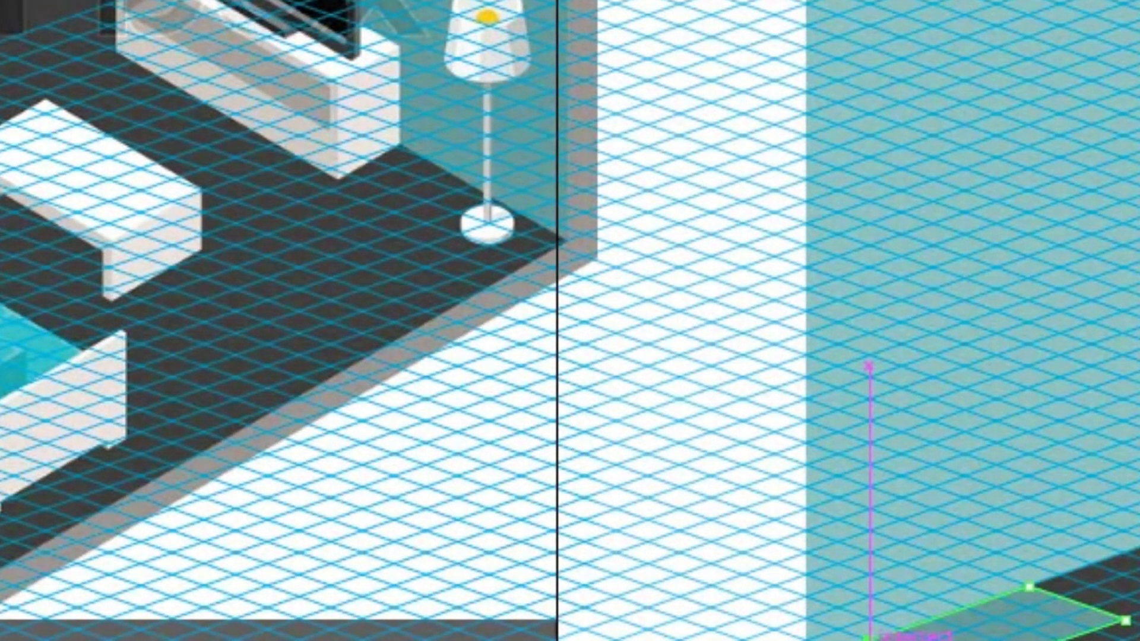
pyautogui.hotkey('ctrl', 'z')
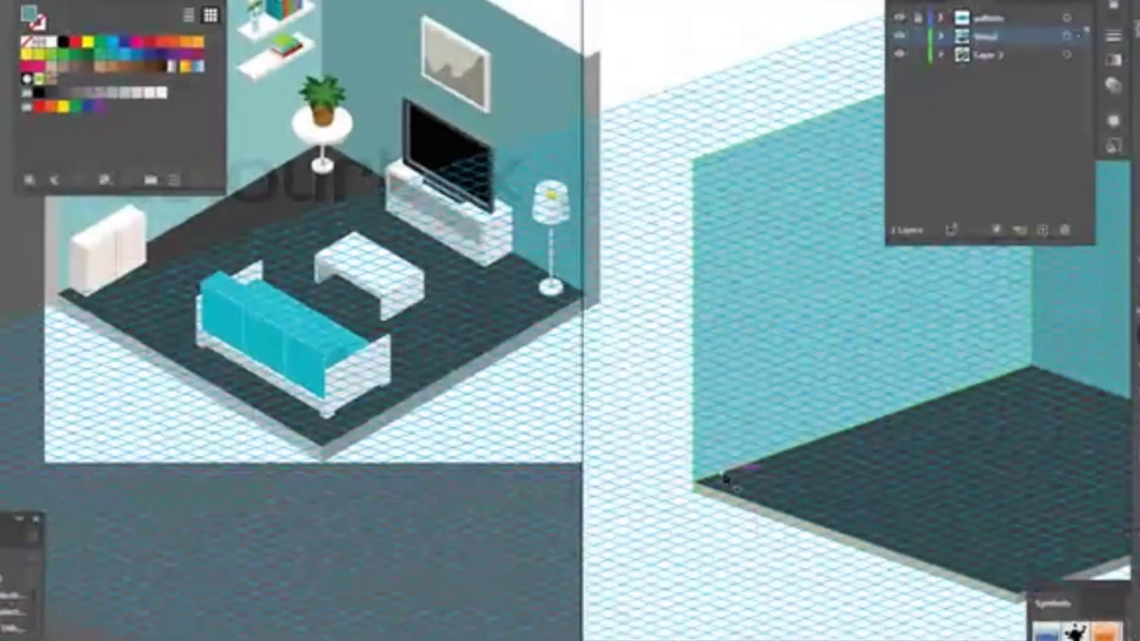
# - Draw the cabinet's narrow upright side face near the floor's left corner with the Pen tool, fill it beige and deselect it
pyautogui.click(868, 634)
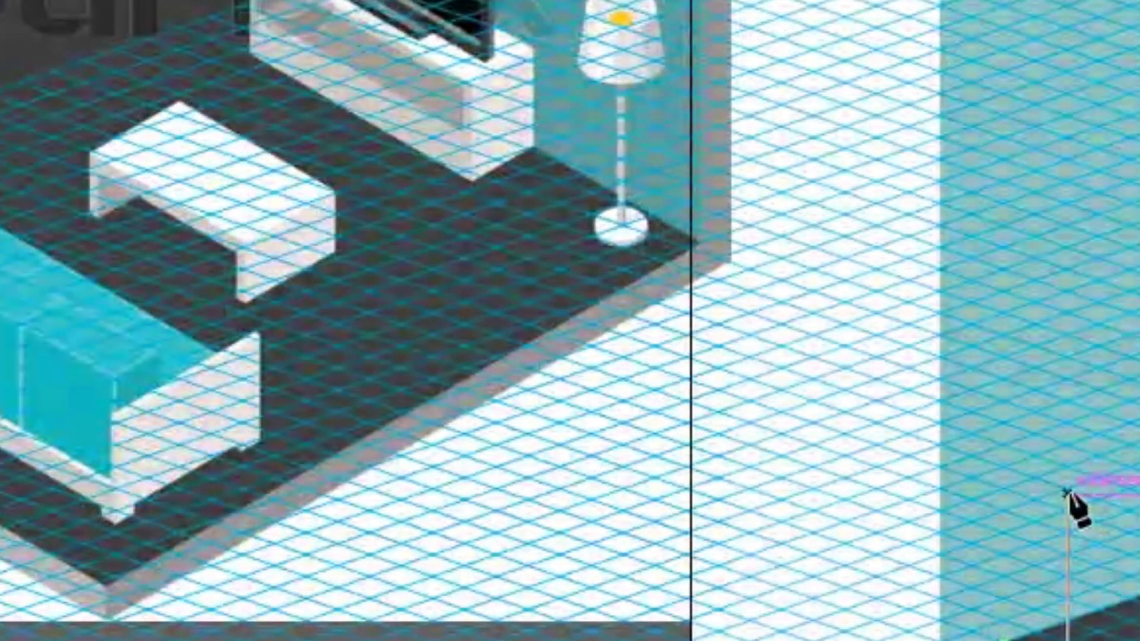
pyautogui.click(1066, 492)
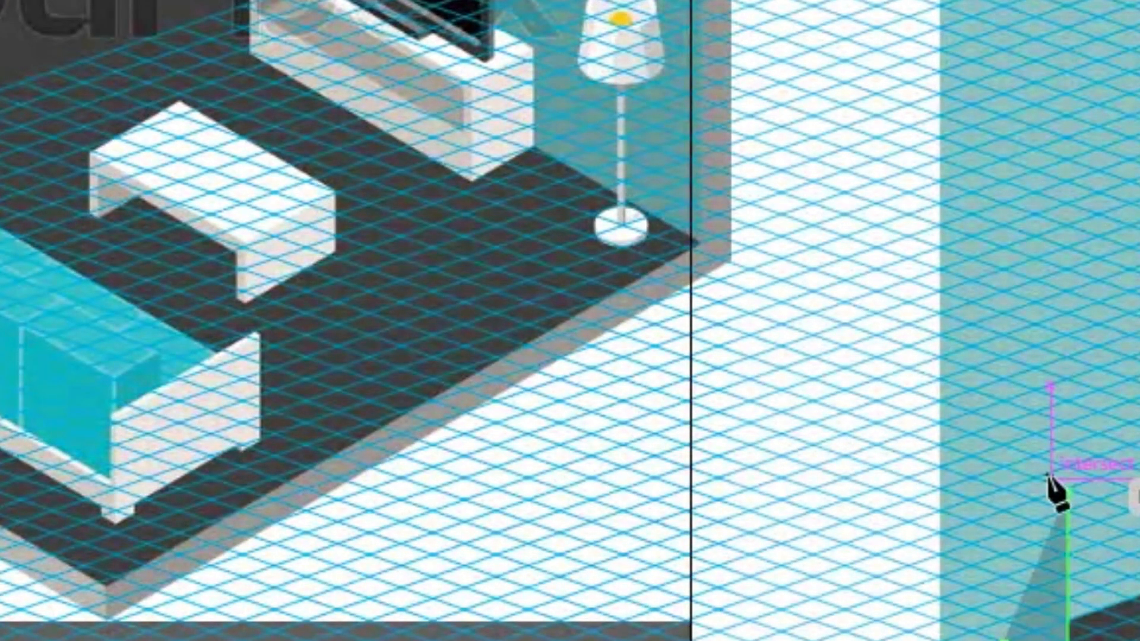
pyautogui.click(1001, 465)
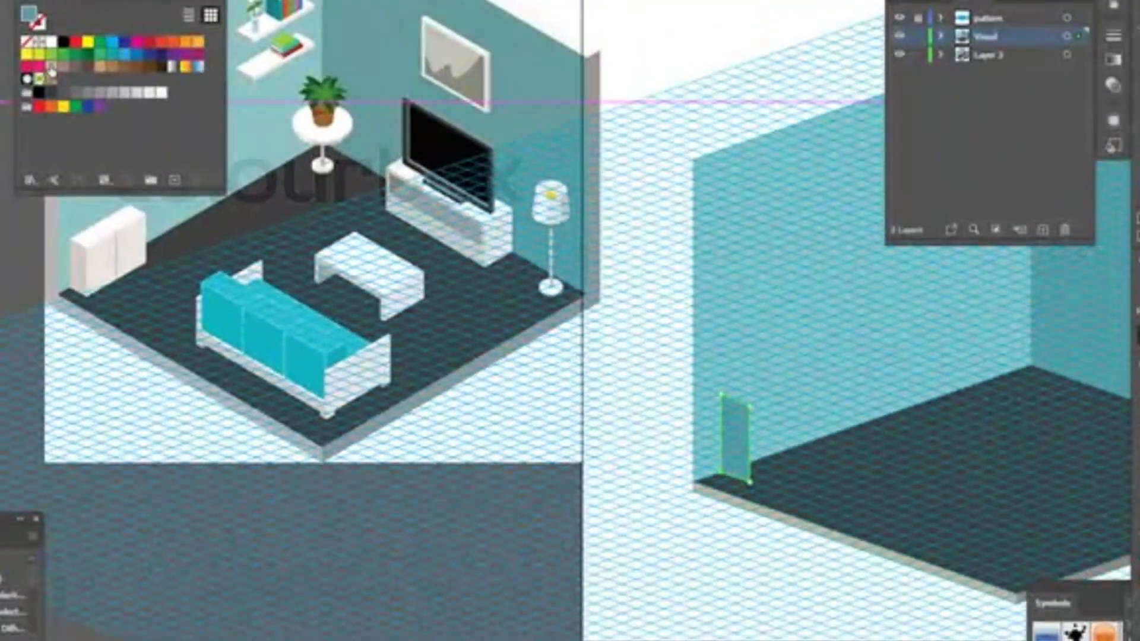
pyautogui.click(51, 68)
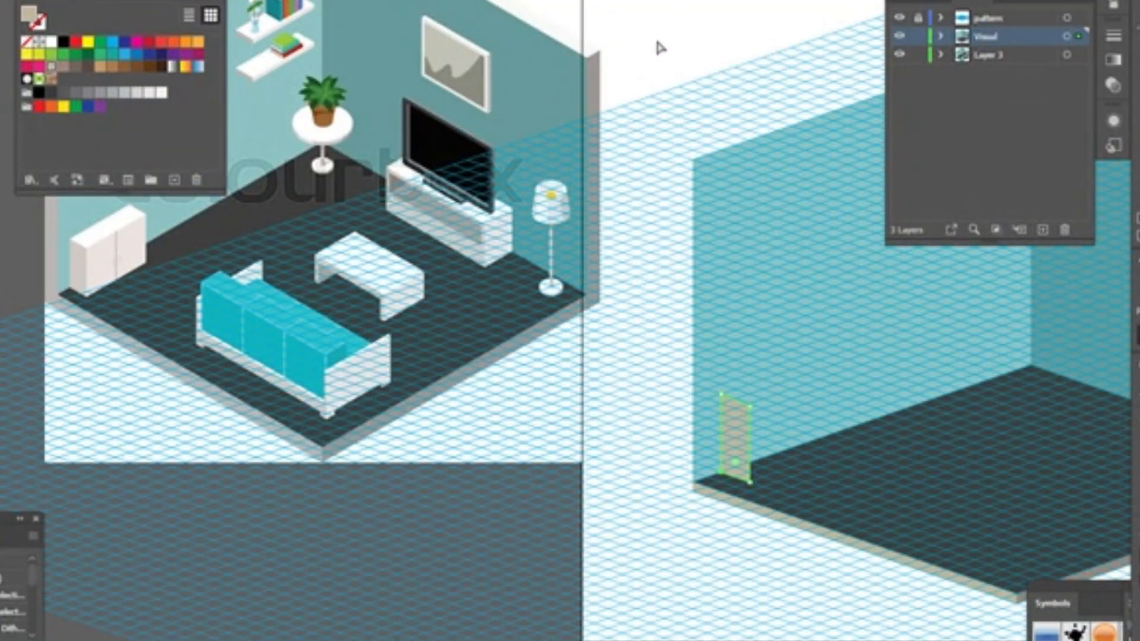
pyautogui.hotkey('ctrl', 'shift', 'a')
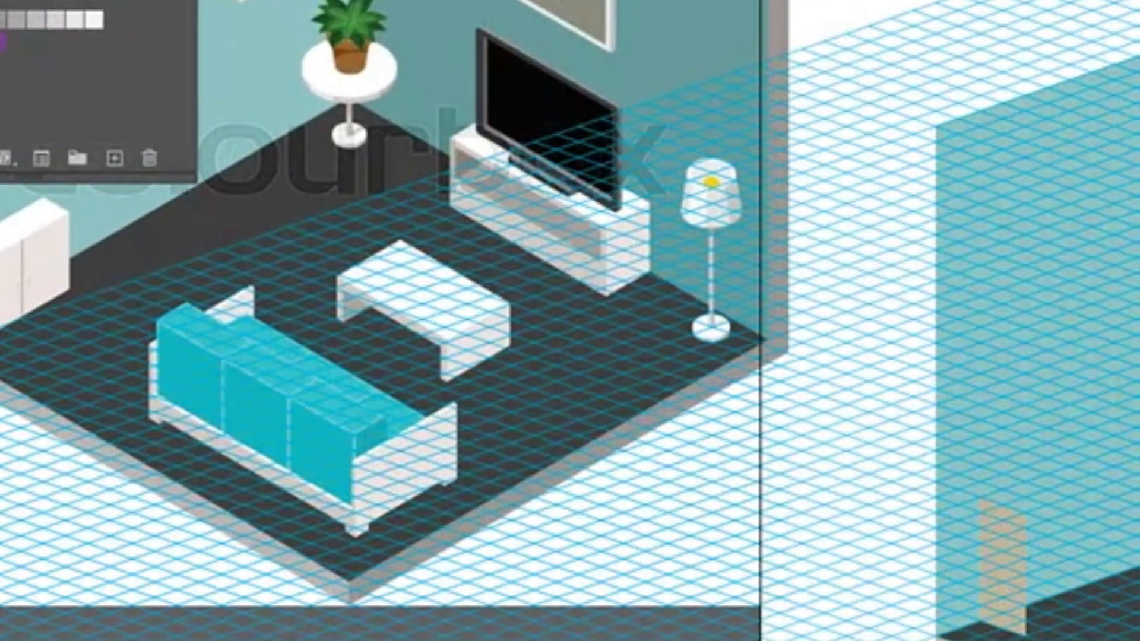
# - Draw the cabinet's wide front face with the Pen tool beside the beige side face and fill it brown
pyautogui.click(1033, 634)
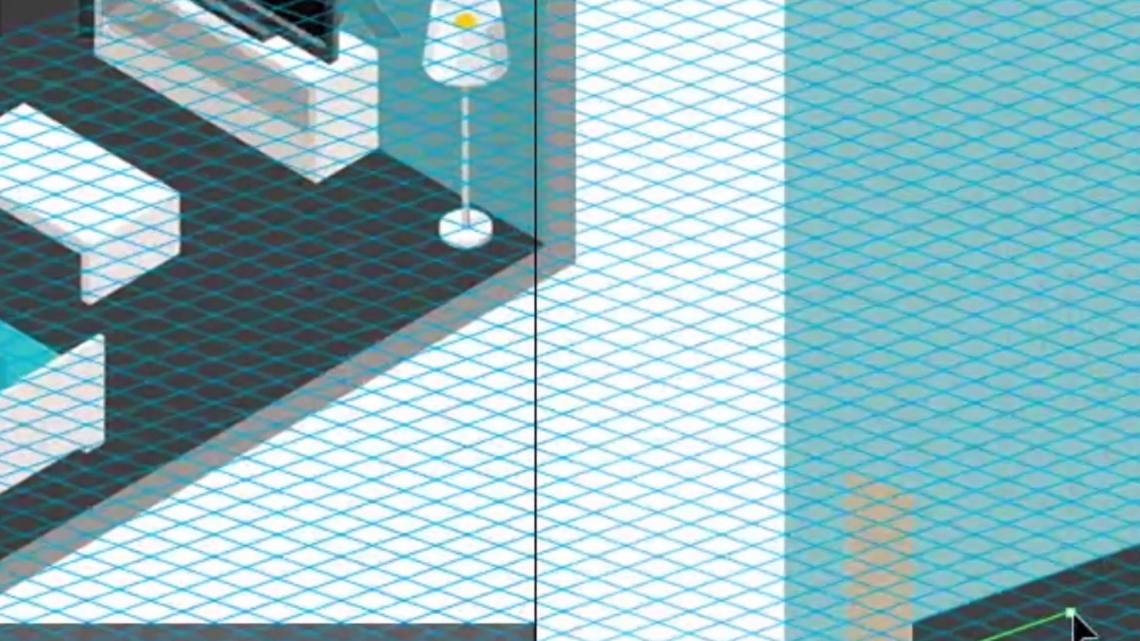
pyautogui.click(1136, 601)
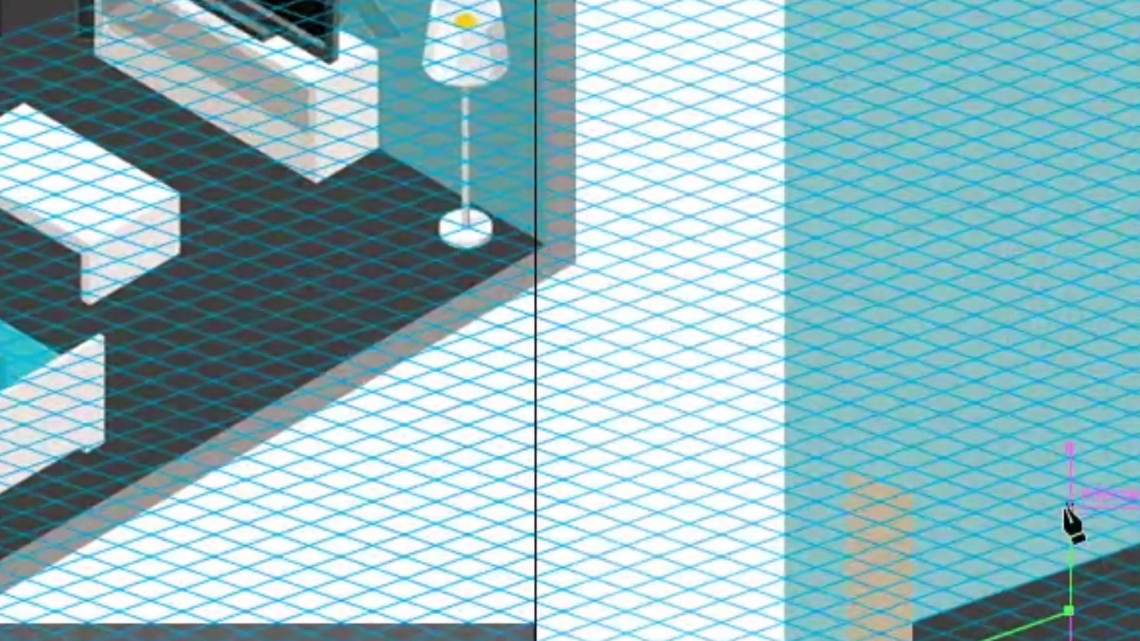
pyautogui.click(1069, 439)
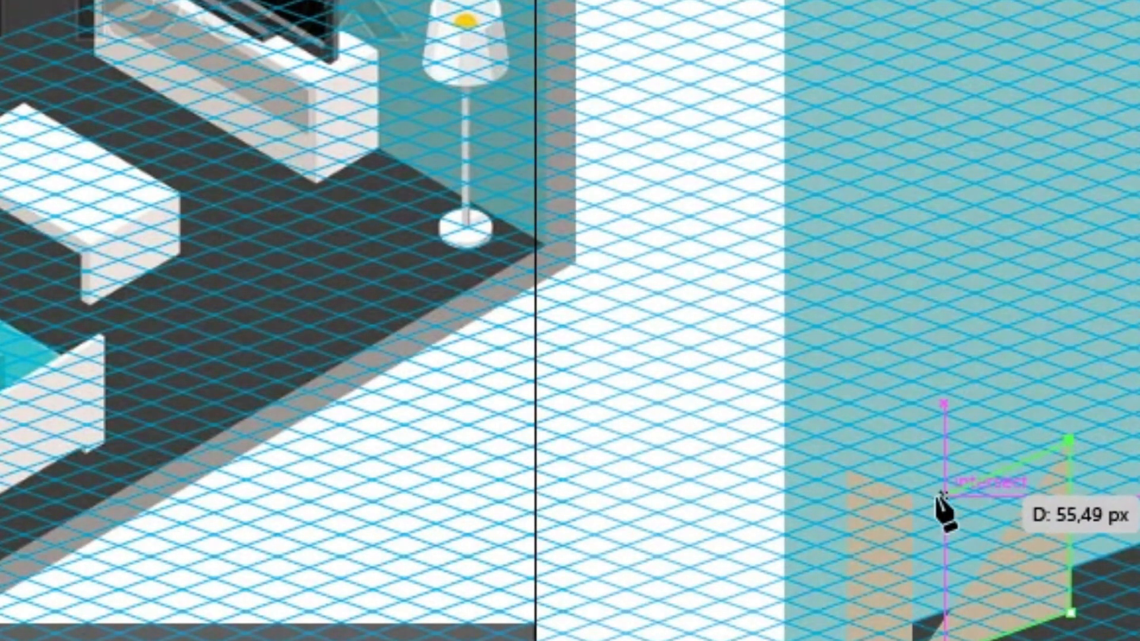
pyautogui.click(912, 497)
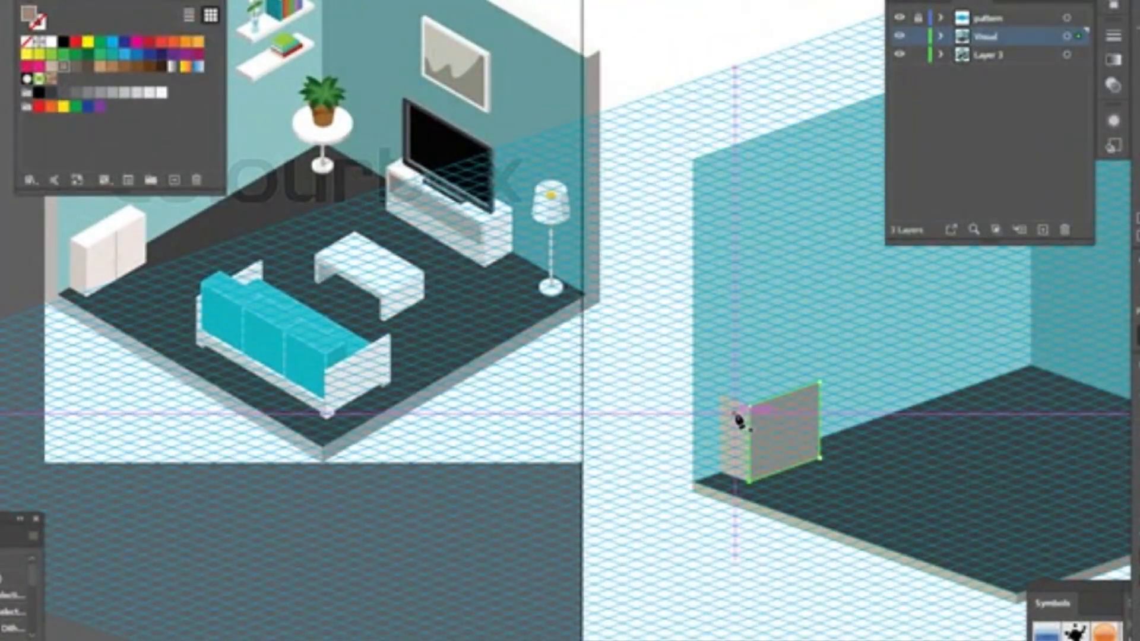
# - Draw the cabinet's top face with the Pen tool, with a back edge about 67 px long, joining the side and front faces
pyautogui.click(720, 396)
pyautogui.click(720, 394)
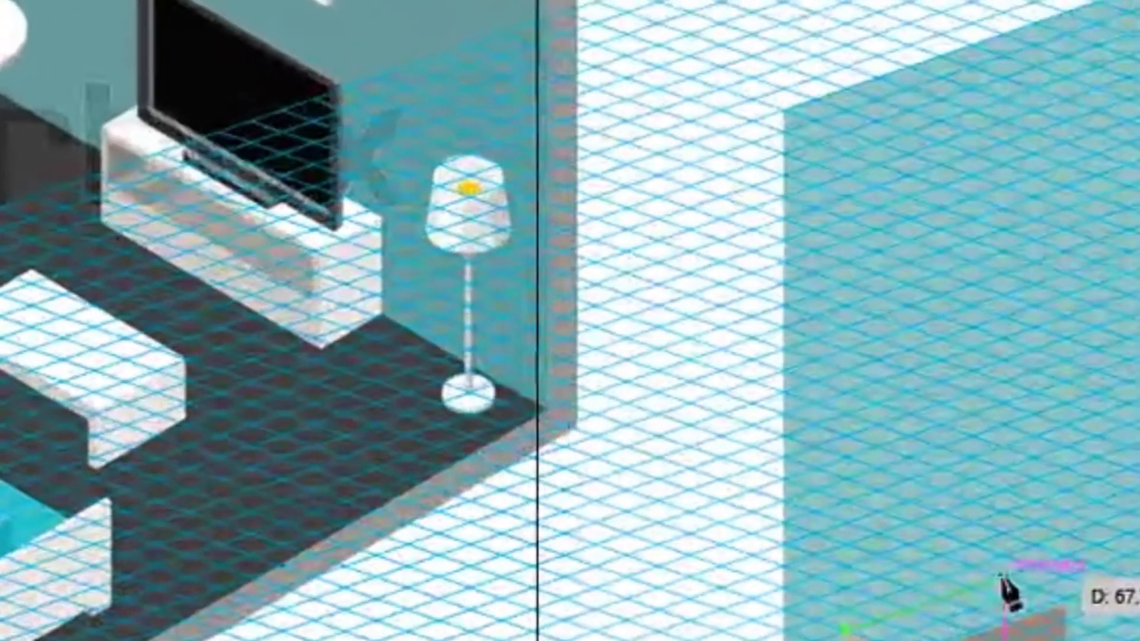
pyautogui.click(790, 371)
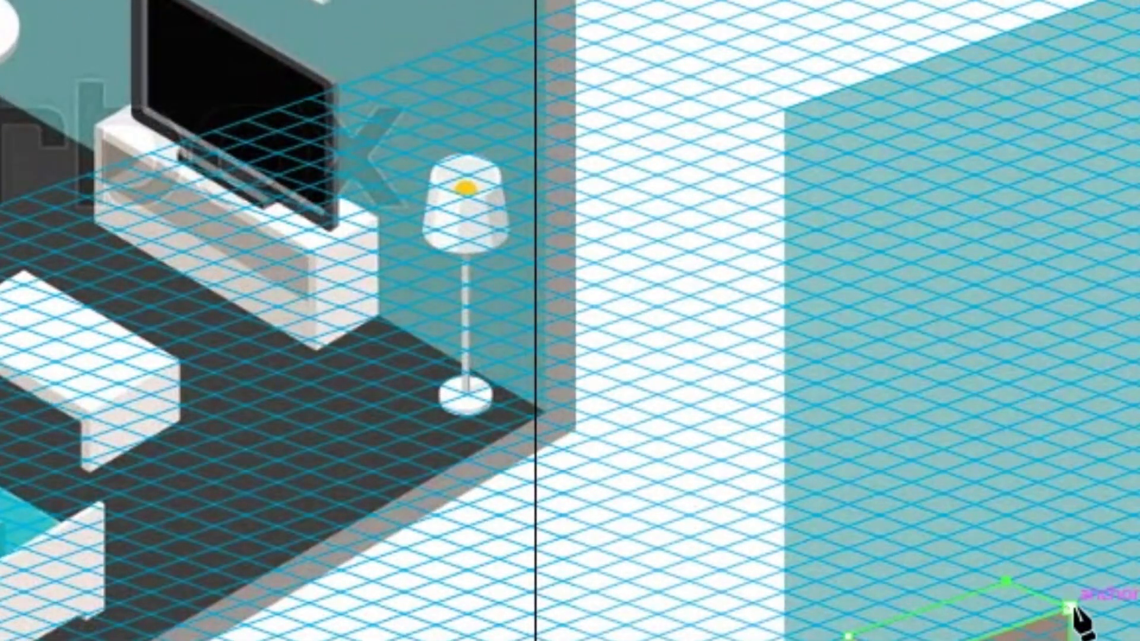
pyautogui.click(1070, 607)
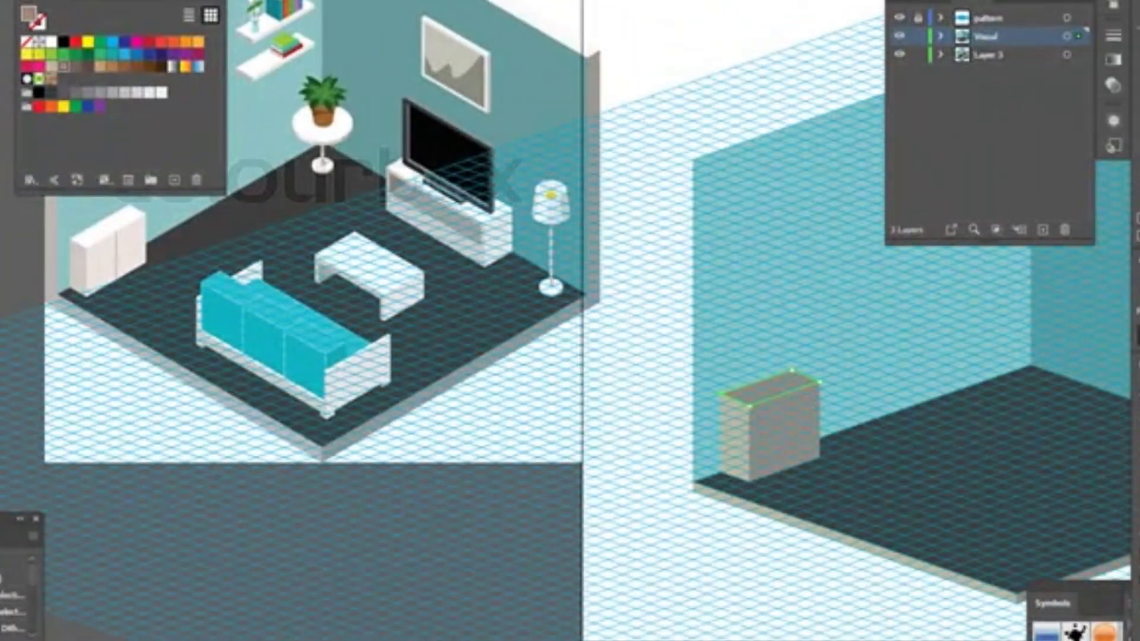
# - Move the upper corner anchors of the cabinet's top, side and front faces onto the isometric grid intersections
pyautogui.scroll(5, 757, 415)
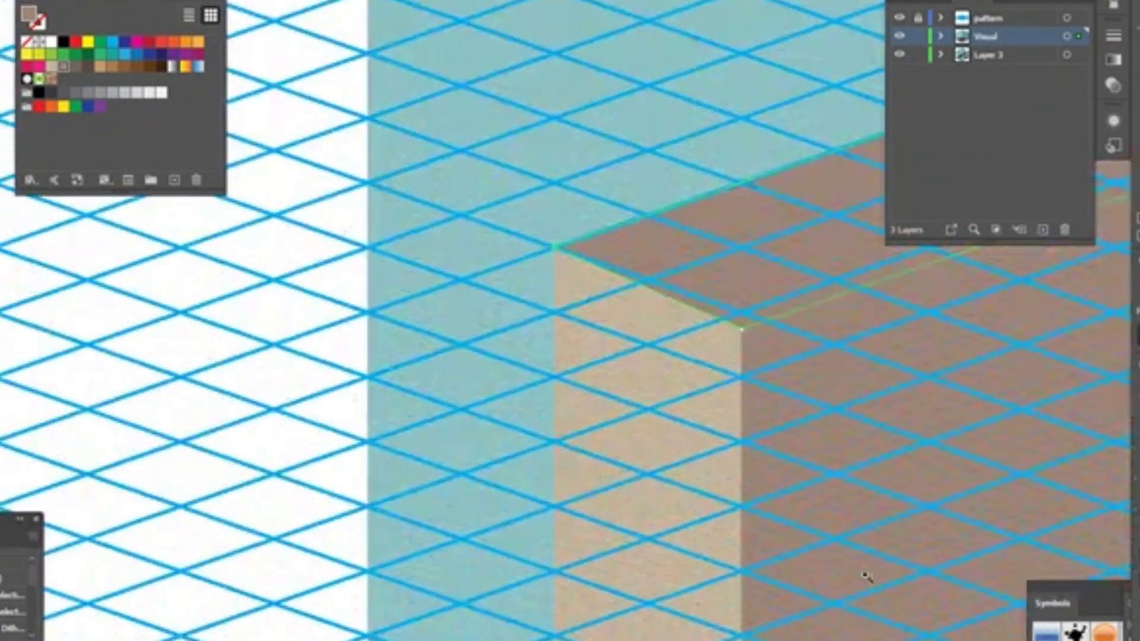
pyautogui.hscroll(5, 649, 442)
pyautogui.scroll(1, 649, 442)
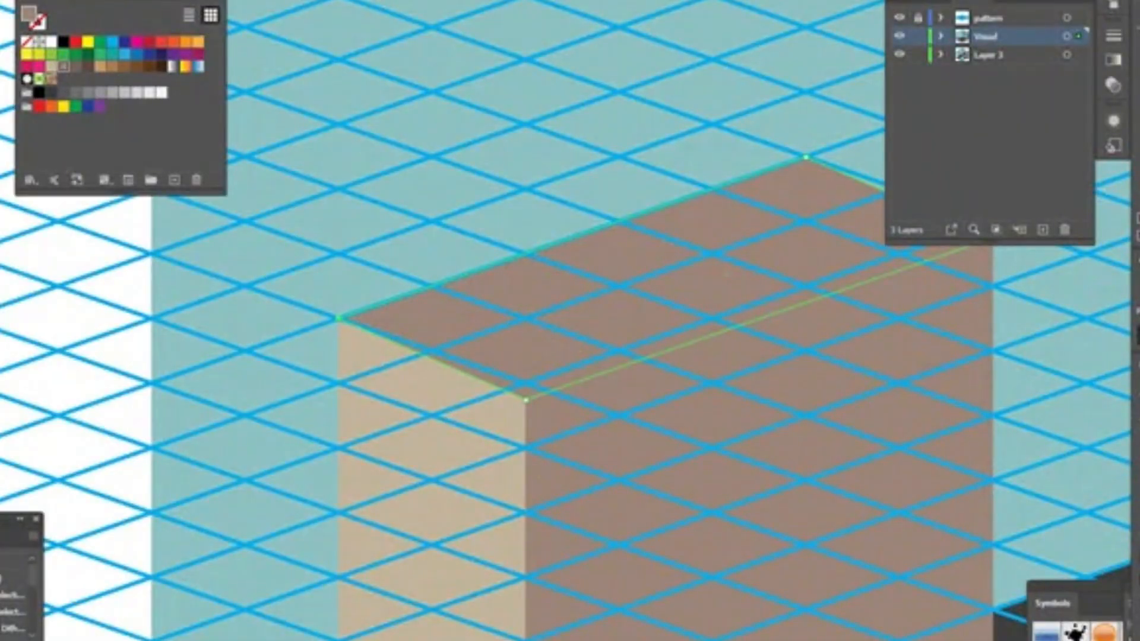
pyautogui.moveTo(525, 399); pyautogui.dragTo(526, 385)
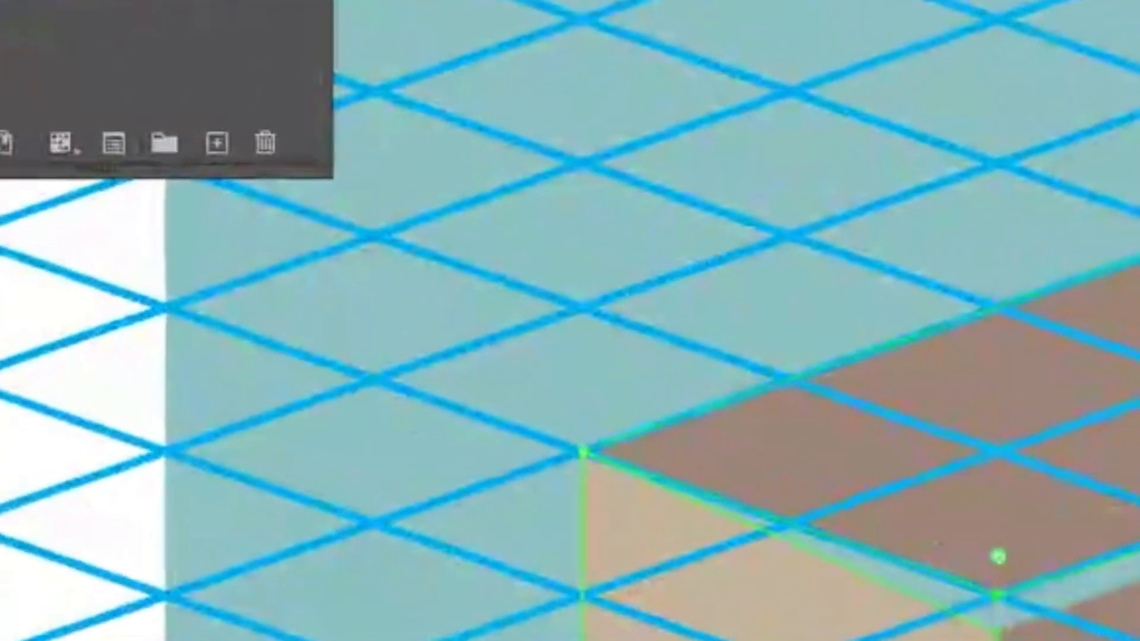
pyautogui.moveTo(1007, 636); pyautogui.dragTo(974, 601)
pyautogui.click(1033, 639)
pyautogui.moveTo(439, 526); pyautogui.dragTo(437, 522)
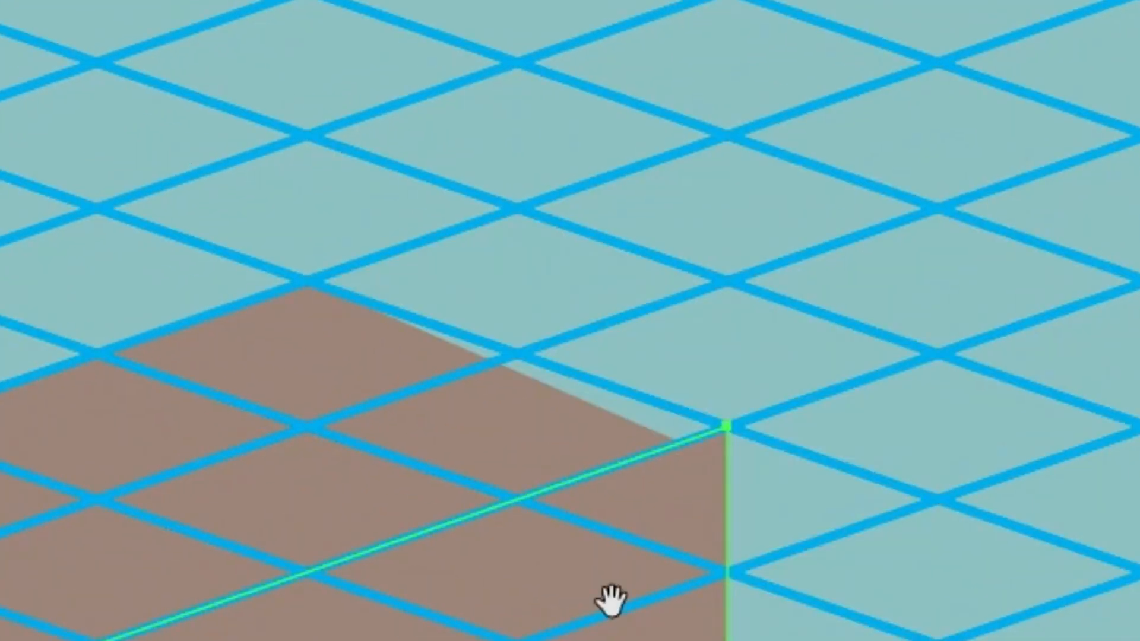
pyautogui.click(695, 441)
pyautogui.moveTo(727, 465); pyautogui.dragTo(727, 426)
# - Move the bottom corner anchors of the cabinet's side and front faces onto the grid intersections along the floor
pyautogui.press('space')
pyautogui.moveTo(810, 480); pyautogui.dragTo(956, 0)
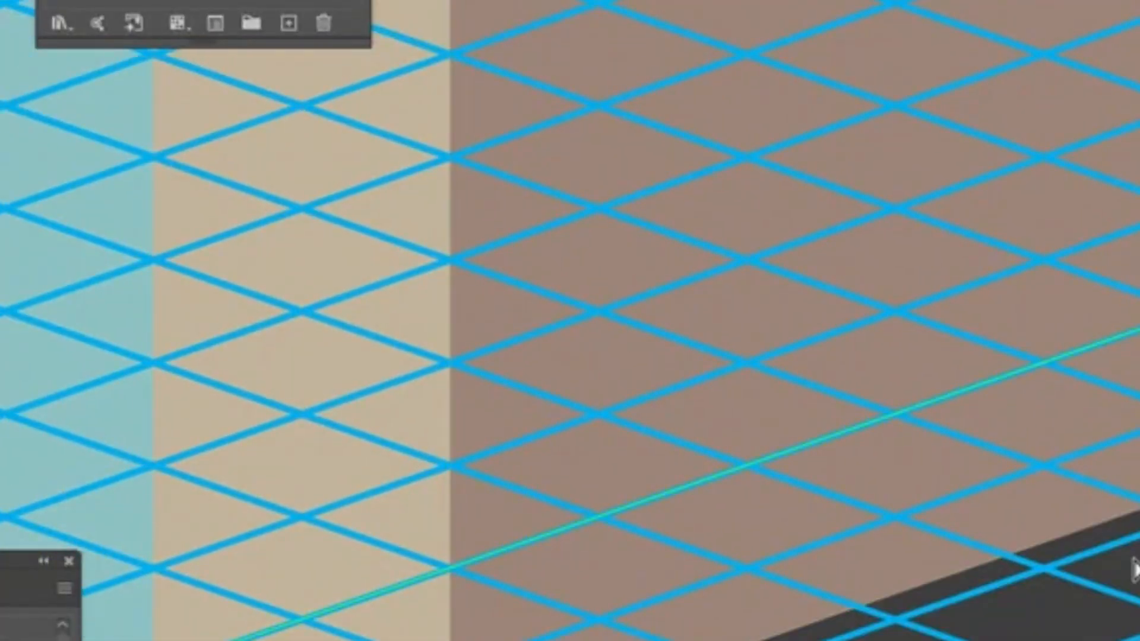
pyautogui.press('space')
pyautogui.moveTo(270, 640); pyautogui.dragTo(742, 599)
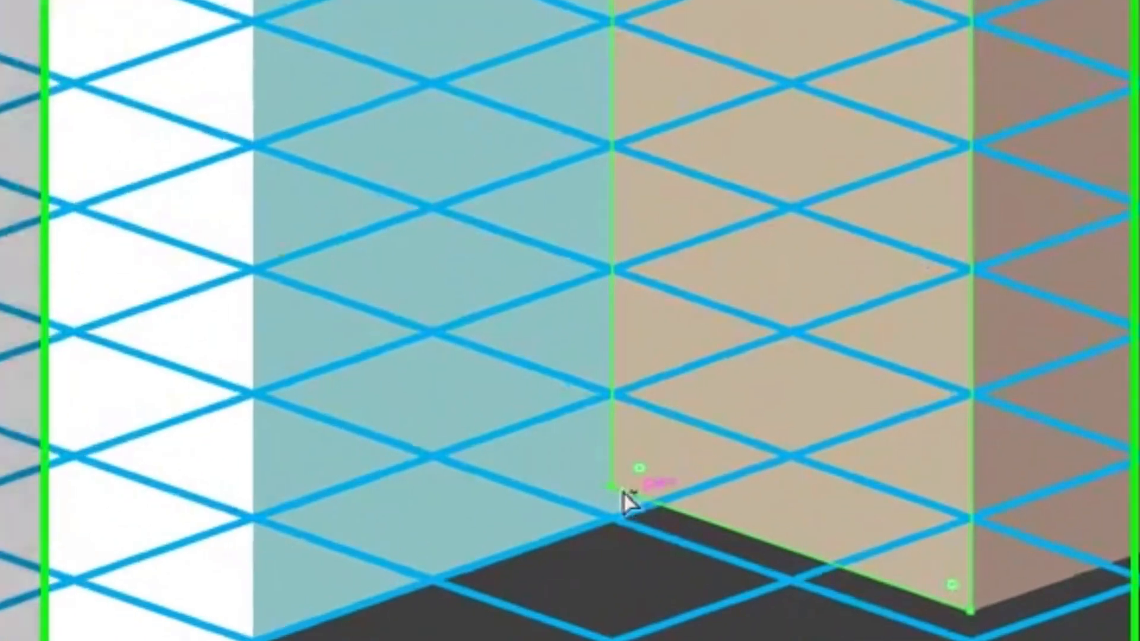
pyautogui.click(626, 538)
pyautogui.moveTo(596, 444); pyautogui.dragTo(594, 470)
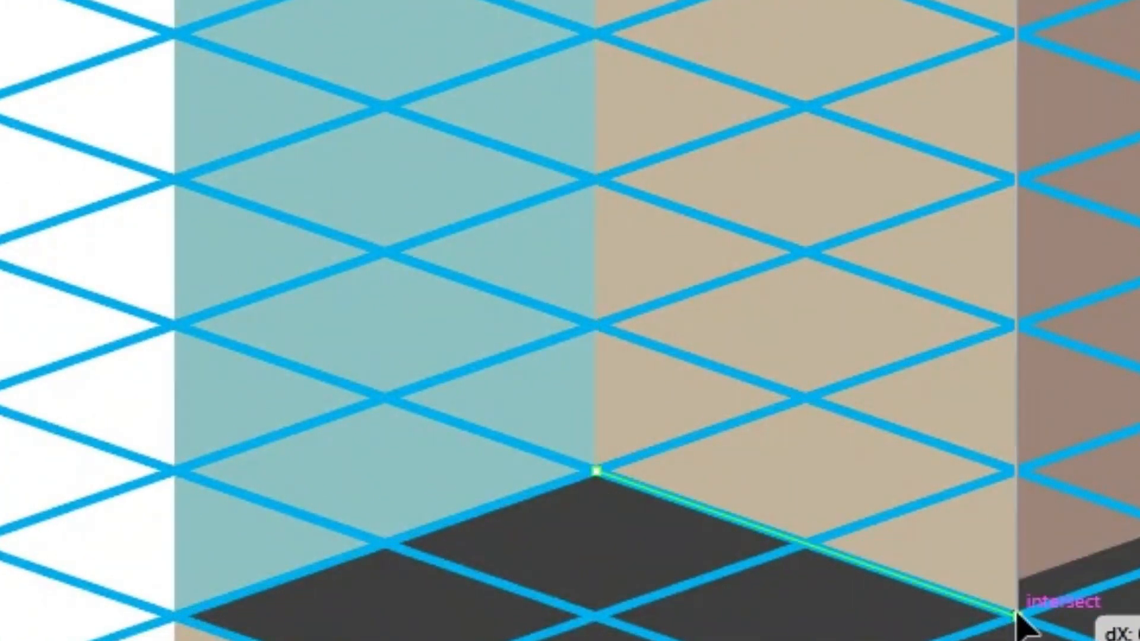
pyautogui.click(1050, 543)
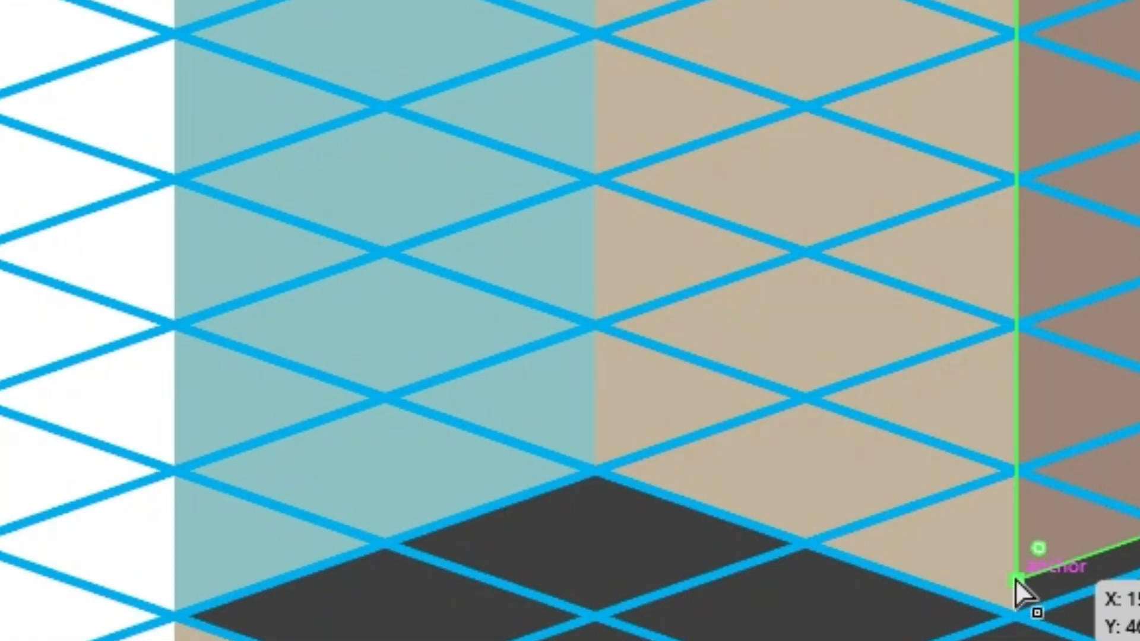
pyautogui.moveTo(1015, 579); pyautogui.dragTo(1015, 617)
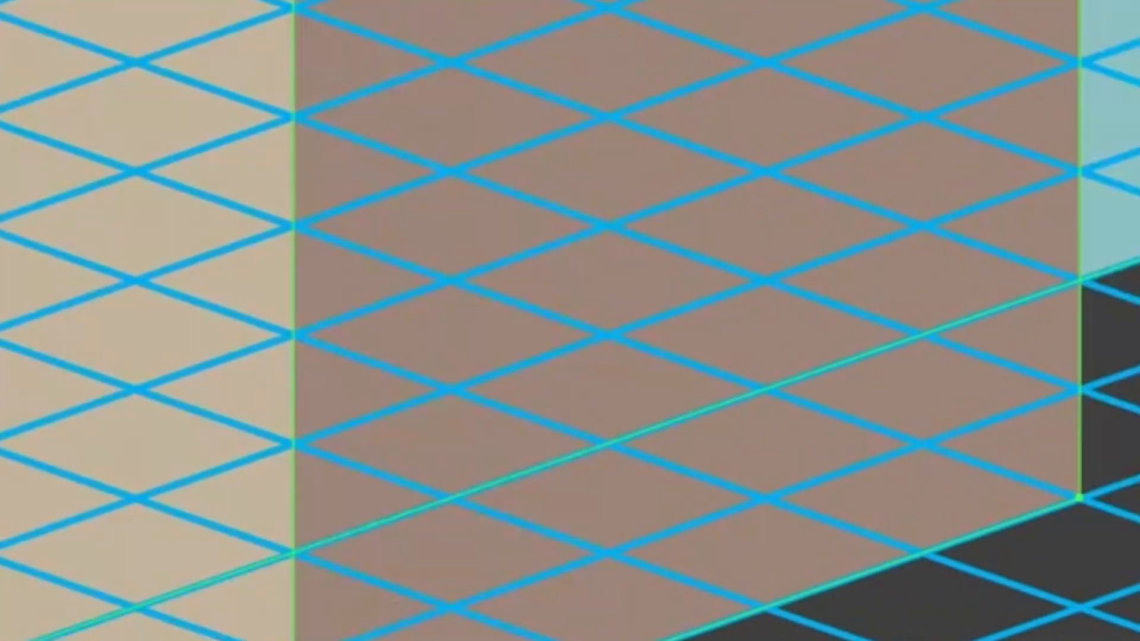
# - Snap the front face's upper corner to the top face's near corner to close the gap between them
pyautogui.moveTo(261, 3); pyautogui.dragTo(678, 373)
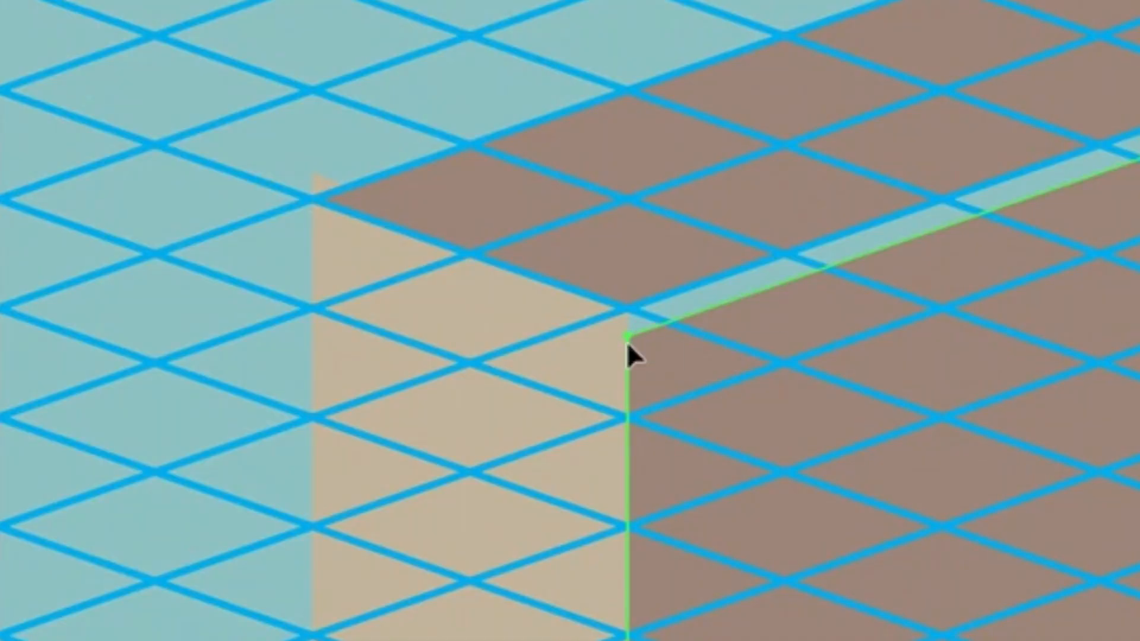
pyautogui.moveTo(632, 335); pyautogui.dragTo(627, 337)
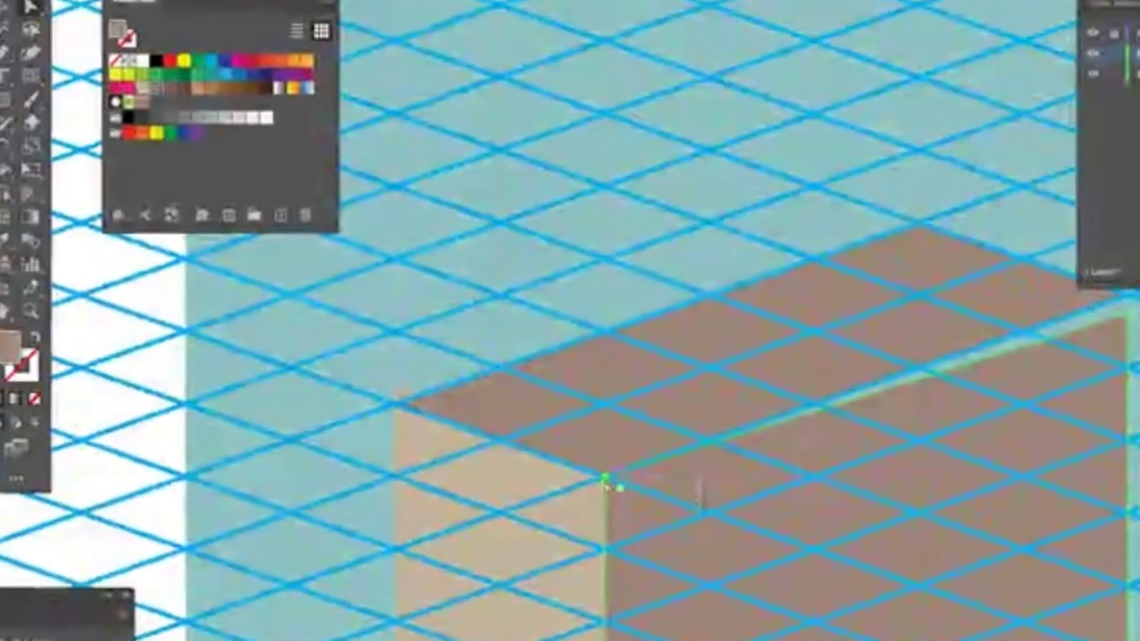
pyautogui.moveTo(1133, 332); pyautogui.dragTo(1010, 433)
pyautogui.moveTo(888, 623); pyautogui.dragTo(946, 229)
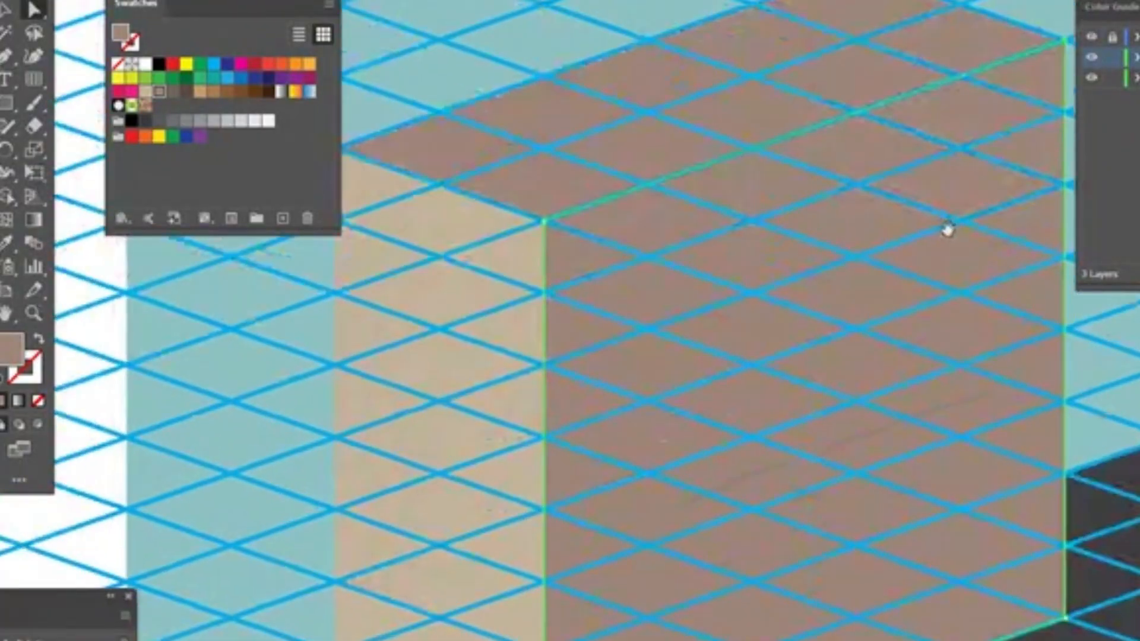
pyautogui.press('v')
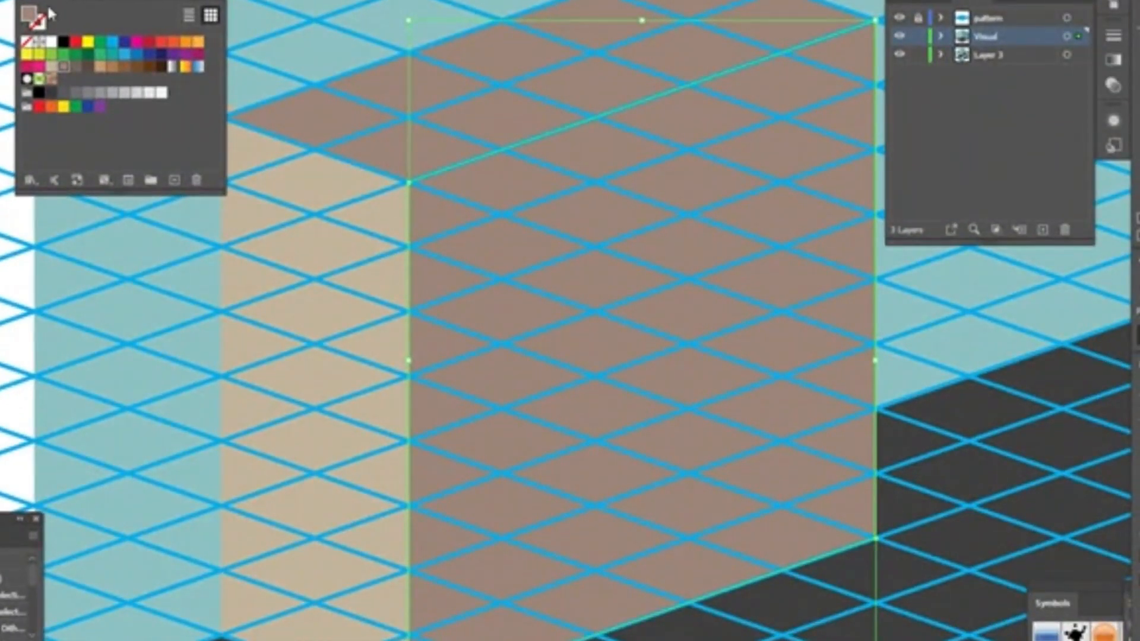
pyautogui.click(26, 42)
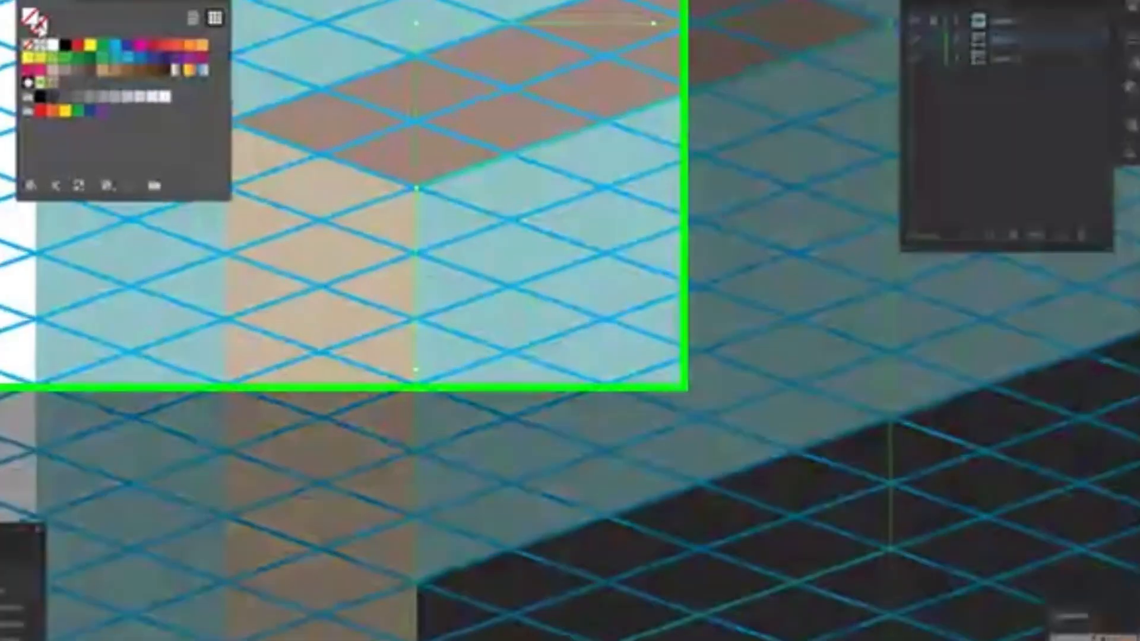
pyautogui.hotkey('ctrl', 'z')
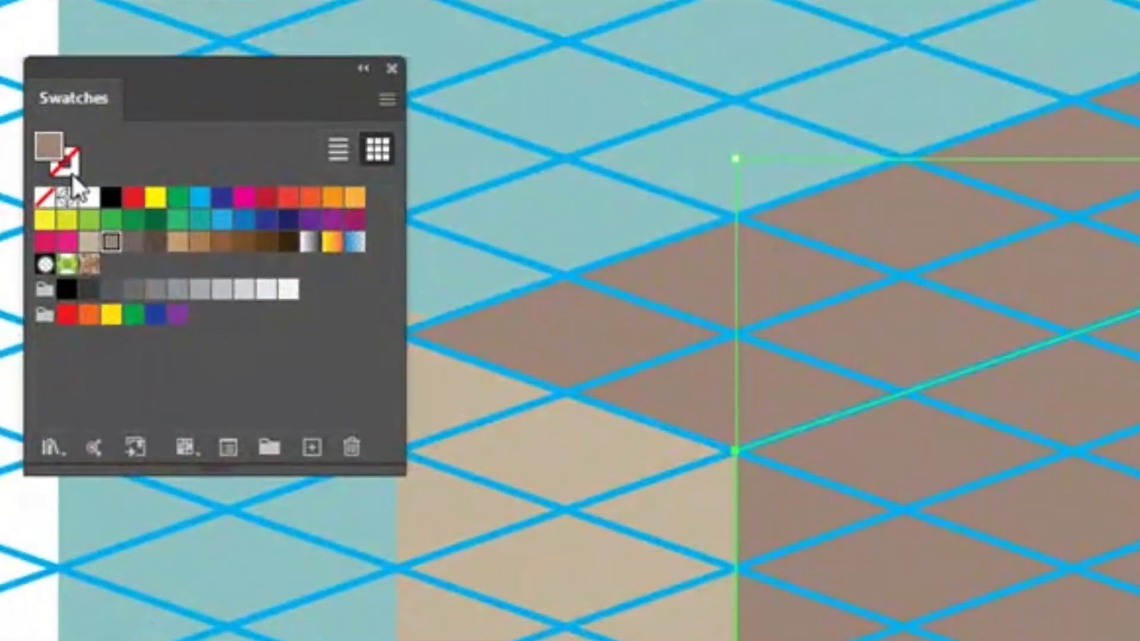
# - Draw a vertical door-dividing line on the cabinet's front face with the Line Segment tool, using a dark brown stroke and no fill
pyautogui.click(786, 89)
pyautogui.click(1135, 297)
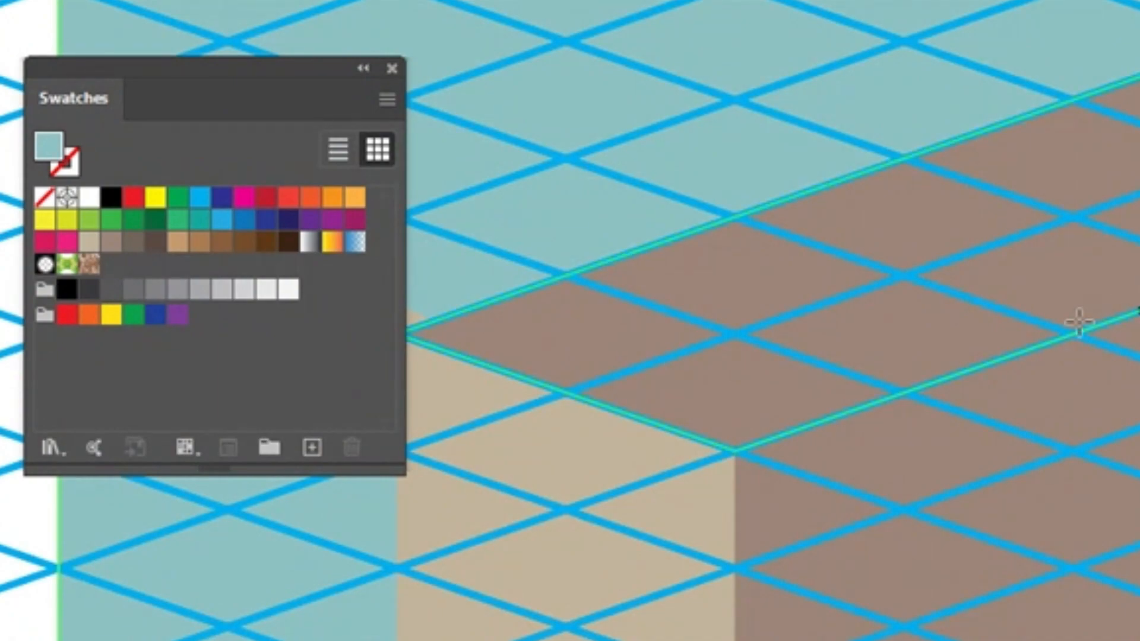
pyautogui.moveTo(1077, 344)
pyautogui.mouseDown()
pyautogui.moveTo(1087, 418)
pyautogui.moveTo(1071, 558)
pyautogui.mouseUp()
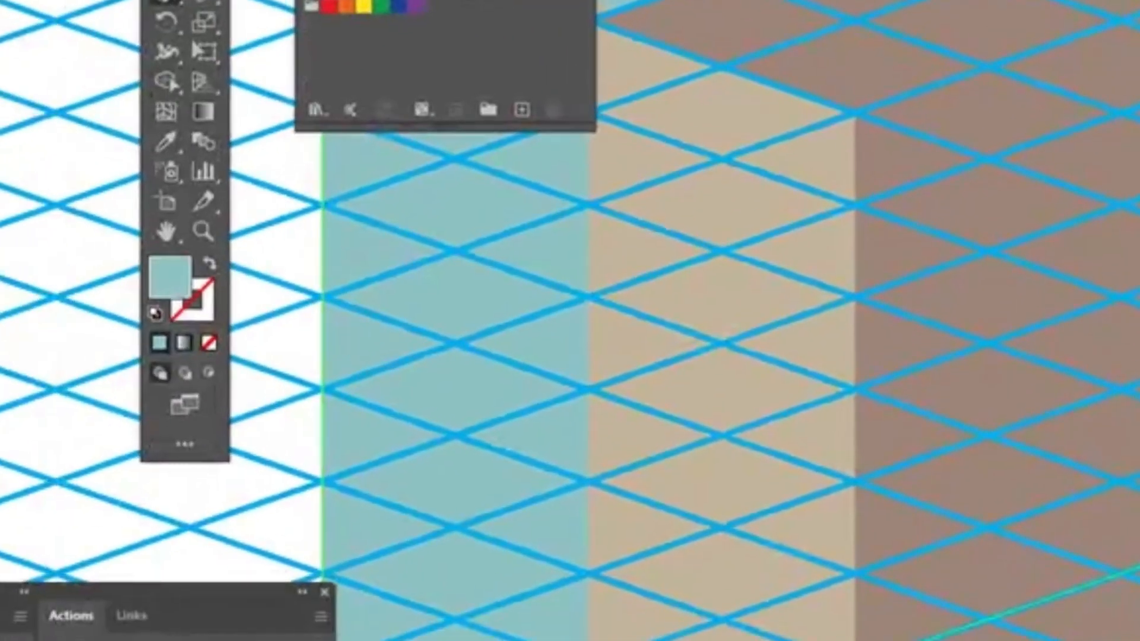
pyautogui.click(192, 31)
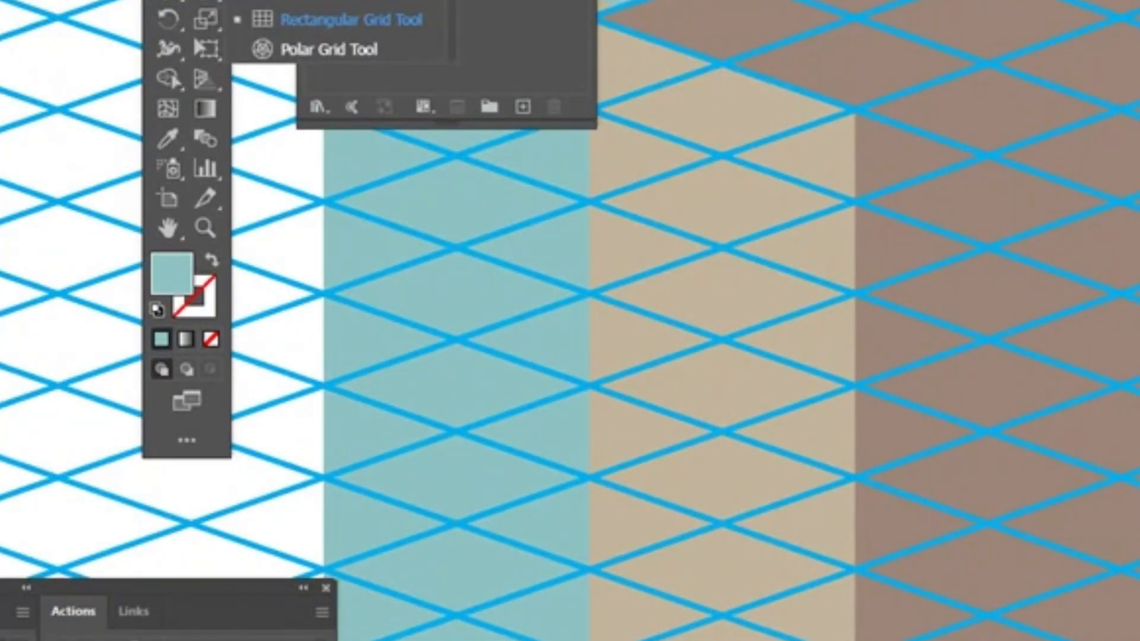
pyautogui.click(350, 20)
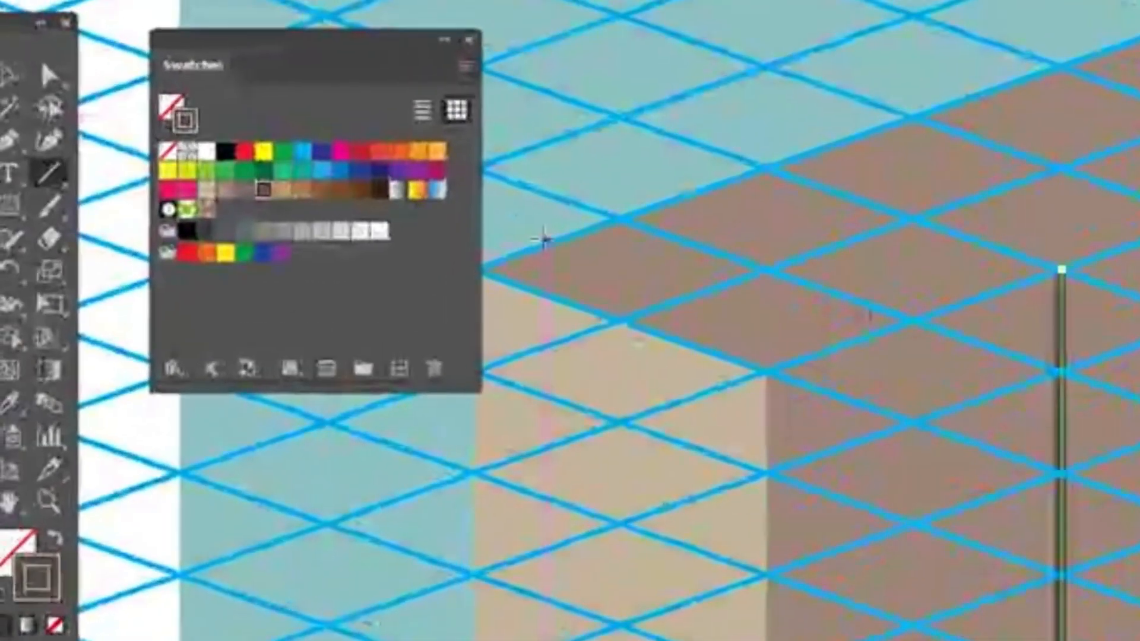
# - Change the stroke weight of the vertical line dividing the cabinet's doors
pyautogui.click(53, 76)
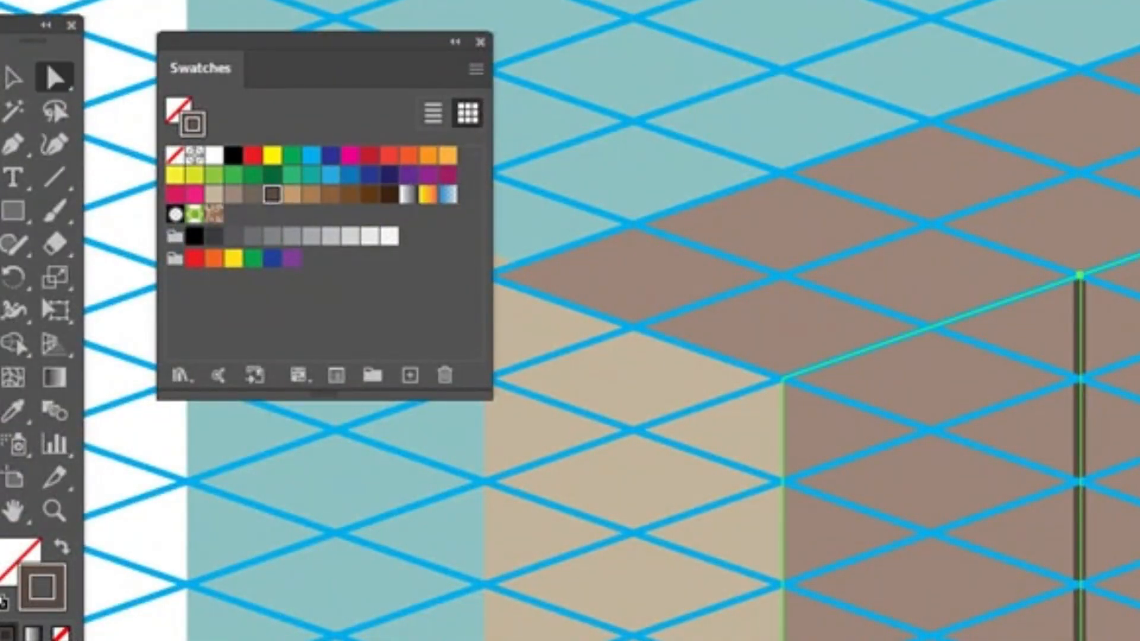
pyautogui.hotkey('ctrl', '-')
pyautogui.hotkey('ctrl', '-')
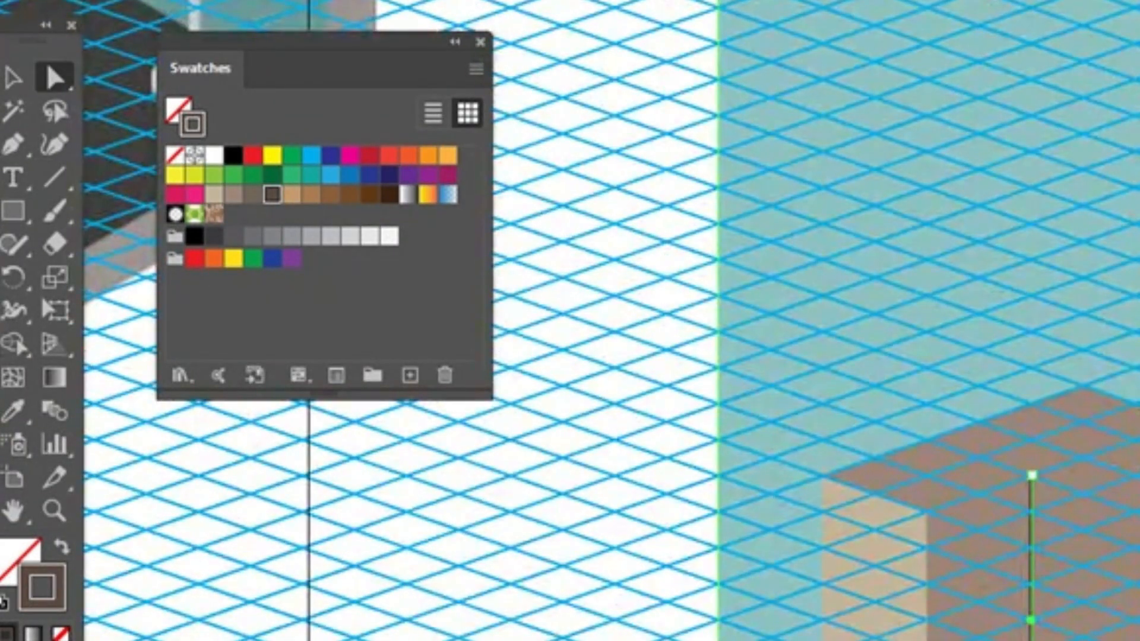
pyautogui.click(202, 2)
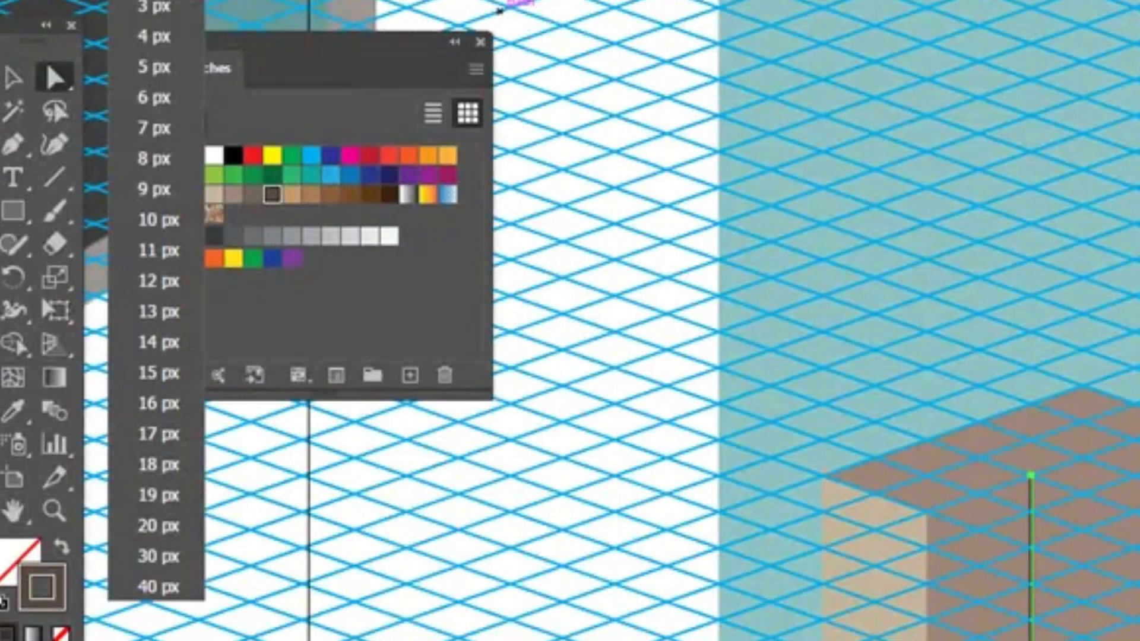
pyautogui.click(157, 2)
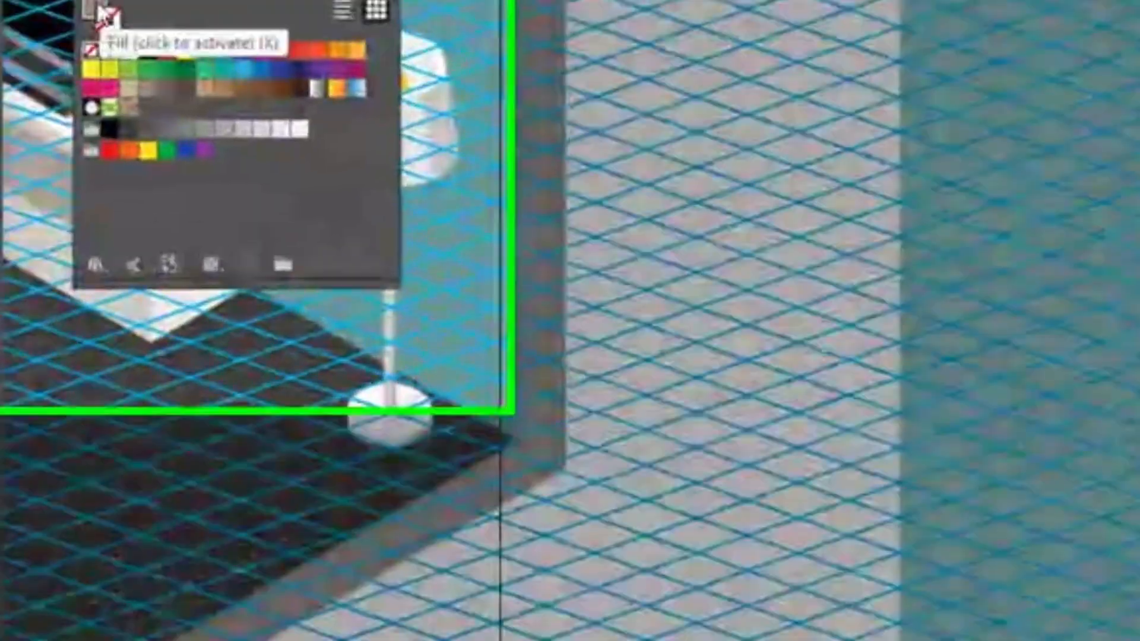
# - Fill the cabinet's top face with a light grey swatch and check the cabinet within the whole room
pyautogui.click(107, 20)
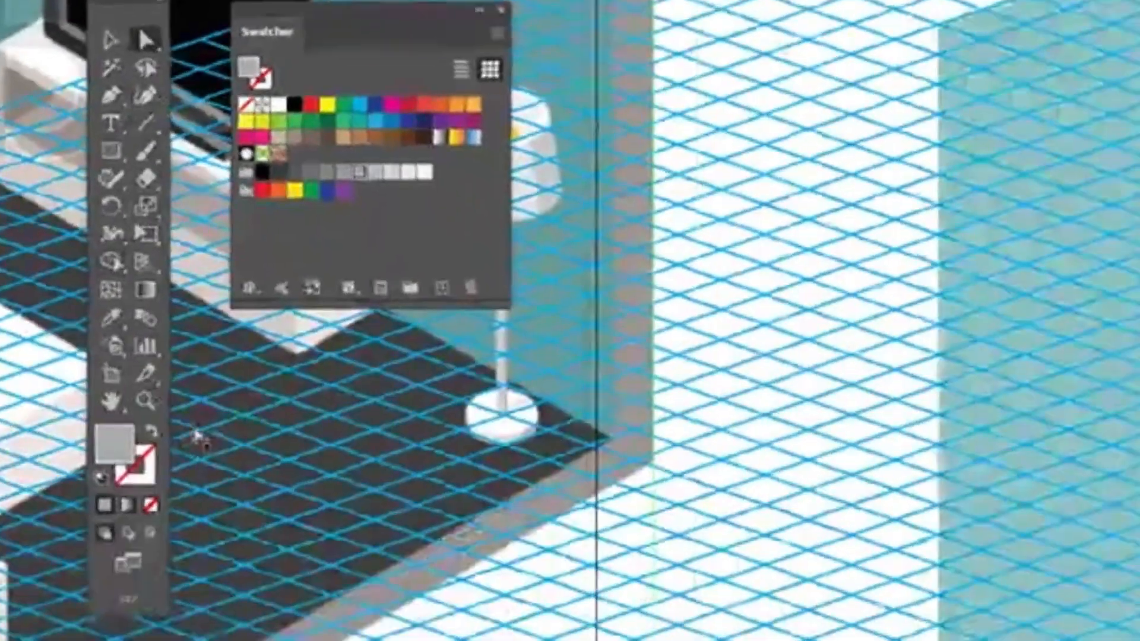
pyautogui.press('z')
pyautogui.click(926, 456)
pyautogui.keyDown('alt'); pyautogui.click(1021, 453); pyautogui.keyUp('alt')
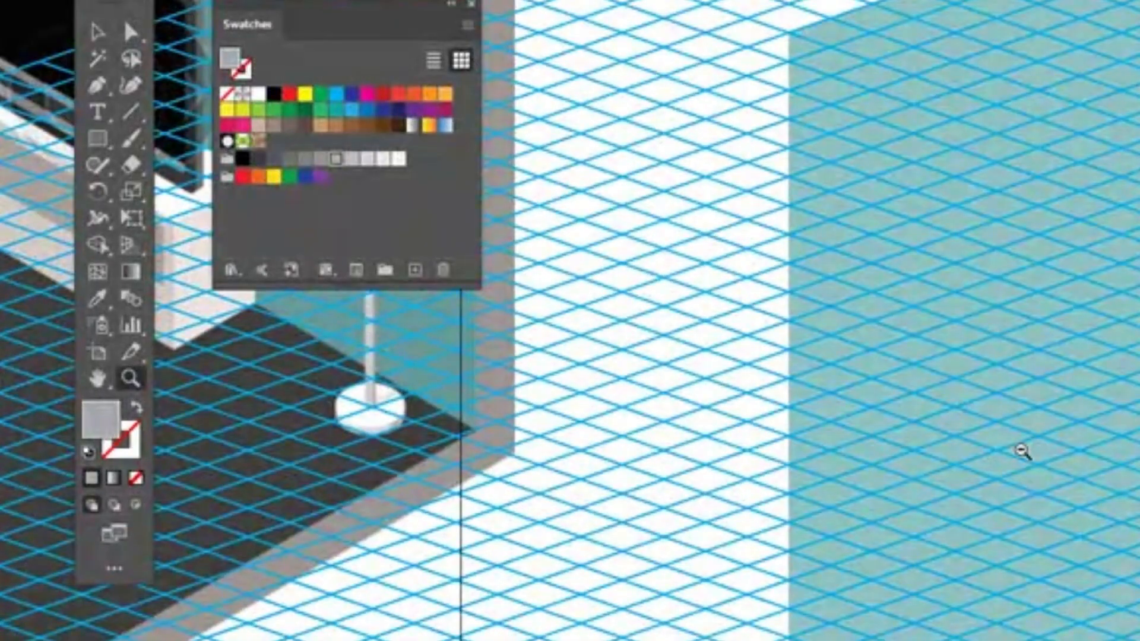
pyautogui.keyDown('alt'); pyautogui.click(1021, 451); pyautogui.keyUp('alt')
pyautogui.keyDown('alt'); pyautogui.click(1022, 451); pyautogui.keyUp('alt')
pyautogui.keyDown('alt'); pyautogui.click(1021, 451); pyautogui.keyUp('alt')
pyautogui.keyDown('alt'); pyautogui.click(1022, 451); pyautogui.keyUp('alt')
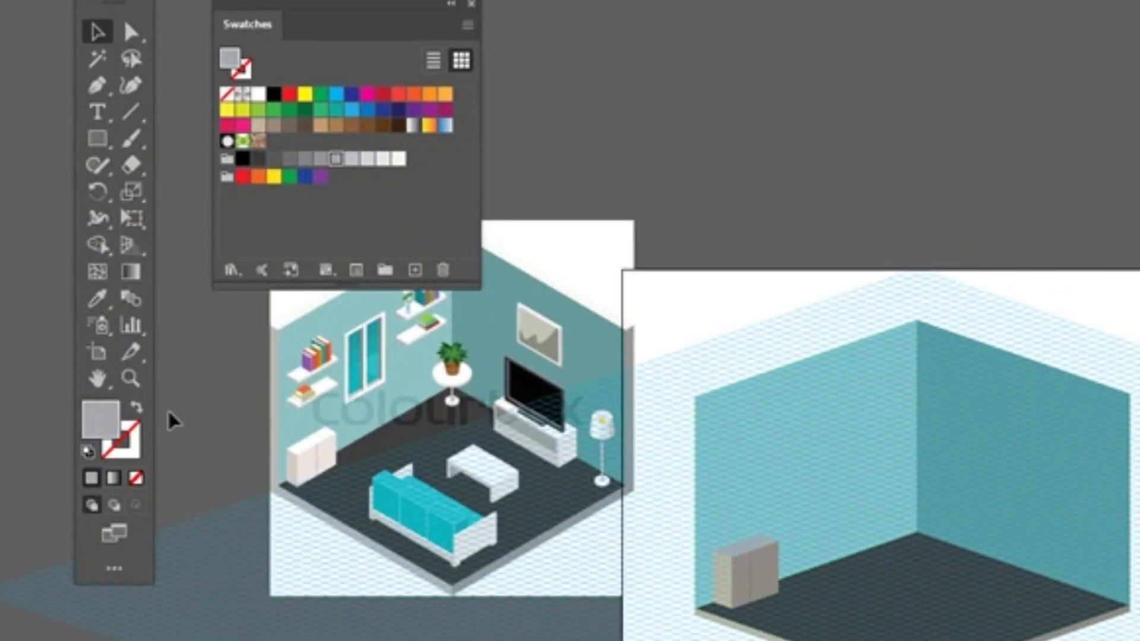
# - Examine the furniture in the reference room and compare it with the drawn room's left wall
pyautogui.click(130, 378)
pyautogui.hscroll(-5, 653, 386)
pyautogui.click(1007, 575)
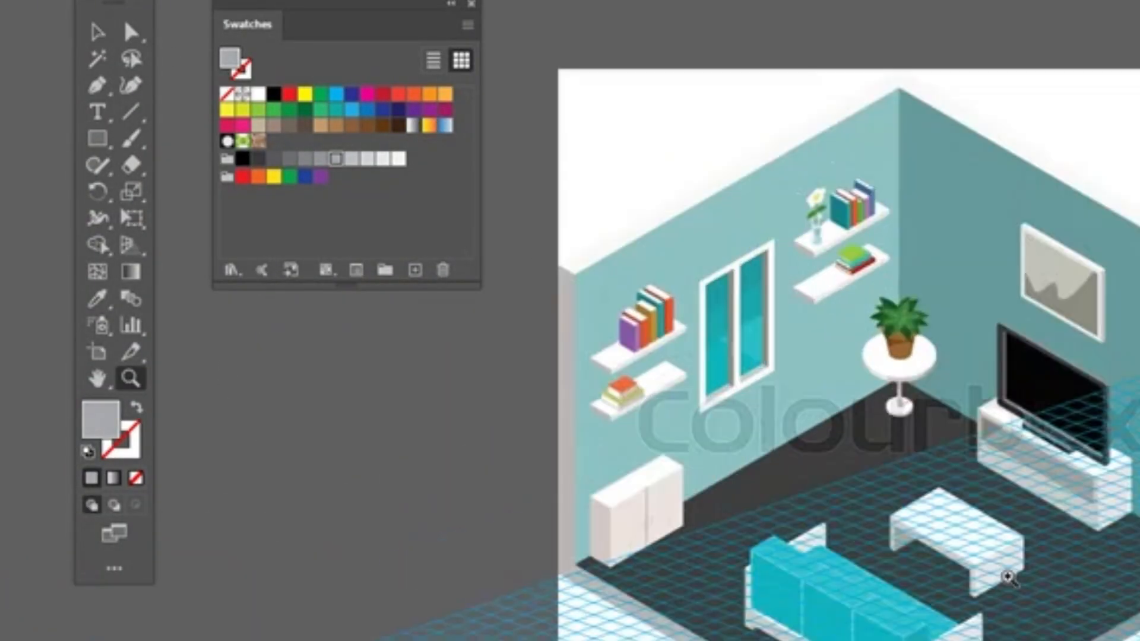
pyautogui.click(1007, 574)
pyautogui.moveTo(1062, 539); pyautogui.dragTo(945, 530)
pyautogui.moveTo(1137, 568)
pyautogui.mouseDown()
pyautogui.moveTo(832, 595)
pyautogui.moveTo(749, 625)
pyautogui.mouseUp()
pyautogui.moveTo(1130, 623); pyautogui.dragTo(744, 559)
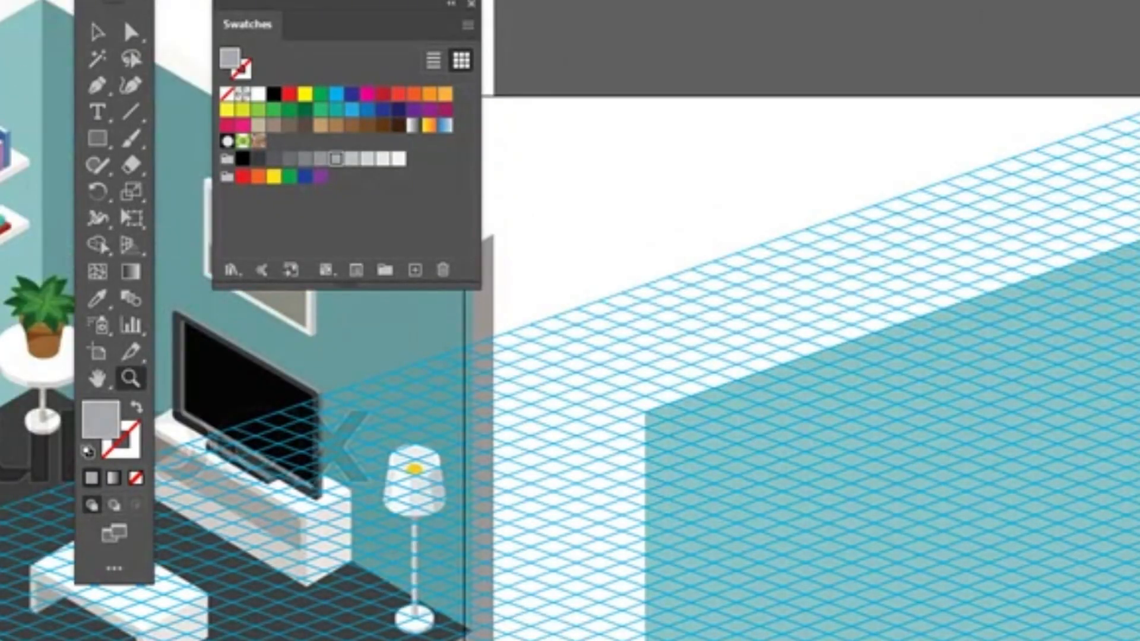
# - Draw a grey window panel and a narrow shelf to its right on the left wall with the Pen tool, following the isometric grid
pyautogui.click(98, 85)
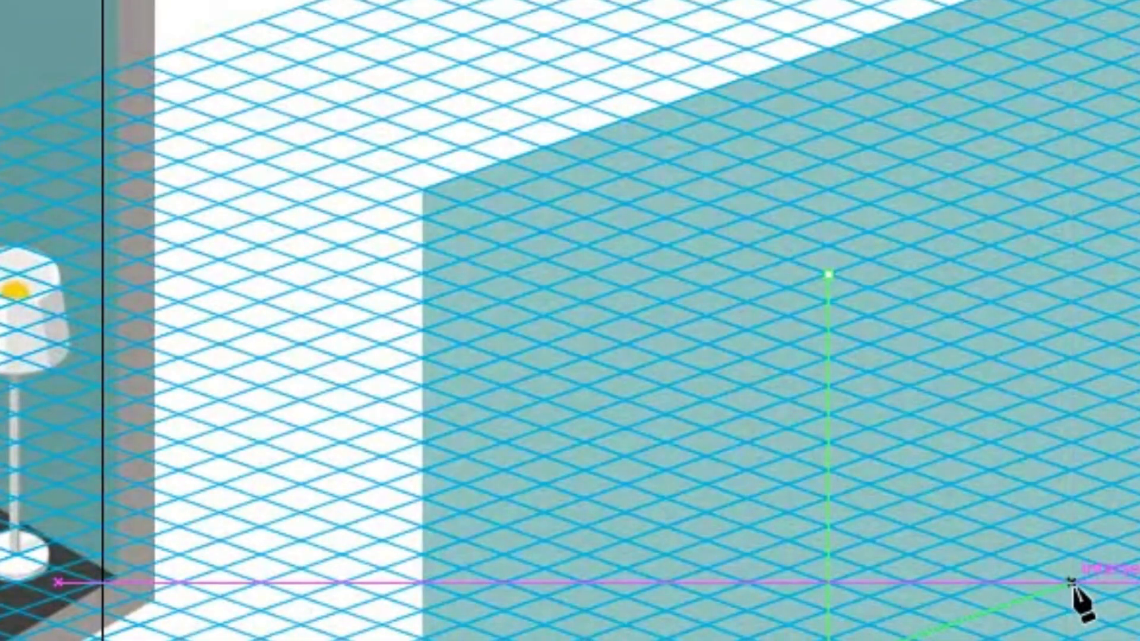
pyautogui.click(1071, 582)
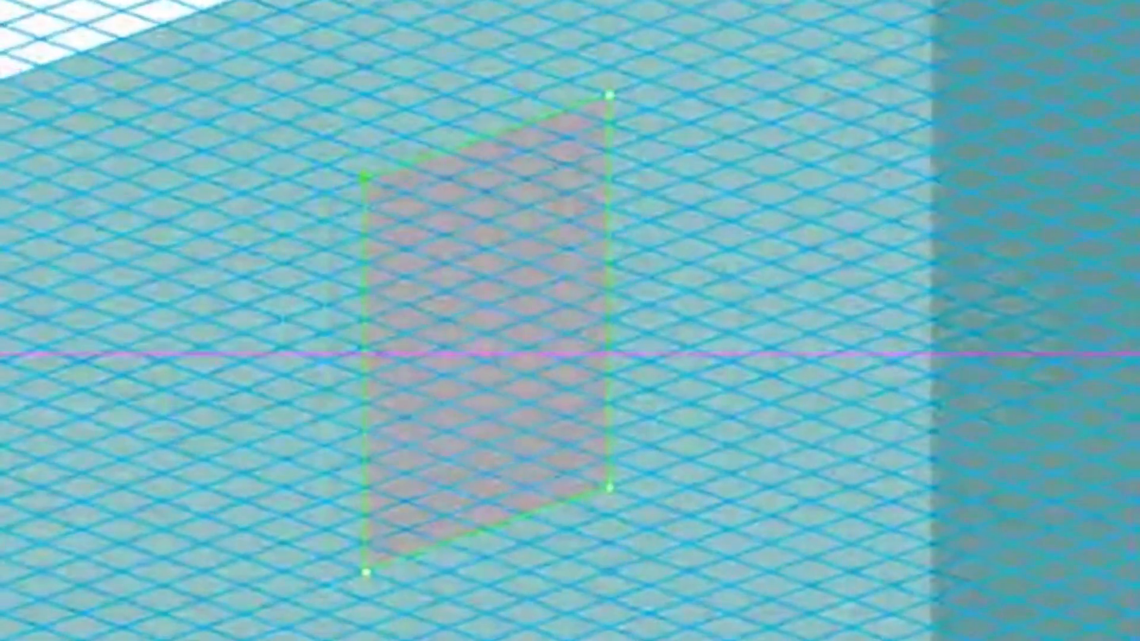
pyautogui.click(730, 164)
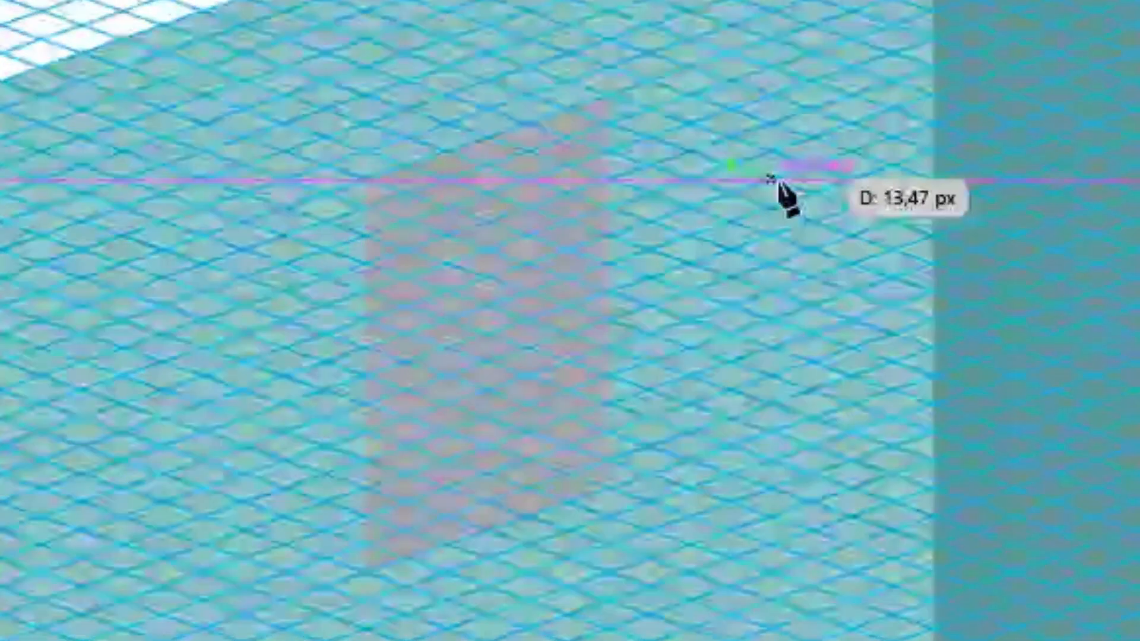
pyautogui.click(770, 178)
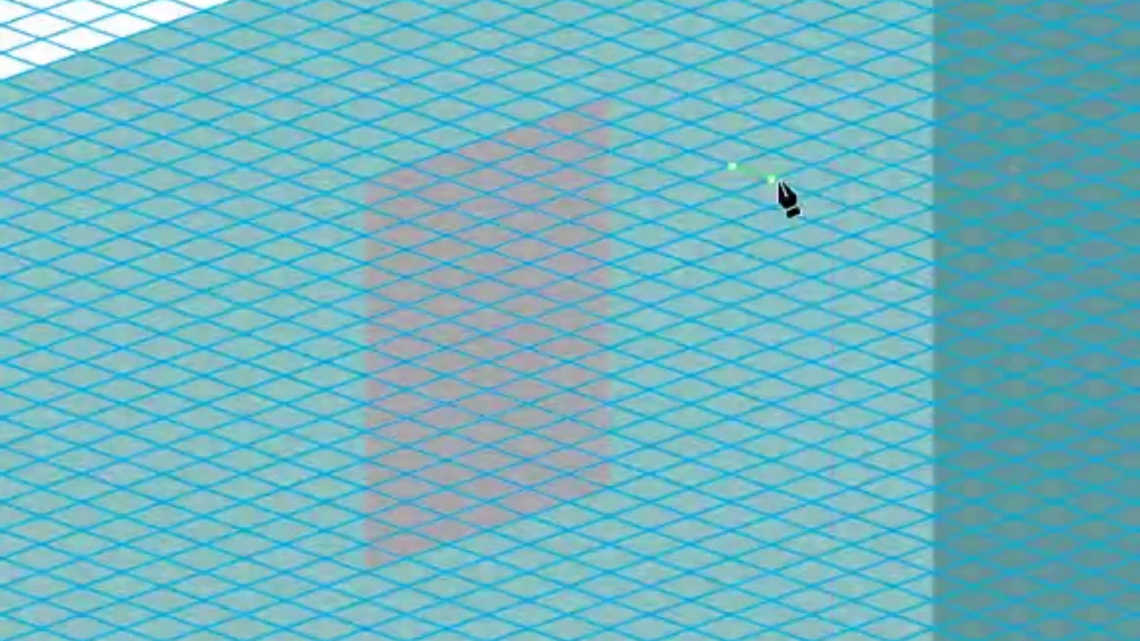
pyautogui.click(892, 137)
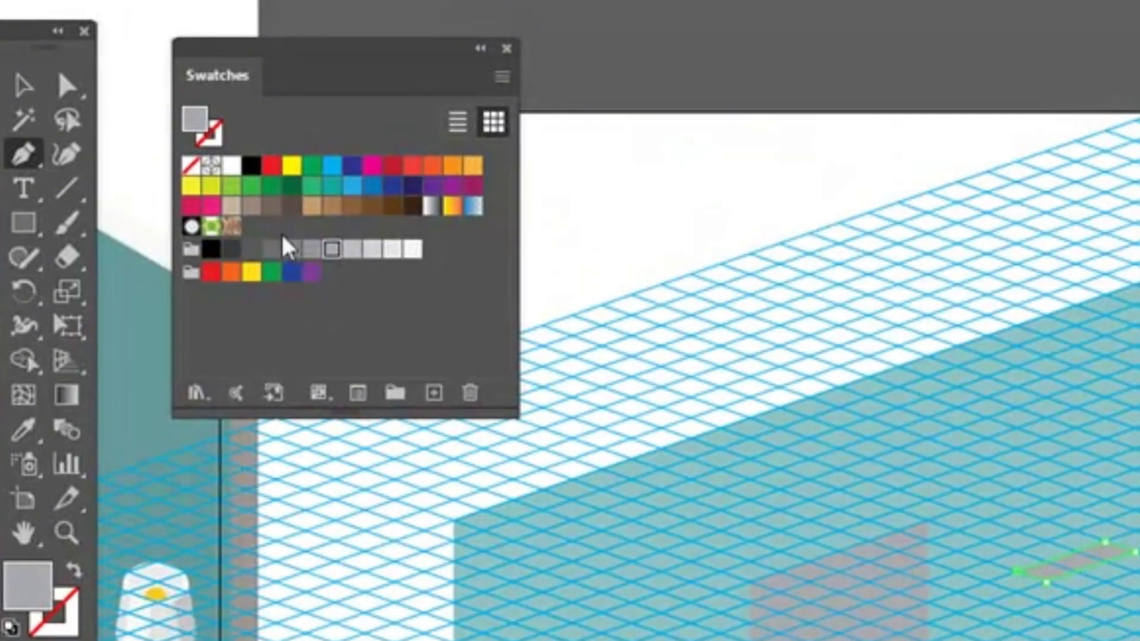
# - Fill the wall shelf with a lighter grey swatch and place a copy of it directly below
pyautogui.click(351, 249)
pyautogui.click(34, 90)
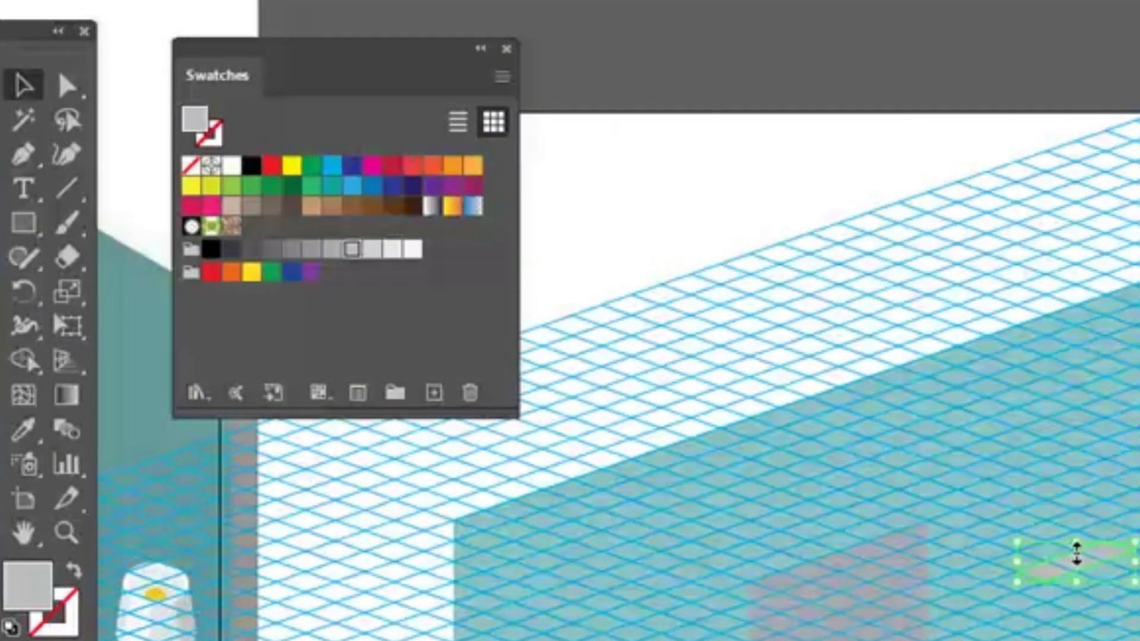
pyautogui.moveTo(1080, 570); pyautogui.dragTo(1058, 622)
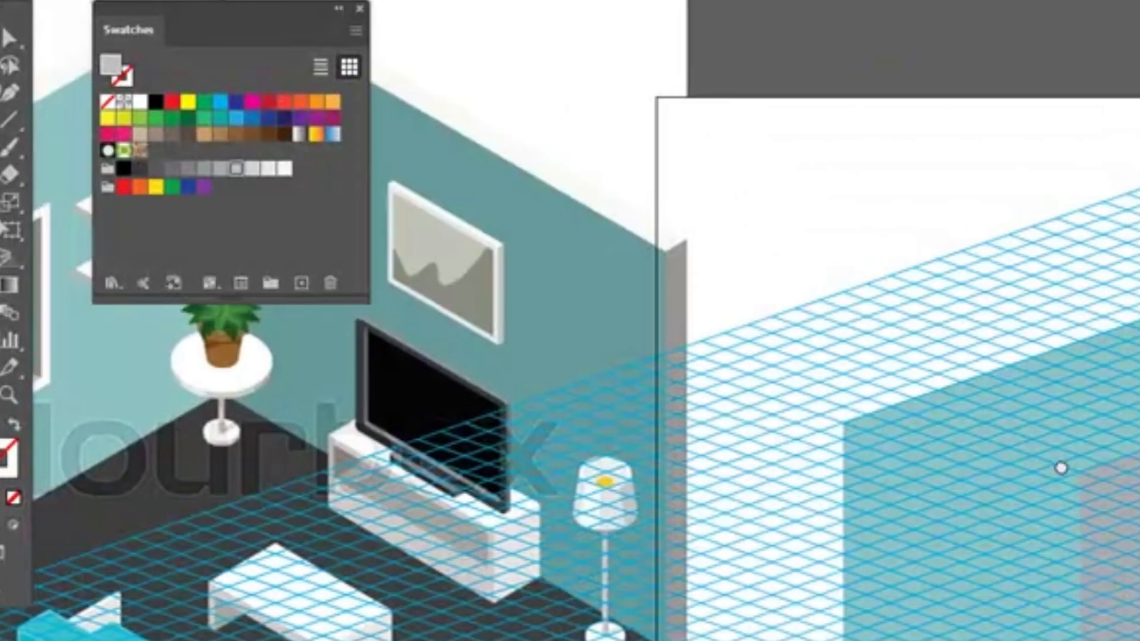
# - Hide the grid pattern layer and compare the whole drawn room with the reference room
pyautogui.moveTo(1060, 468); pyautogui.dragTo(914, 538)
pyautogui.click(9, 395)
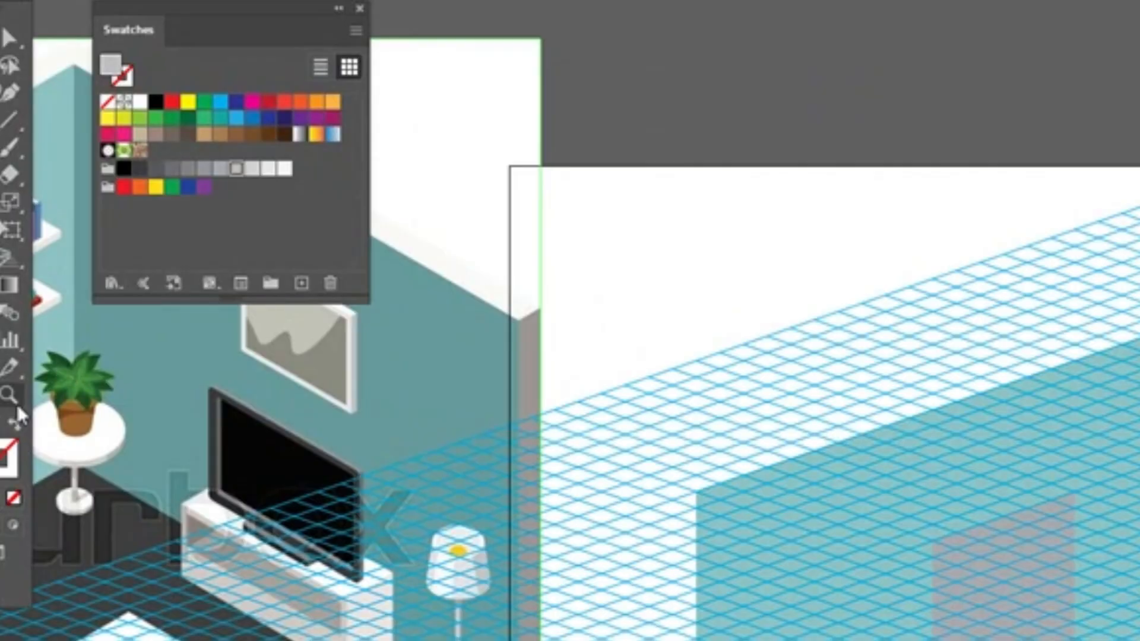
pyautogui.keyDown('alt'); pyautogui.click(1065, 527); pyautogui.keyUp('alt')
pyautogui.keyDown('alt'); pyautogui.click(1066, 527); pyautogui.keyUp('alt')
pyautogui.moveTo(333, 383); pyautogui.dragTo(582, 340)
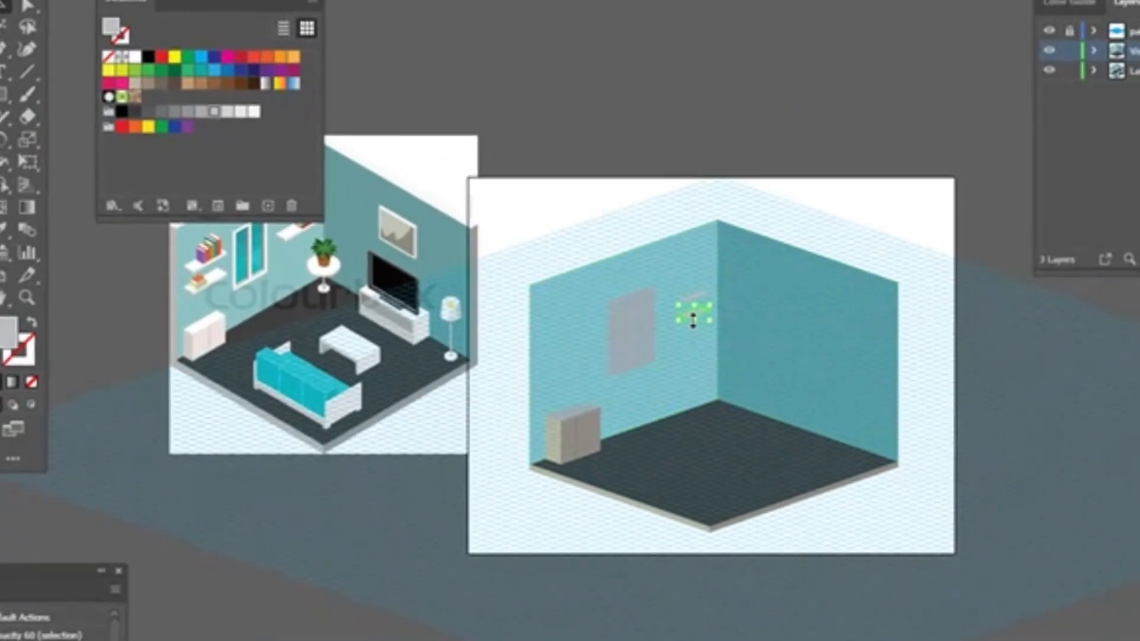
pyautogui.click(1048, 31)
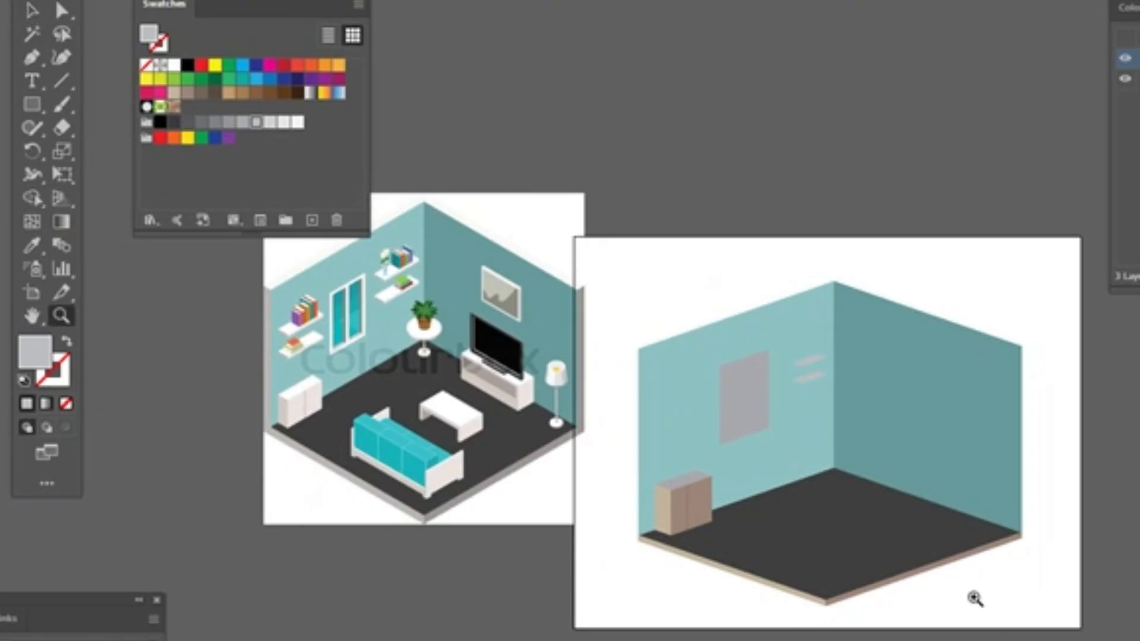
# - Examine the sample isometric rooms on the sheet titled ISOMETRIC
pyautogui.click(948, 557)
pyautogui.moveTo(776, 503); pyautogui.dragTo(982, 632)
pyautogui.moveTo(880, 583); pyautogui.dragTo(924, 609)
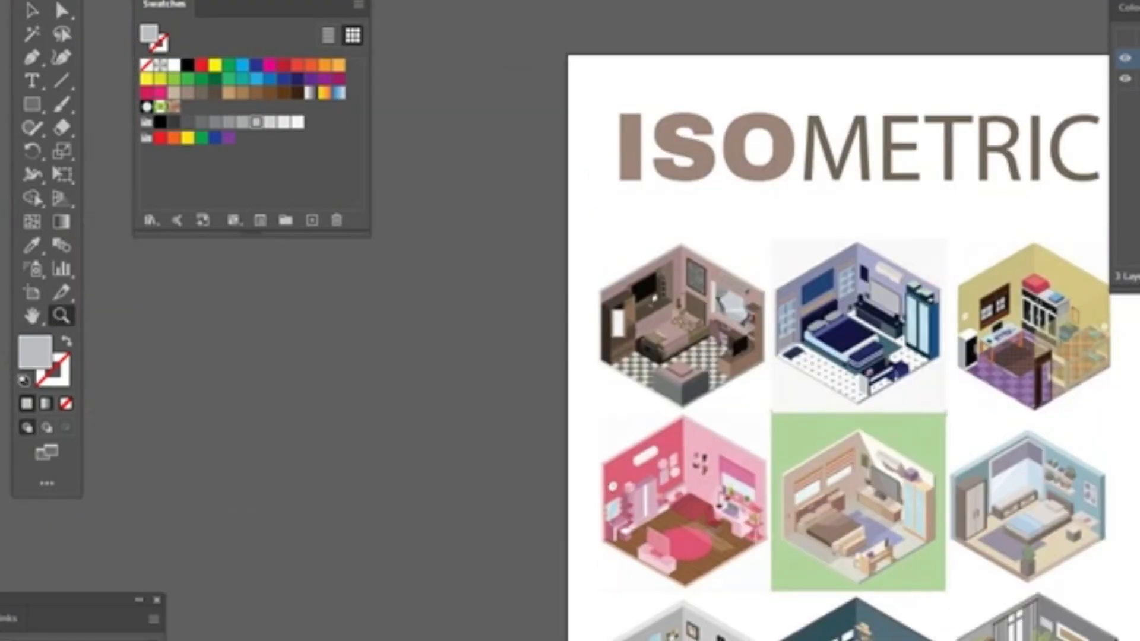
pyautogui.hscroll(2, 871, 445)
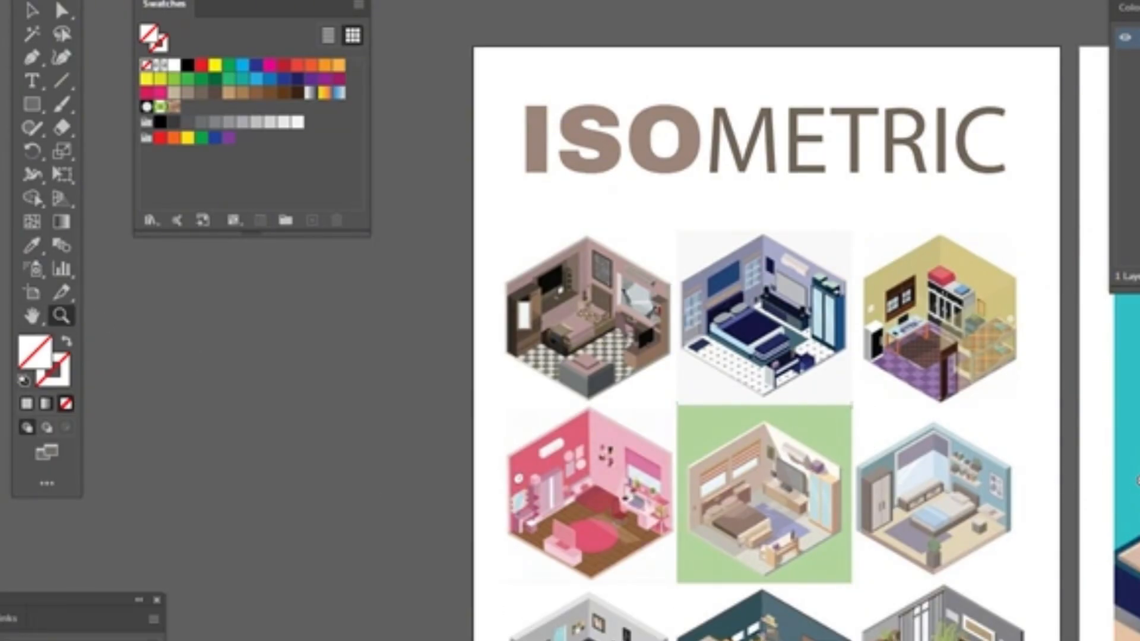
pyautogui.keyDown('alt'); pyautogui.click(1044, 446); pyautogui.keyUp('alt')
pyautogui.keyDown('alt'); pyautogui.click(1103, 447); pyautogui.keyUp('alt')
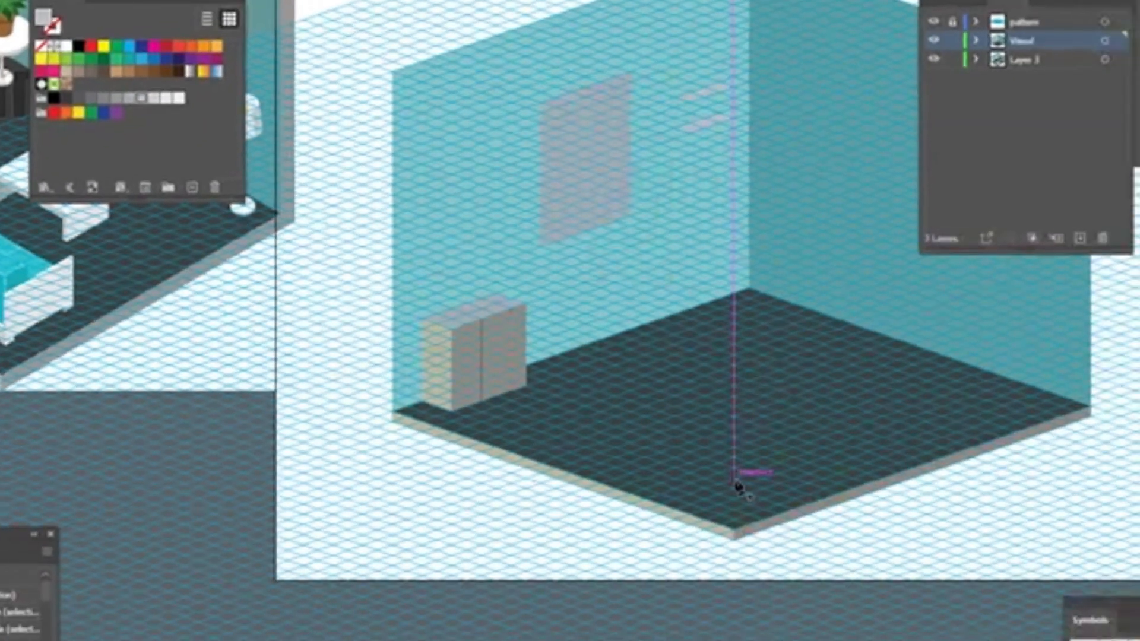
# - Draw the sofa's light grey end panel on the floor with the Pen tool, with sloping edges about 68 px long
pyautogui.click(882, 546)
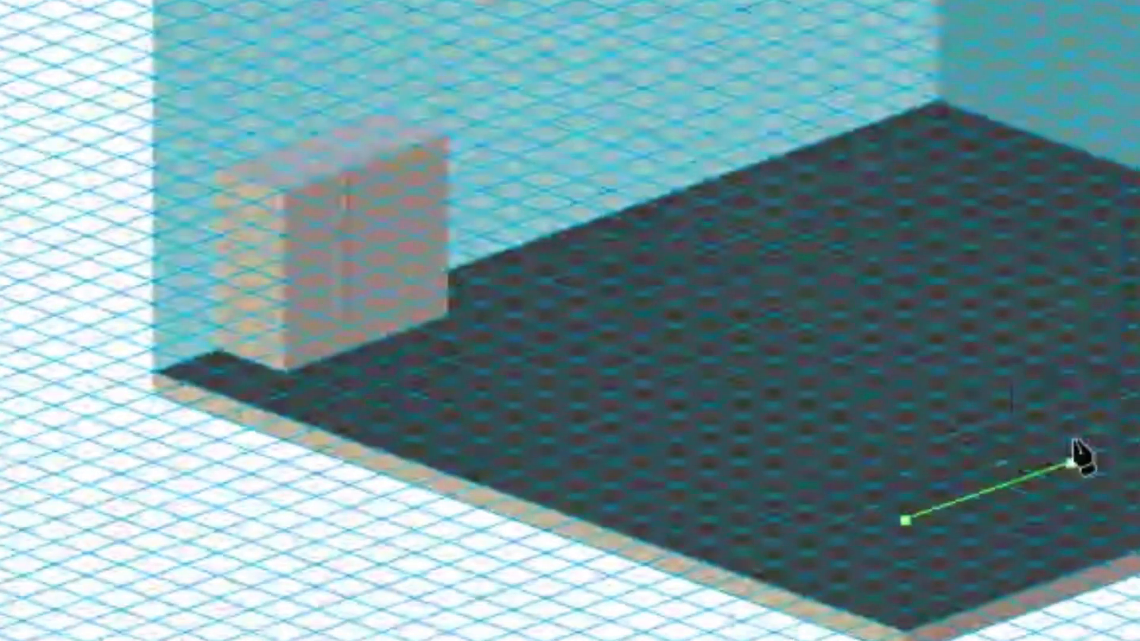
pyautogui.click(1068, 465)
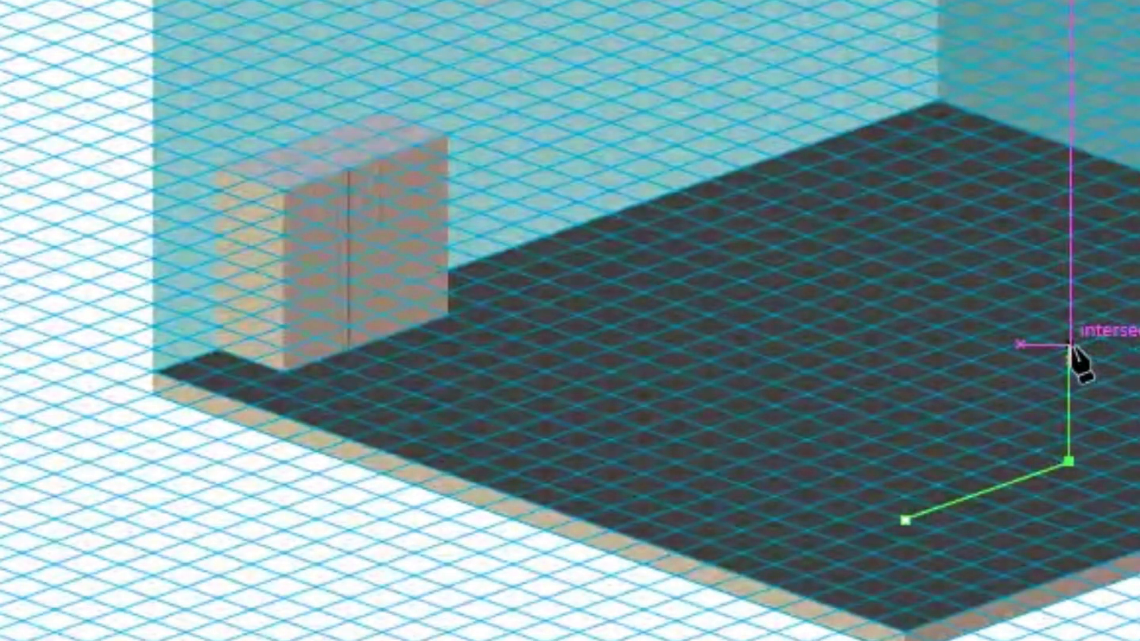
pyautogui.click(1068, 344)
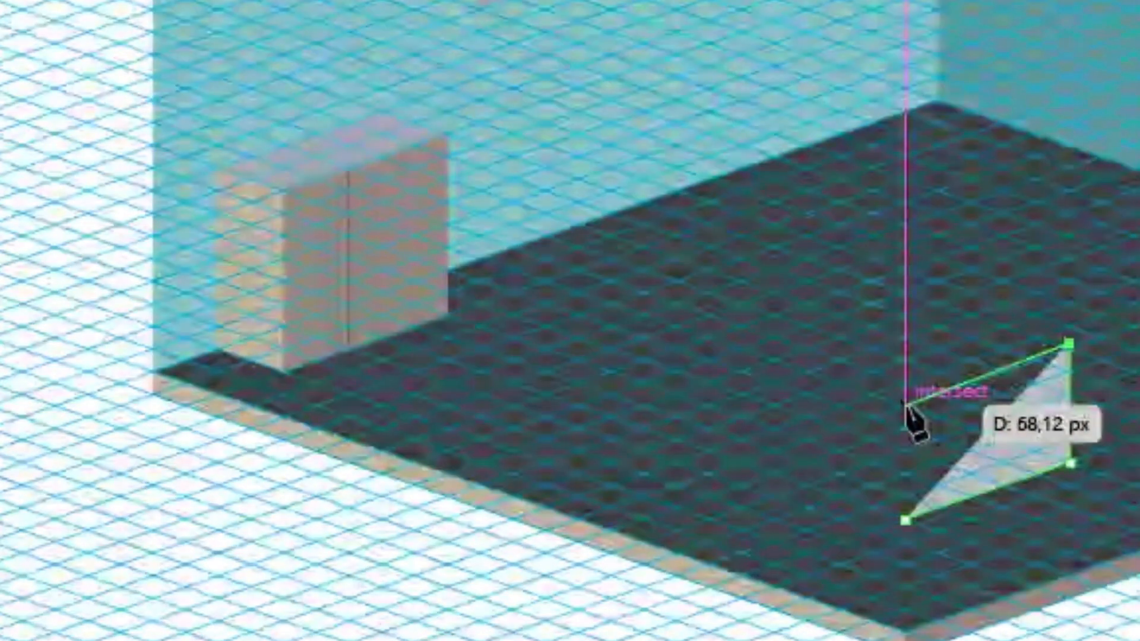
pyautogui.click(904, 406)
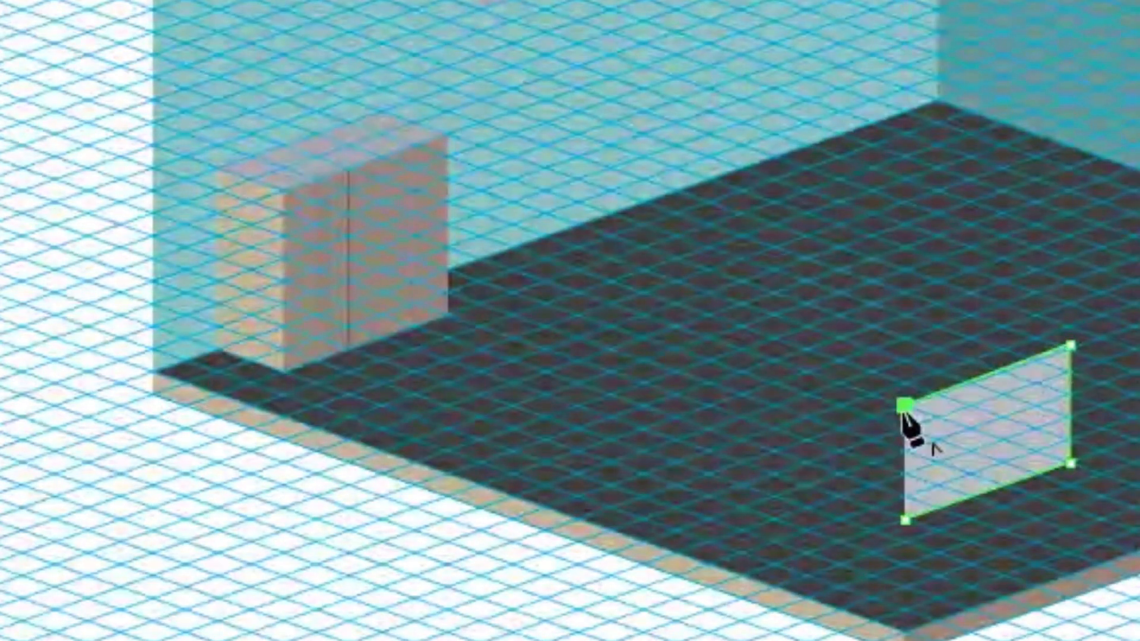
pyautogui.click(904, 520)
pyautogui.keyDown('ctrl'); pyautogui.click(934, 572); pyautogui.keyUp('ctrl')
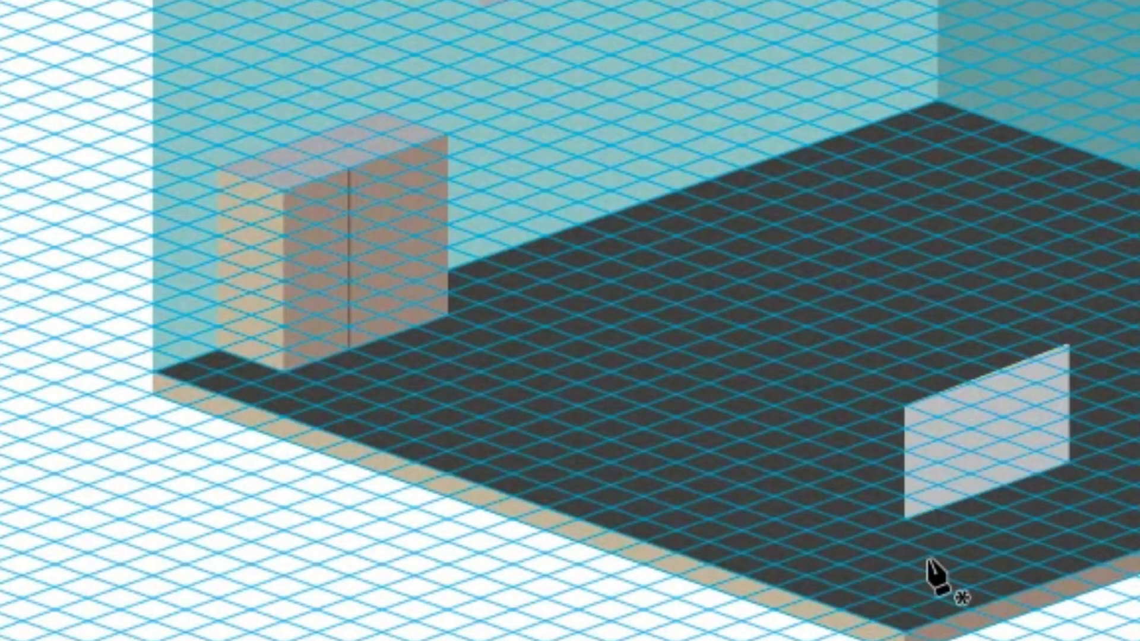
# - Draw the sofa's low base strip, about 121 px long, running back from the end panel's lower front corner
pyautogui.click(903, 520)
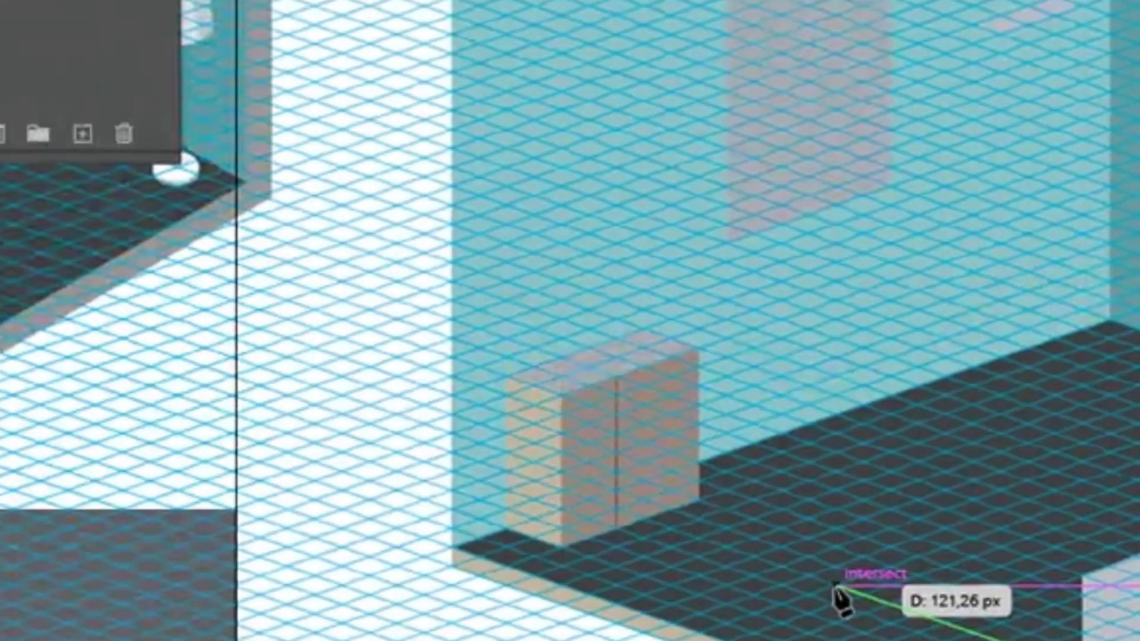
pyautogui.click(646, 444)
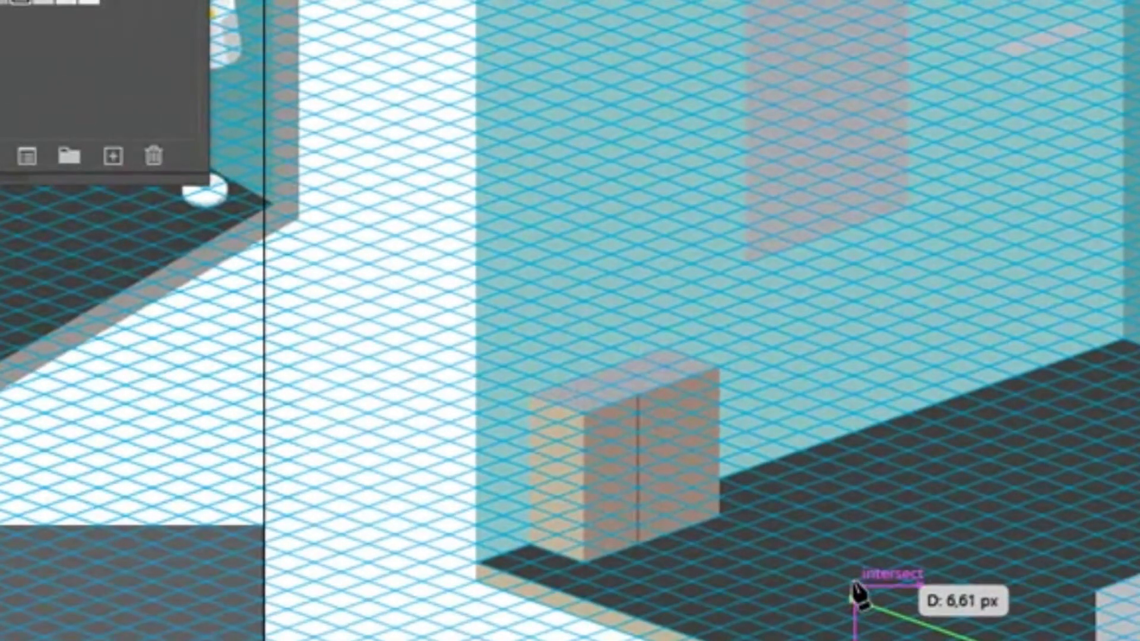
pyautogui.click(854, 600)
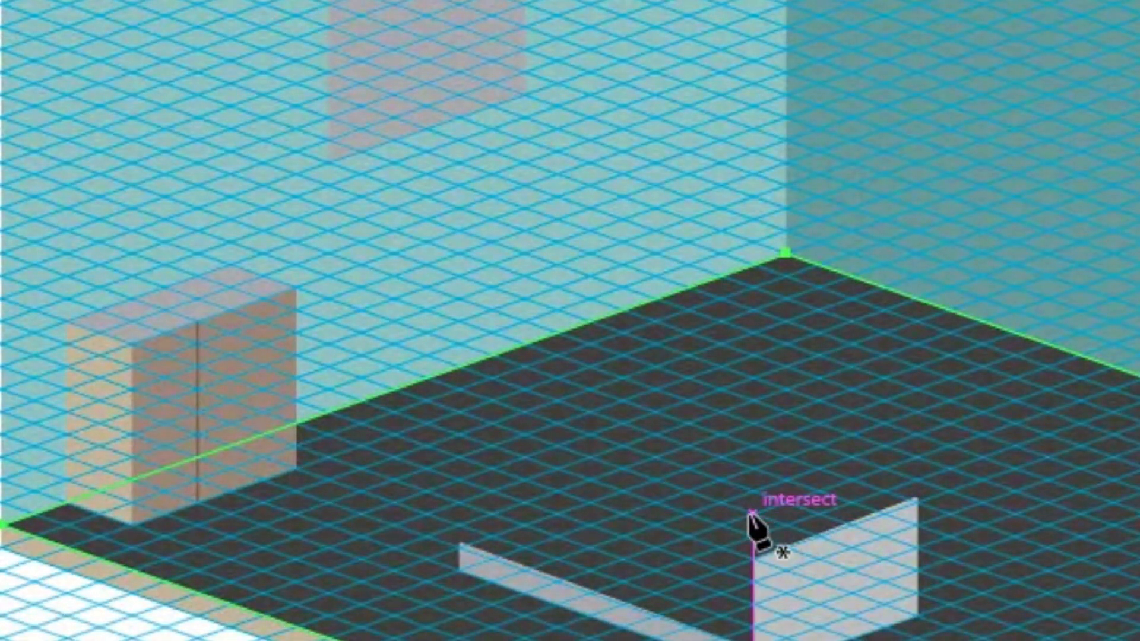
# - Draw the sofa's upright back panel above the base strip and fill it with a crimson swatch
pyautogui.moveTo(750, 514); pyautogui.dragTo(753, 638)
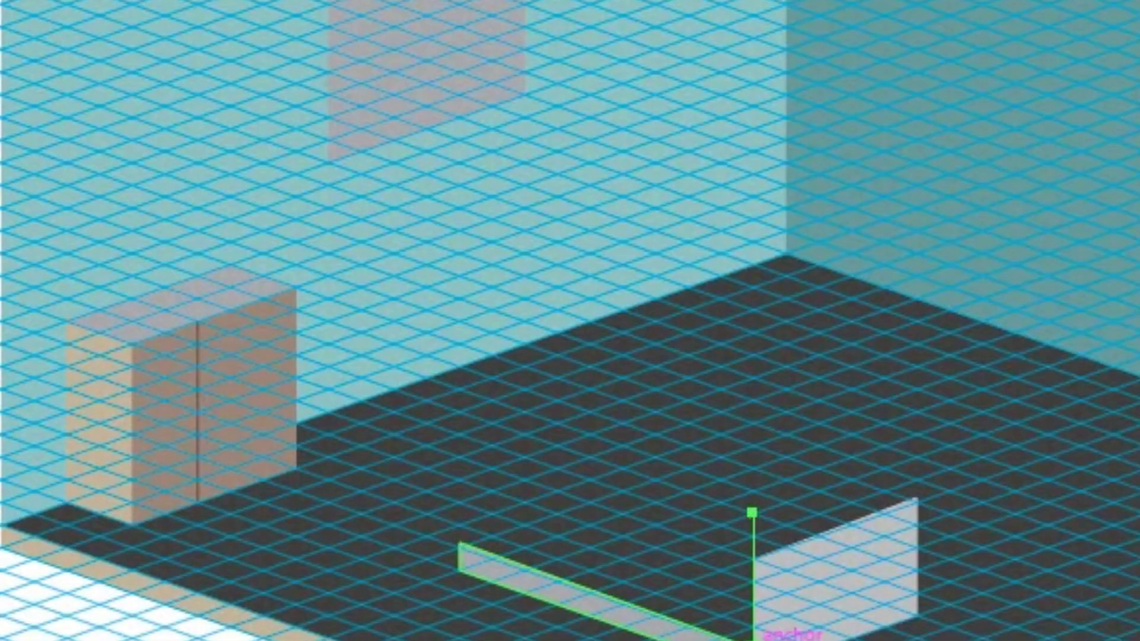
pyautogui.moveTo(461, 546); pyautogui.dragTo(465, 415)
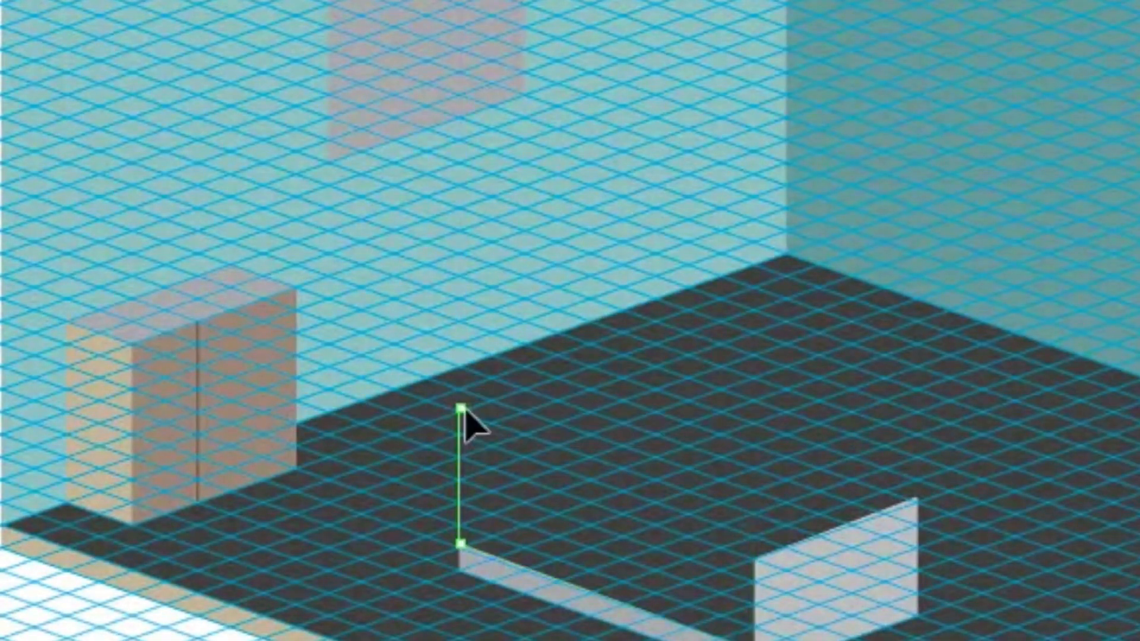
pyautogui.click(751, 513)
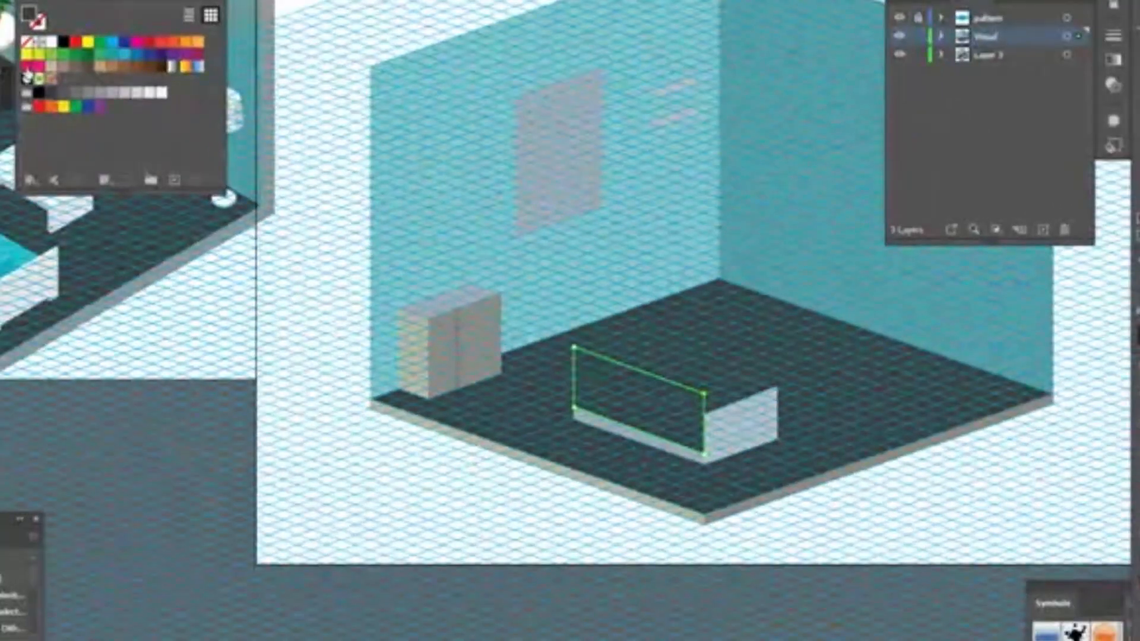
pyautogui.click(26, 69)
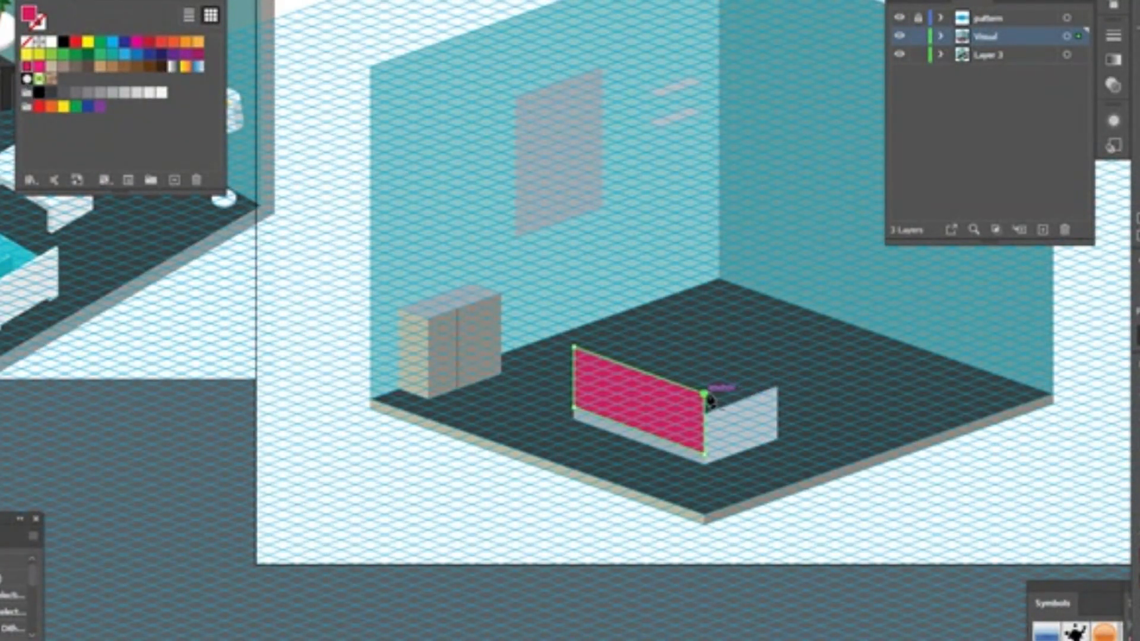
# - Draw the narrow top face along the sofa back's upper edge and fill it with a brighter pink swatch
pyautogui.click(588, 343)
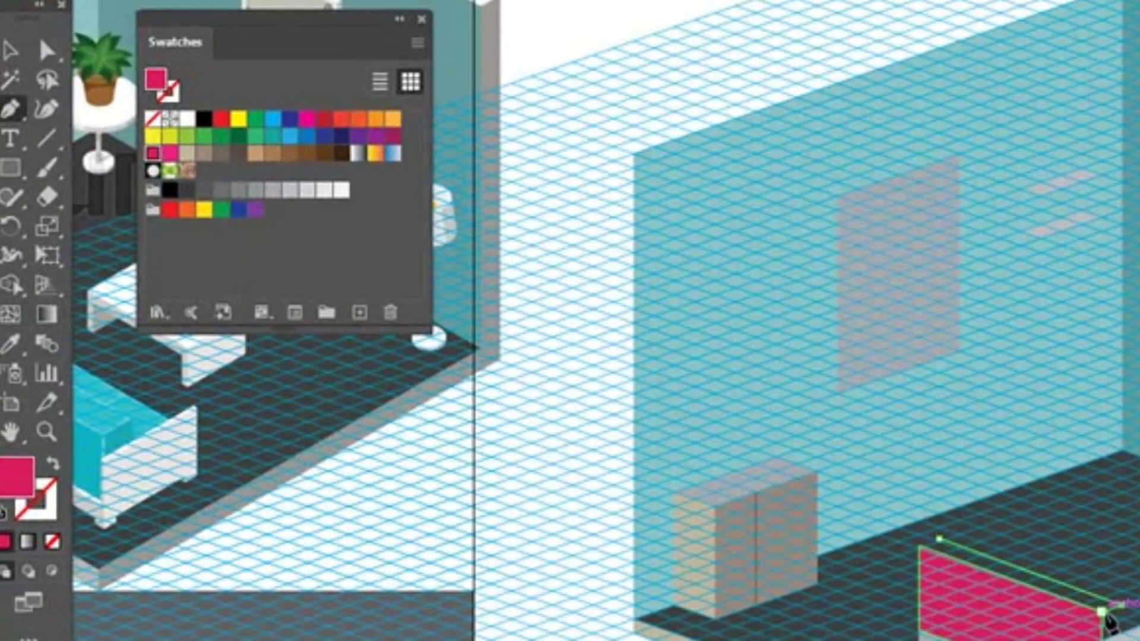
pyautogui.click(1103, 613)
pyautogui.click(920, 545)
pyautogui.click(939, 538)
pyautogui.click(171, 156)
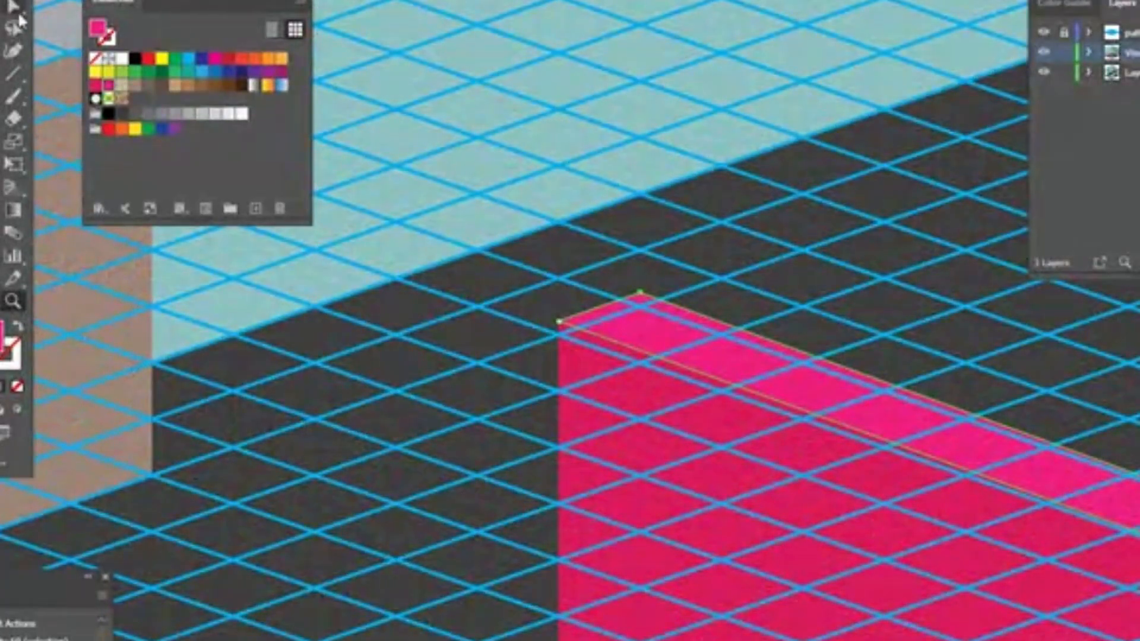
# - Align the pink top face's corner anchor points with the back panel's edge and the grid intersections
pyautogui.click(21, 19)
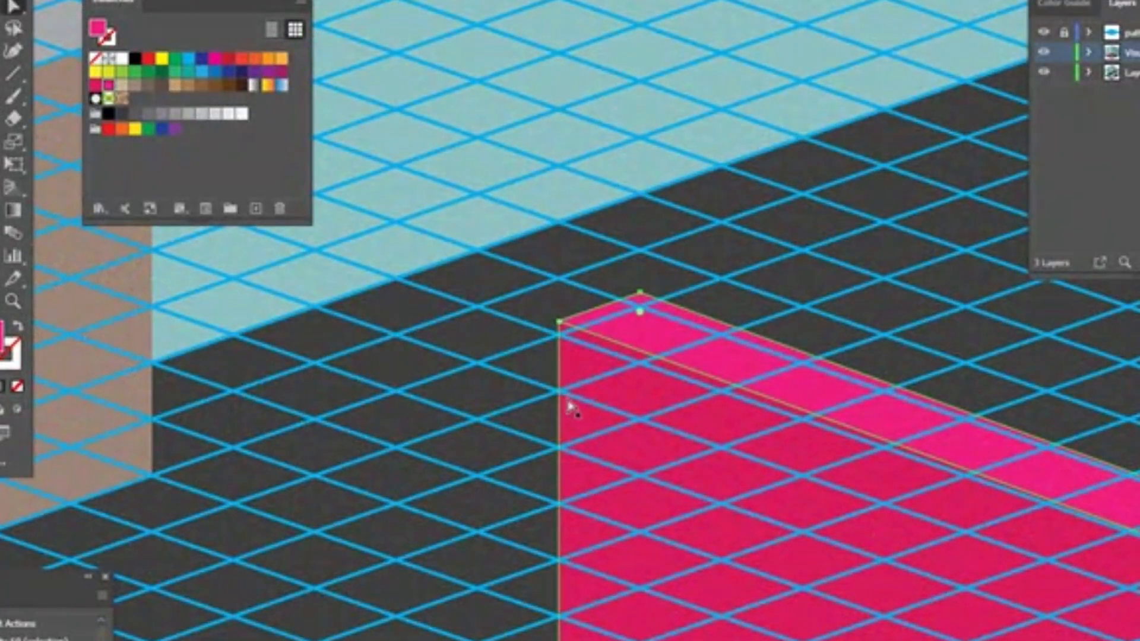
pyautogui.moveTo(558, 326)
pyautogui.mouseDown()
pyautogui.moveTo(603, 331)
pyautogui.moveTo(558, 324)
pyautogui.mouseUp()
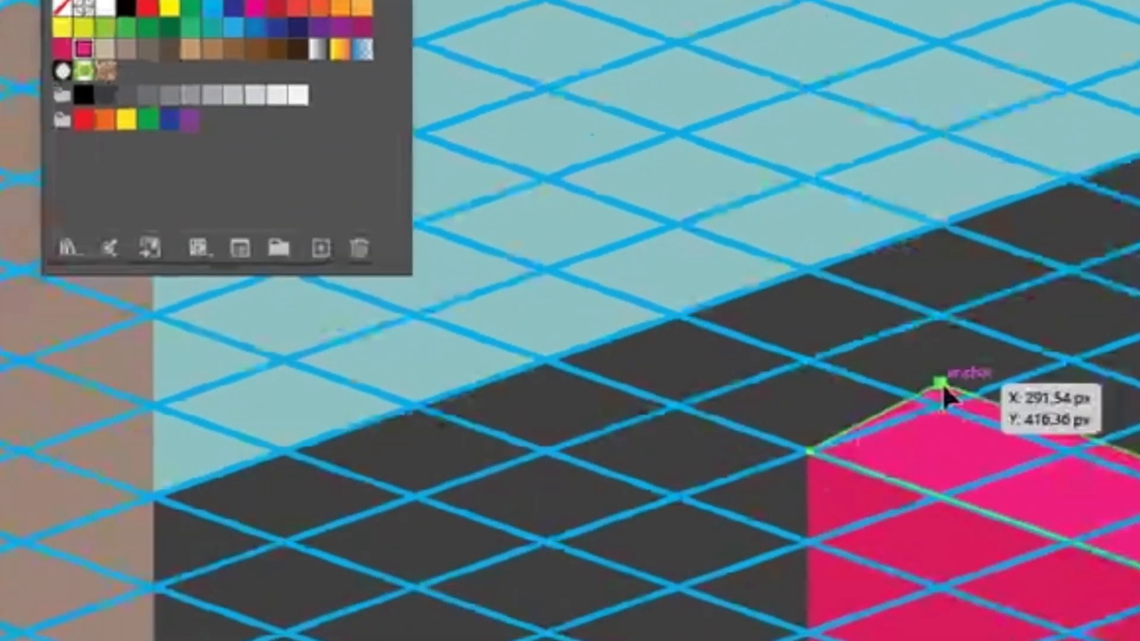
pyautogui.moveTo(1077, 591); pyautogui.dragTo(629, 567)
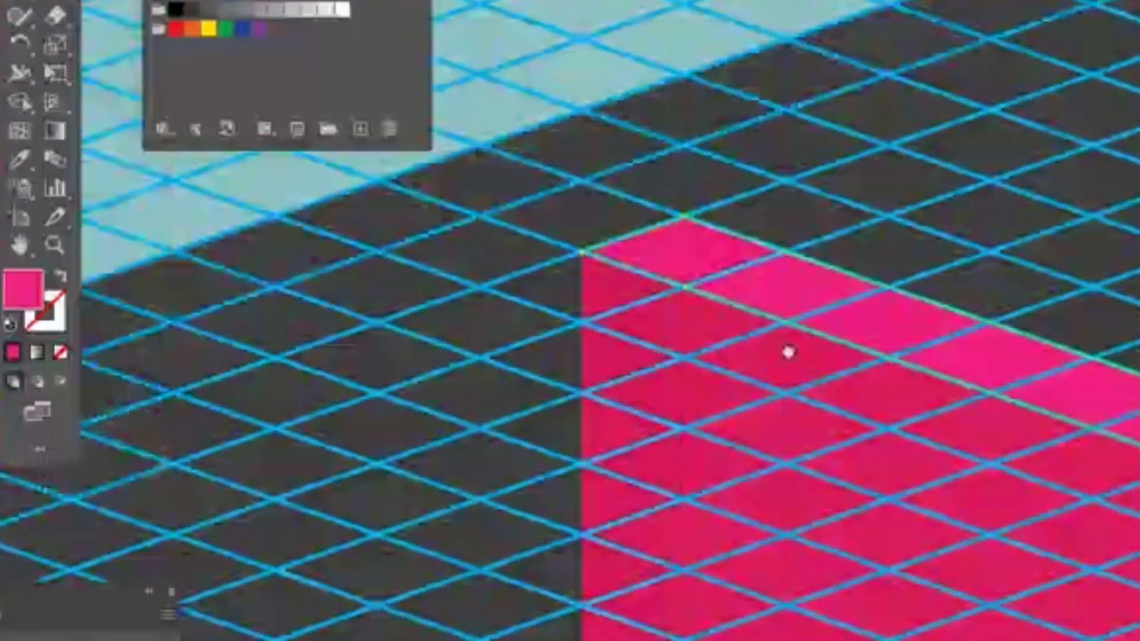
pyautogui.hotkey('ctrl', '+')
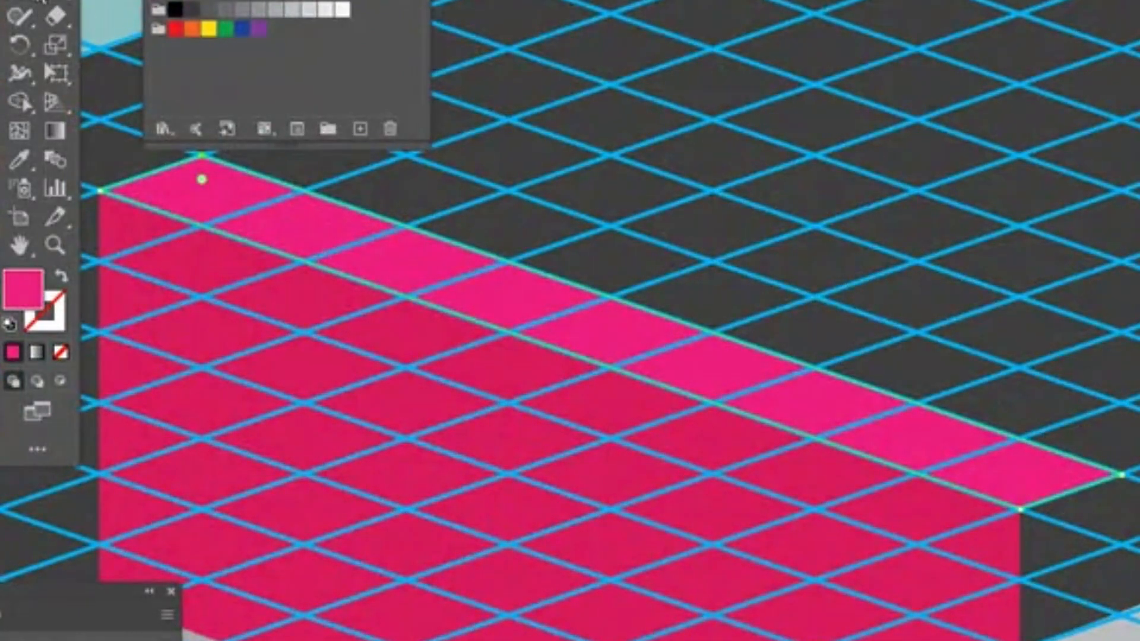
pyautogui.scroll(-5, 1047, 406)
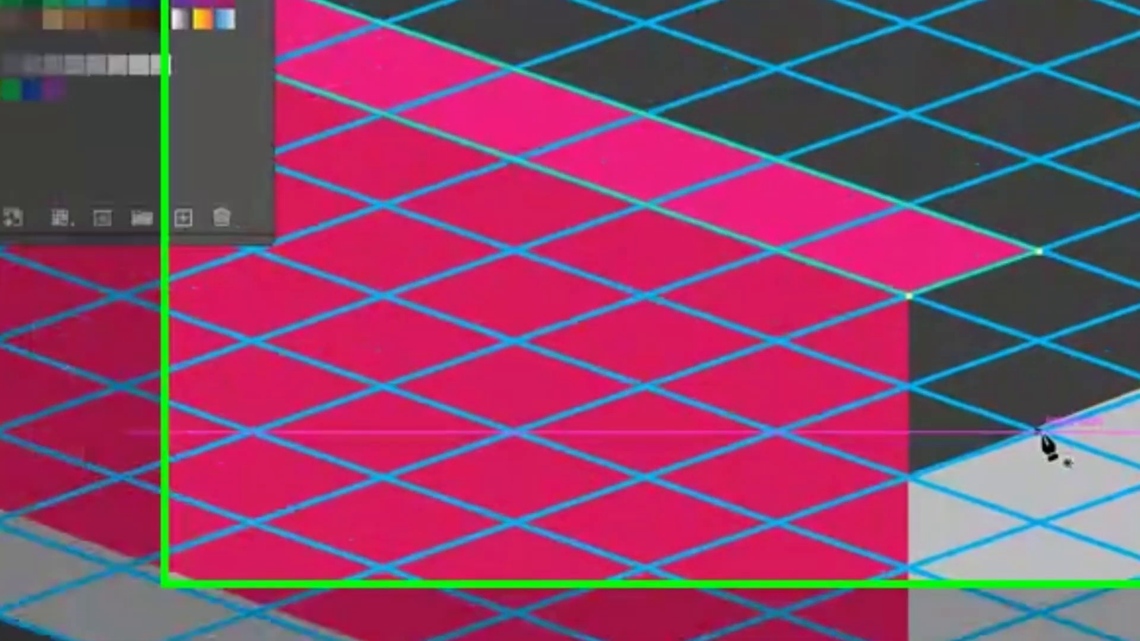
# - Draw the end face of the sofa's back with the Pen tool, between its top face and the grey end panel
pyautogui.click(1038, 432)
pyautogui.click(1039, 253)
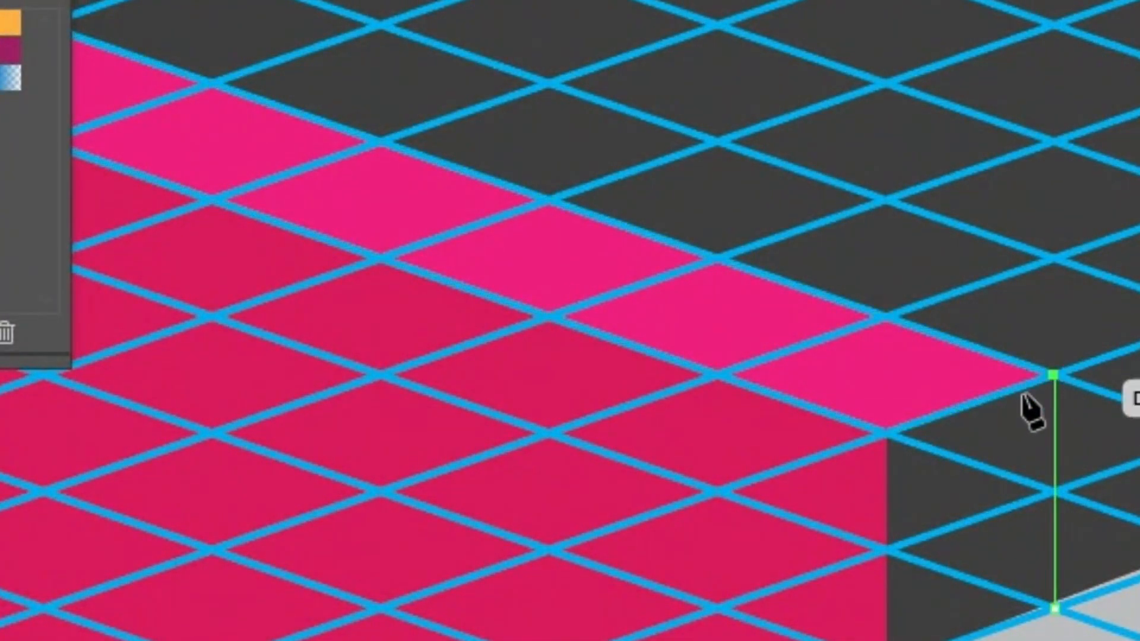
pyautogui.click(885, 431)
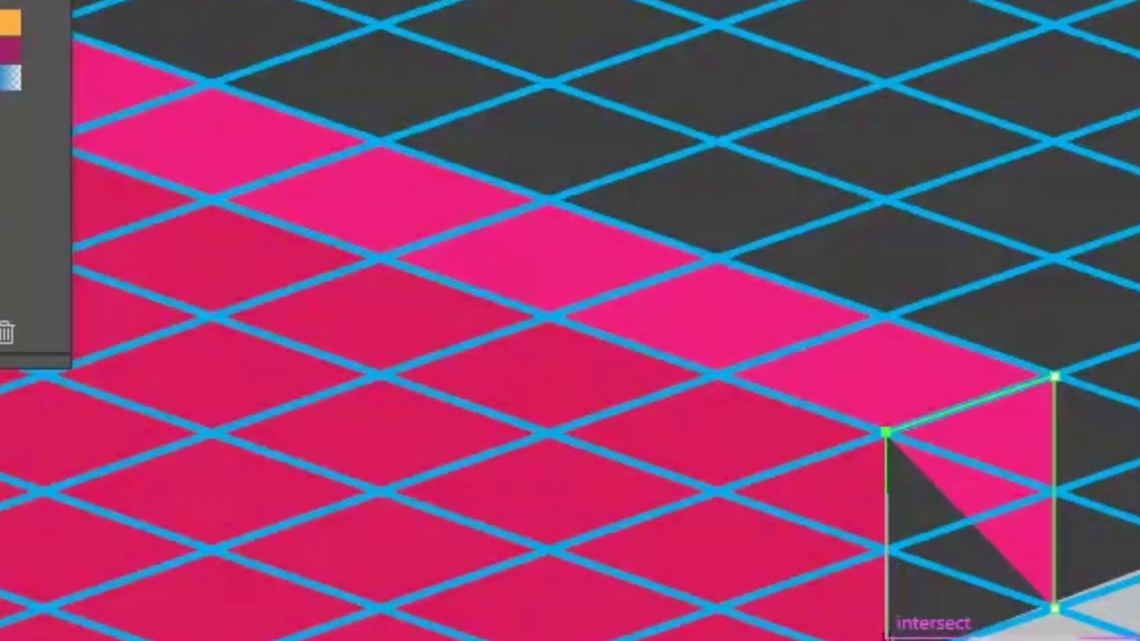
pyautogui.click(885, 640)
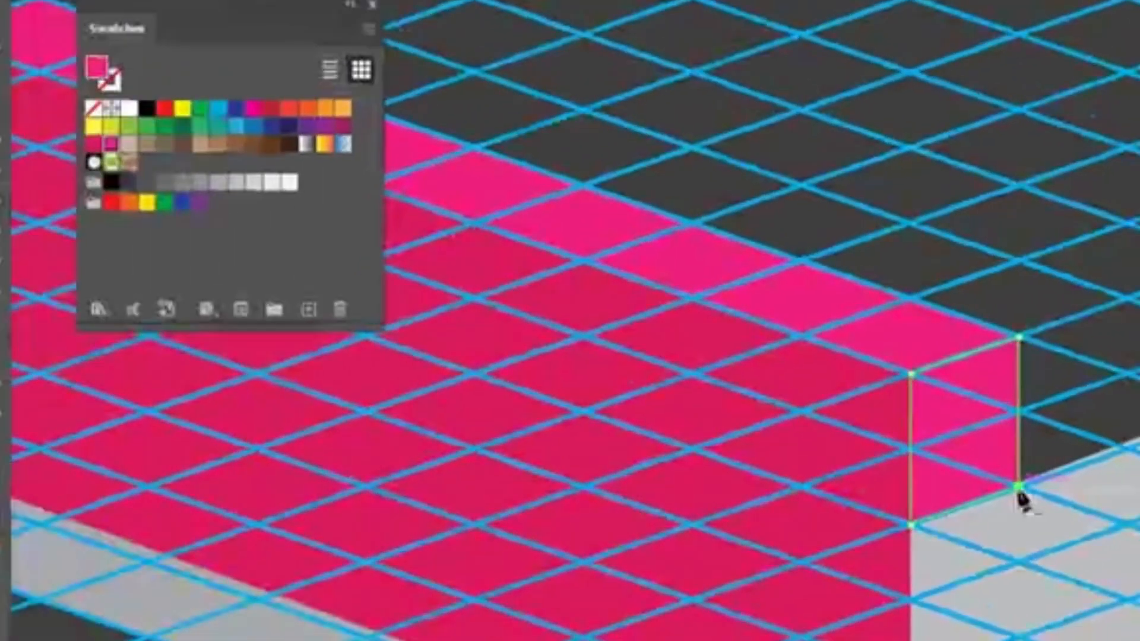
# - Finish the end face of the sofa's back and adjust the grey end panel's upper outer corner anchor toward the grid
pyautogui.click(1019, 487)
pyautogui.press('v')
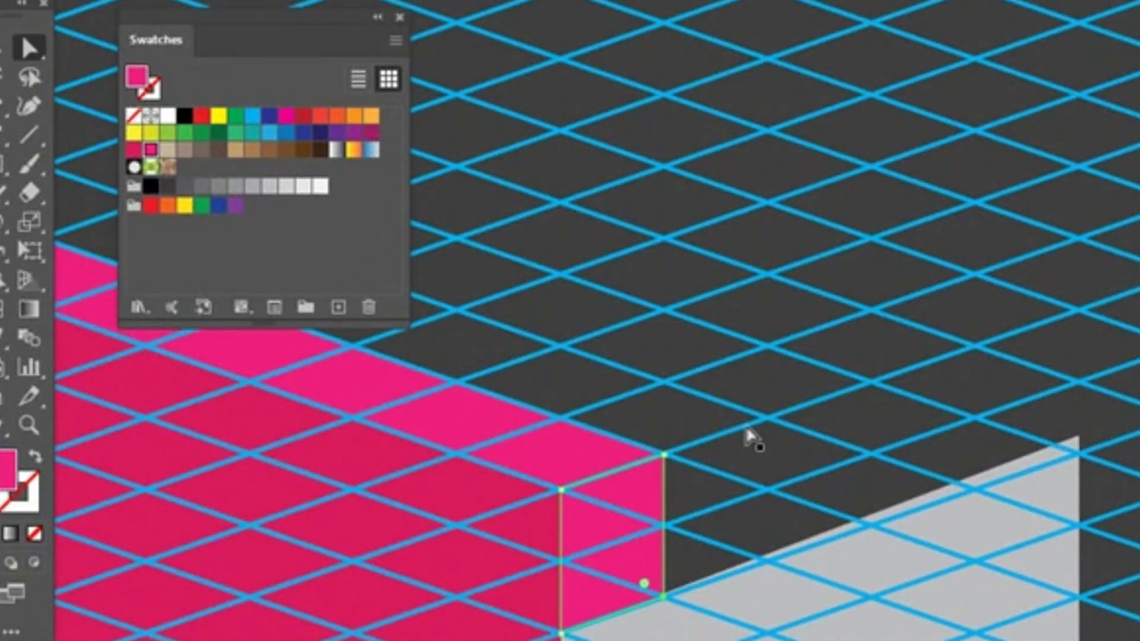
pyautogui.click(1030, 498)
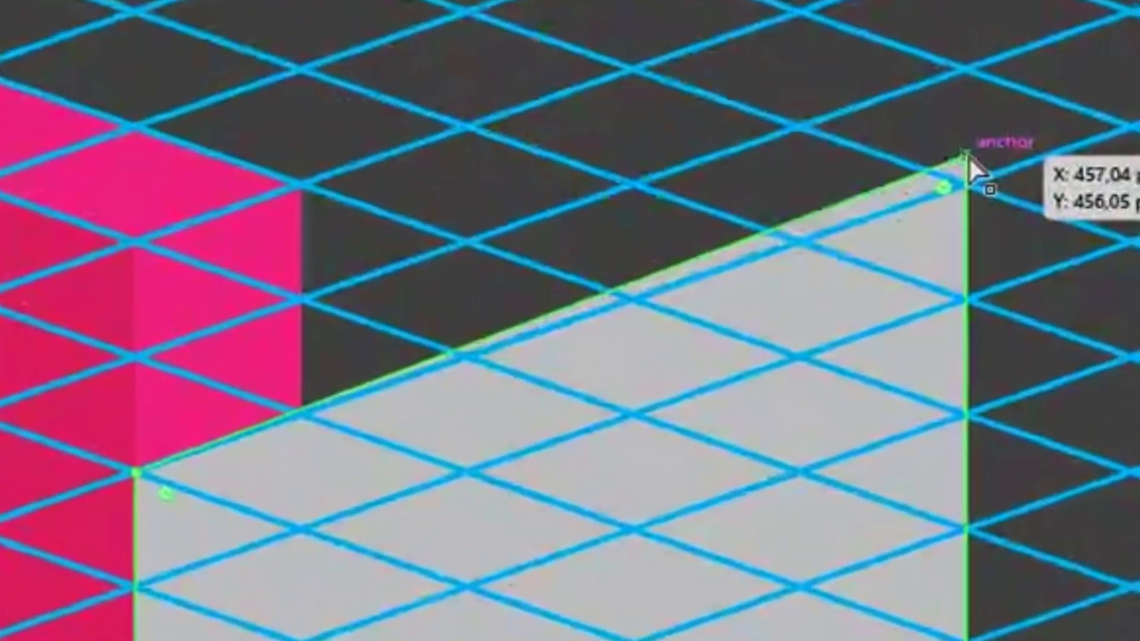
pyautogui.moveTo(1079, 437); pyautogui.dragTo(1080, 438)
pyautogui.moveTo(962, 176); pyautogui.dragTo(962, 177)
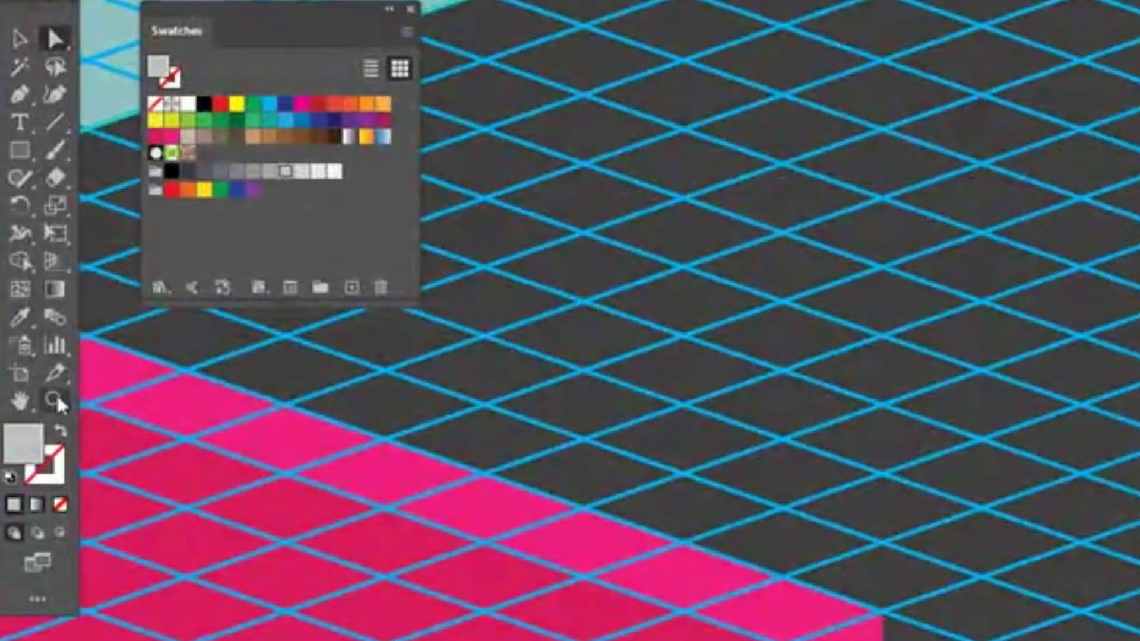
# - Draw the sofa's flat seat surface behind its back panel with the Pen tool and fill it with a red swatch
pyautogui.click(54, 400)
pyautogui.moveTo(843, 398); pyautogui.dragTo(701, 565)
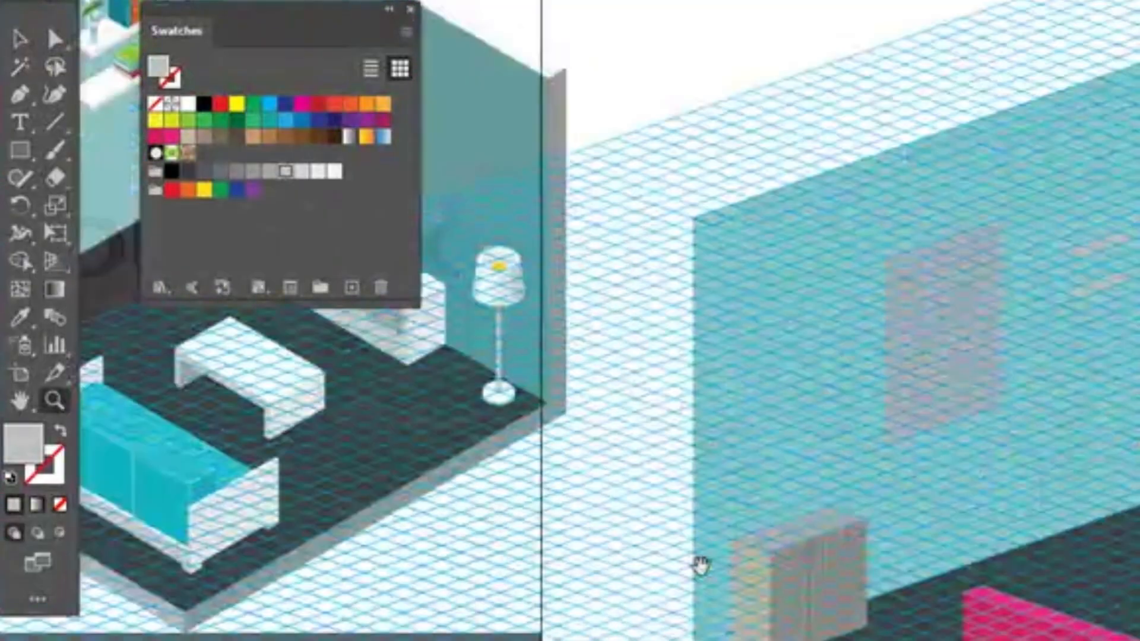
pyautogui.moveTo(509, 522); pyautogui.dragTo(311, 551)
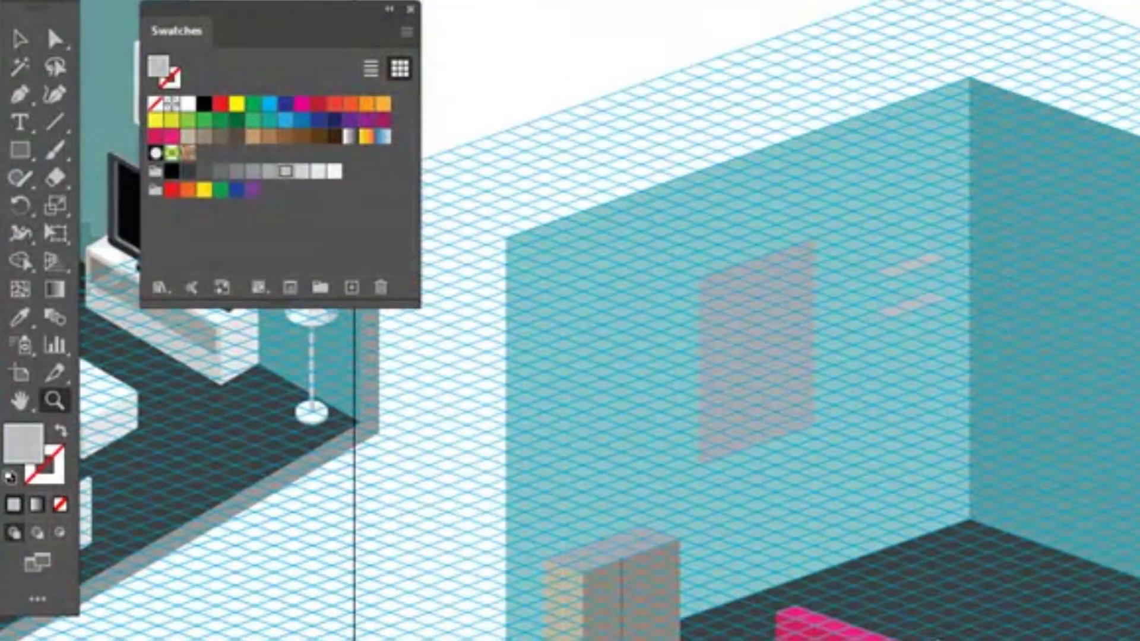
pyautogui.click(20, 94)
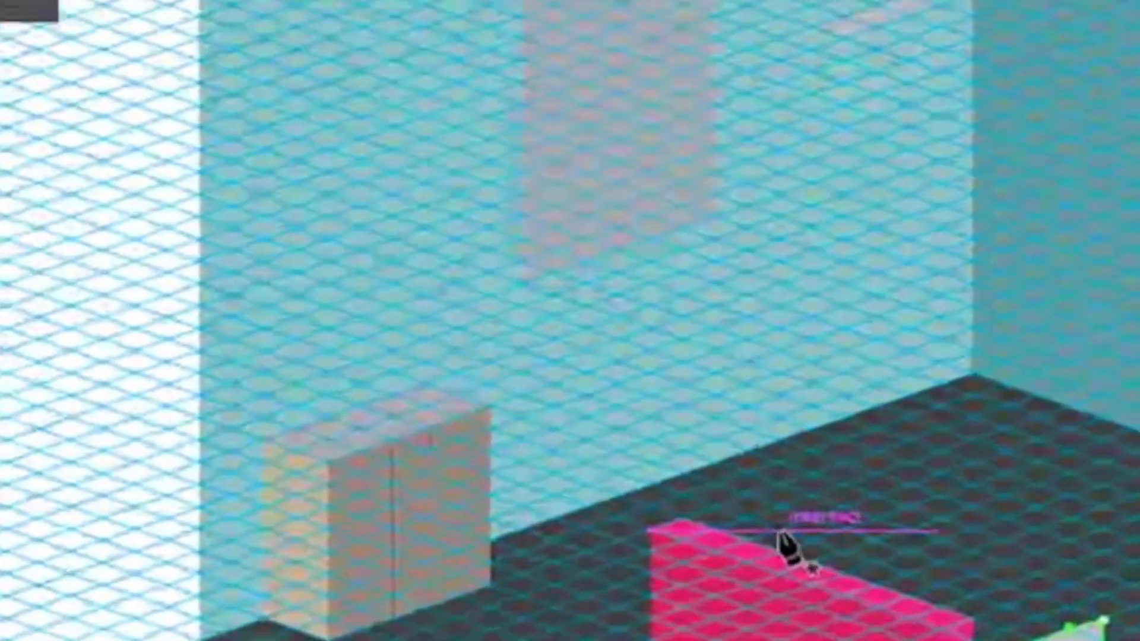
pyautogui.moveTo(848, 614); pyautogui.dragTo(814, 637)
pyautogui.moveTo(712, 549); pyautogui.dragTo(679, 561)
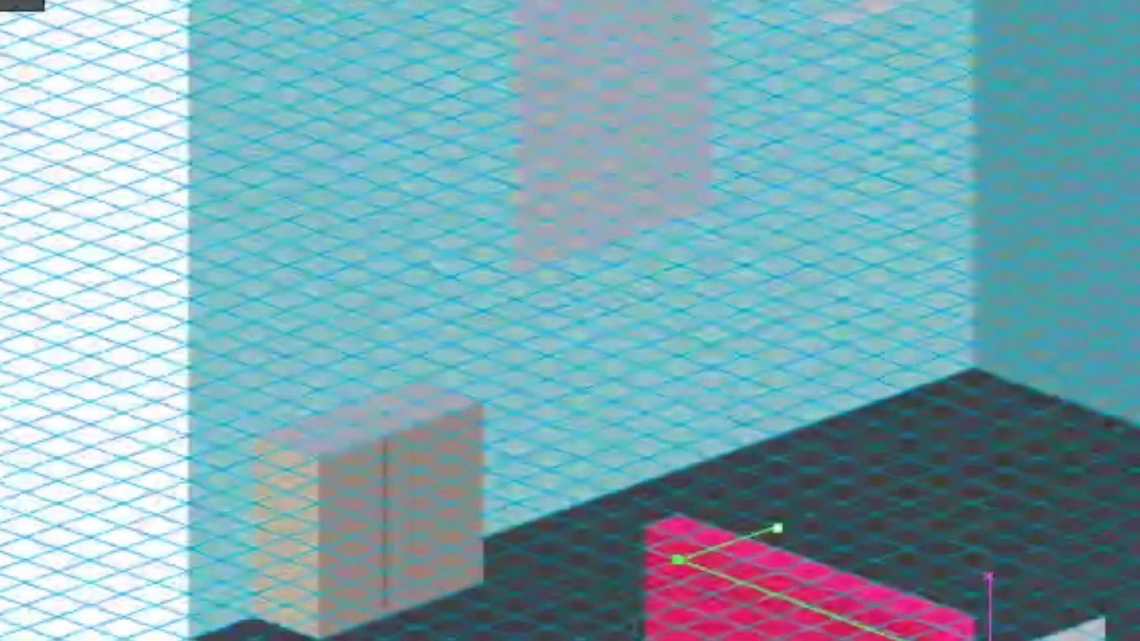
pyautogui.click(778, 528)
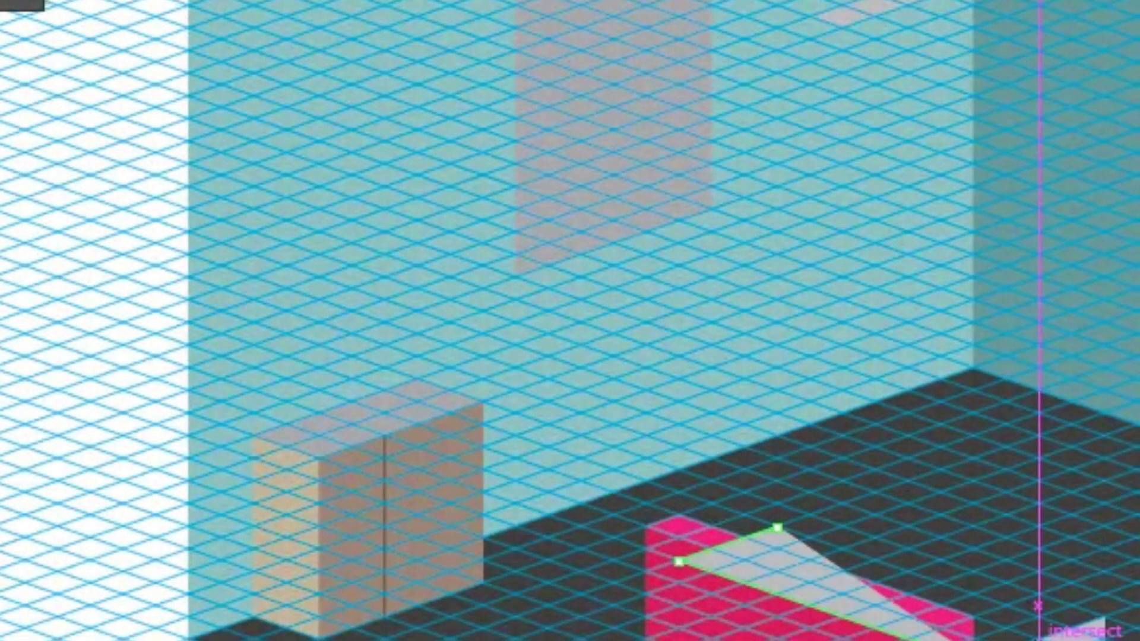
pyautogui.click(1072, 626)
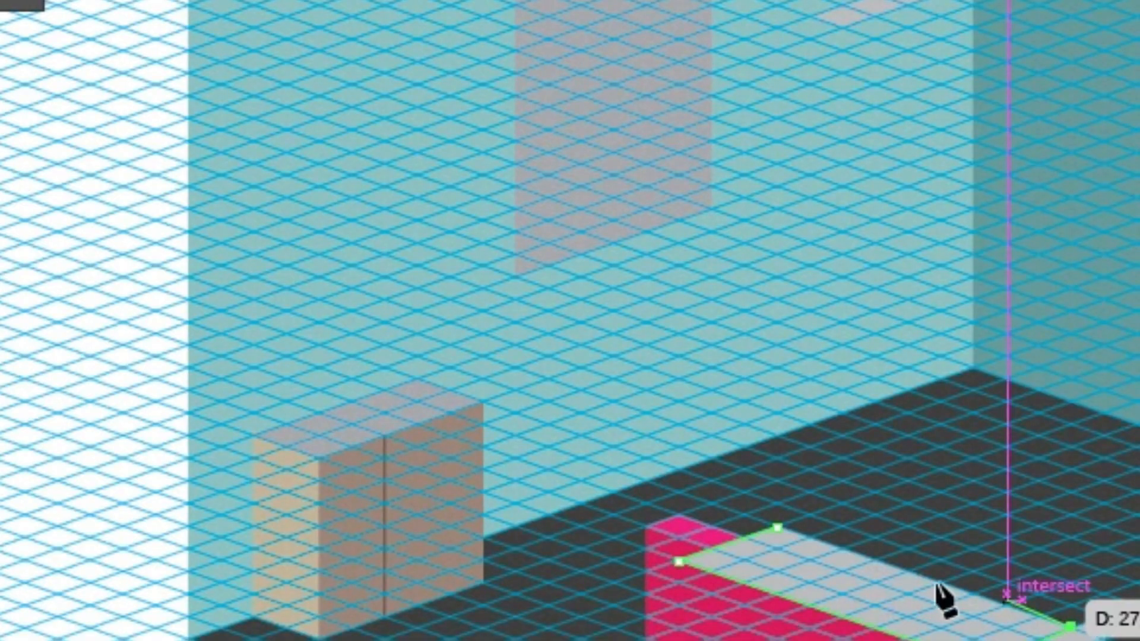
pyautogui.click(778, 528)
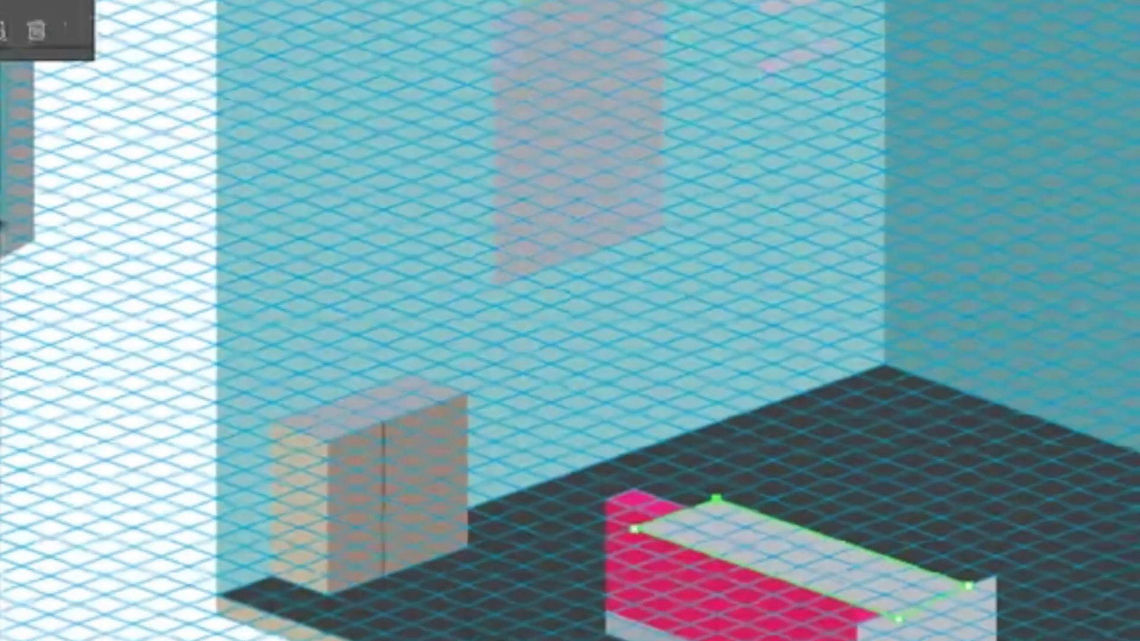
pyautogui.click(131, 22)
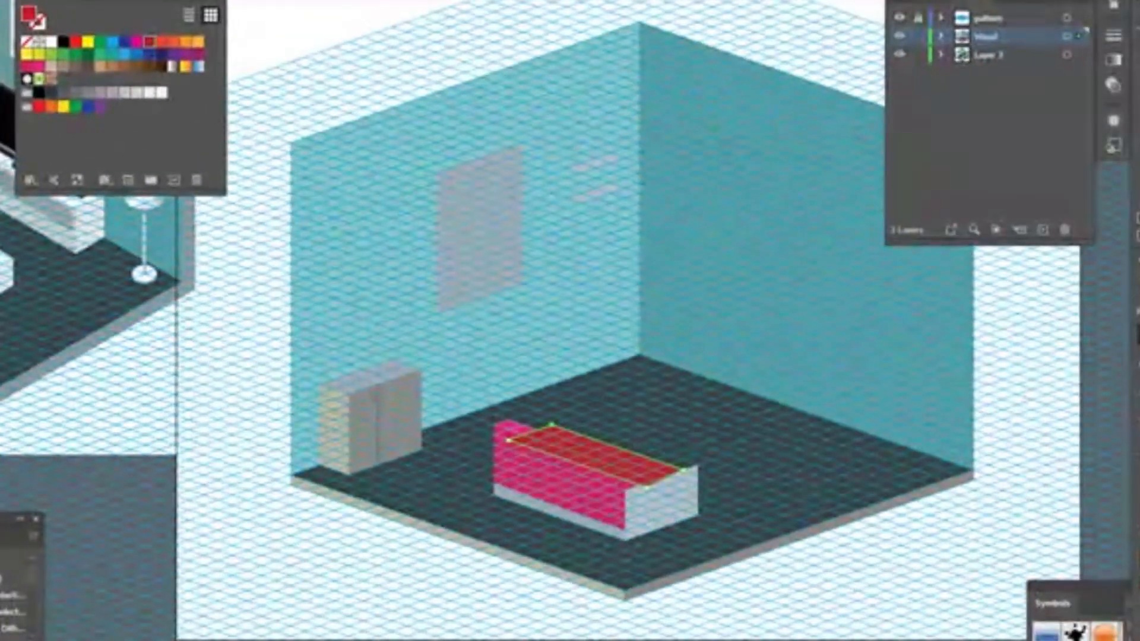
# - Send the red seat surface to the back of the stacking order
pyautogui.press('v')
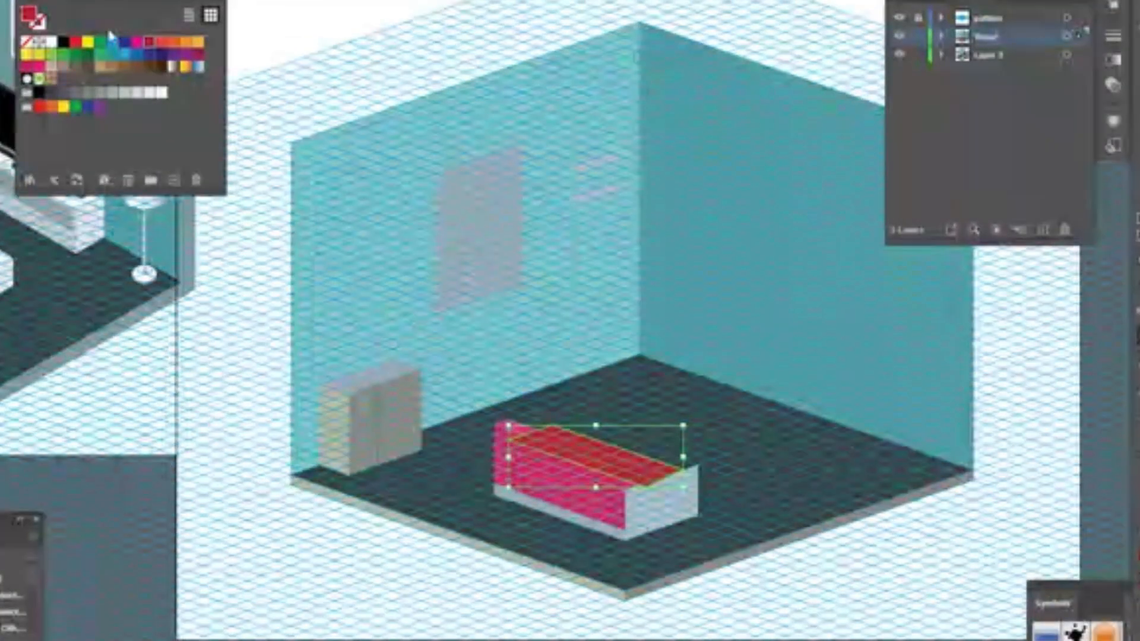
pyautogui.rightClick(624, 455)
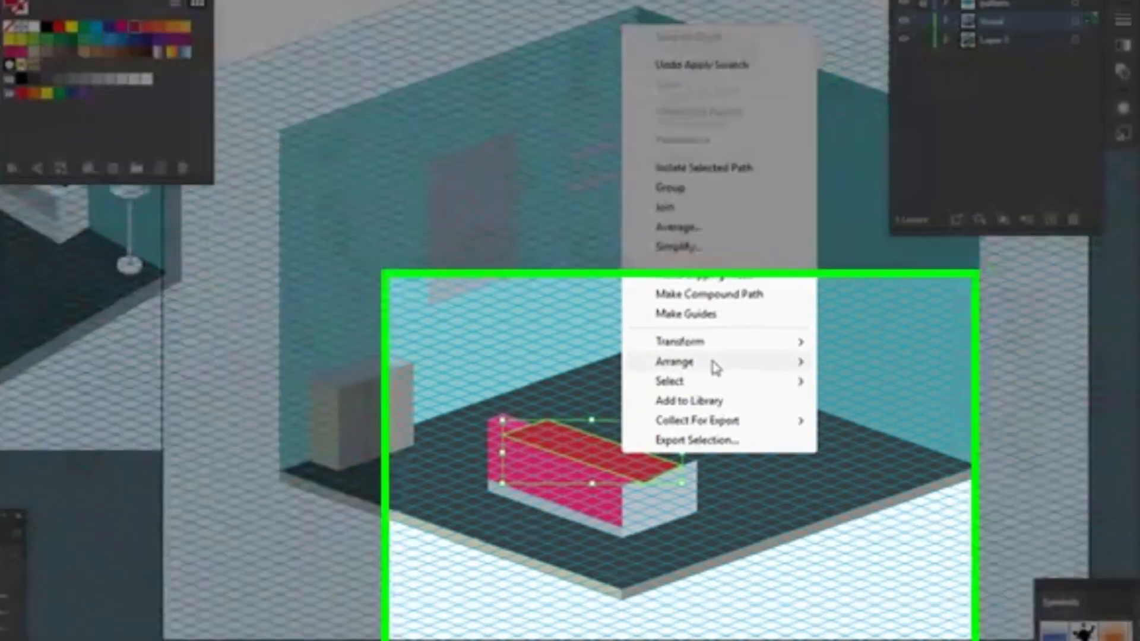
pyautogui.moveTo(715, 367)
pyautogui.click(1076, 161)
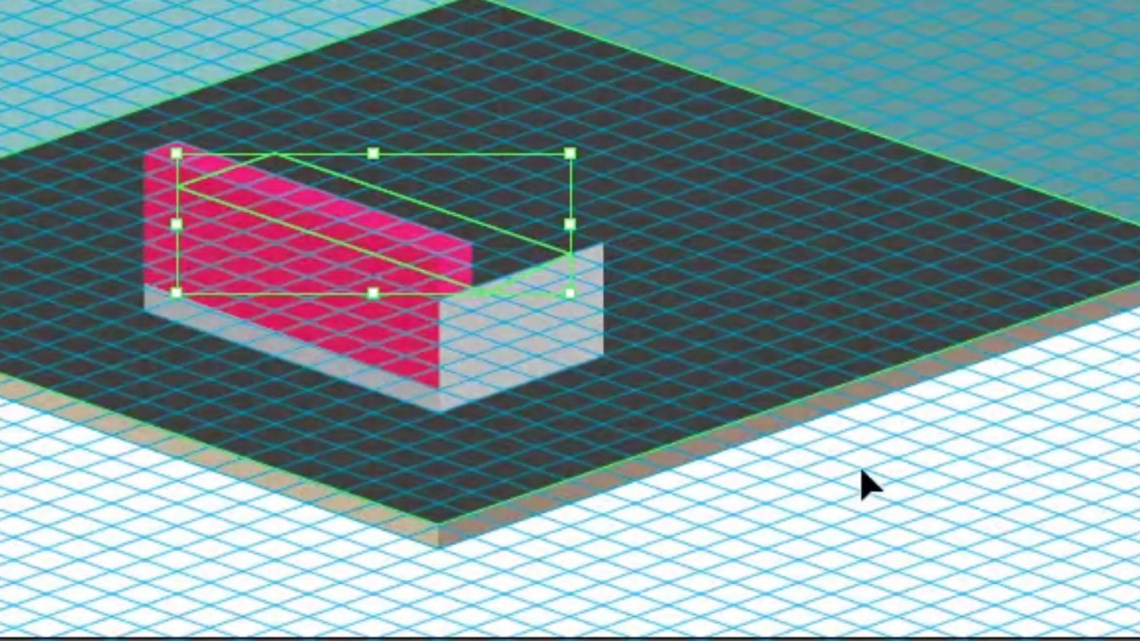
# - Send the dark floor shape to the back so it sits beneath the red seat, and deselect it
pyautogui.click(981, 528)
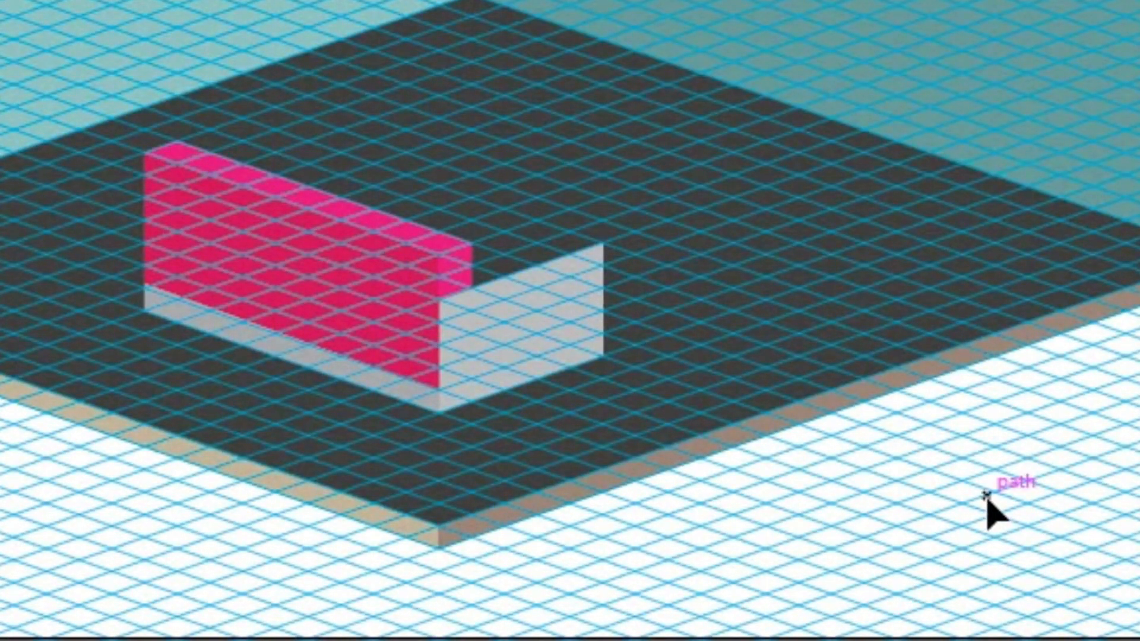
pyautogui.rightClick(959, 249)
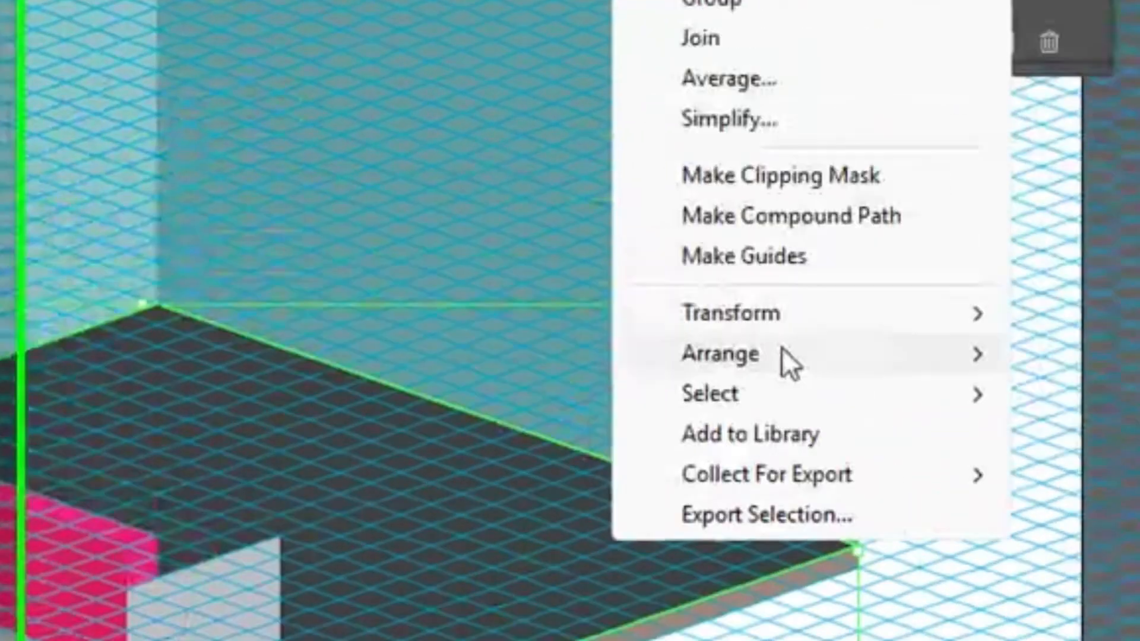
pyautogui.moveTo(1121, 47)
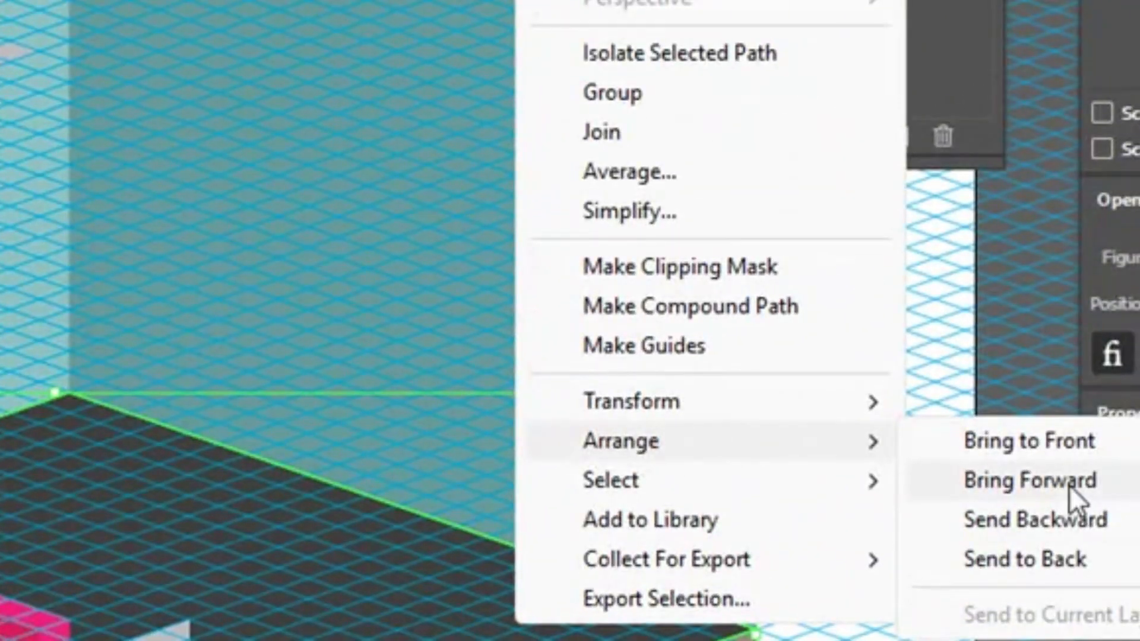
pyautogui.click(1089, 558)
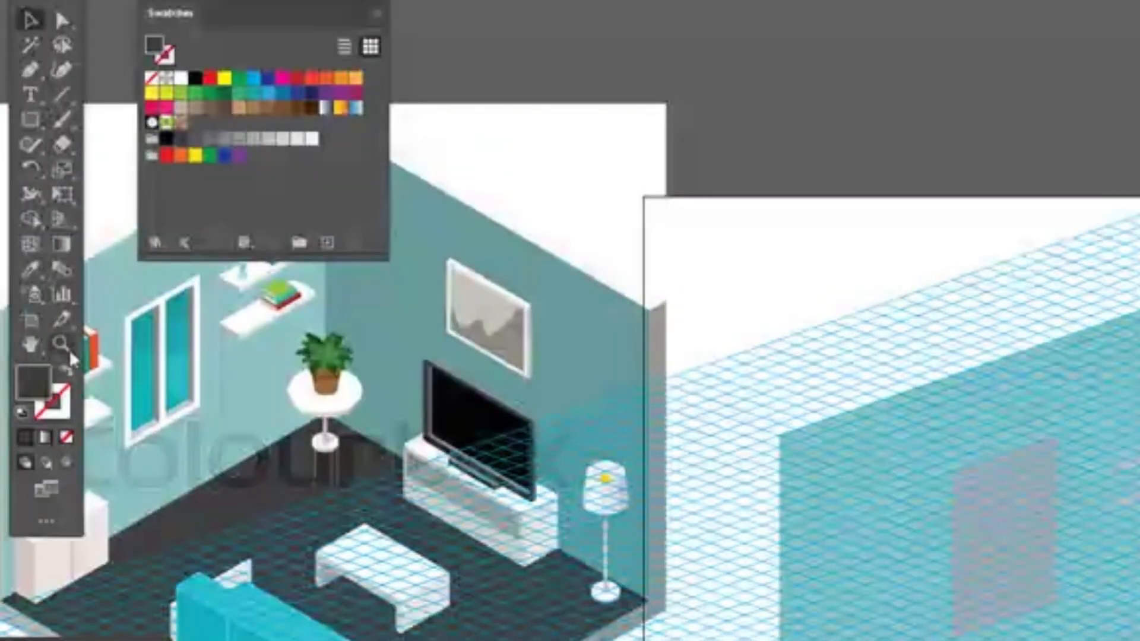
pyautogui.click(61, 345)
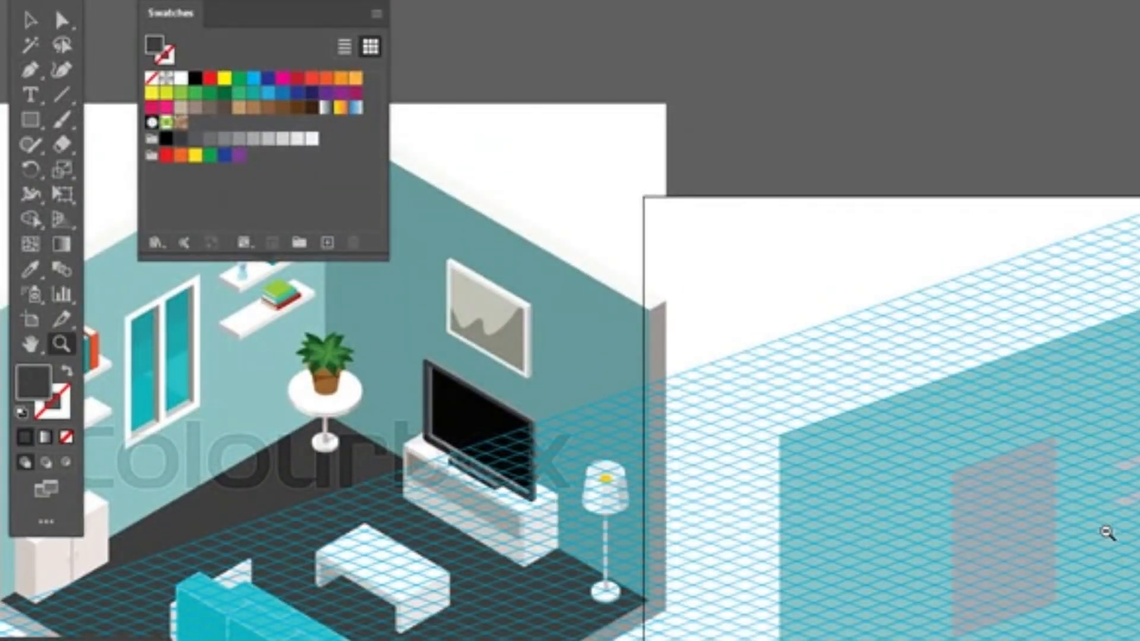
pyautogui.keyDown('alt'); pyautogui.click(1107, 532); pyautogui.keyUp('alt')
pyautogui.keyDown('alt'); pyautogui.click(768, 516); pyautogui.keyUp('alt')
pyautogui.moveTo(768, 516); pyautogui.dragTo(997, 626)
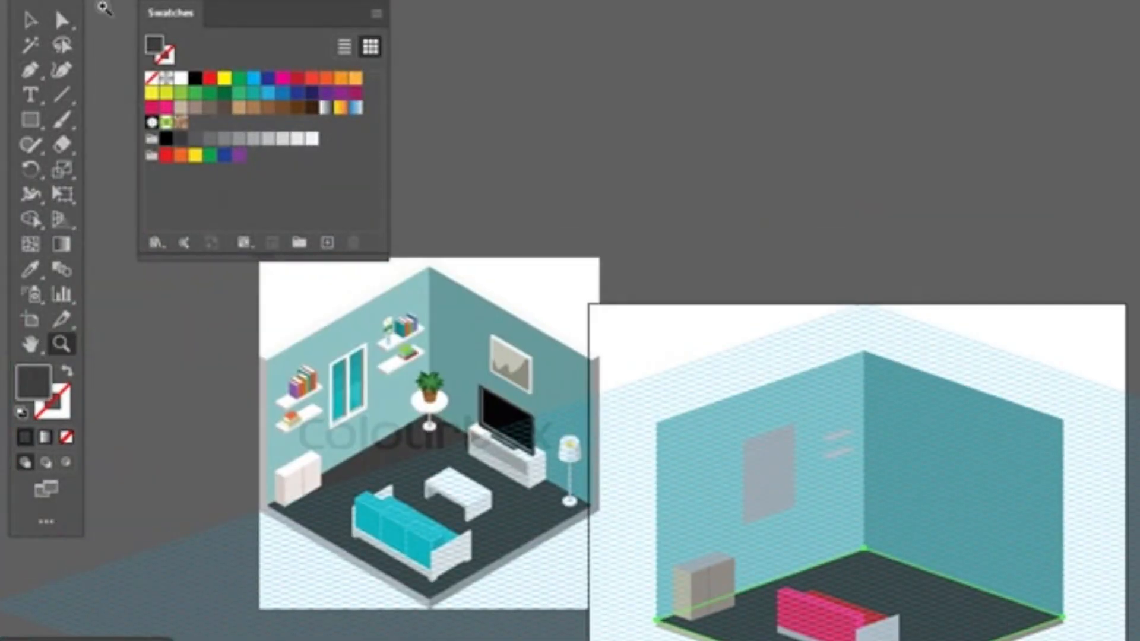
pyautogui.click(34, 22)
pyautogui.click(819, 148)
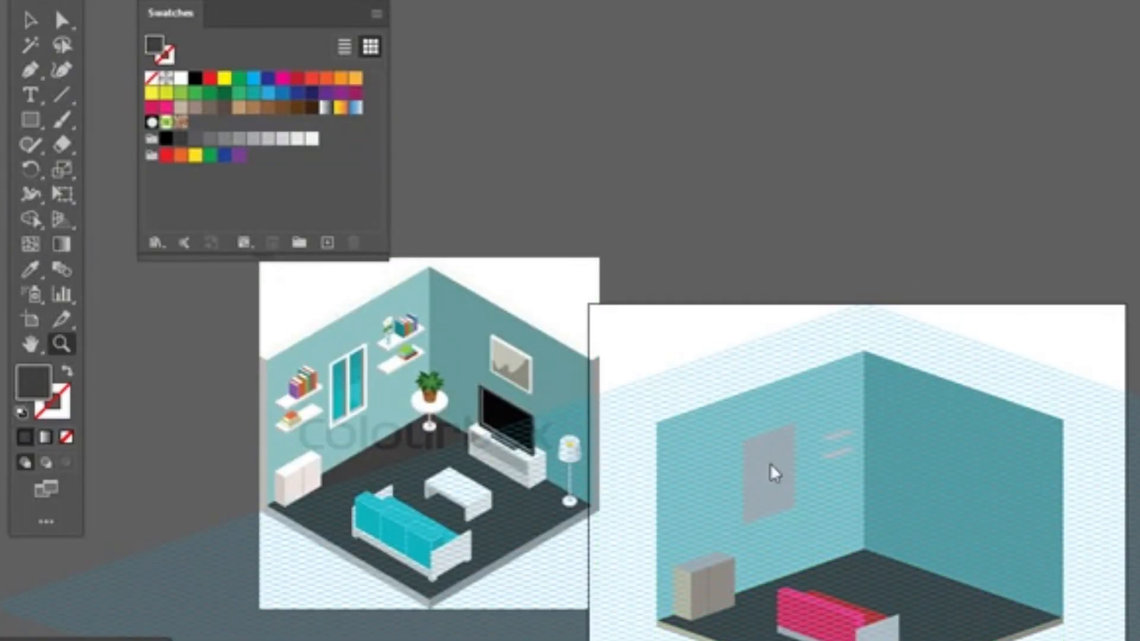
# - Draw the window's glass pane inside its grey frame with the Pen tool, leaving an even border, and fill it with a blue swatch
pyautogui.scroll(2, 924, 496)
pyautogui.scroll(2, 810, 570)
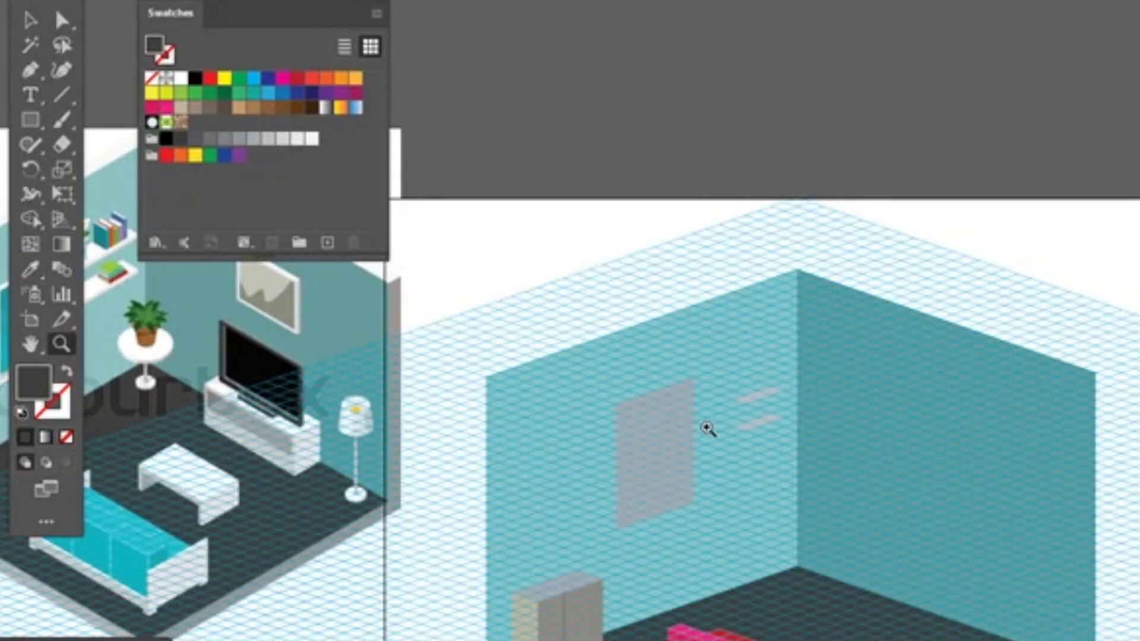
pyautogui.click(853, 469)
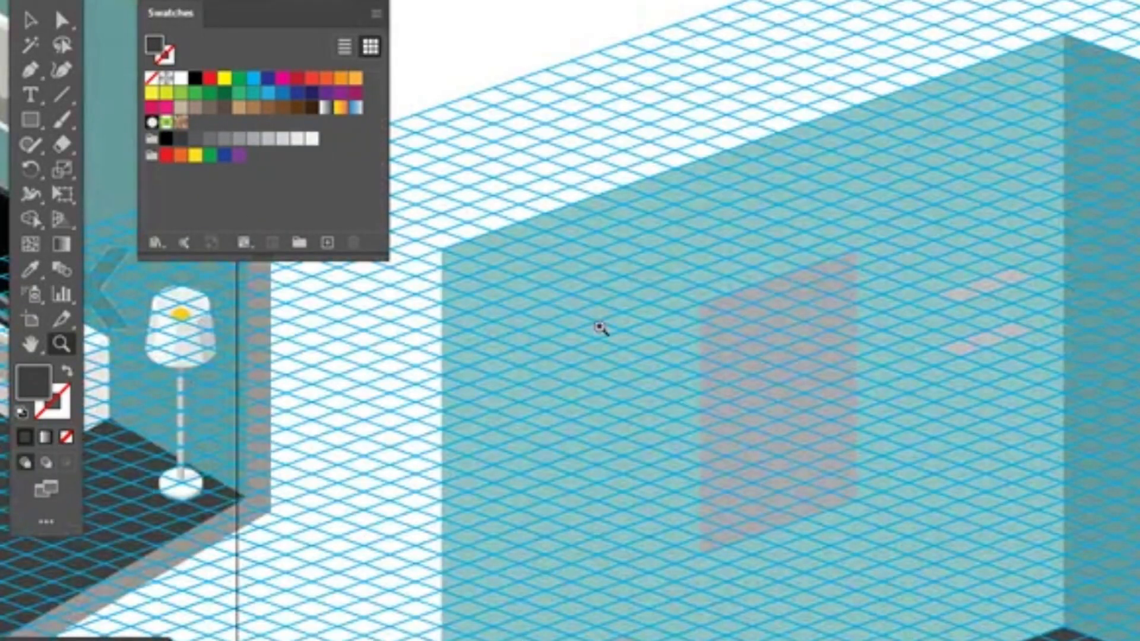
pyautogui.press('p')
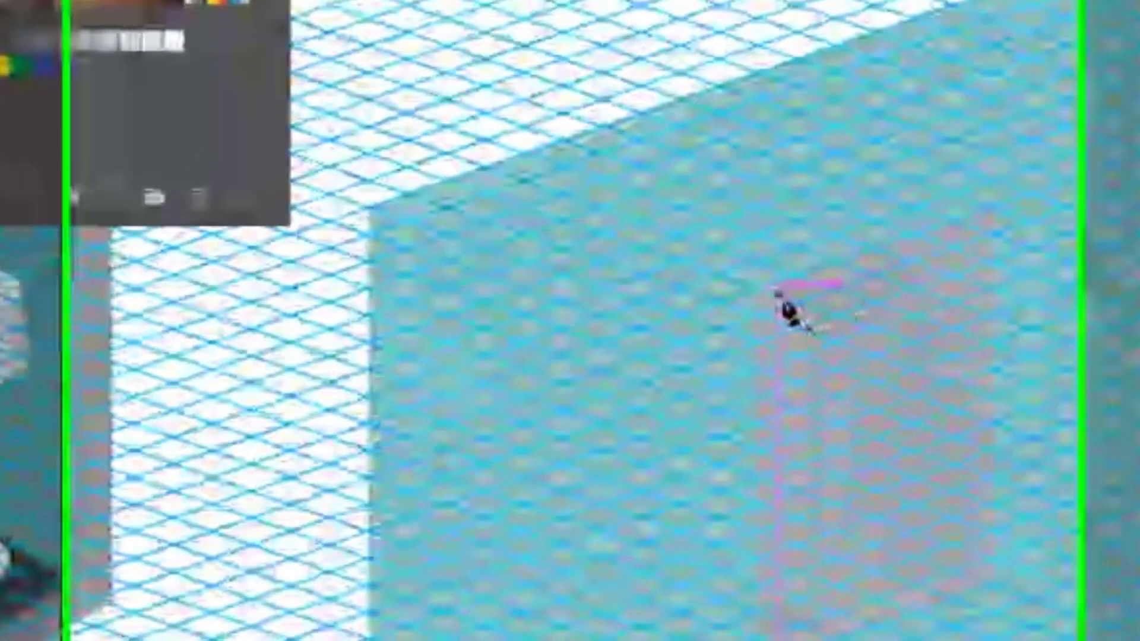
pyautogui.click(713, 311)
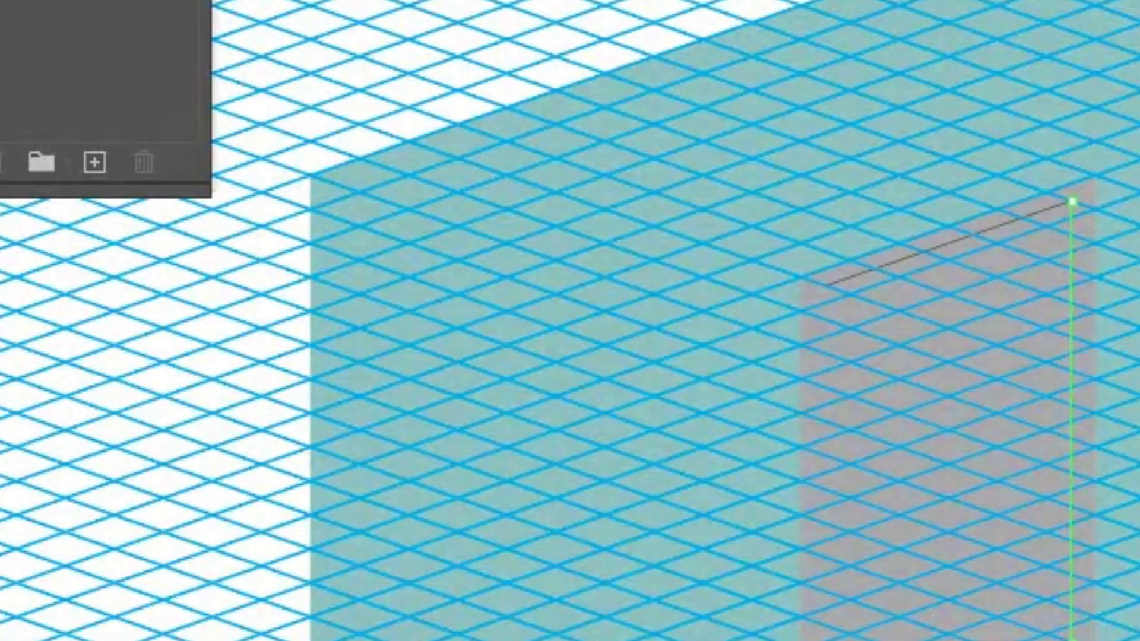
pyautogui.click(1071, 639)
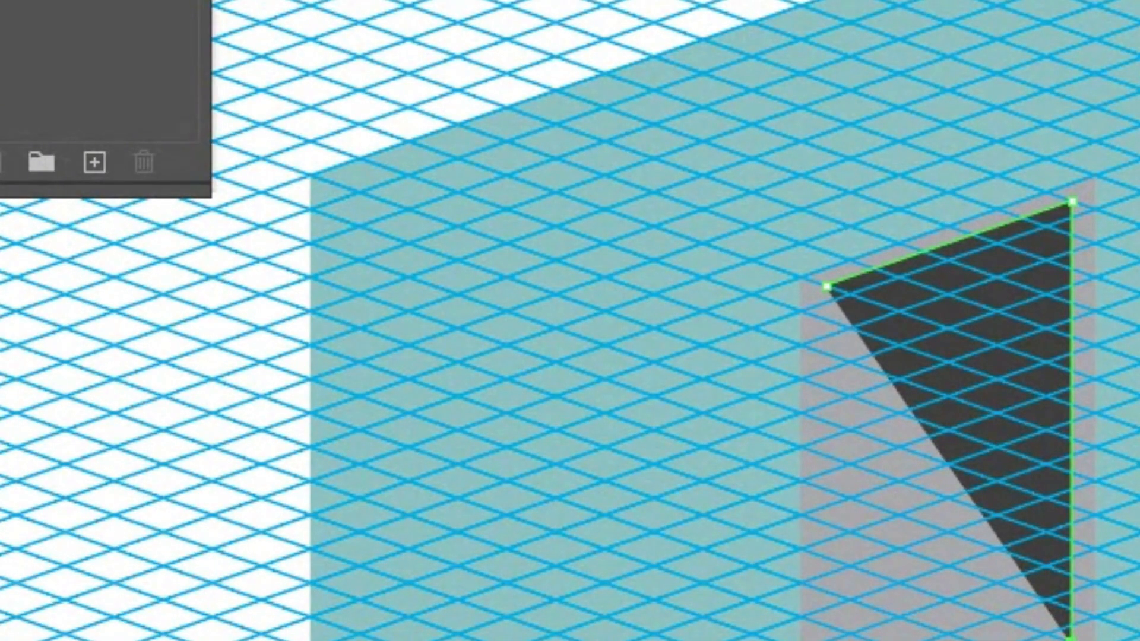
pyautogui.click(823, 639)
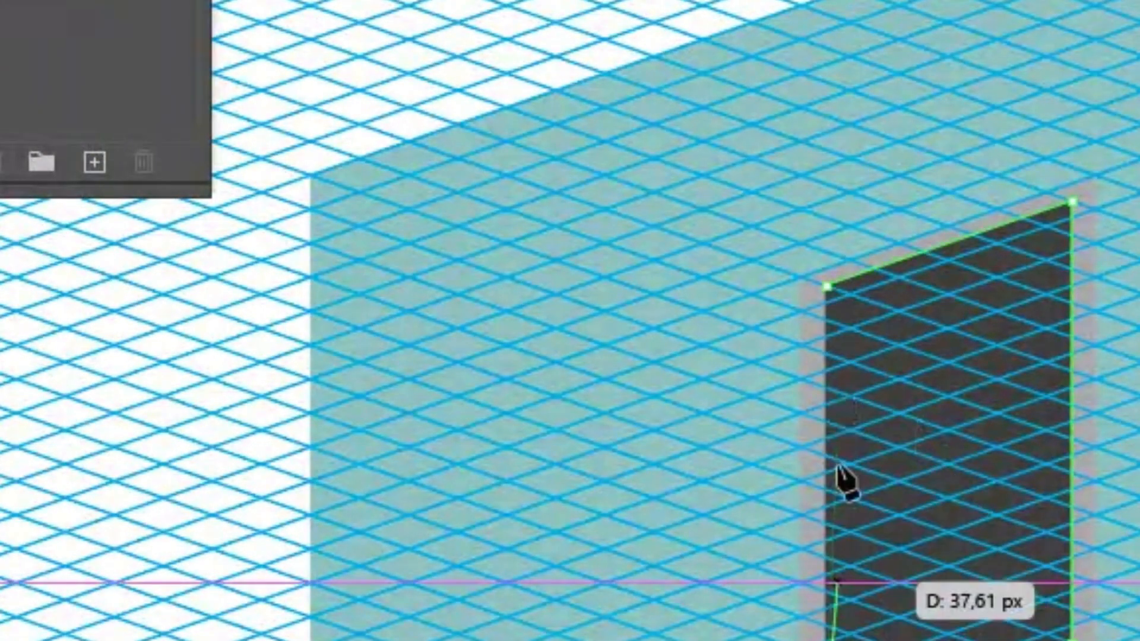
pyautogui.click(825, 285)
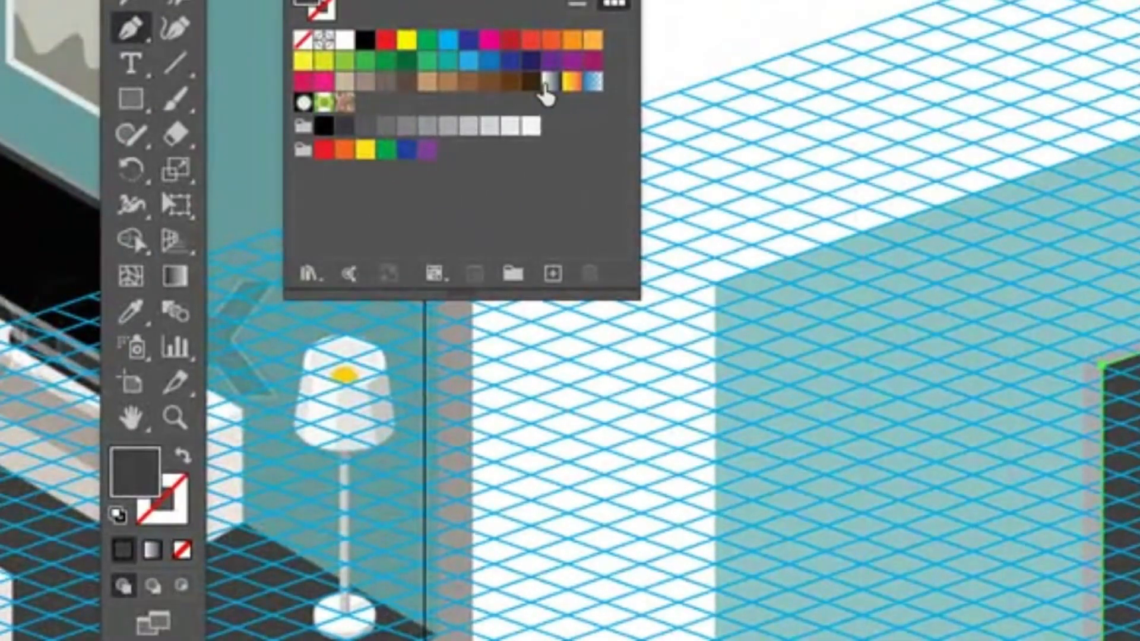
pyautogui.click(489, 61)
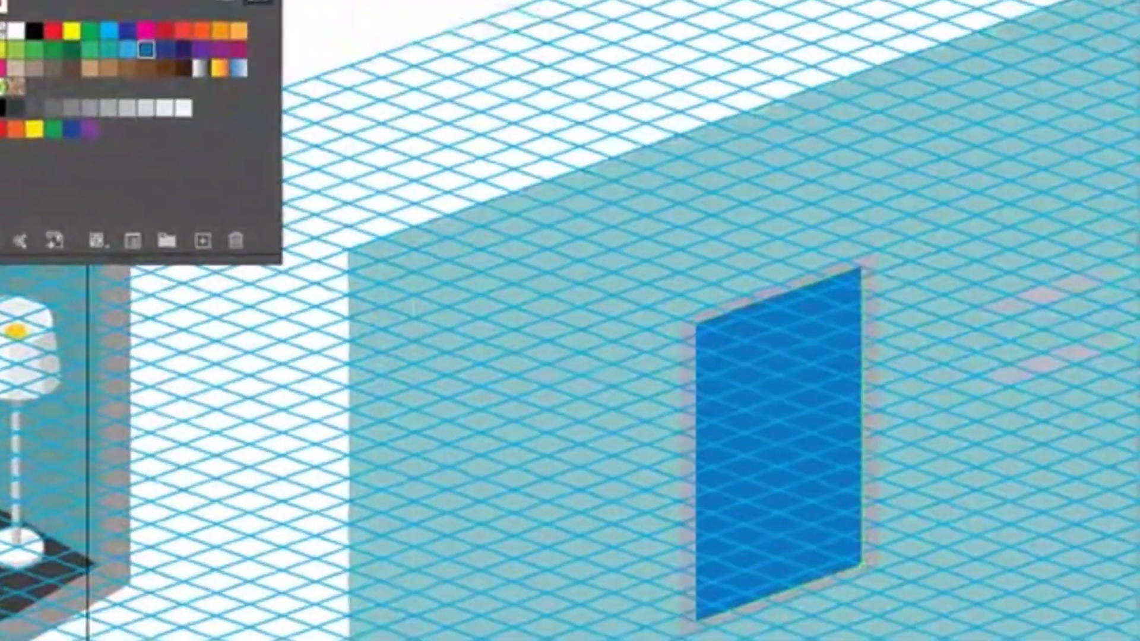
# - Draw the coffee table's flat top on the floor beyond the sofa with the Pen tool, filled blue, following the reference image, and deselect it
pyautogui.moveTo(594, 313); pyautogui.dragTo(552, 93)
pyautogui.moveTo(545, 134); pyautogui.dragTo(1139, 490)
pyautogui.moveTo(615, 418); pyautogui.dragTo(982, 640)
pyautogui.moveTo(558, 553); pyautogui.dragTo(609, 640)
pyautogui.moveTo(647, 575); pyautogui.dragTo(649, 323)
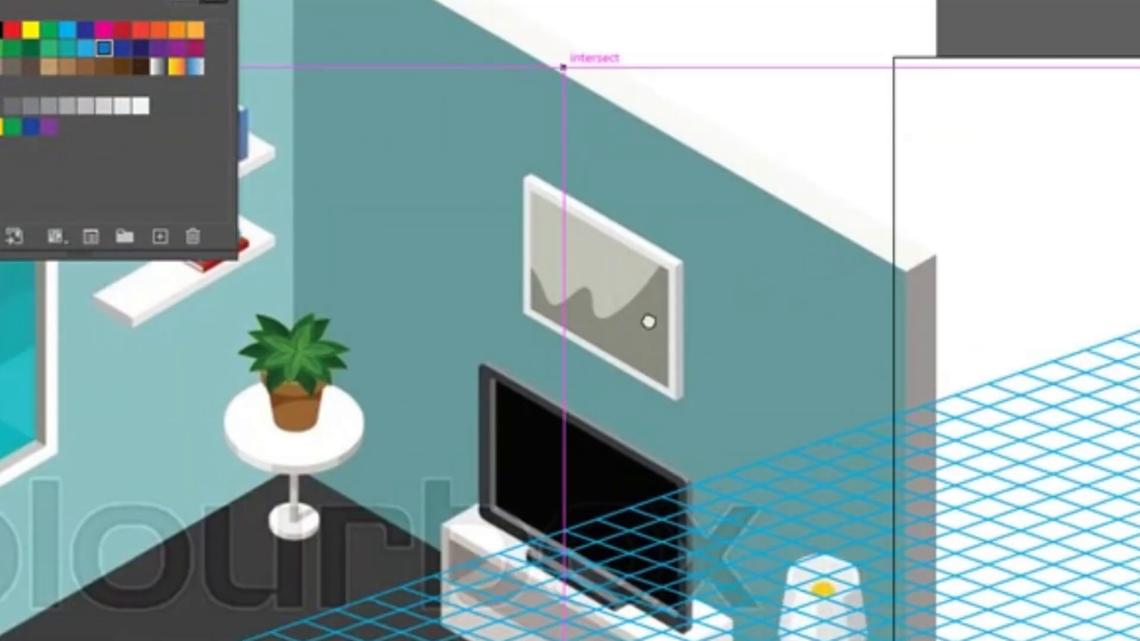
pyautogui.moveTo(878, 420); pyautogui.dragTo(449, 437)
pyautogui.scroll(3, 483, 434)
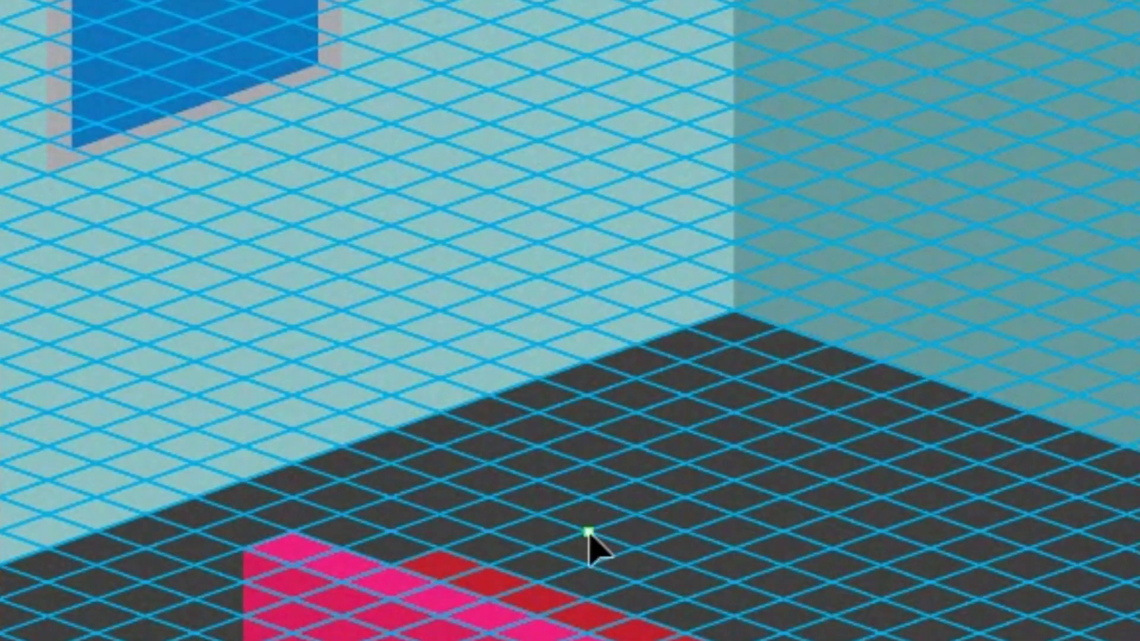
pyautogui.click(735, 479)
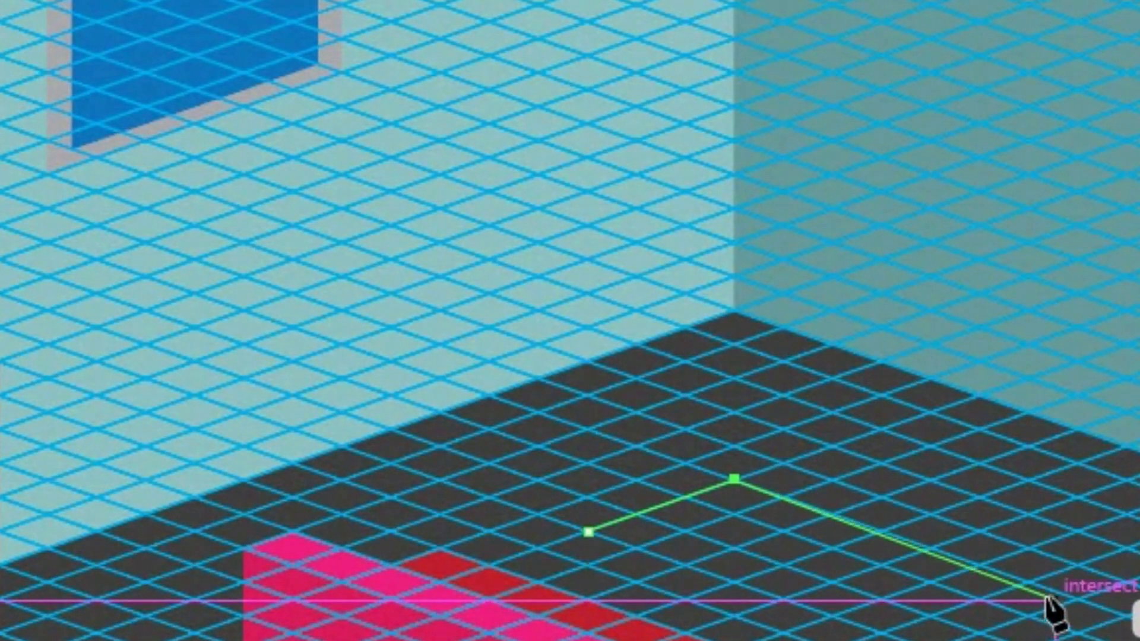
pyautogui.click(1077, 599)
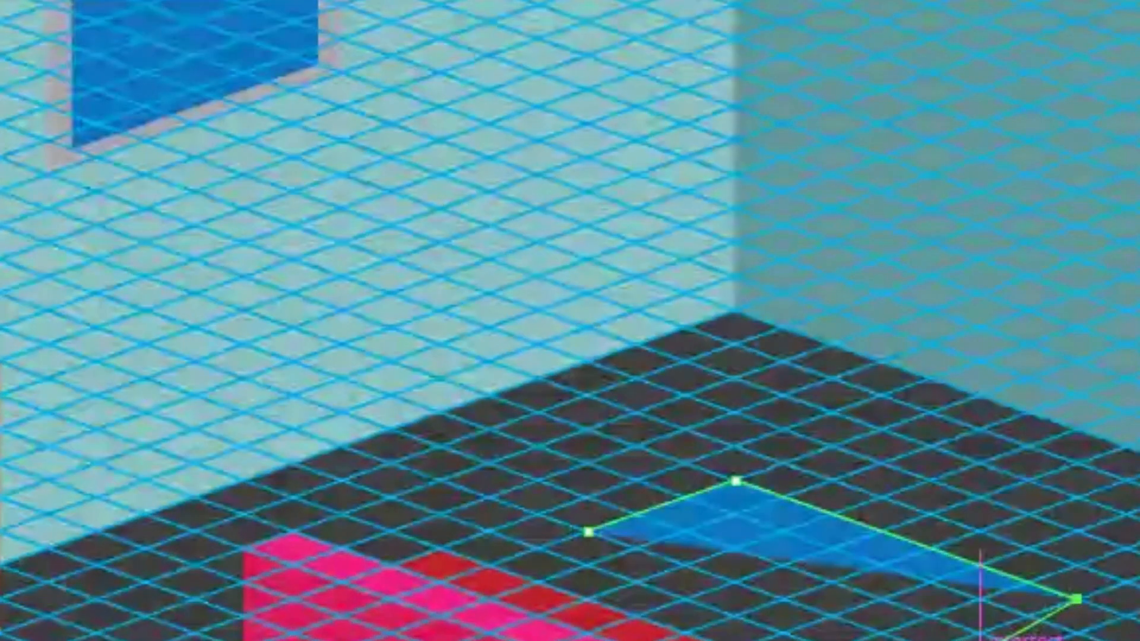
pyautogui.click(882, 640)
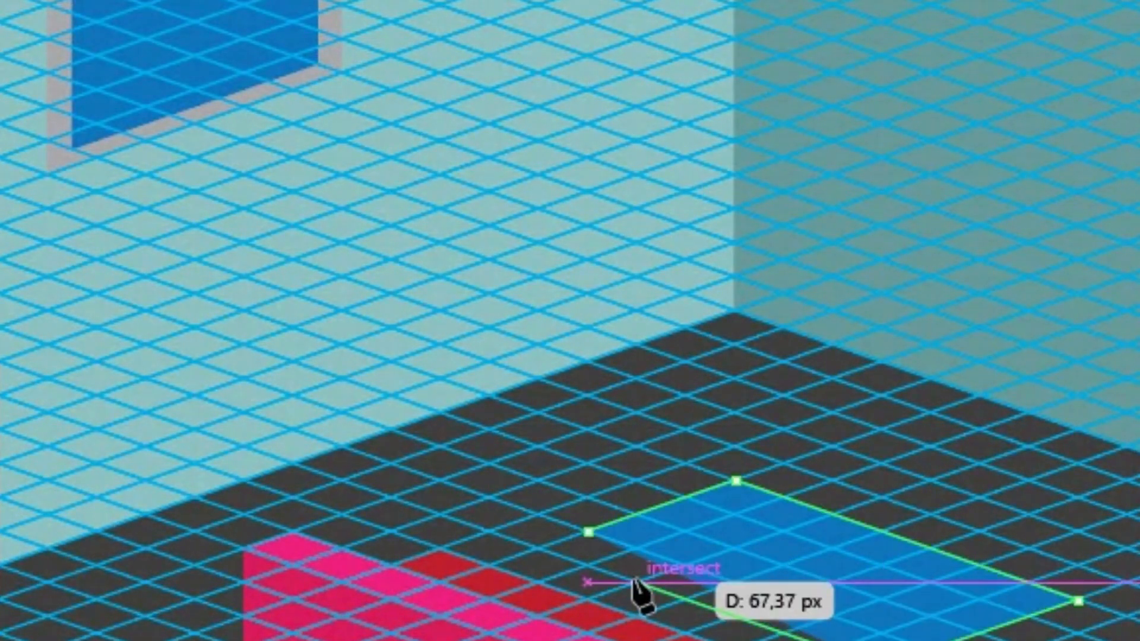
pyautogui.hotkey('ctrl', 'z')
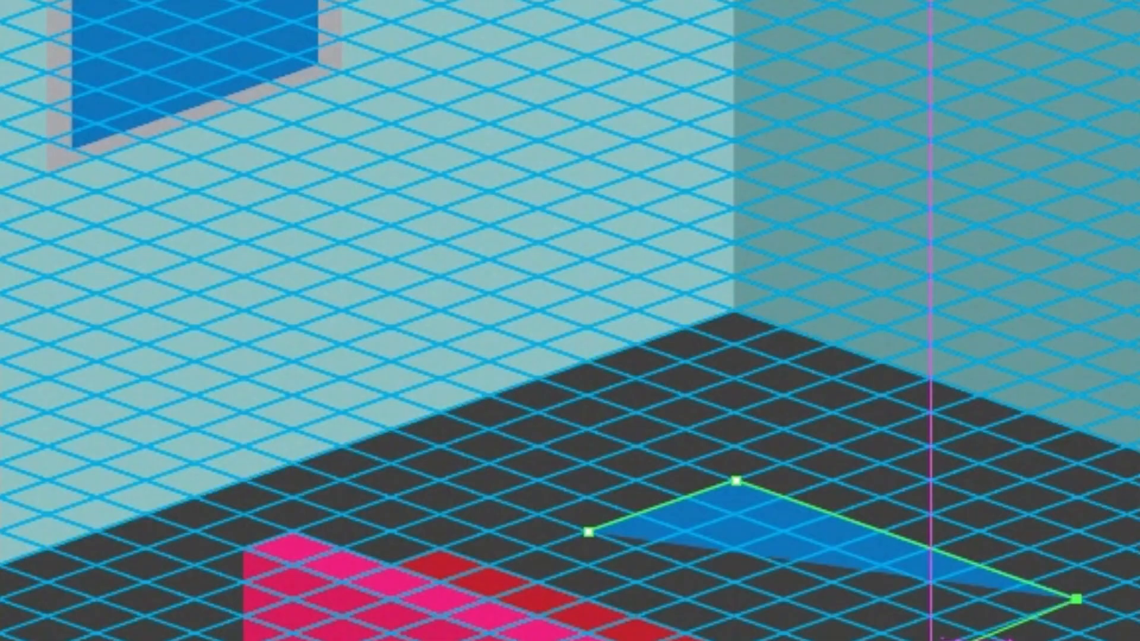
pyautogui.click(928, 640)
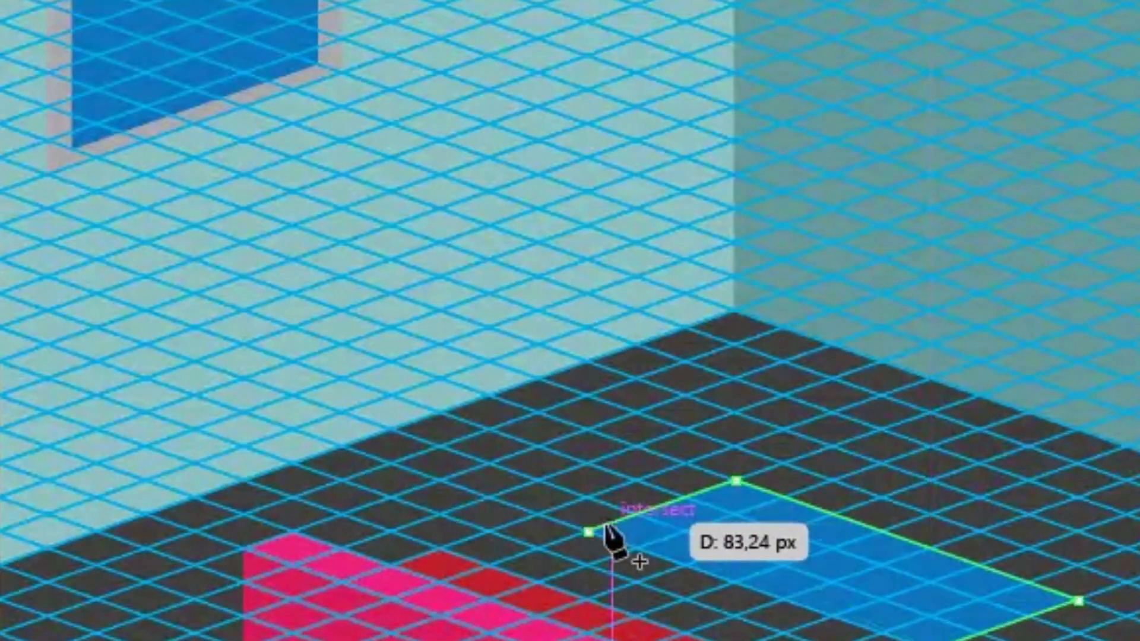
pyautogui.click(586, 530)
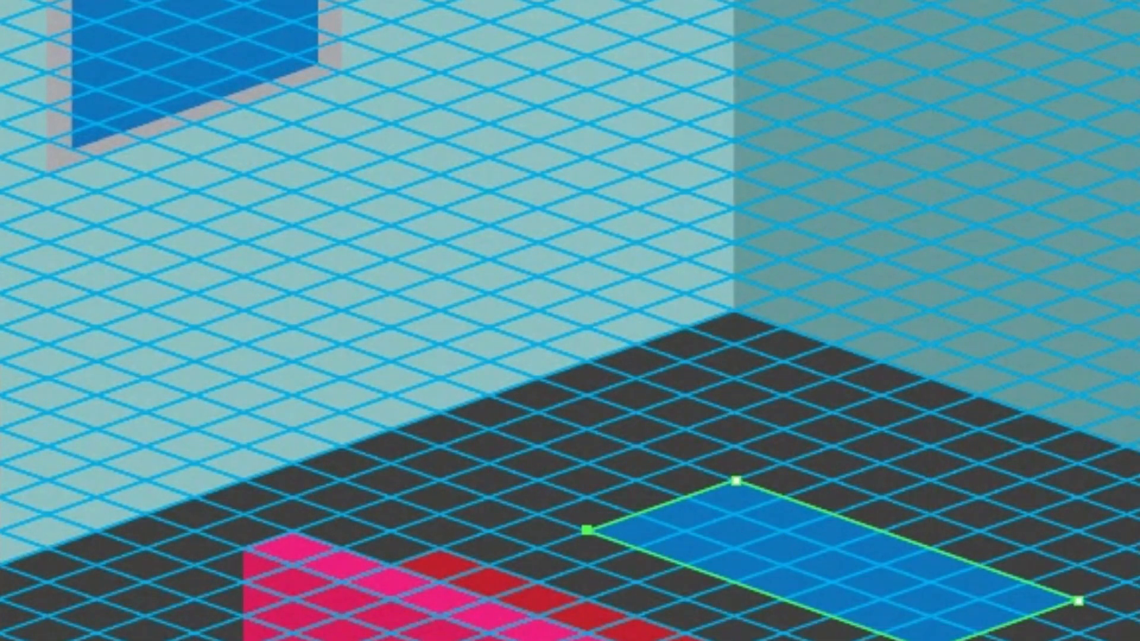
pyautogui.keyDown('ctrl'); pyautogui.click(1106, 639); pyautogui.keyUp('ctrl')
# - Draw the coffee table's near end panel down from the short edge of its top with the Pen tool and fill it light blue
pyautogui.click(1078, 601)
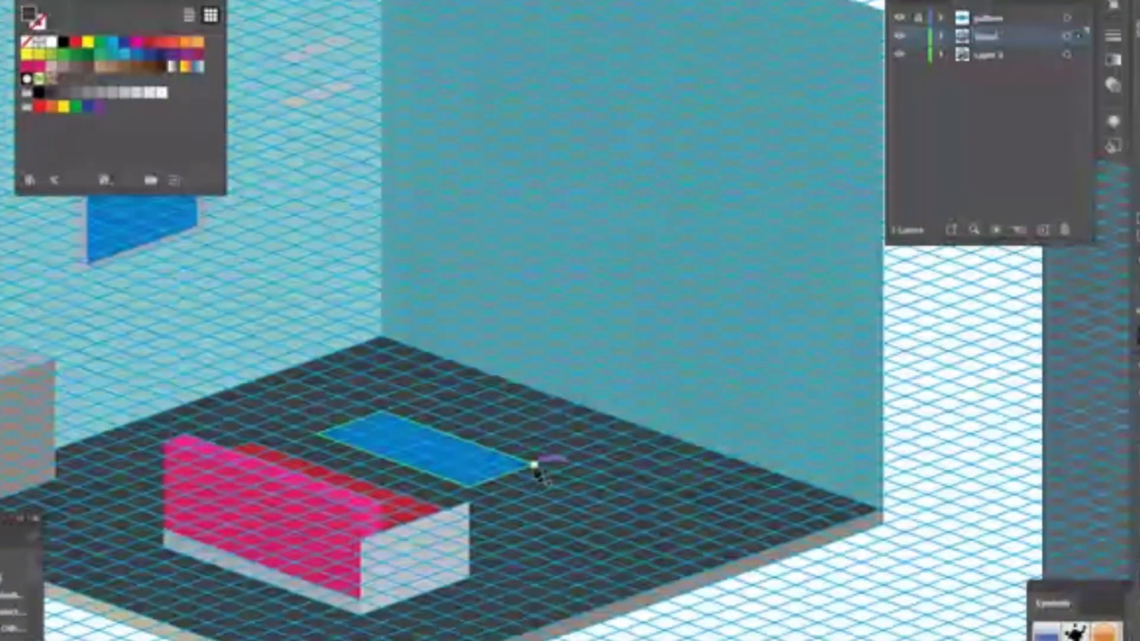
pyautogui.click(534, 509)
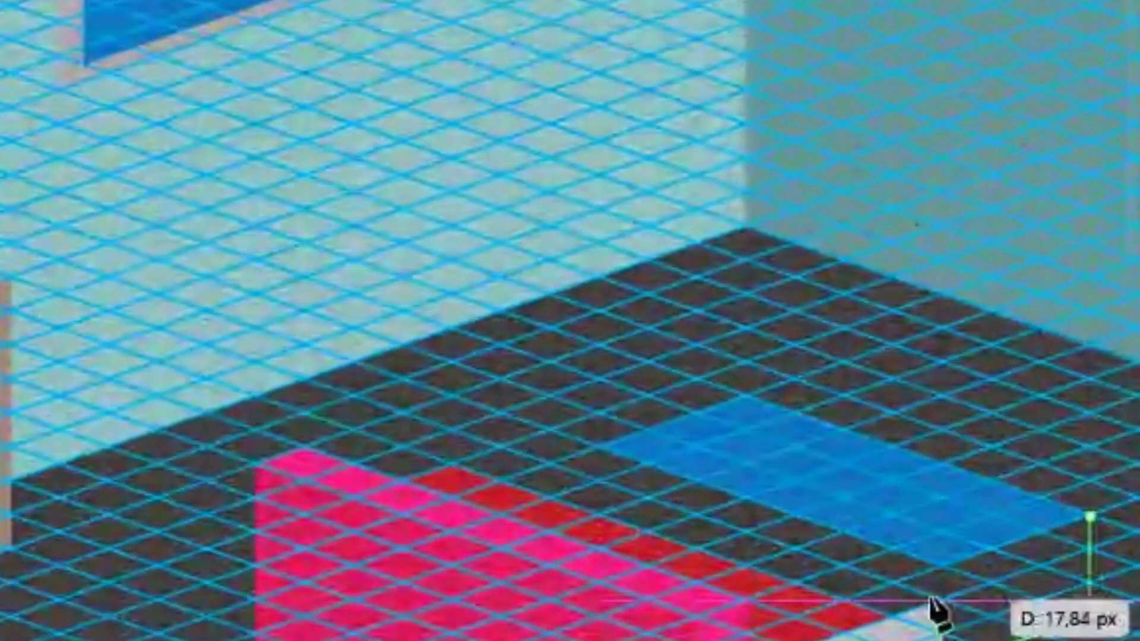
pyautogui.click(938, 562)
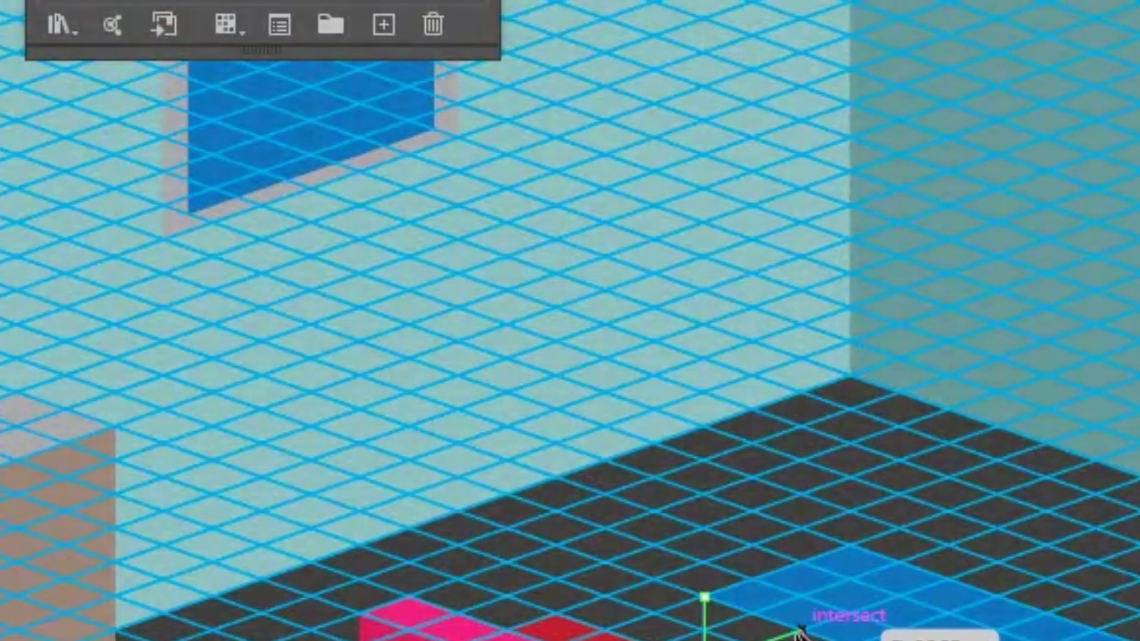
# - Draw the visible part of the coffee table's far leg as a light blue triangle under its top with the Pen tool
pyautogui.click(794, 633)
pyautogui.click(704, 596)
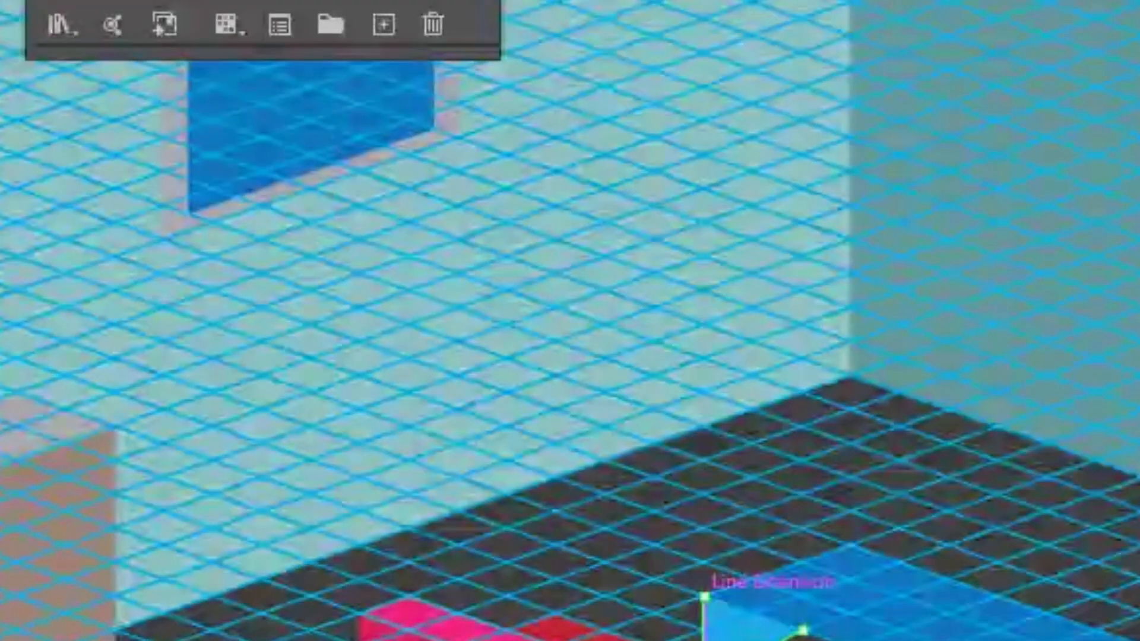
pyautogui.moveTo(810, 636); pyautogui.dragTo(843, 629)
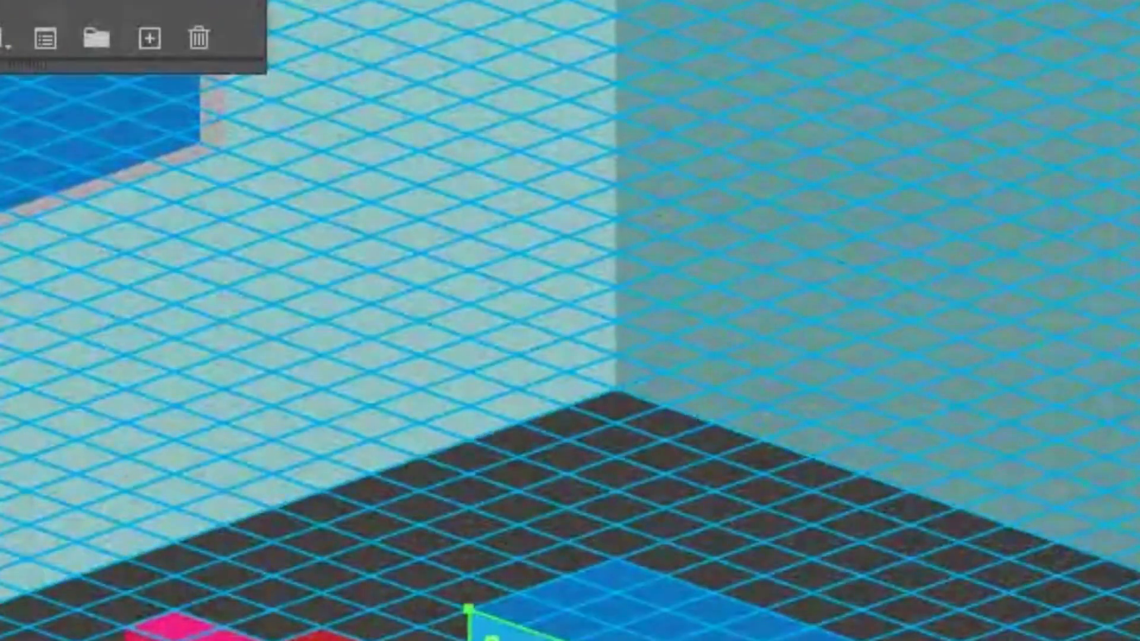
# - Send the coffee table's triangular far leg to the back of the stacking order and deselect it
pyautogui.rightClick(508, 629)
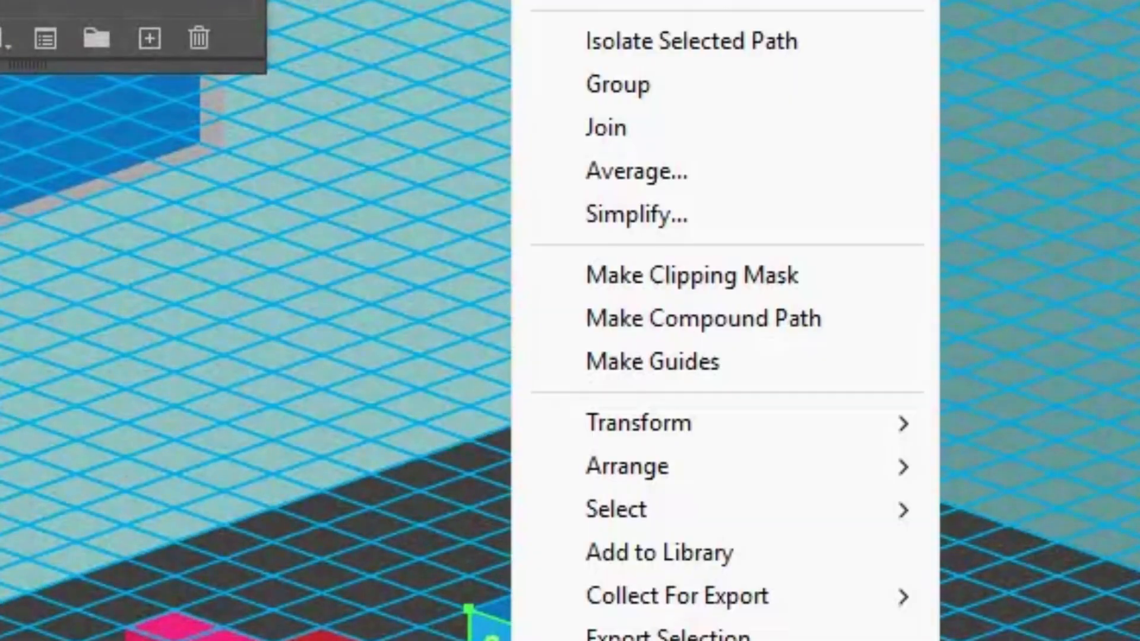
pyautogui.moveTo(745, 479)
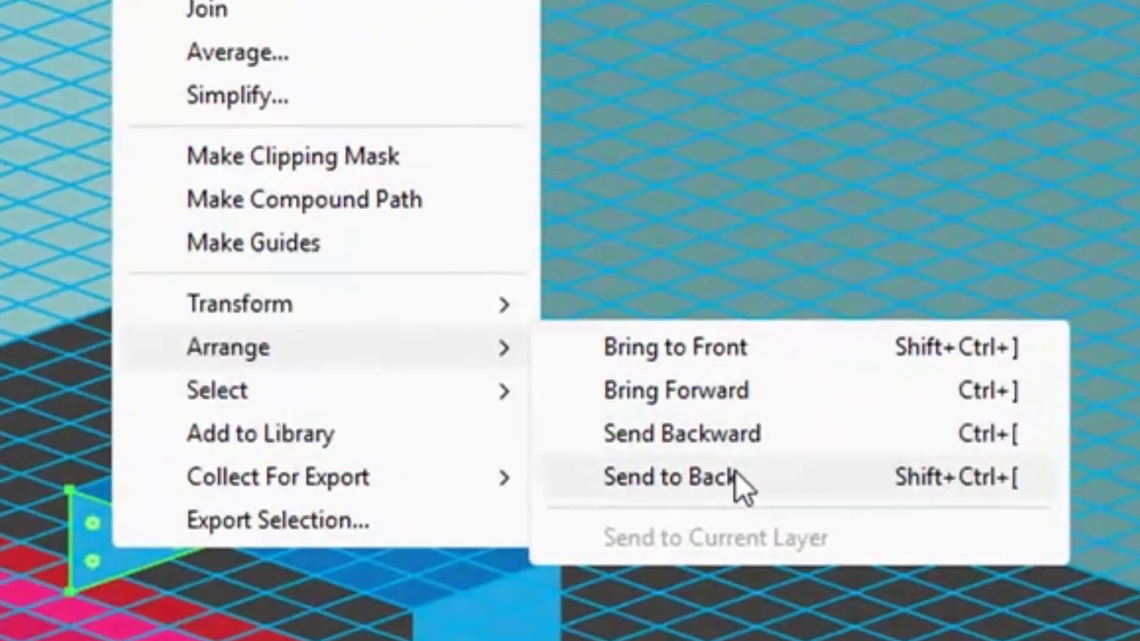
pyautogui.click(735, 472)
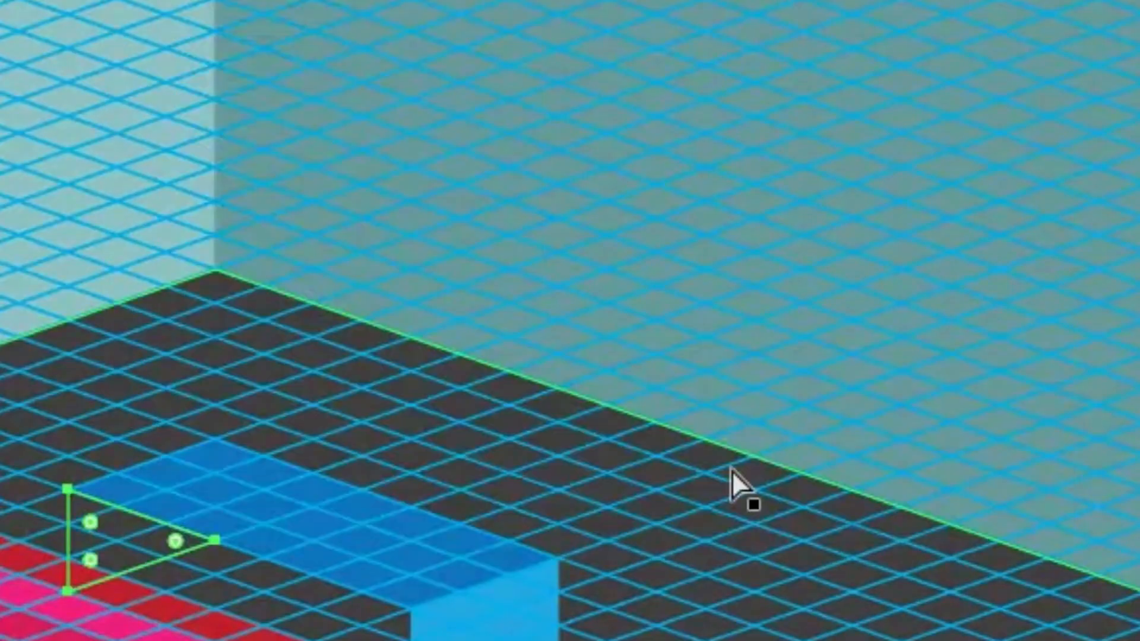
pyautogui.hotkey('ctrl', 'shift', 'a')
# - Send the dark floor shape to the back so it lies beneath the coffee table's far leg, and deselect it
pyautogui.rightClick(1011, 638)
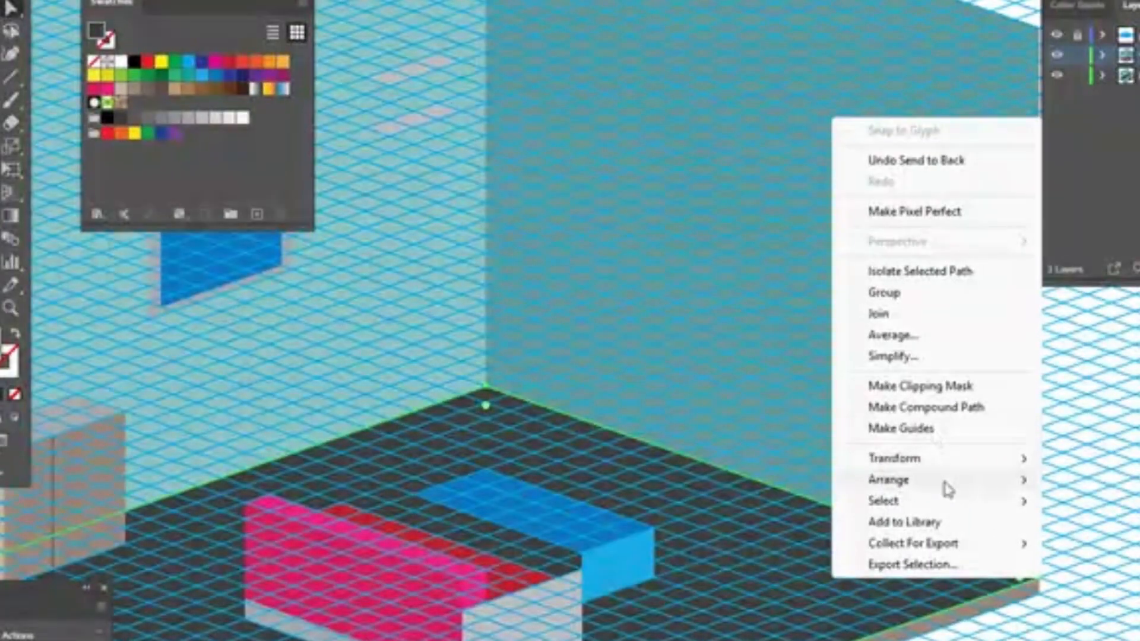
pyautogui.moveTo(945, 489)
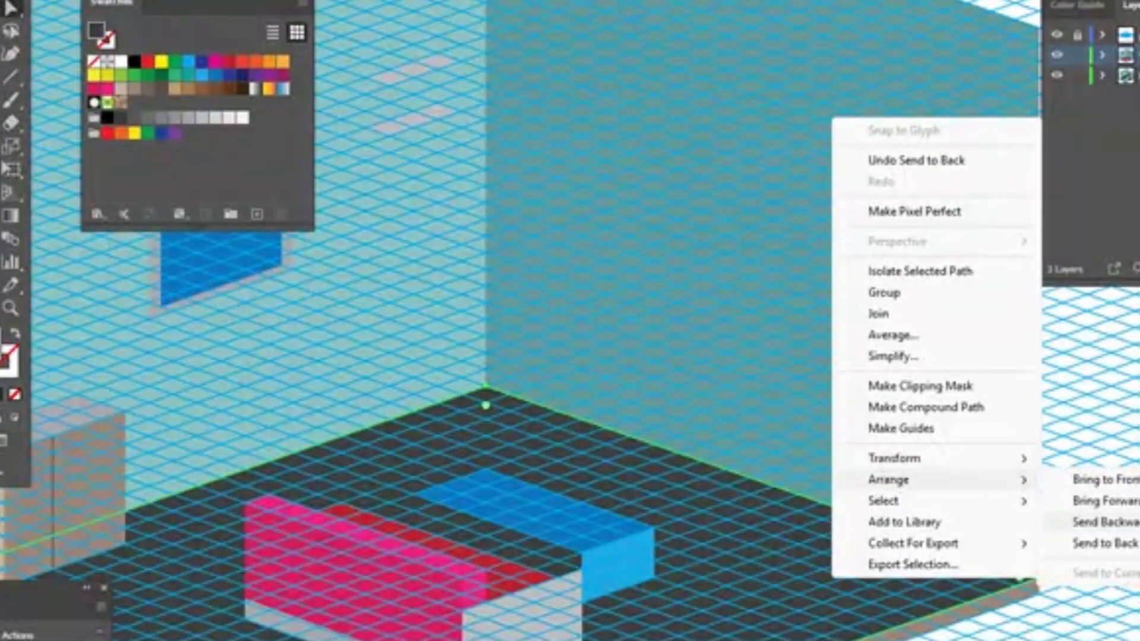
pyautogui.click(1105, 543)
pyautogui.hotkey('ctrl', 'shift', 'a')
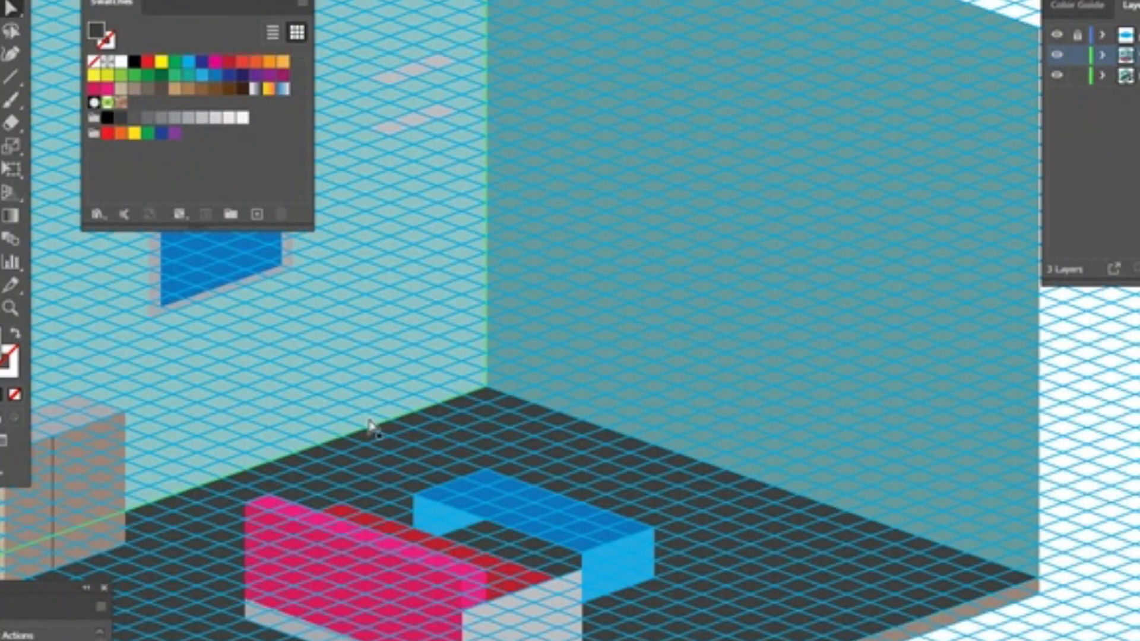
# - Draw the TV stand's narrow end panel near the darker wall with the Pen tool, fill it with a beige swatch, and dismiss the battery notice
pyautogui.press('z')
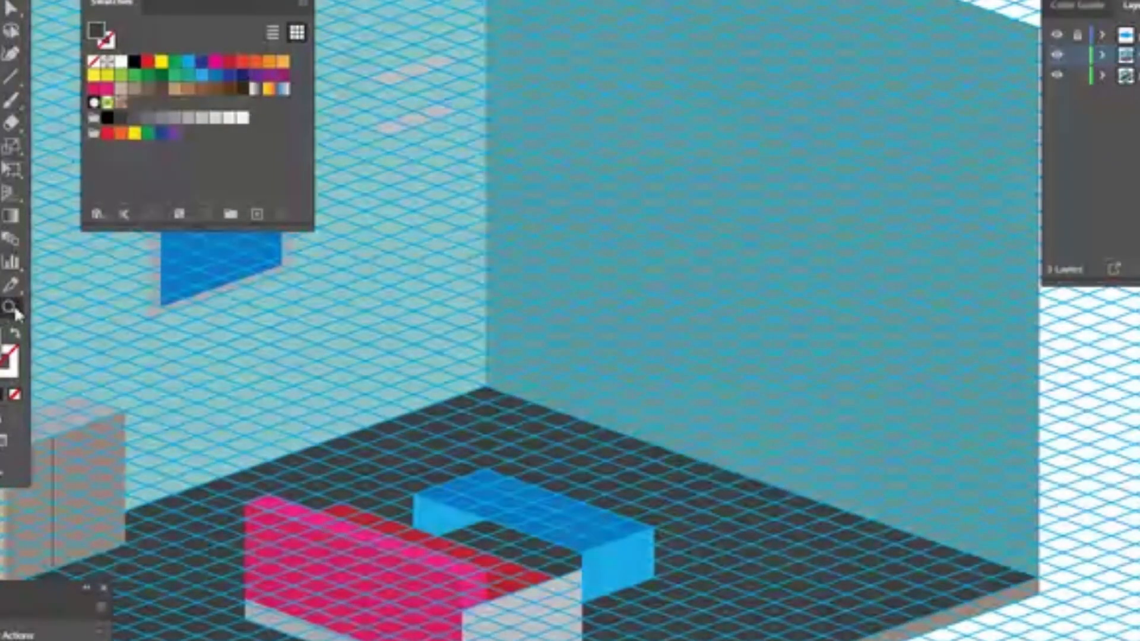
pyautogui.keyDown('alt'); pyautogui.click(786, 539); pyautogui.keyUp('alt')
pyautogui.keyDown('alt'); pyautogui.click(638, 420); pyautogui.keyUp('alt')
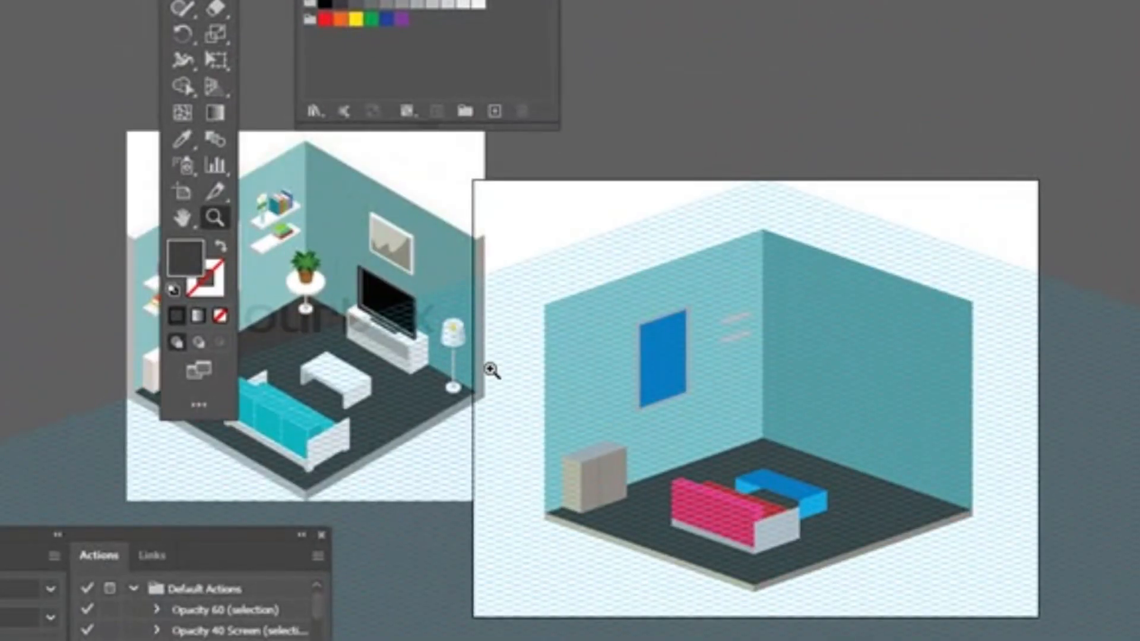
pyautogui.hscroll(3, 491, 370)
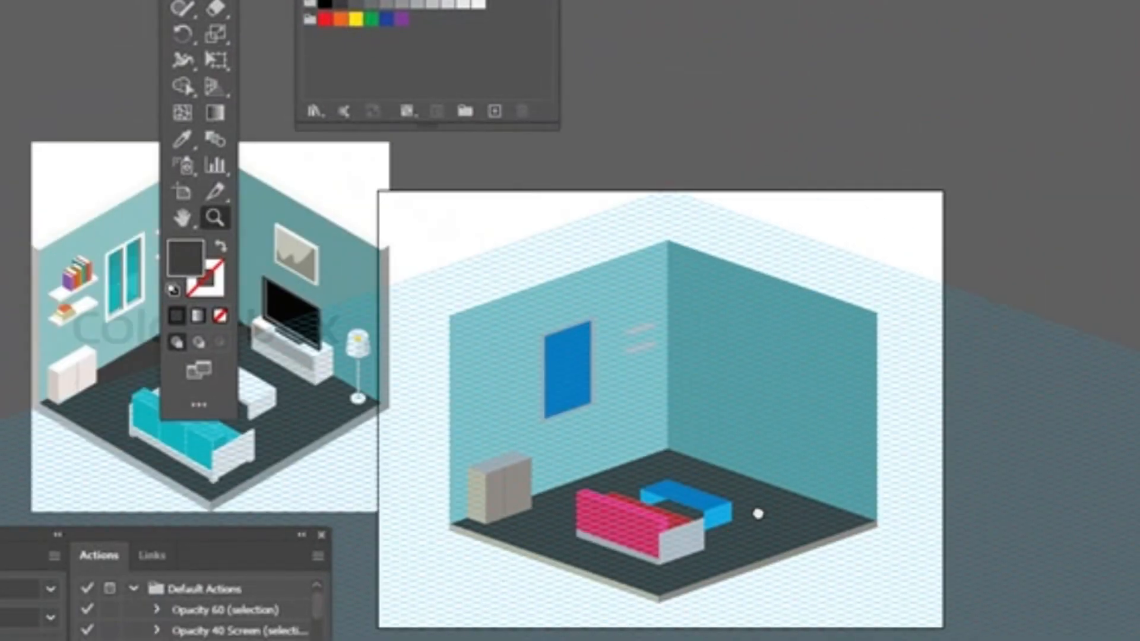
pyautogui.click(765, 466)
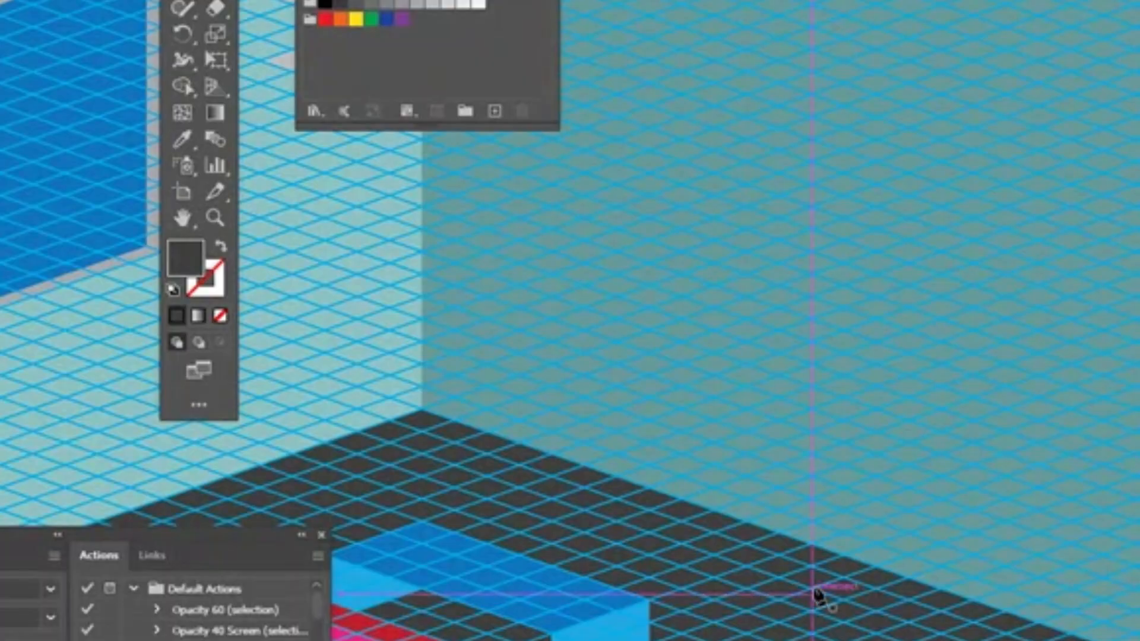
pyautogui.moveTo(813, 597); pyautogui.dragTo(885, 574)
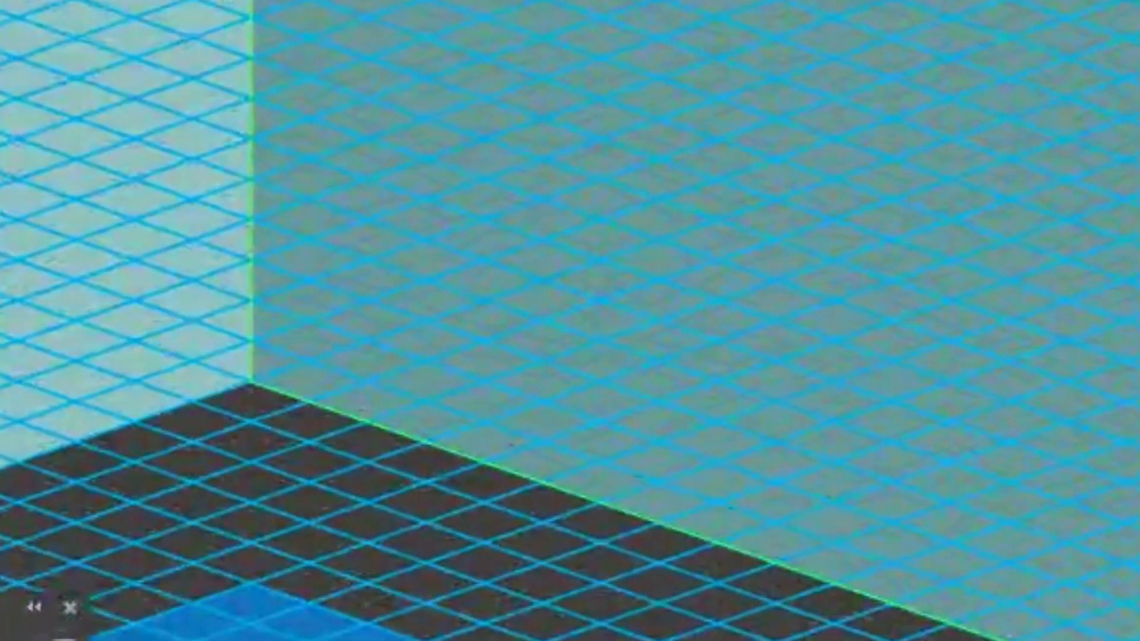
pyautogui.press('p')
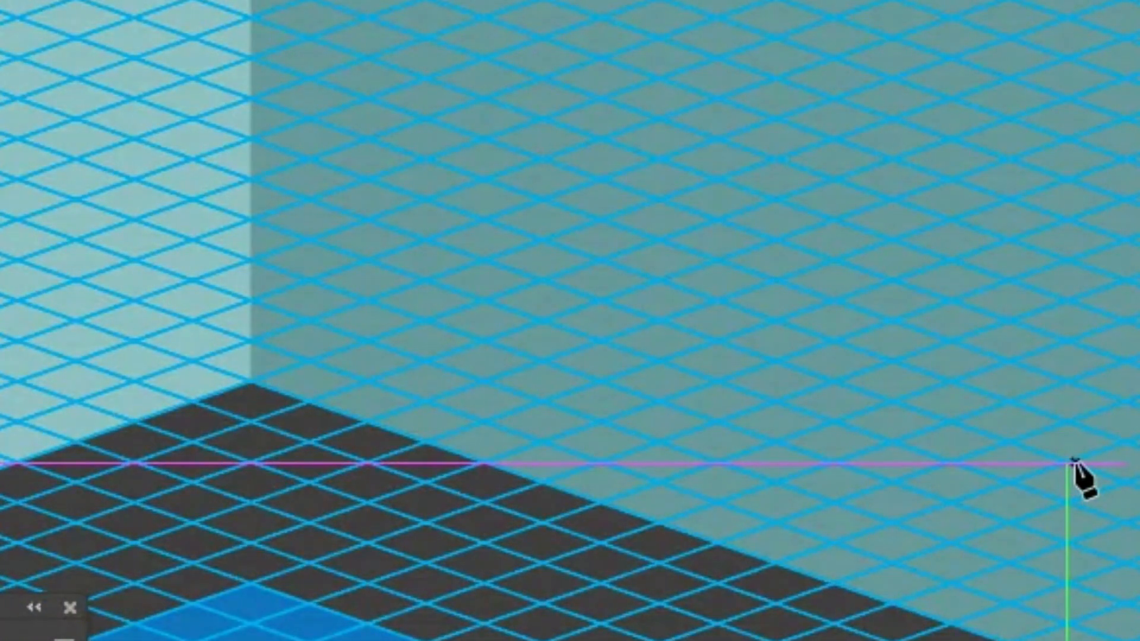
pyautogui.moveTo(1069, 463); pyautogui.dragTo(950, 503)
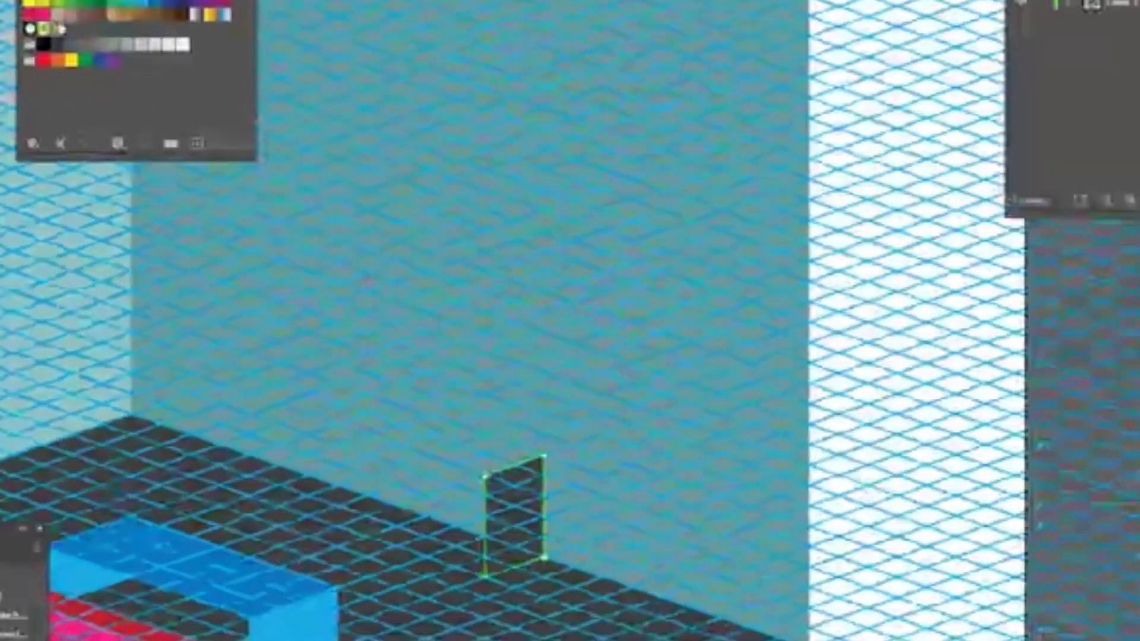
pyautogui.click(52, 69)
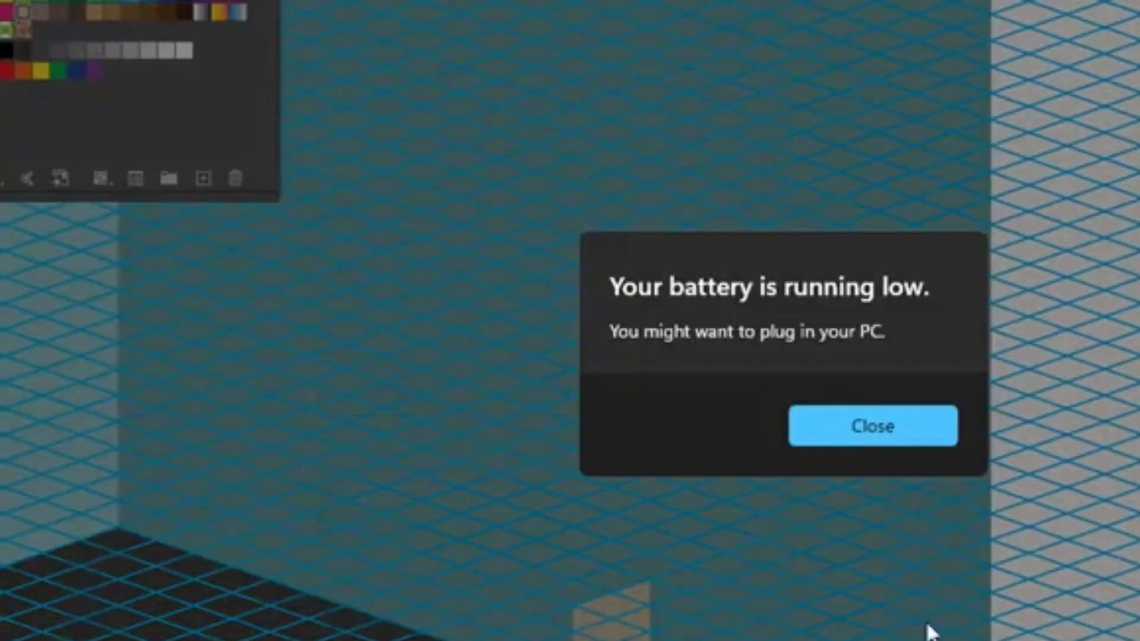
pyautogui.click(866, 430)
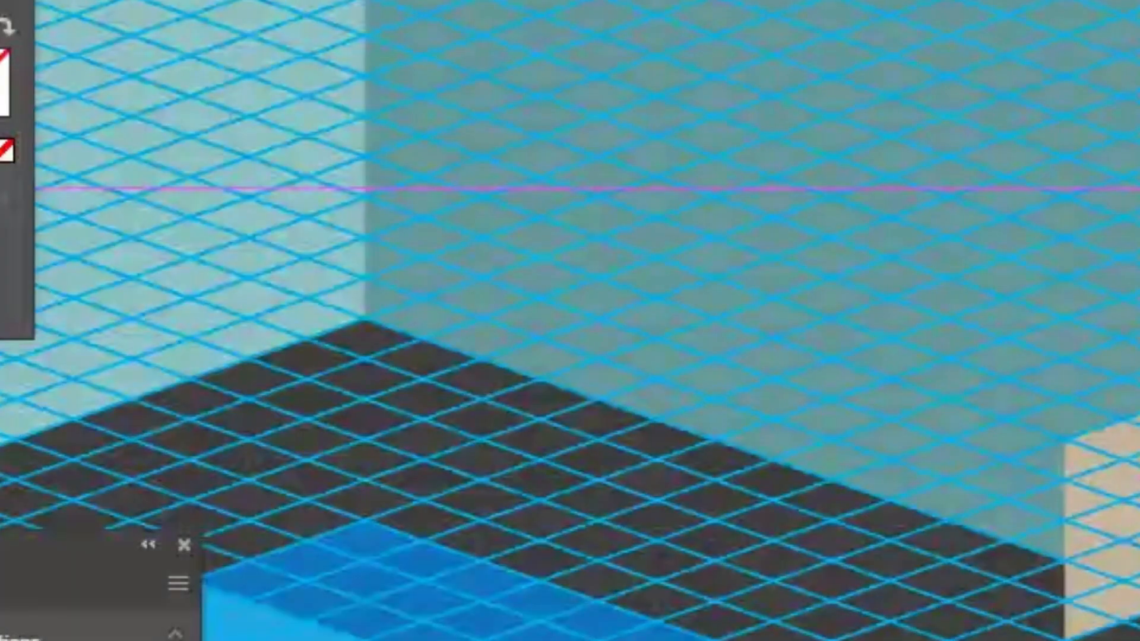
# - Draw the TV stand's long front panel from the beige end panel towards the room corner with the Pen tool and fill it with a brown swatch
pyautogui.click(1062, 637)
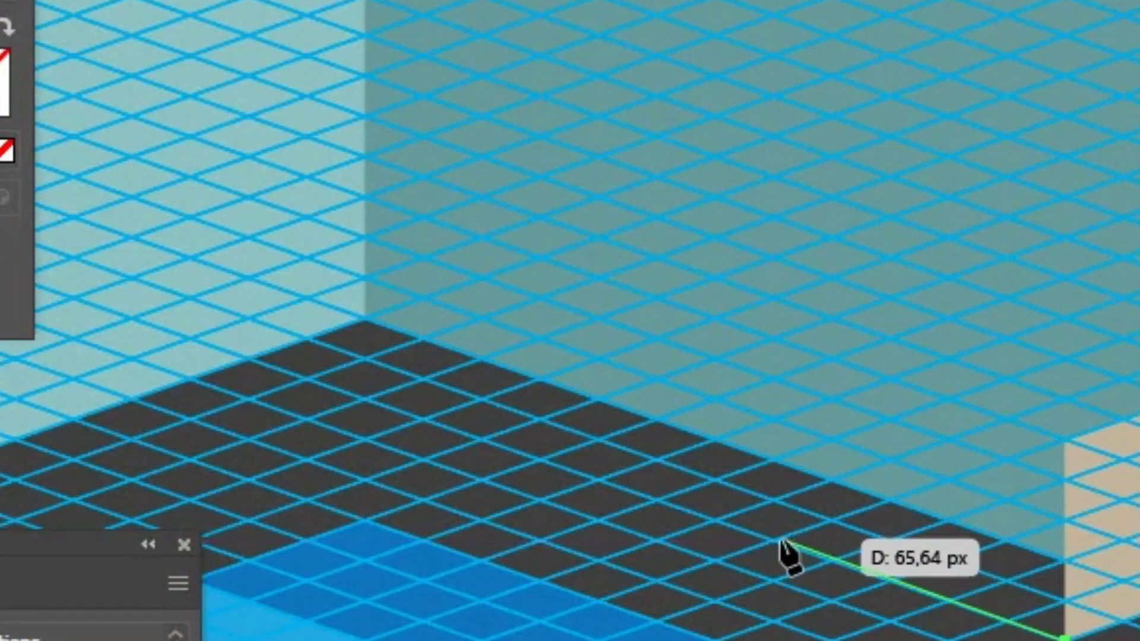
pyautogui.click(715, 521)
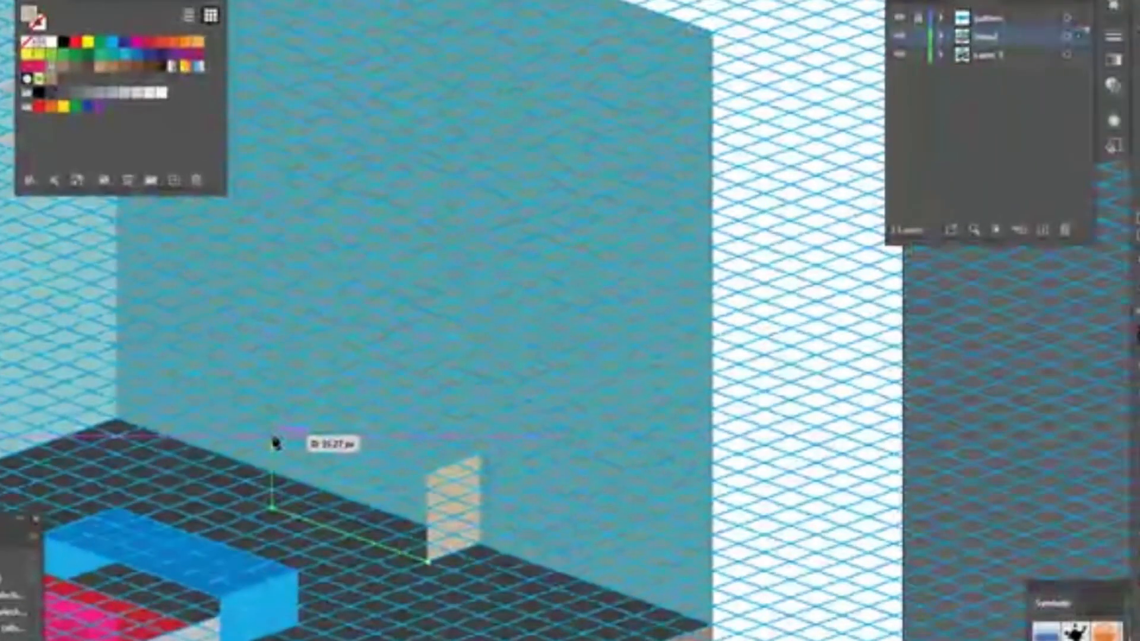
pyautogui.click(272, 417)
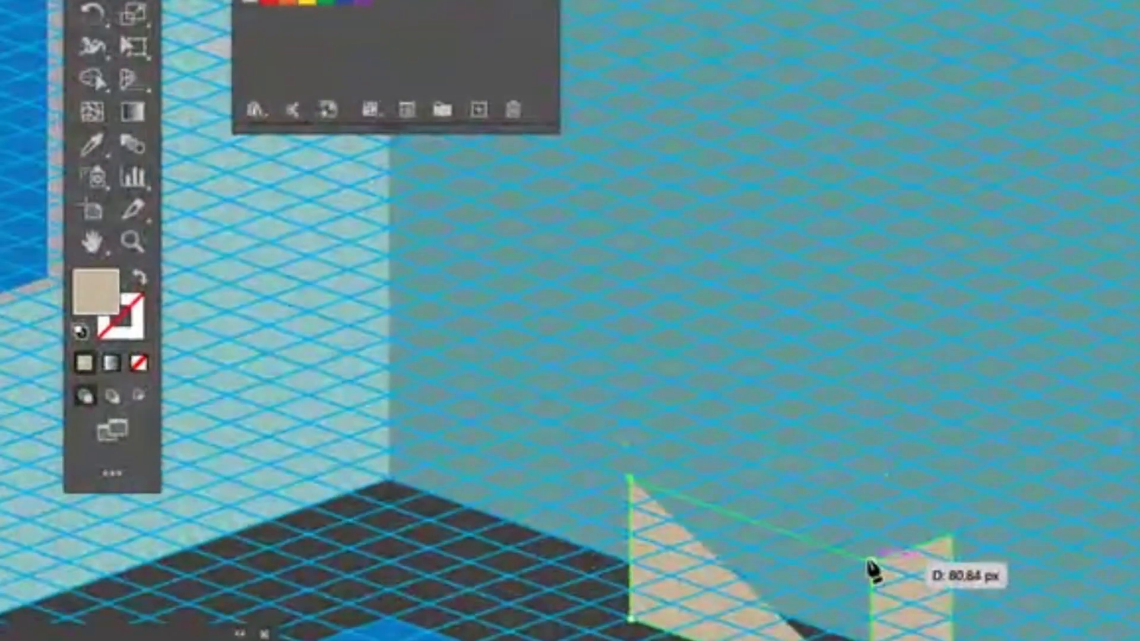
pyautogui.click(869, 561)
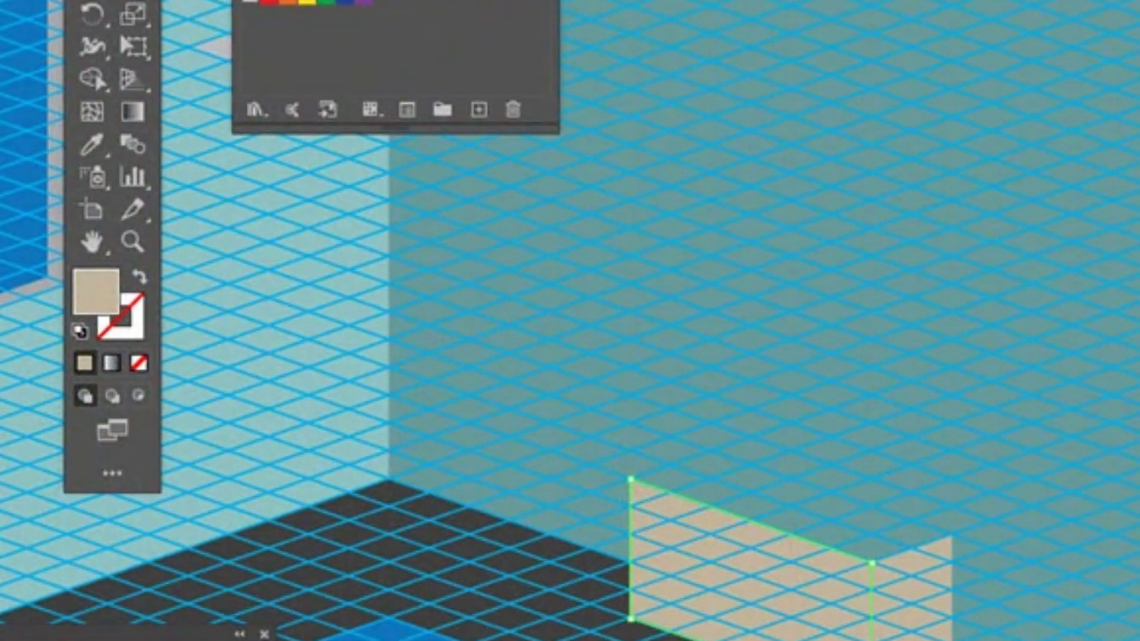
pyautogui.click(434, 15)
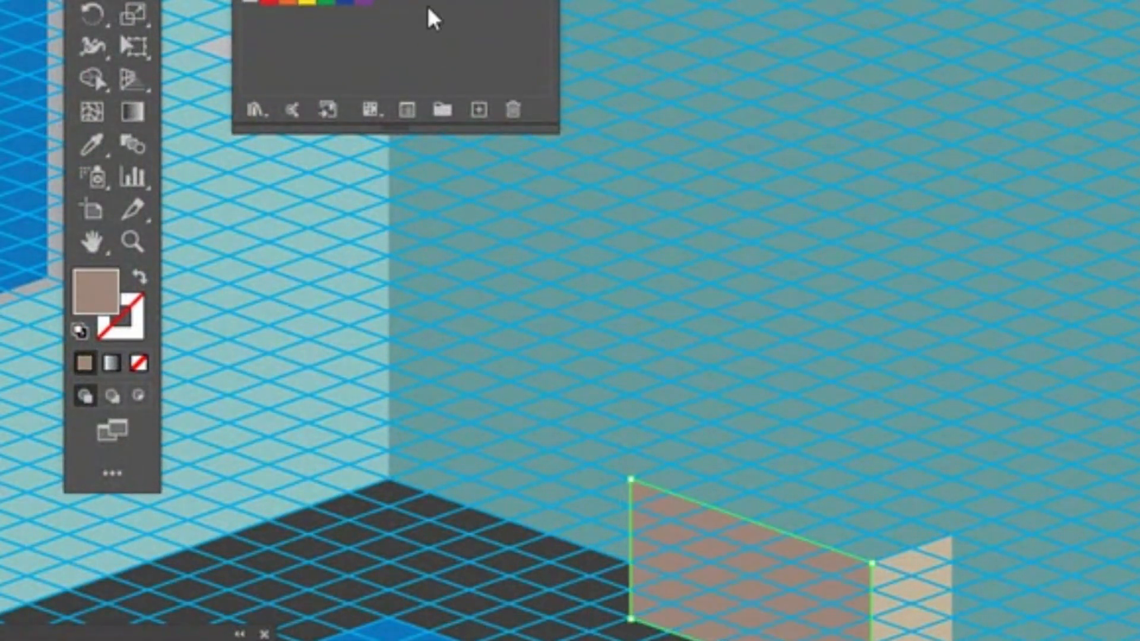
# - Draw the TV stand's top face between the front and end panels with the Pen tool and fill it with a dark brown swatch
pyautogui.click(952, 536)
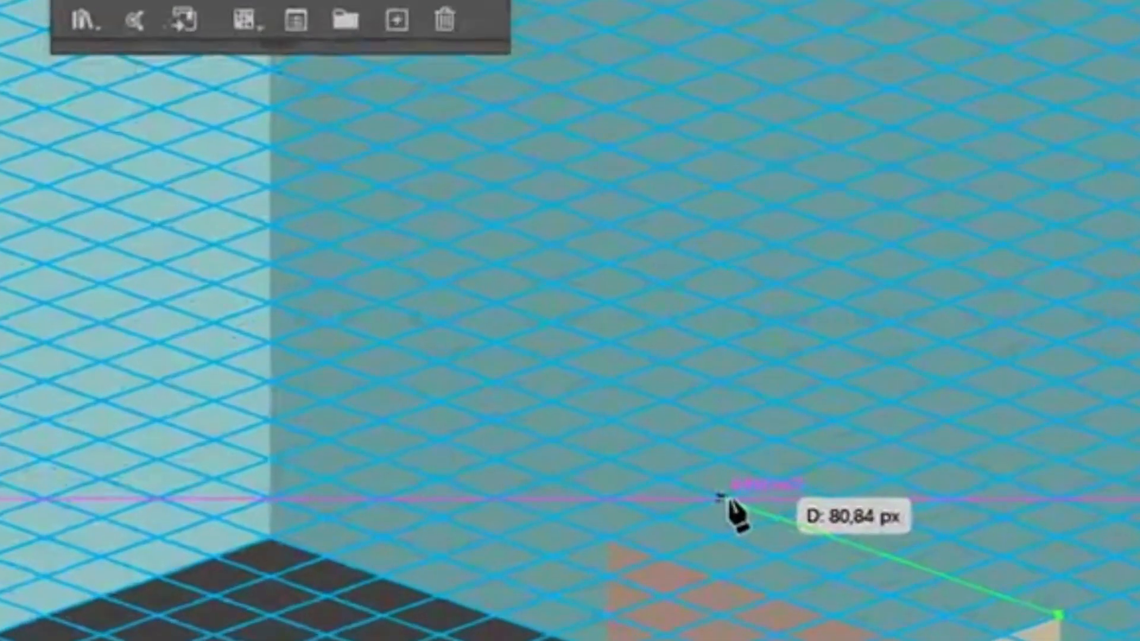
pyautogui.click(710, 456)
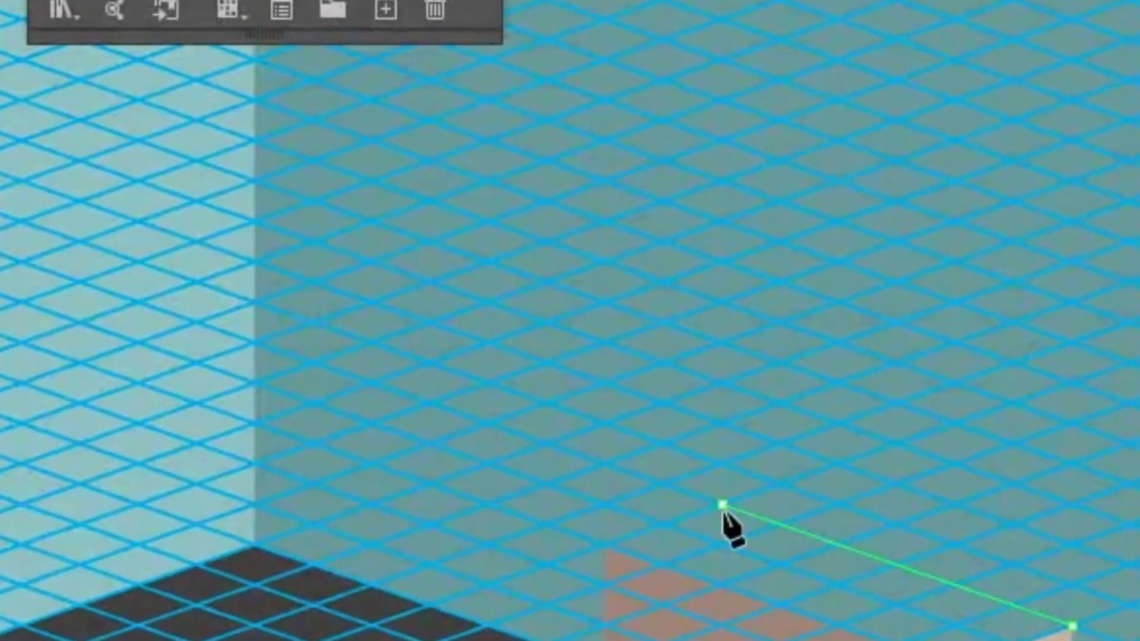
pyautogui.click(604, 543)
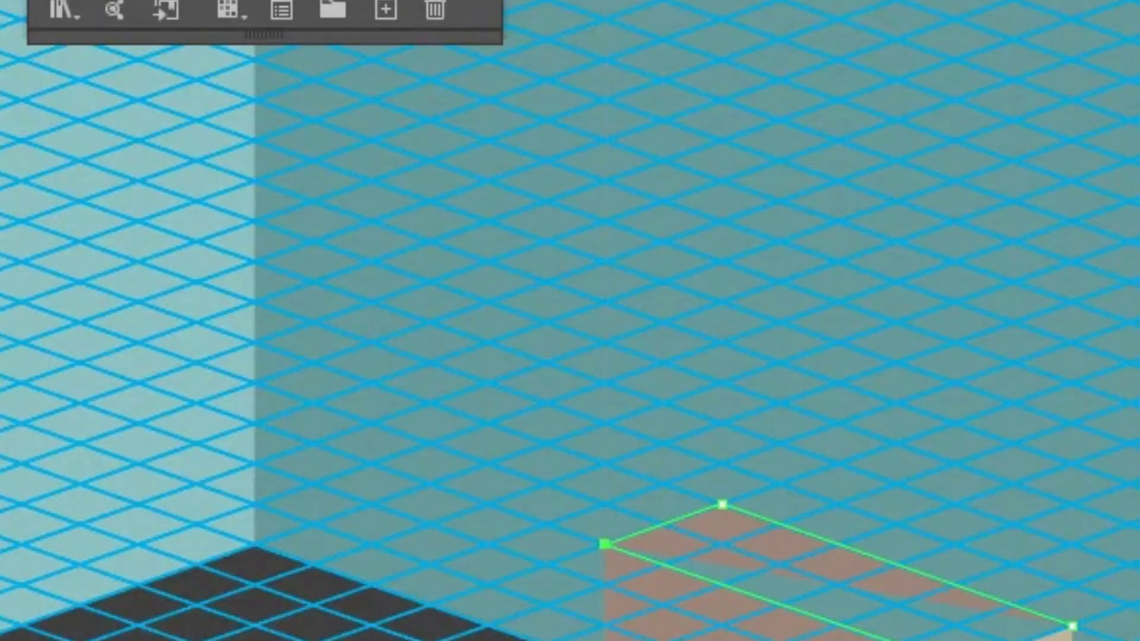
pyautogui.click(955, 640)
pyautogui.click(1072, 626)
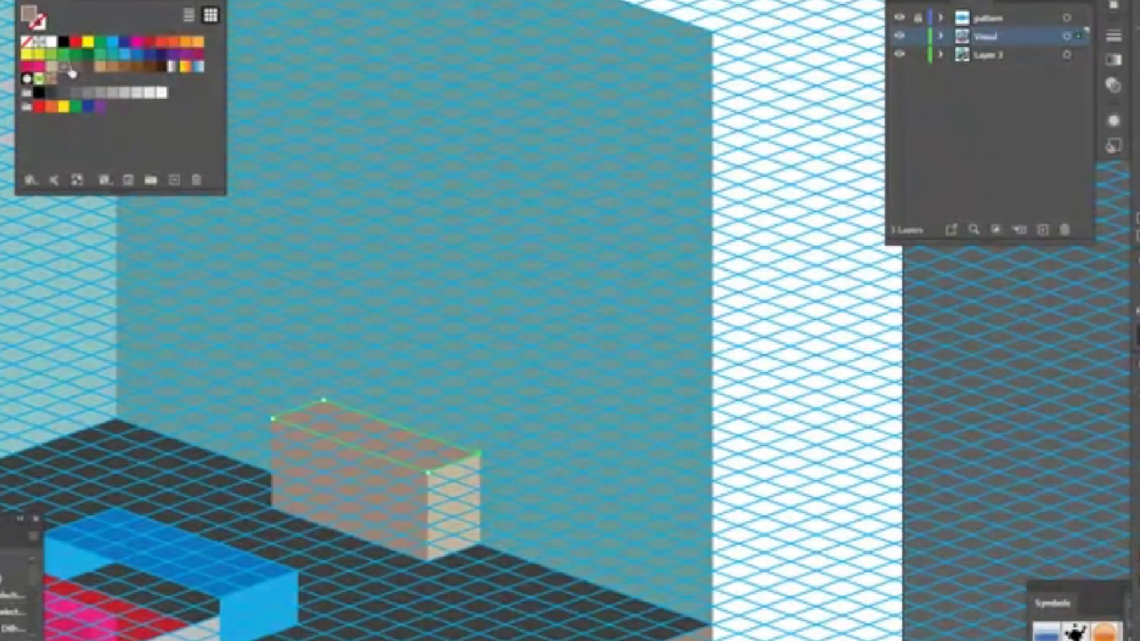
pyautogui.click(70, 68)
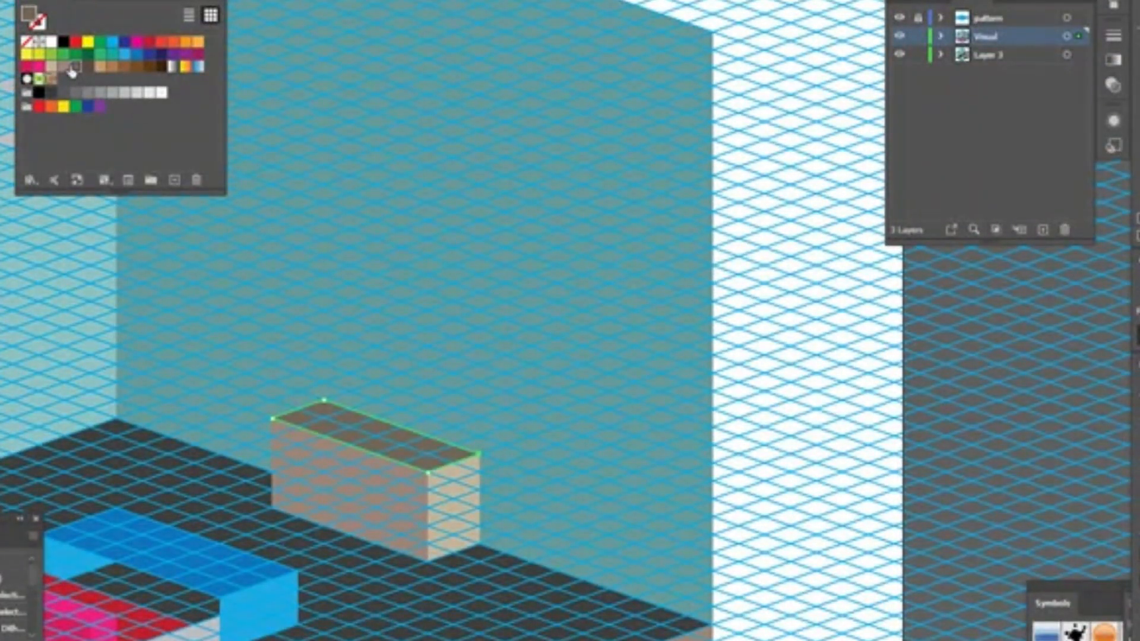
pyautogui.click(641, 390)
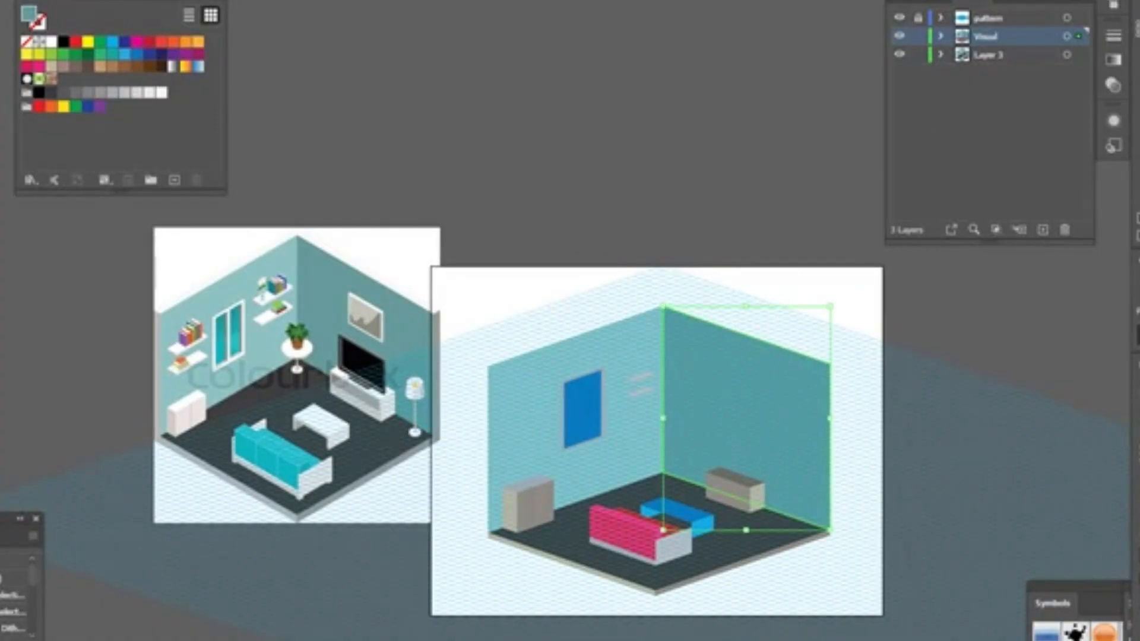
# - Hide the pattern layer with the isometric grid and shift the reference picture slightly away from the room drawing
pyautogui.click(900, 20)
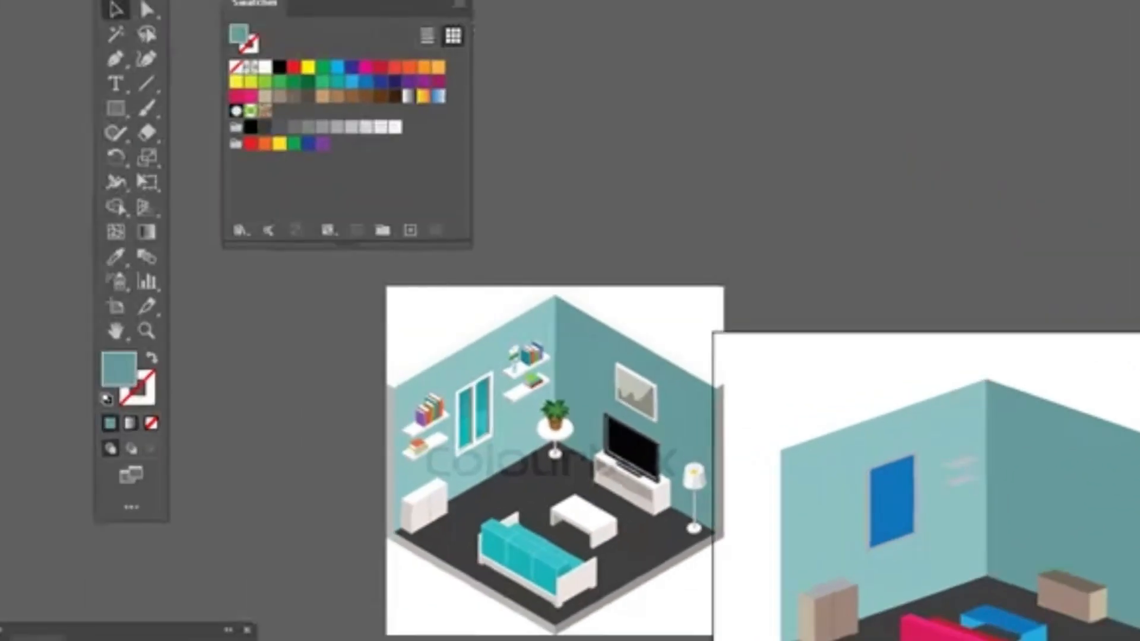
pyautogui.click(590, 427)
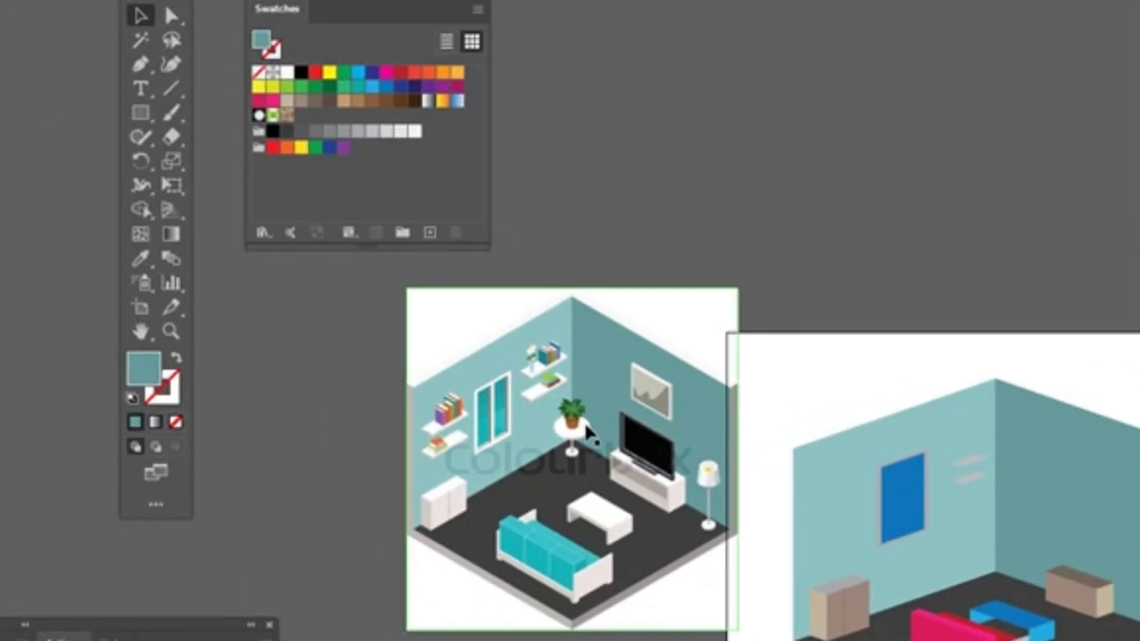
pyautogui.moveTo(590, 422); pyautogui.dragTo(534, 422)
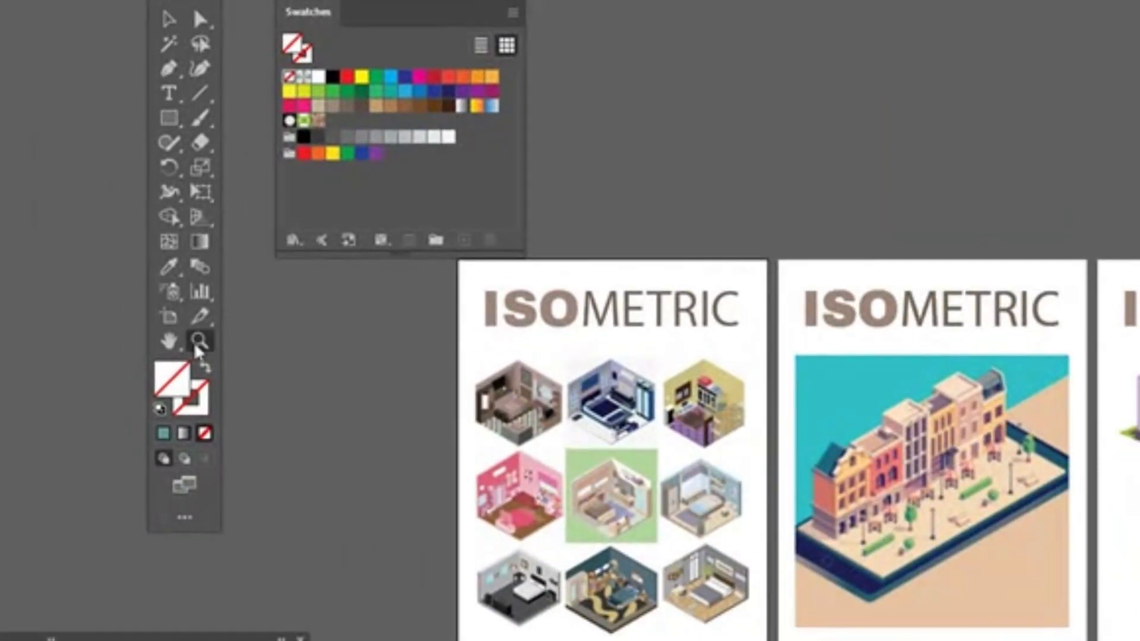
# - Examine the isometric sample artboards with the room interiors and the row of buildings, moving the swatches out of the way
pyautogui.keyDown('alt'); pyautogui.click(789, 487); pyautogui.keyUp('alt')
pyautogui.keyDown('alt'); pyautogui.click(939, 461); pyautogui.keyUp('alt')
pyautogui.scroll(3, 939, 461)
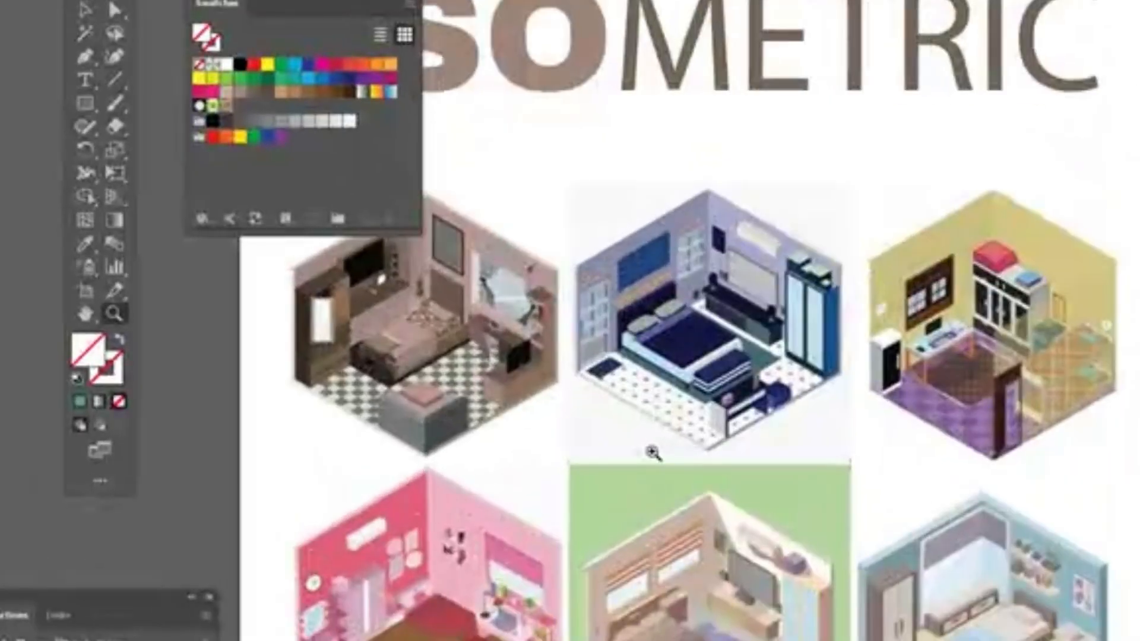
pyautogui.keyDown('alt'); pyautogui.click(956, 439); pyautogui.keyUp('alt')
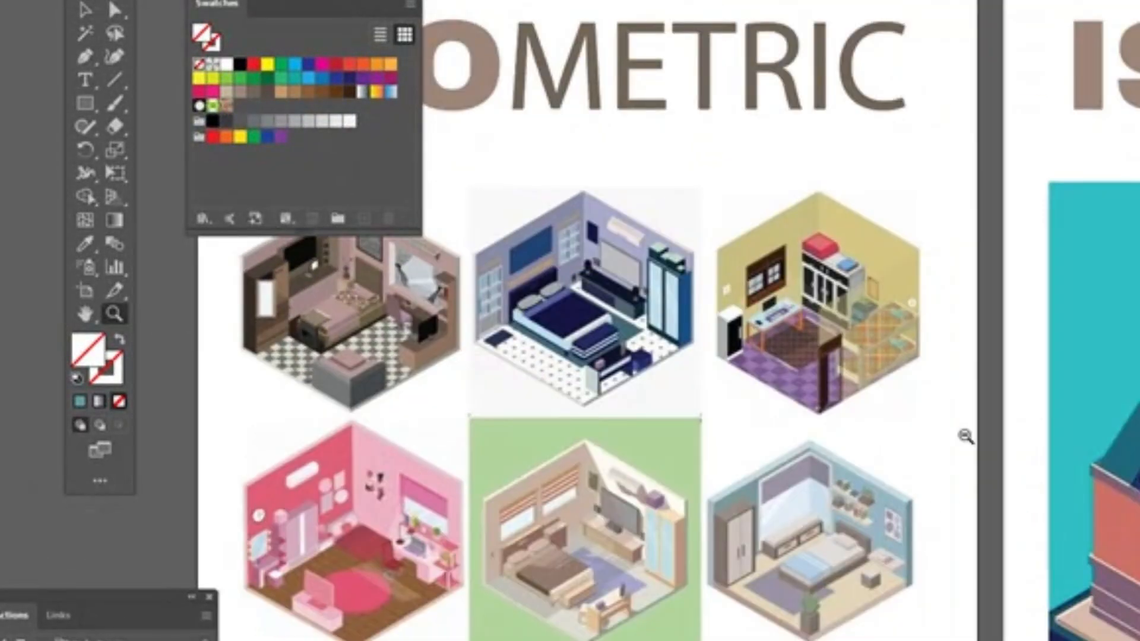
pyautogui.keyDown('alt'); pyautogui.click(950, 447); pyautogui.keyUp('alt')
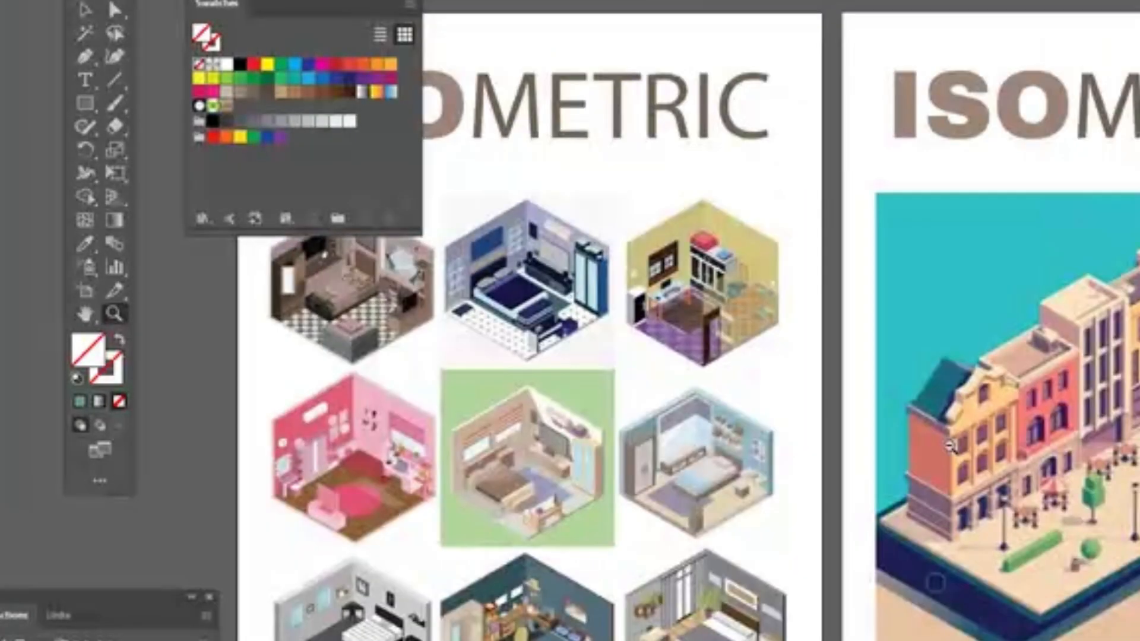
pyautogui.keyDown('alt'); pyautogui.click(950, 447); pyautogui.keyUp('alt')
pyautogui.moveTo(253, 3); pyautogui.dragTo(0, 0)
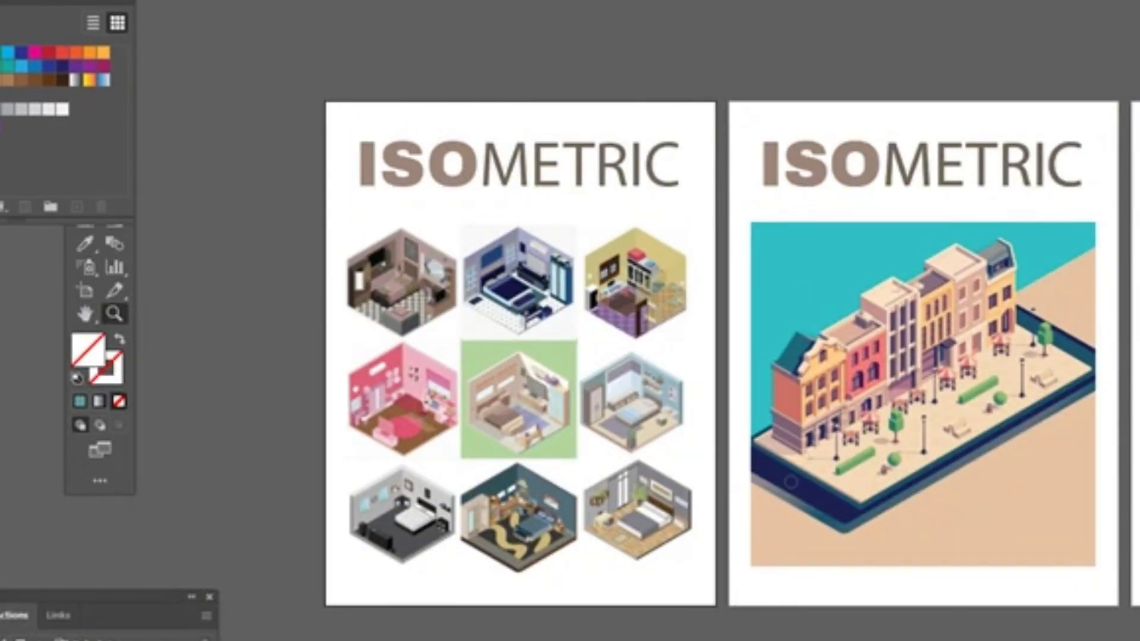